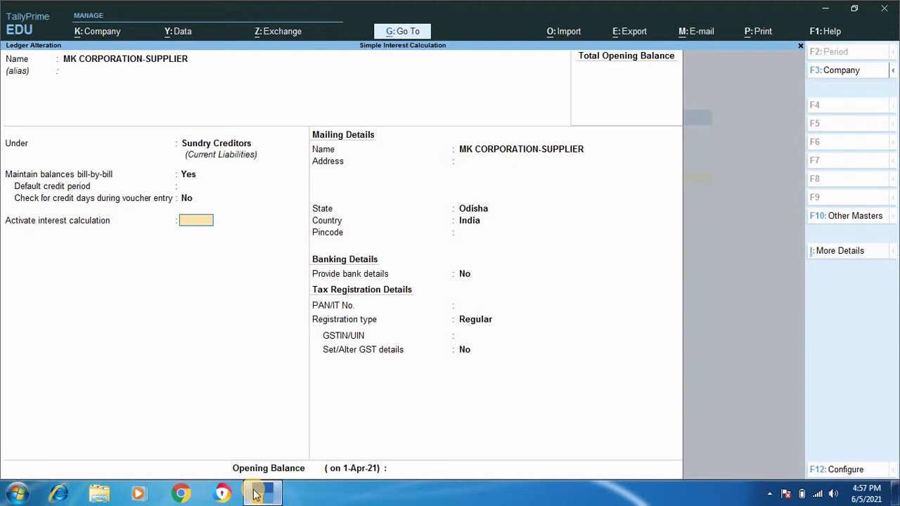
Leave the supplier ledger unsaved and view the CGST ledger's tax type and percentage of calculation.
key(Escape)
key(y)
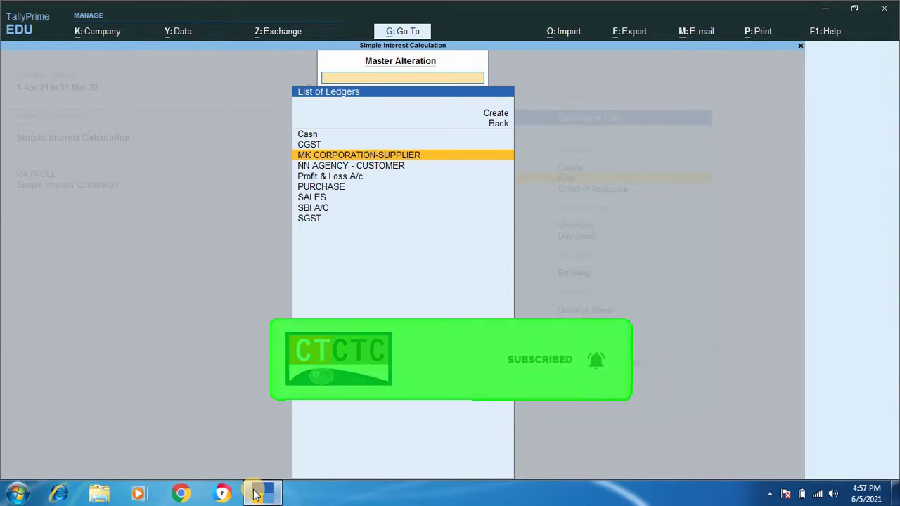
key(Up)
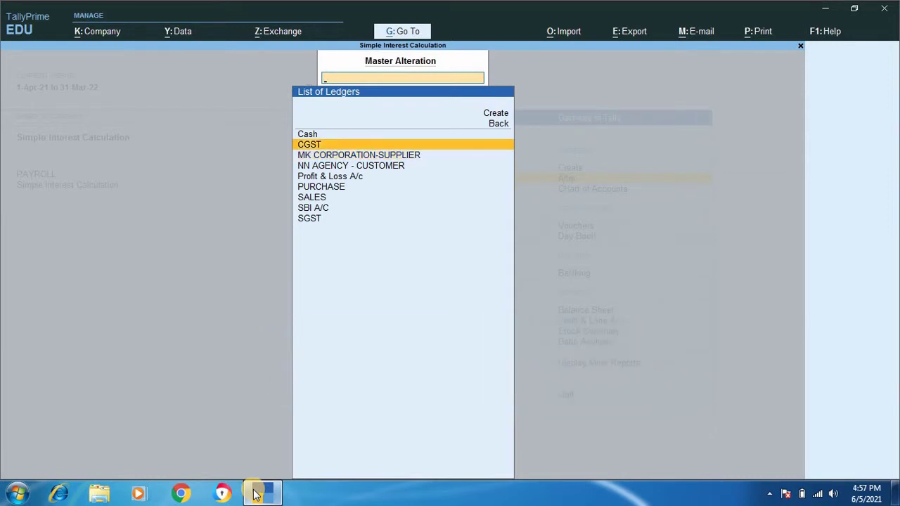
key(Return)
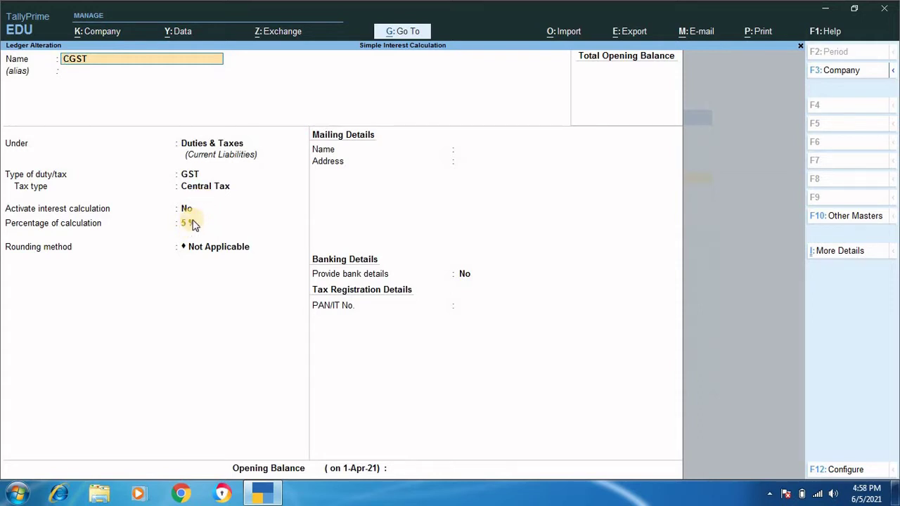
key(BackSpace)
key(Escape)
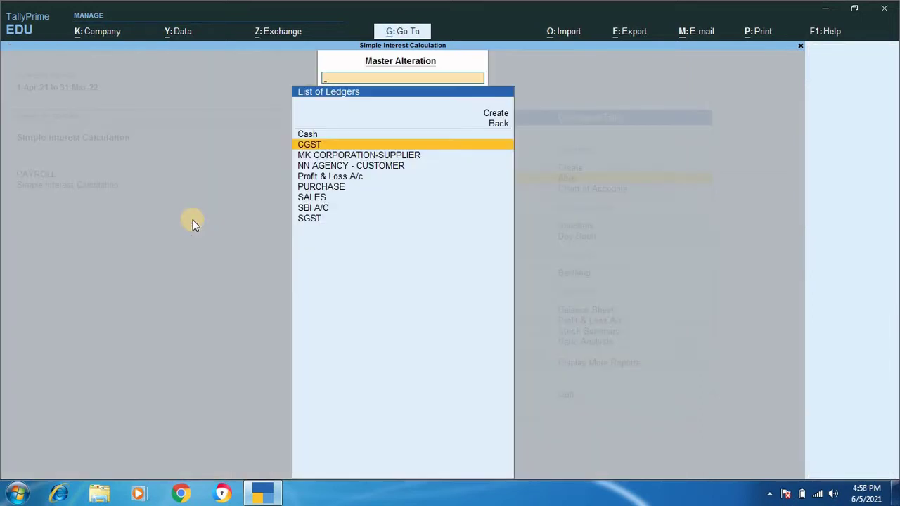
View the SGST ledger's tax type and percentage of calculation, and close it without changes.
key(Down)
key(Down)
key(Down)
key(Down)
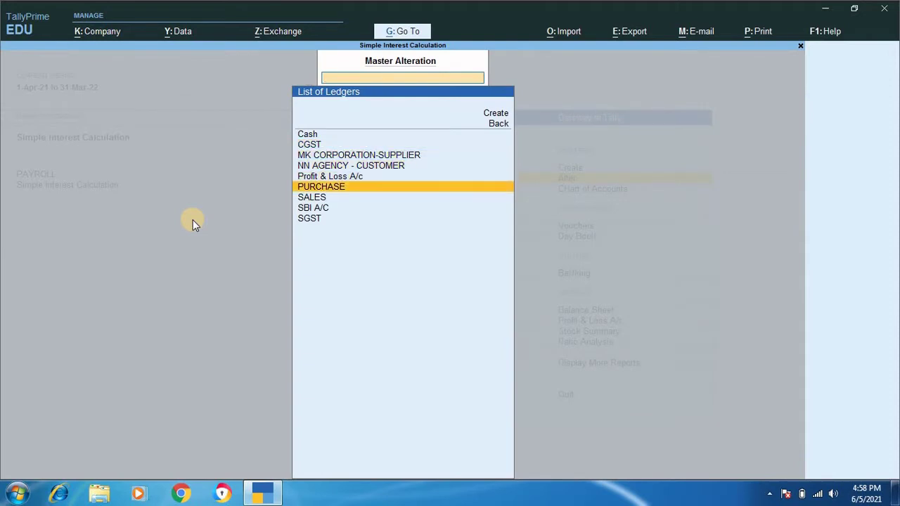
key(Down)
key(Down)
key(Down)
key(Return)
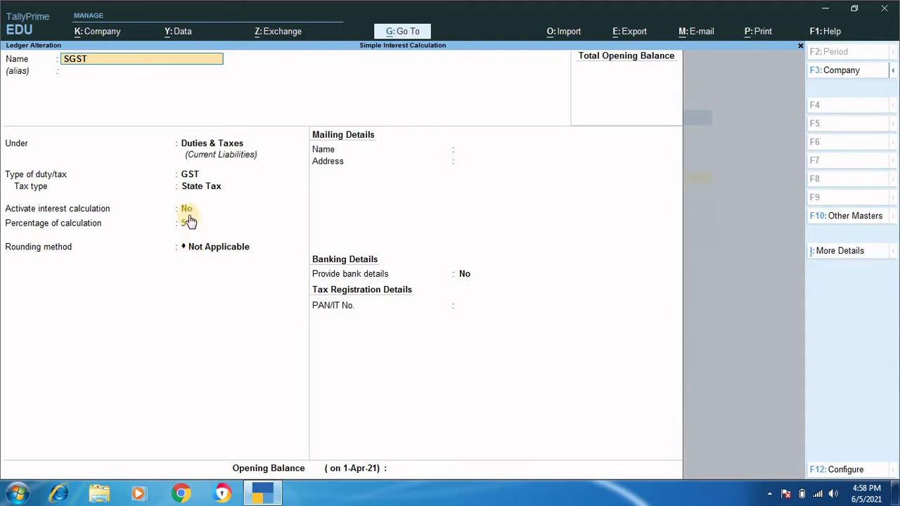
key(Escape)
key(y)
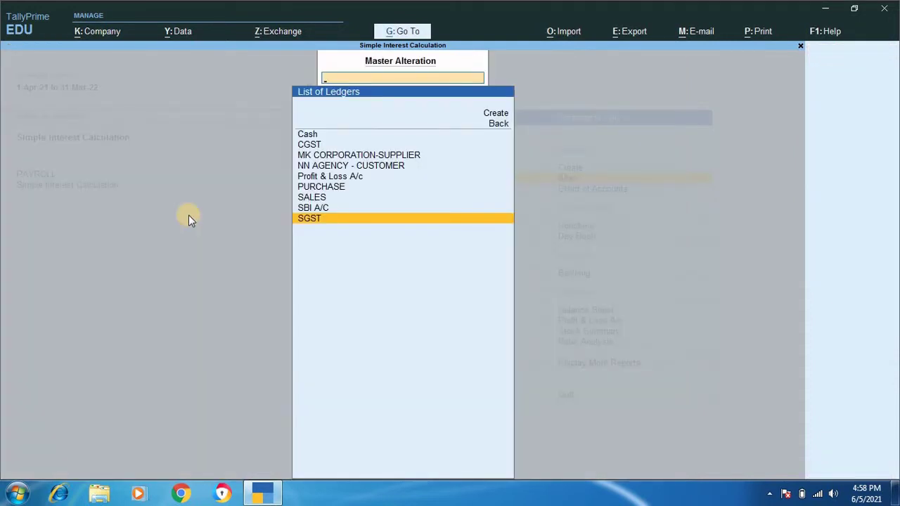
Open the PURCHASE ledger for alteration and set its Set/Alter GST Details option to Yes.
key(Up)
key(Up)
key(Up)
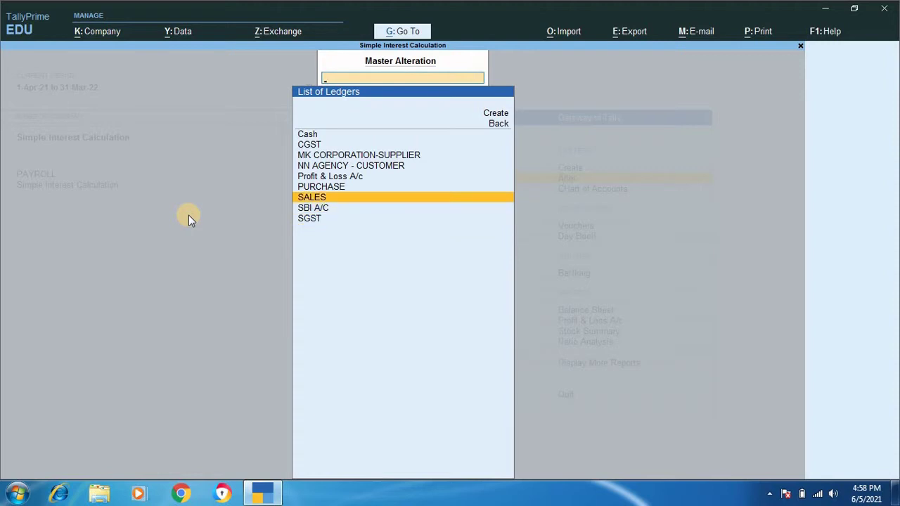
key(Return)
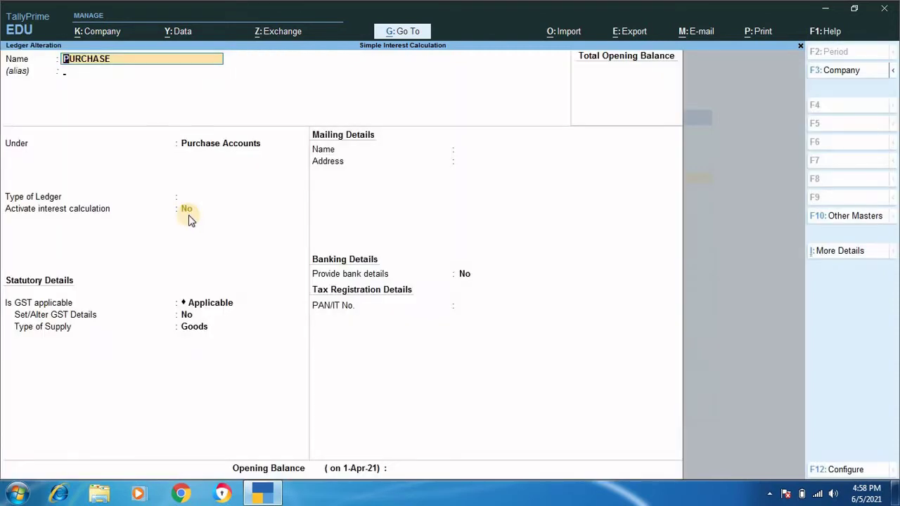
key(Return)
key(Return)
key(Return)
key(Return)
key(Return)
key(Return)
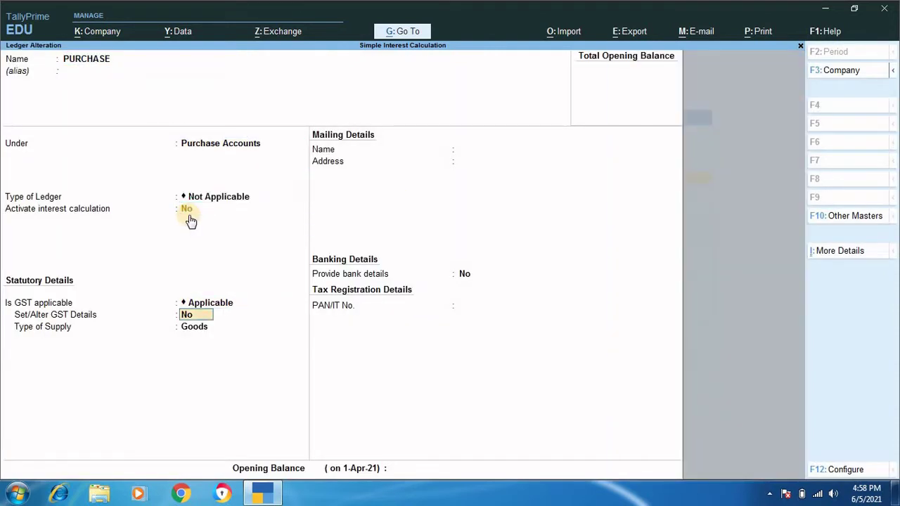
text(y)
key(Return)
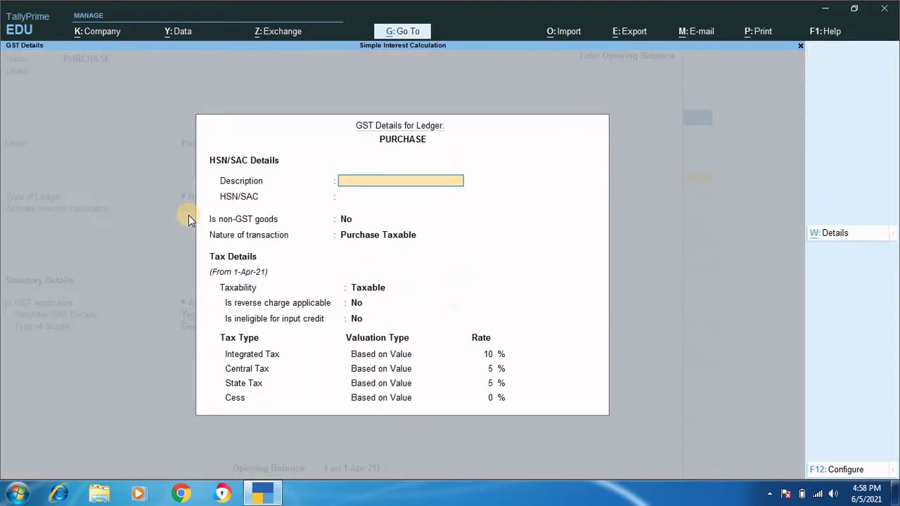
Review the PURCHASE ledger's GST details down to the tax rates, keep them as they are, and save the ledger.
key(Return)
key(Return)
key(Return)
key(Return)
key(Return)
key(Return)
key(Return)
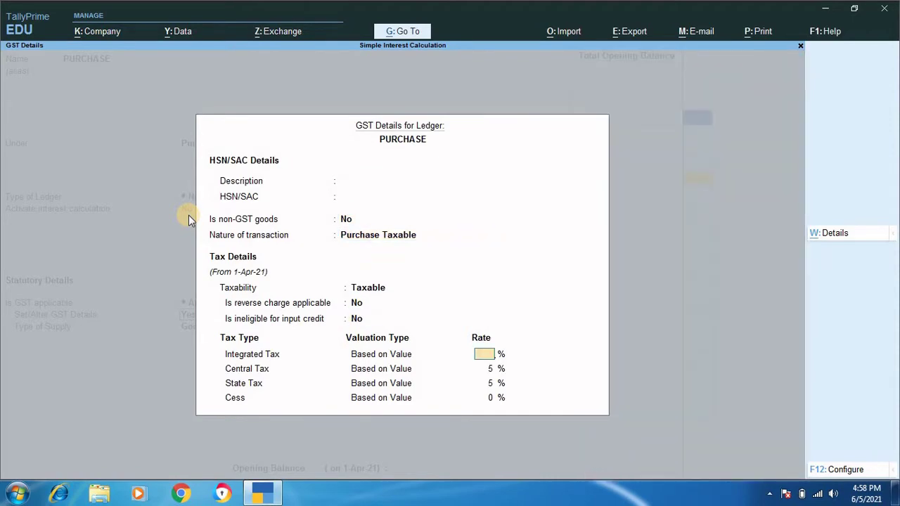
key(Return)
key(Return)
key(ctrl+a)
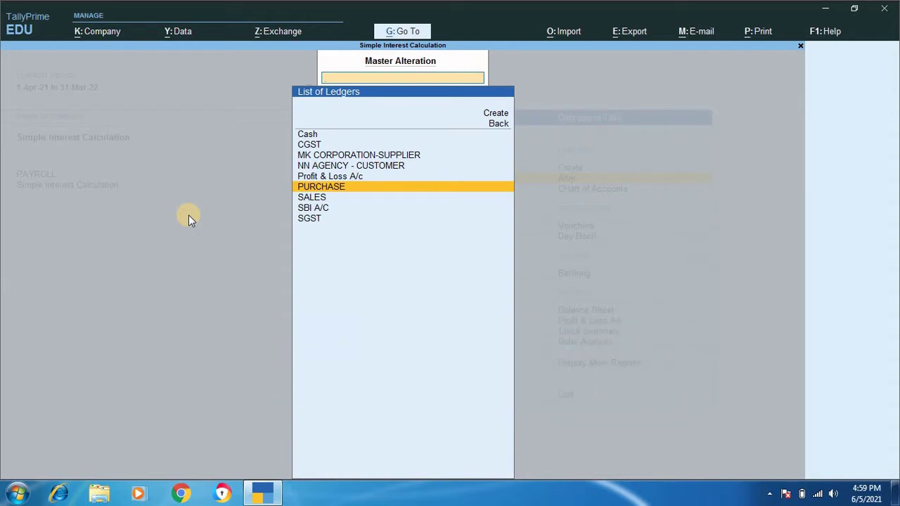
Open the MK CORPORATION-SUPPLIER ledger and bring up its interest parameters, keeping interest calculation activated.
key(Up)
key(Up)
key(Up)
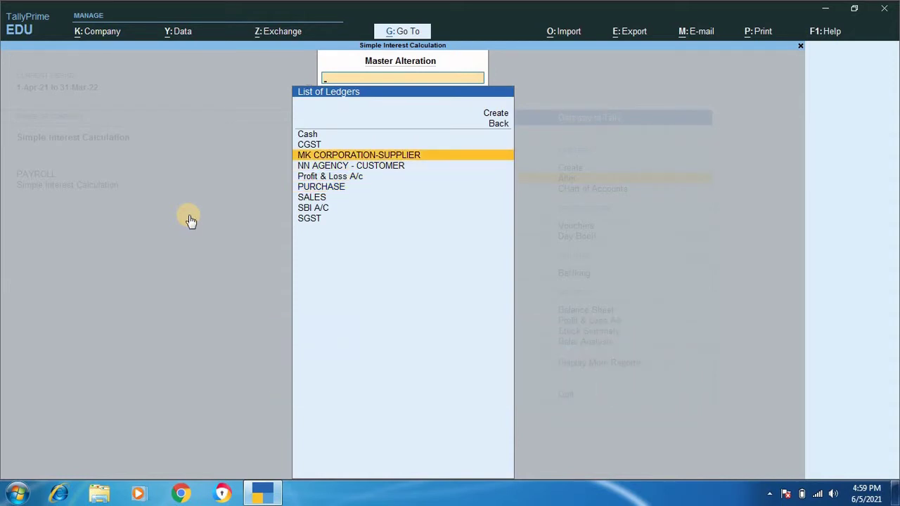
key(Return)
key(Return)
key(Return)
key(Return)
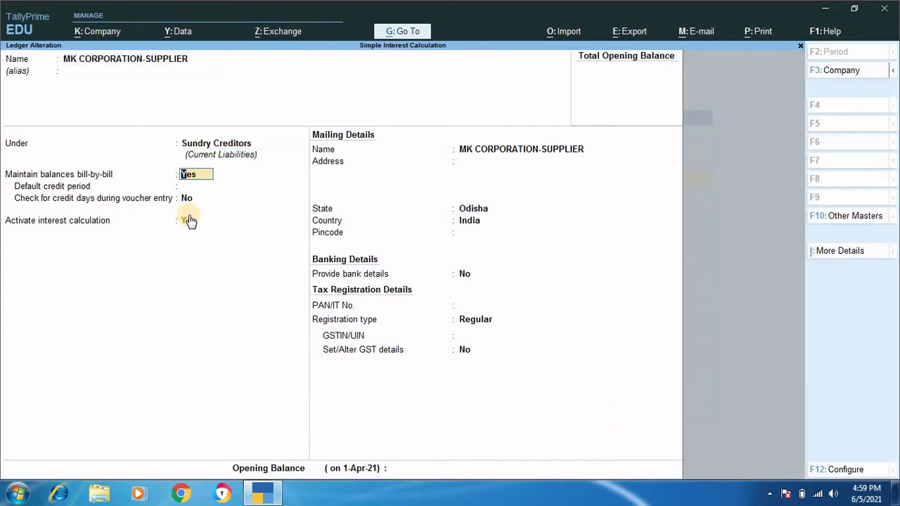
key(Return)
key(Return)
key(Return)
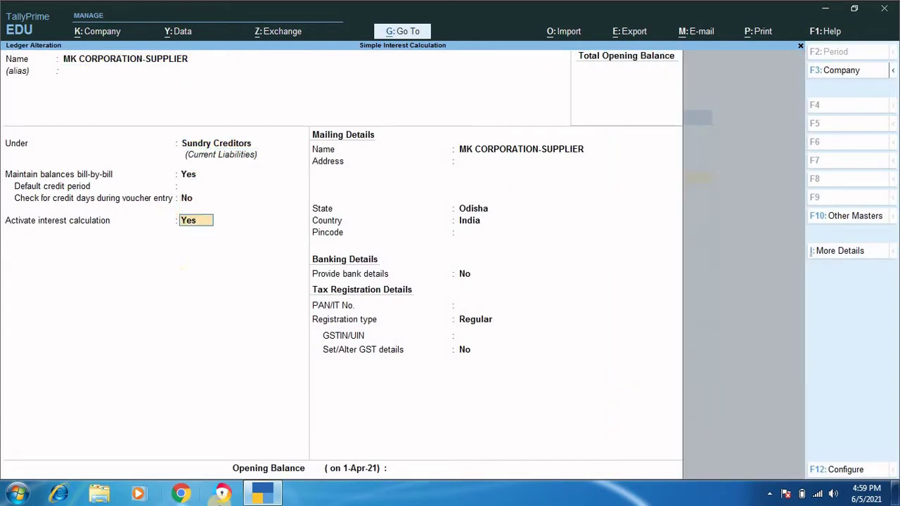
key(Return)
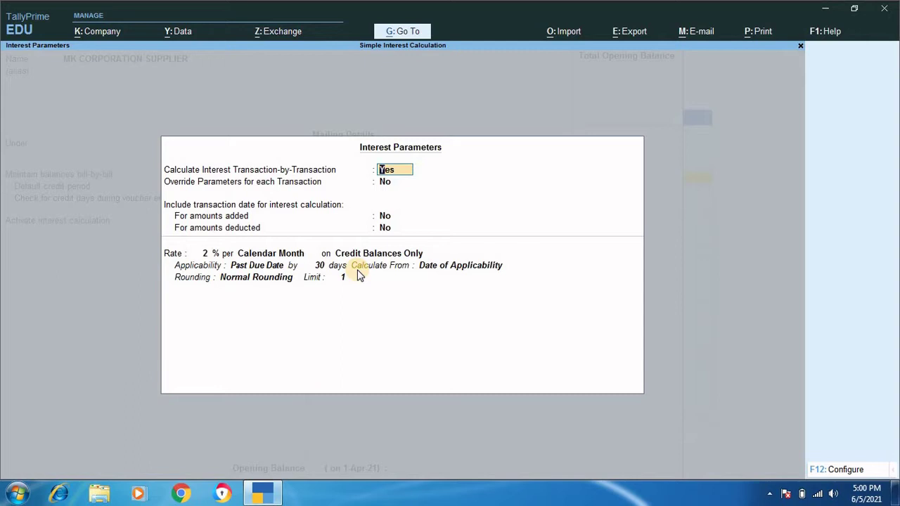
Keep the supplier's interest rate per Calendar Month on Credit Balances Only and set the applicability to Always.
key(Return)
key(Return)
key(Return)
key(Return)
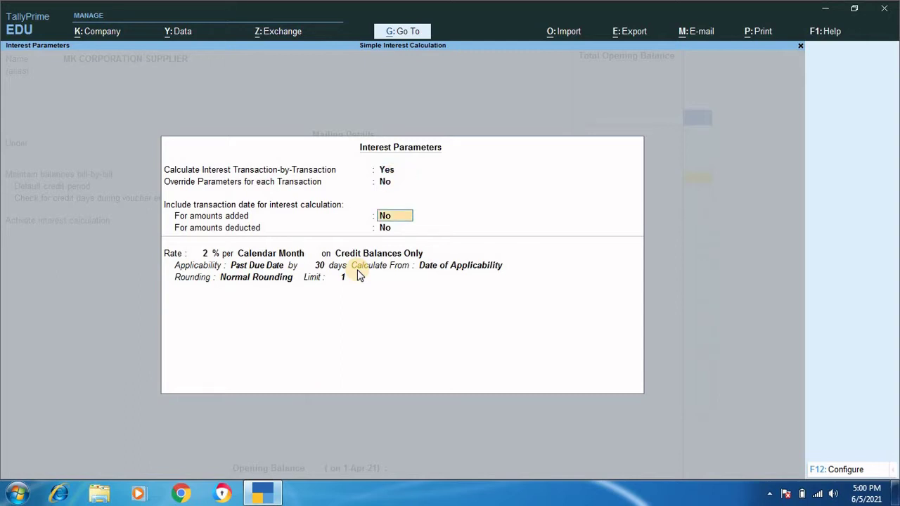
key(Return)
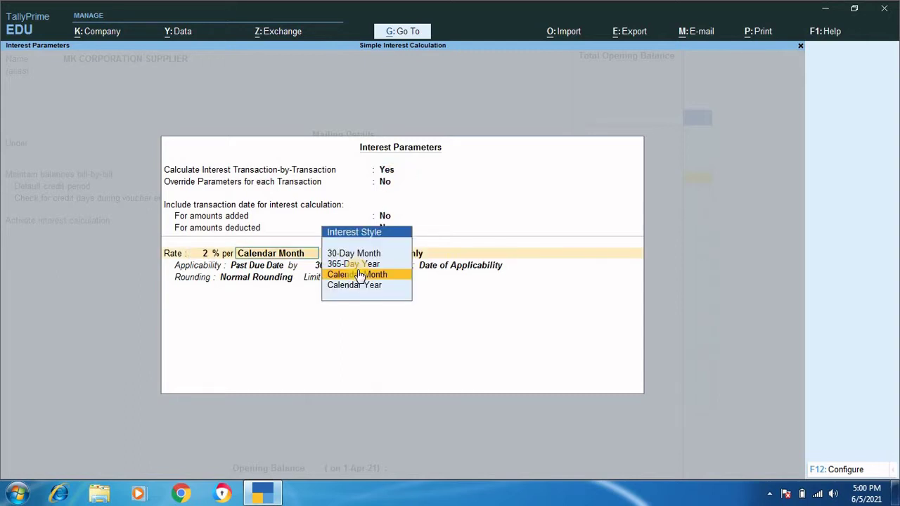
key(Return)
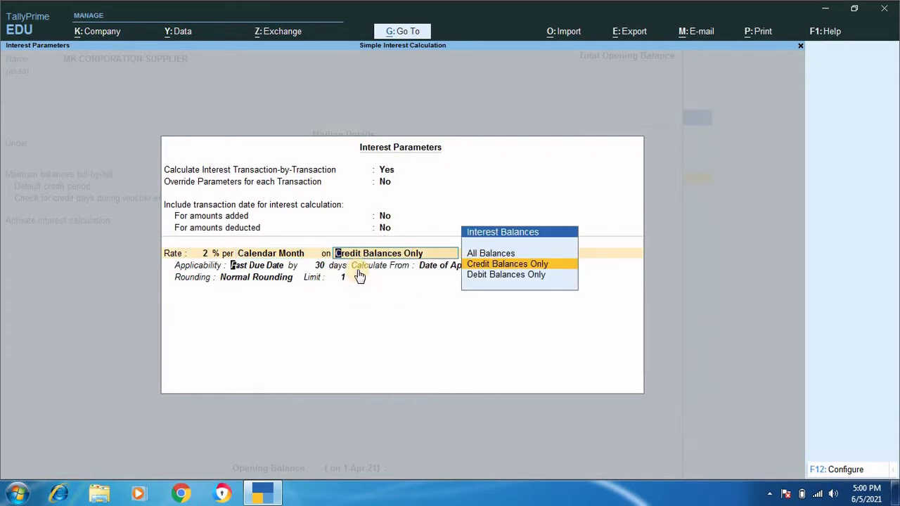
key(Return)
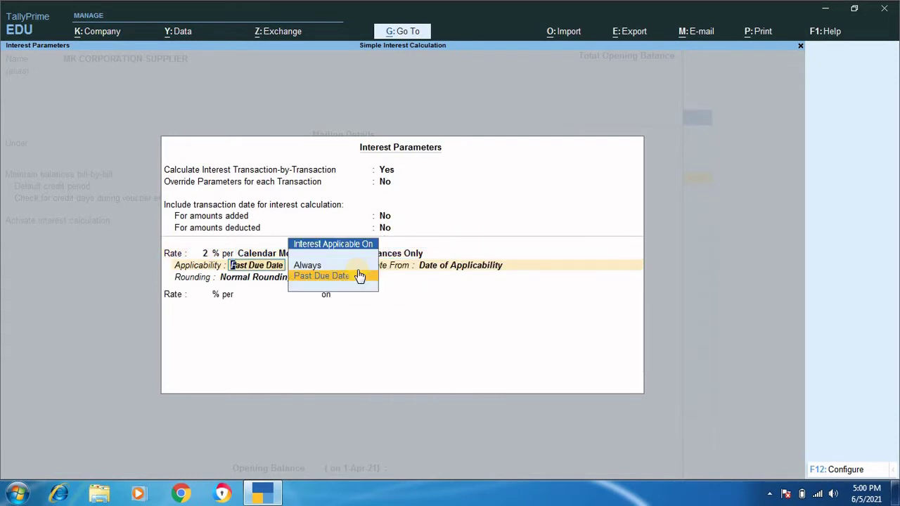
key(Up)
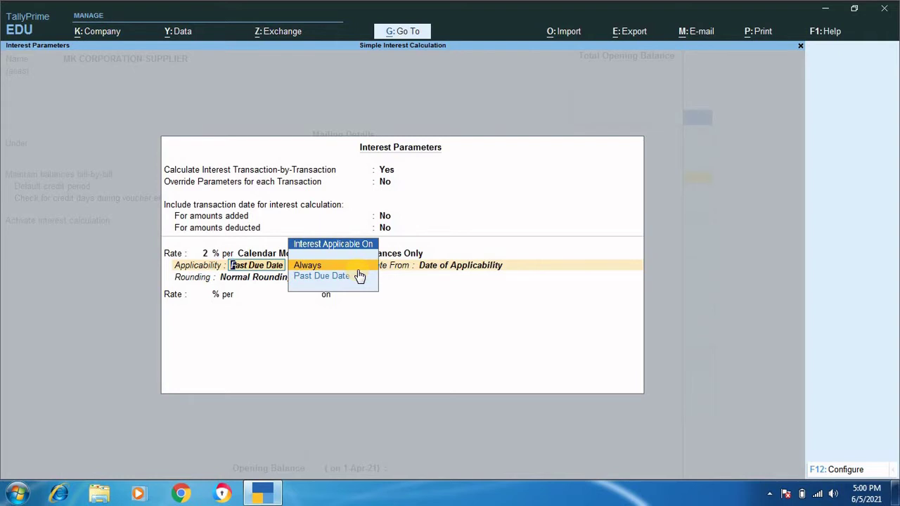
key(Return)
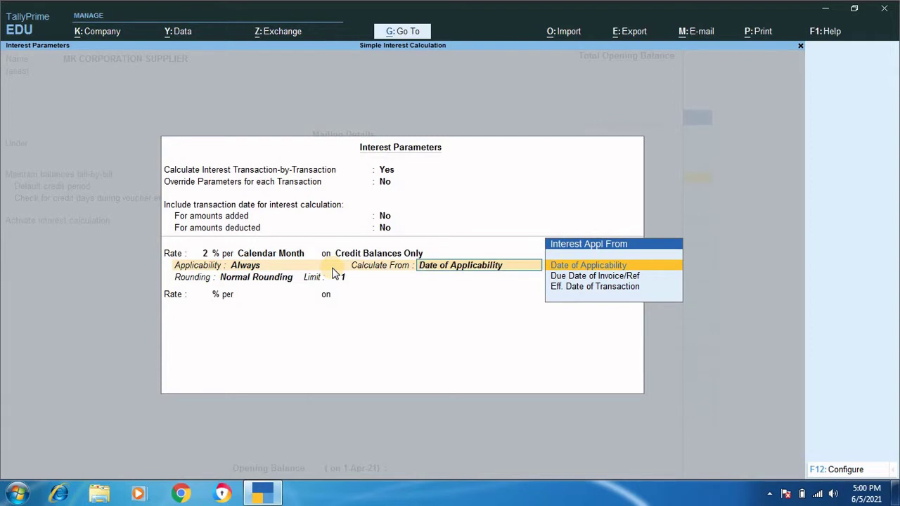
Calculate the supplier's interest from Date of Applicability with Normal Rounding and a limit of 1, and finish the interest parameters.
key(Return)
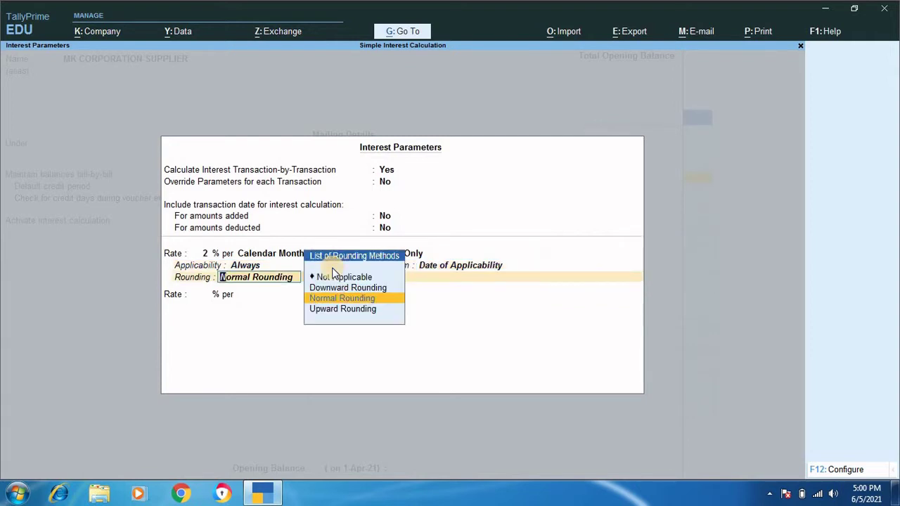
key(Return)
text(1)
key(Return)
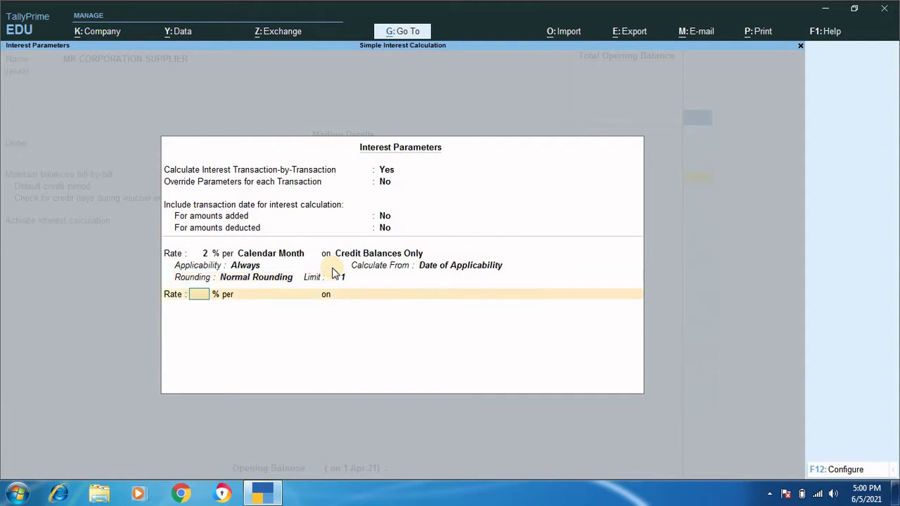
key(Return)
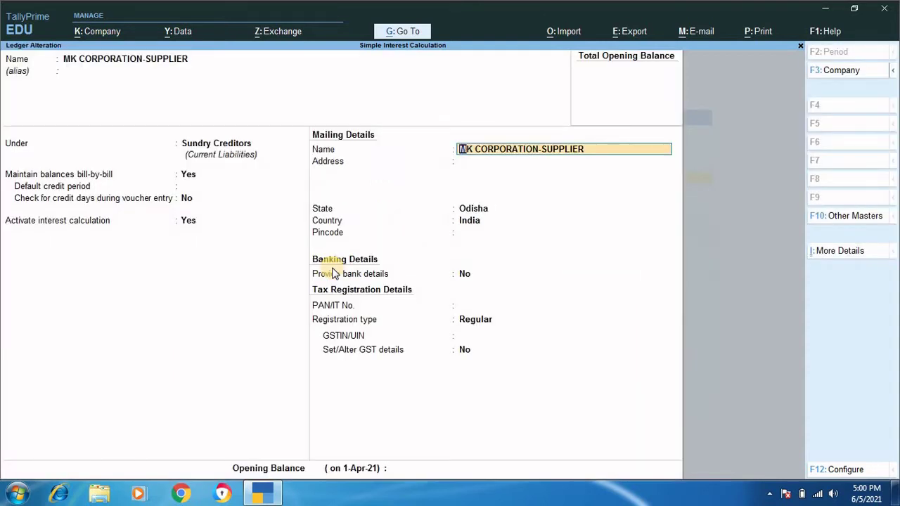
Keep the supplier's mailing, banking and tax registration details, leaving GSTIN/UIN blank, and save the ledger.
key(Return)
key(Return)
key(Return)
key(Return)
key(Return)
key(Return)
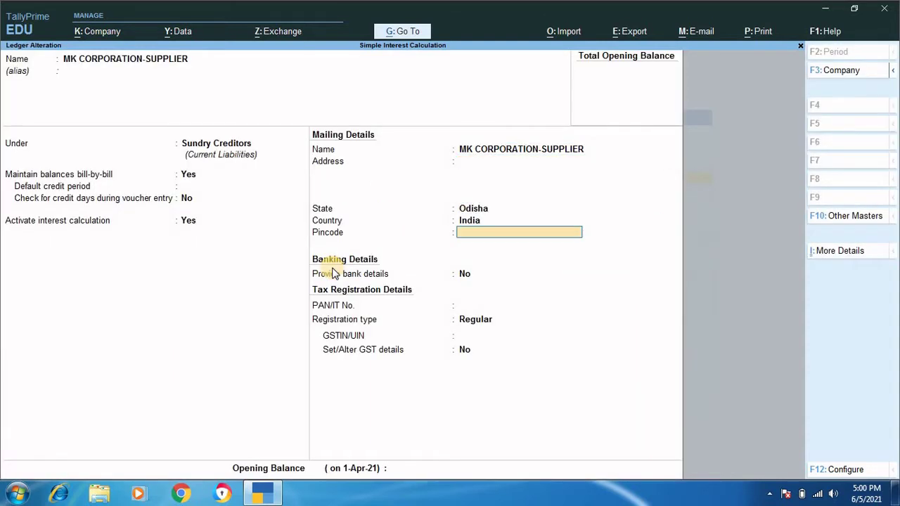
key(Return)
key(Return)
key(Return)
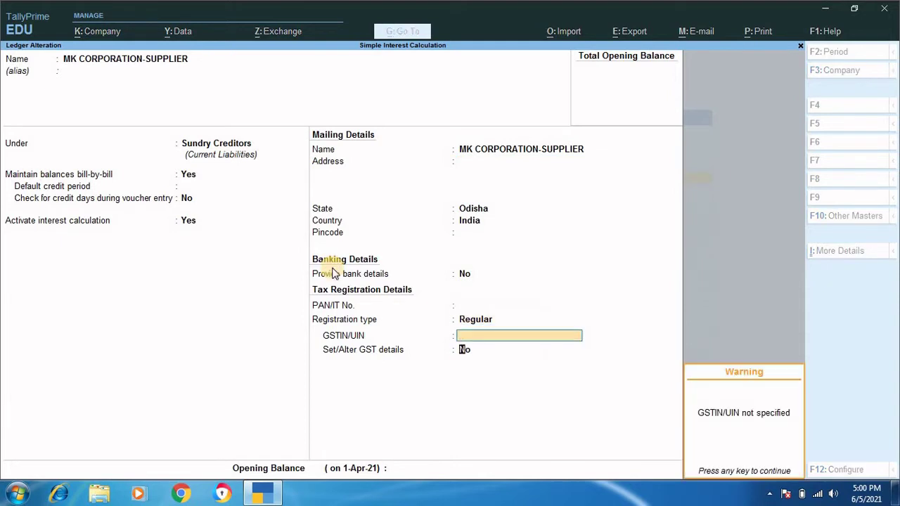
key(Return)
key(Return)
key(Return)
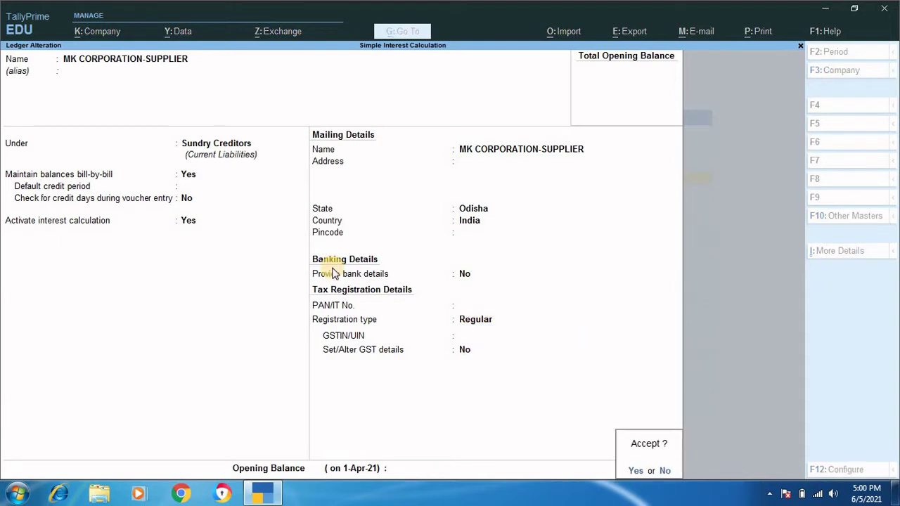
key(Return)
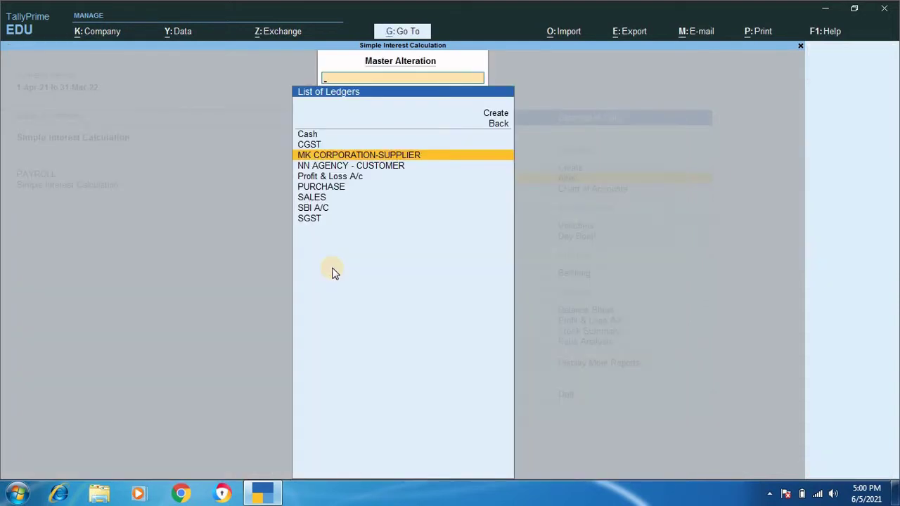
Open the NN AGENCY - CUSTOMER ledger and bring up its interest parameters, keeping interest calculation activated.
key(Down)
key(Return)
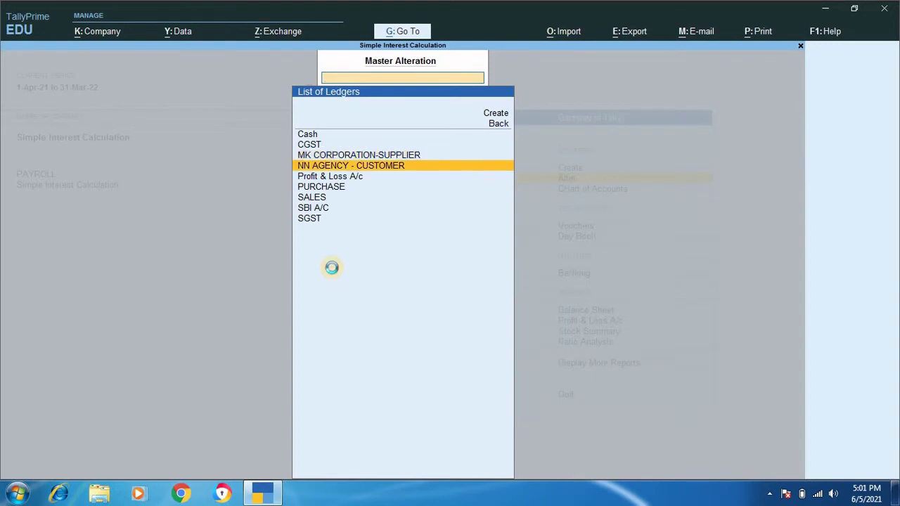
key(Return)
key(Return)
key(Return)
key(Return)
key(Return)
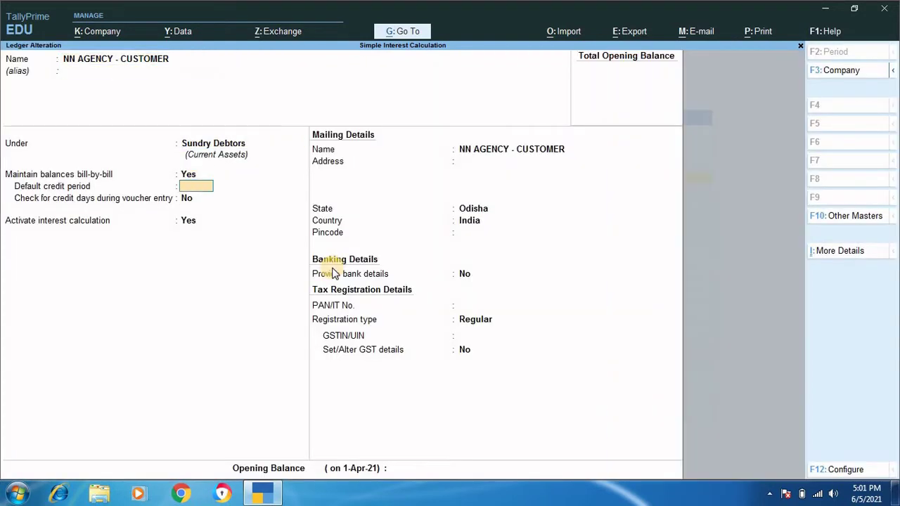
key(Return)
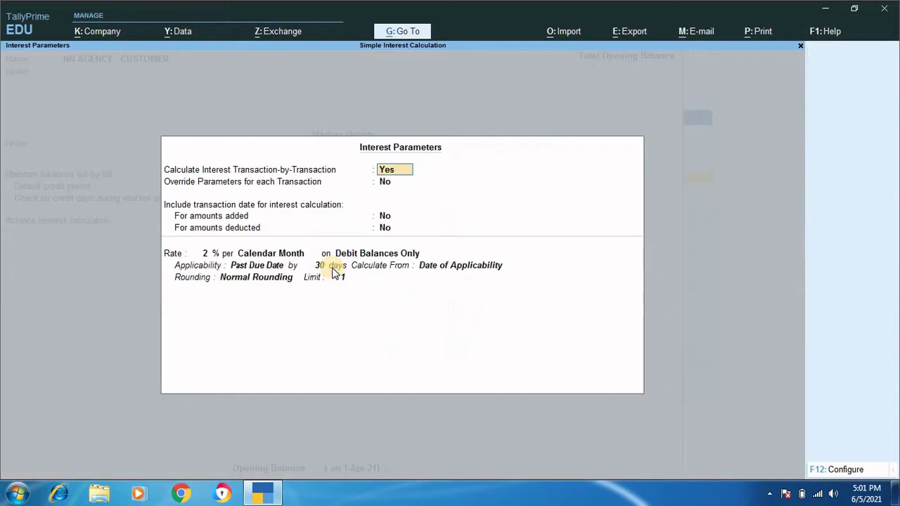
Keep the customer's interest rate at 2% per Calendar Month on Debit Balances Only and set the applicability to Always.
key(Return)
key(Return)
key(Return)
key(Return)
key(Return)
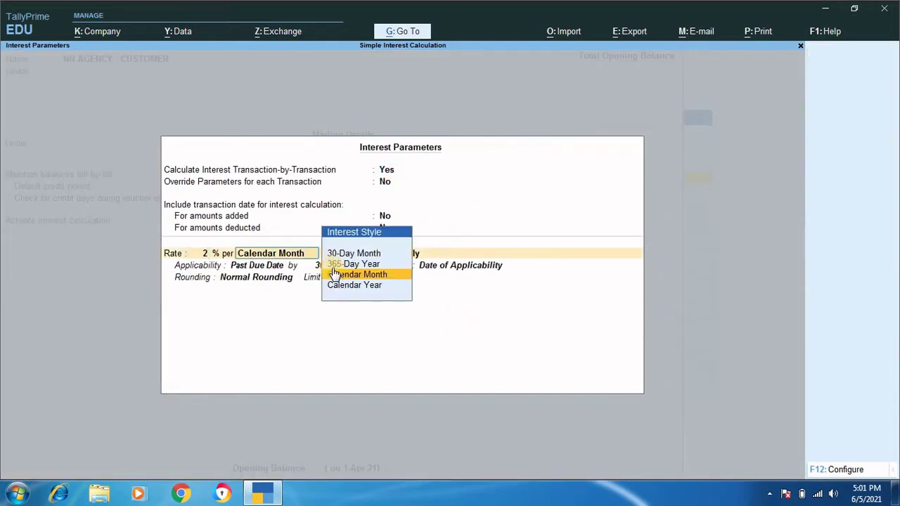
key(Return)
key(Return)
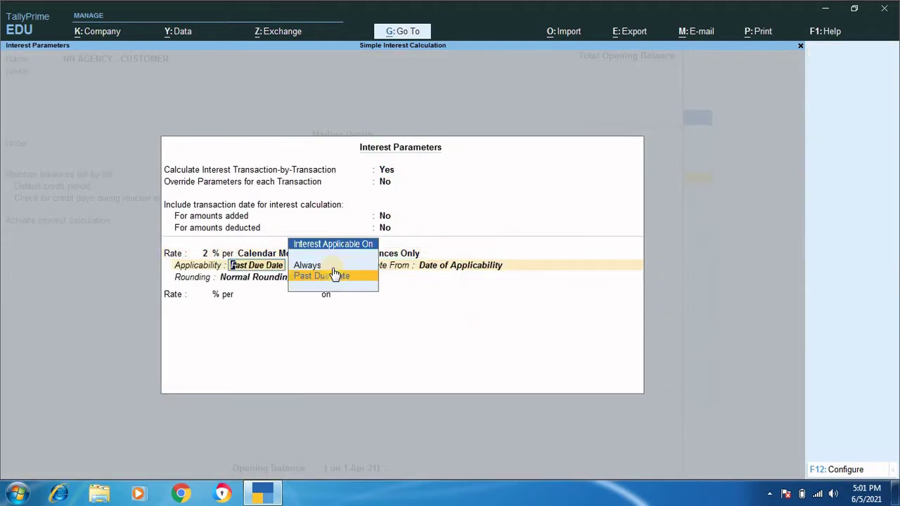
key(Up)
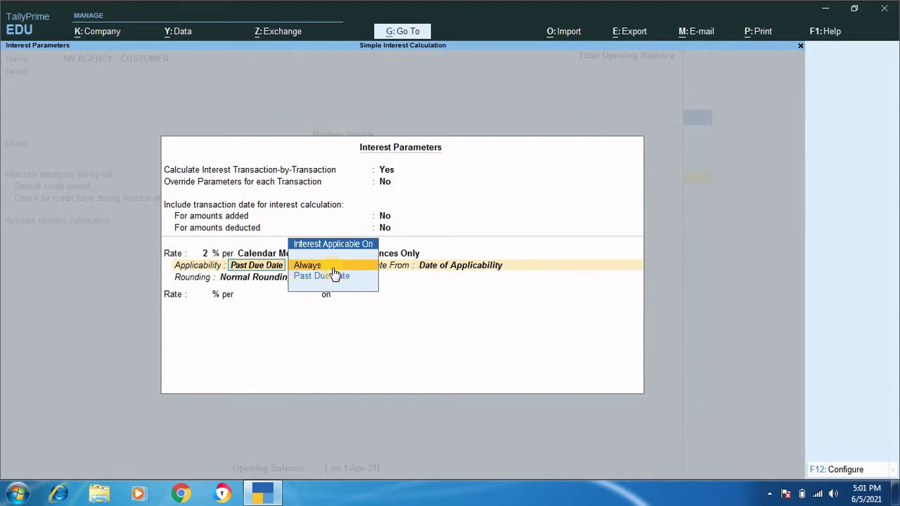
key(Return)
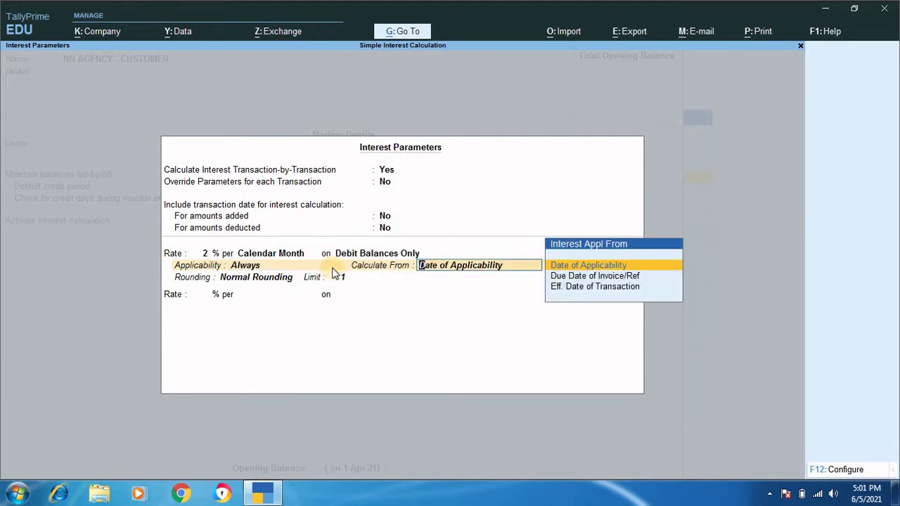
Calculate the customer's interest from Date of Applicability with Normal Rounding and a limit of 1, and finish the interest parameters.
key(Return)
key(Return)
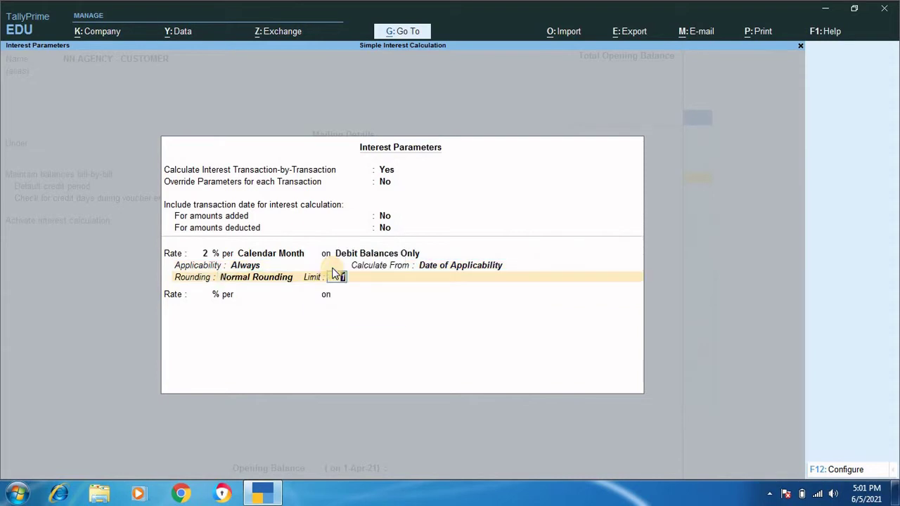
key(Return)
key(Return)
Keep the customer's mailing, banking and tax registration details, leaving GSTIN/UIN blank, and save the ledger.
key(Return)
key(Return)
key(Return)
key(Return)
key(Return)
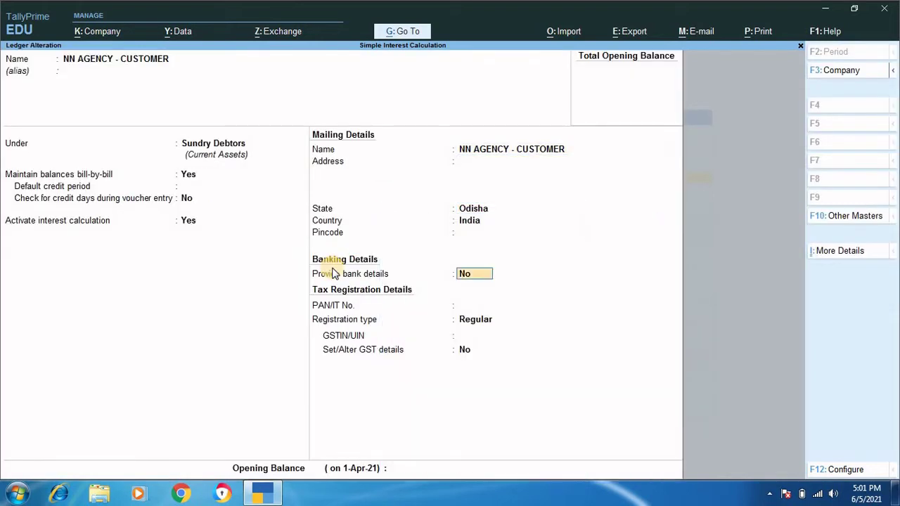
key(Return)
key(Return)
key(Return)
key(Return)
key(Return)
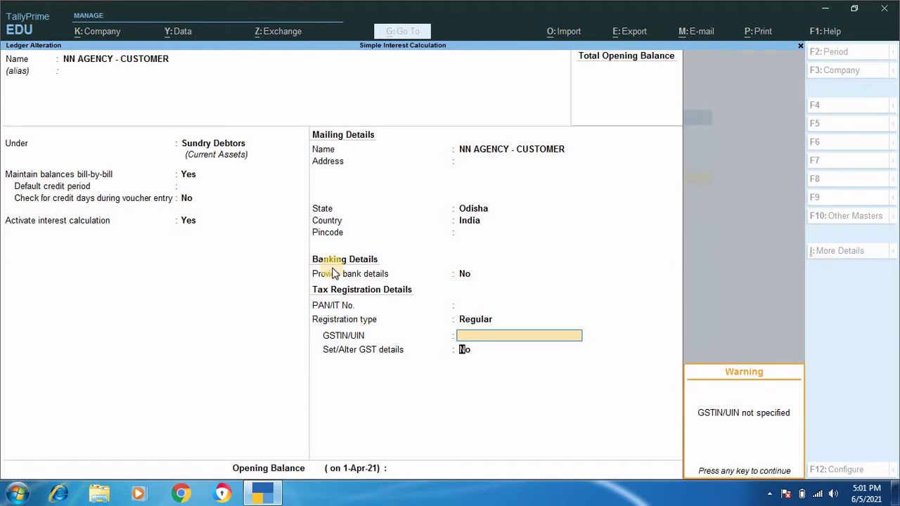
key(Return)
key(Return)
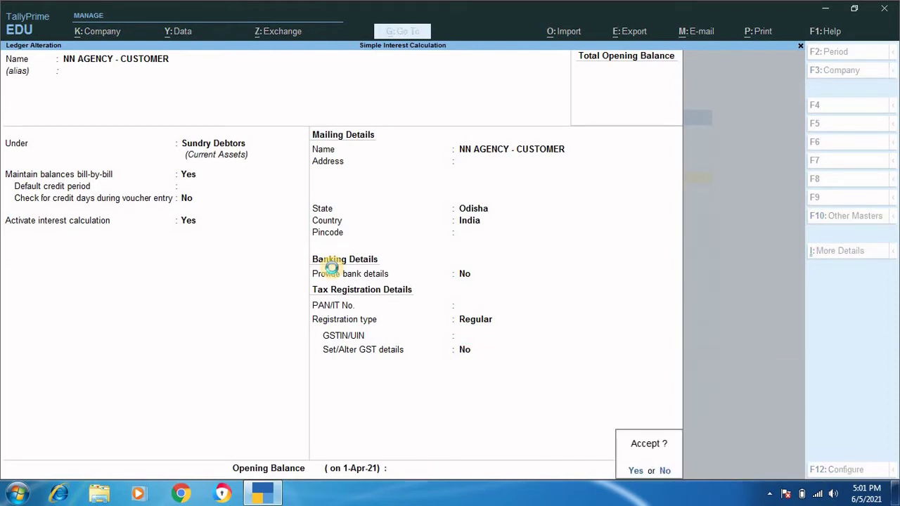
key(Return)
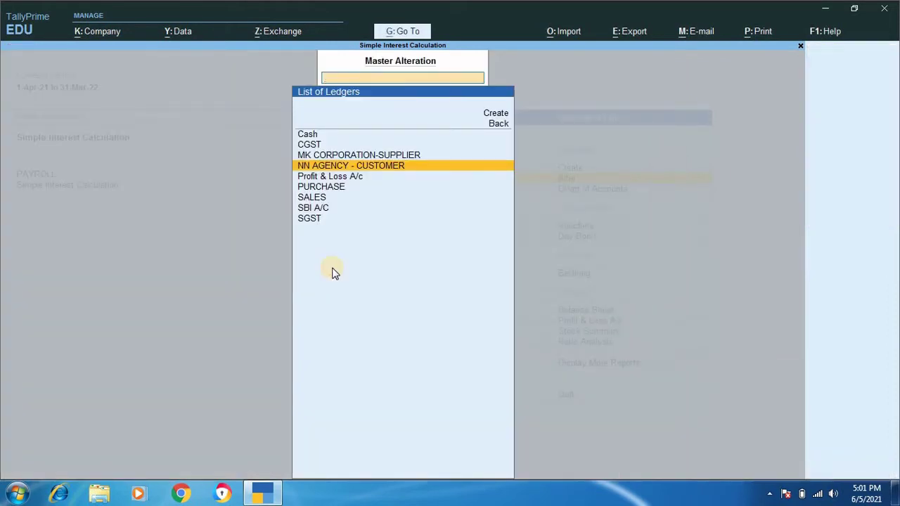
Leave the master alteration and start a new Purchase voucher.
key(Escape)
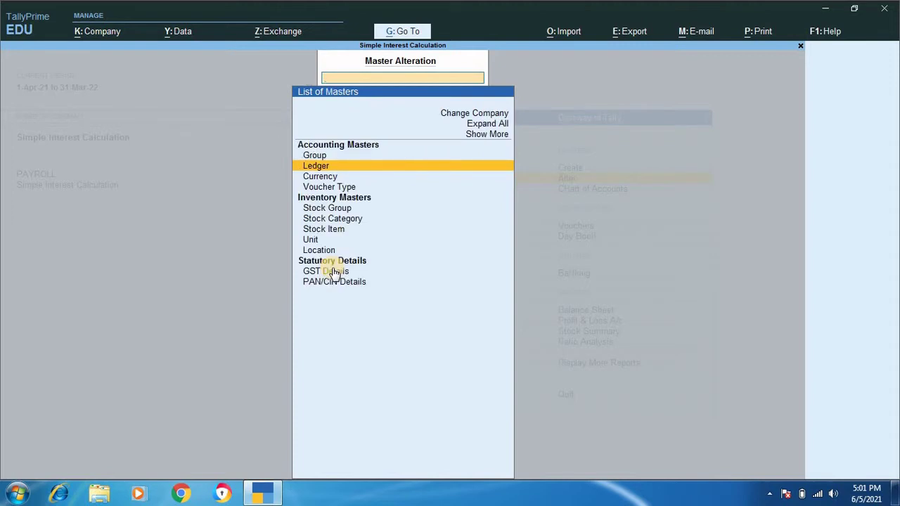
key(Escape)
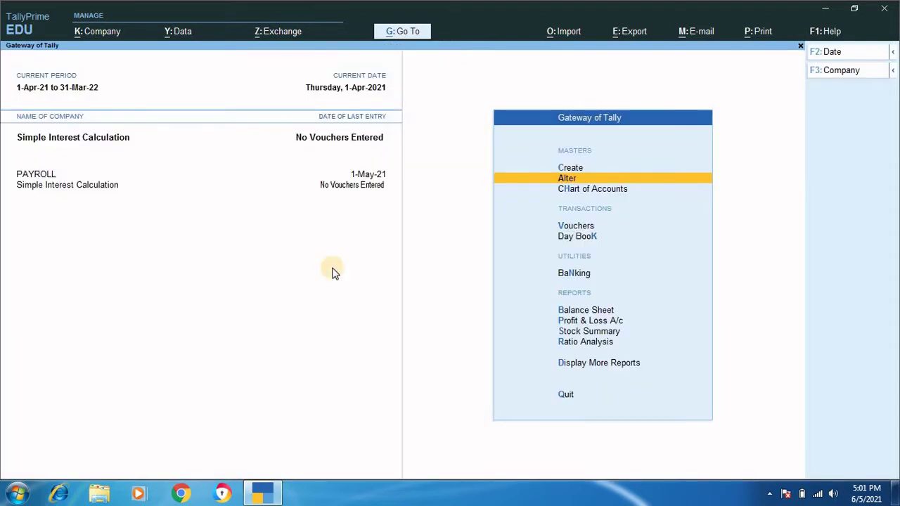
key(Down)
key(Down)
key(Down)
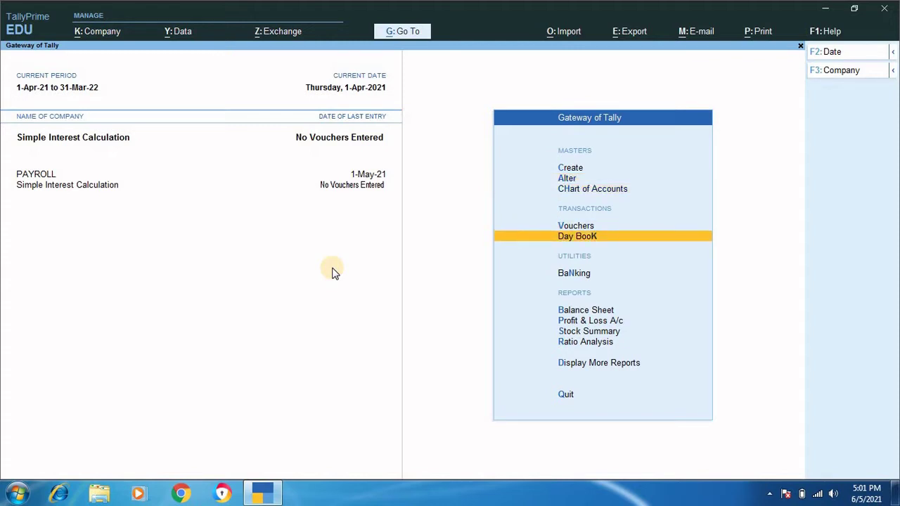
key(Up)
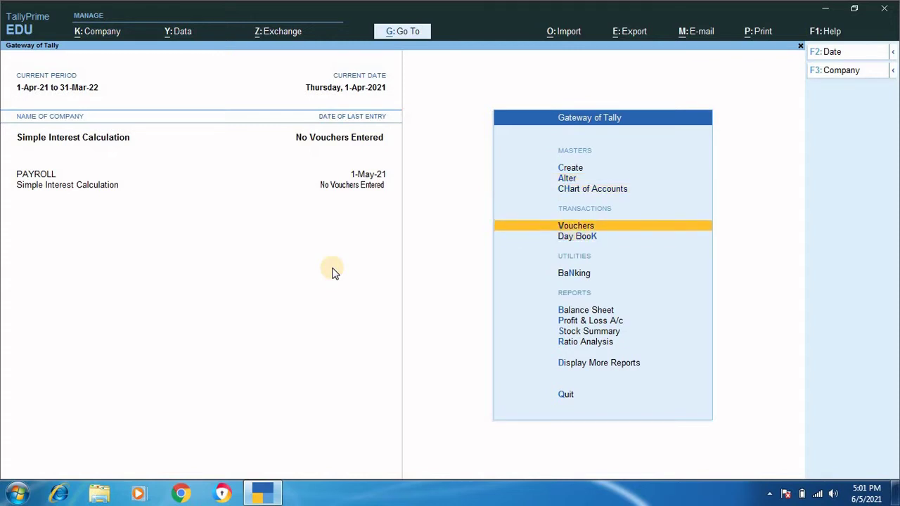
key(Return)
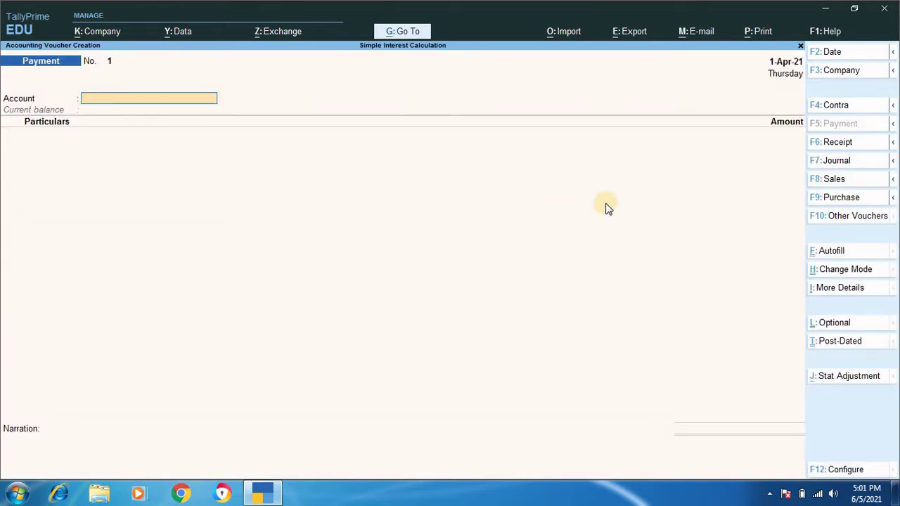
click(834, 201)
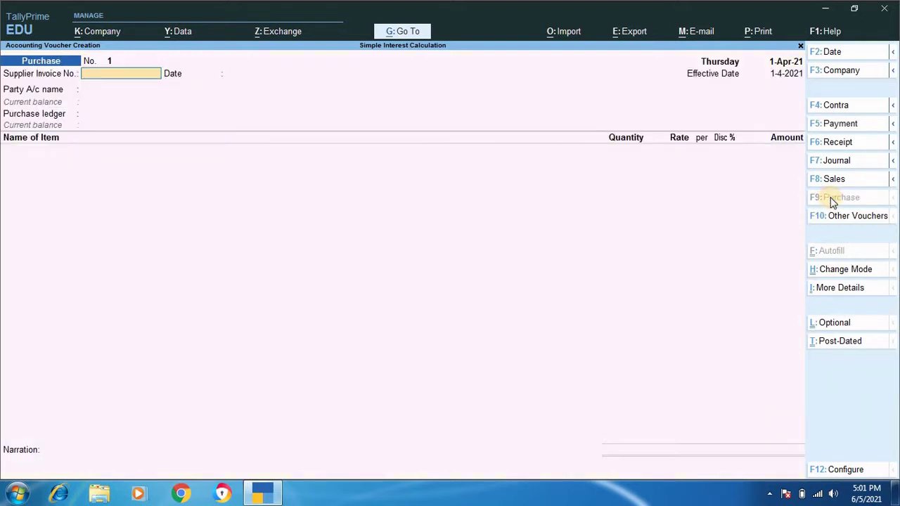
Set the voucher's party to MK CORPORATION-SUPPLIER and the purchase ledger to PURCHASE, leaving the supplier invoice and receipt details blank.
key(Return)
key(Return)
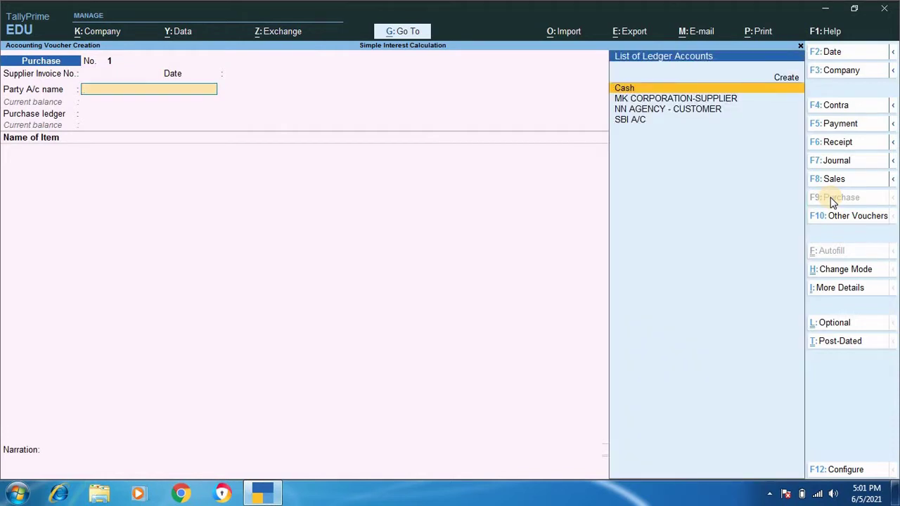
key(Down)
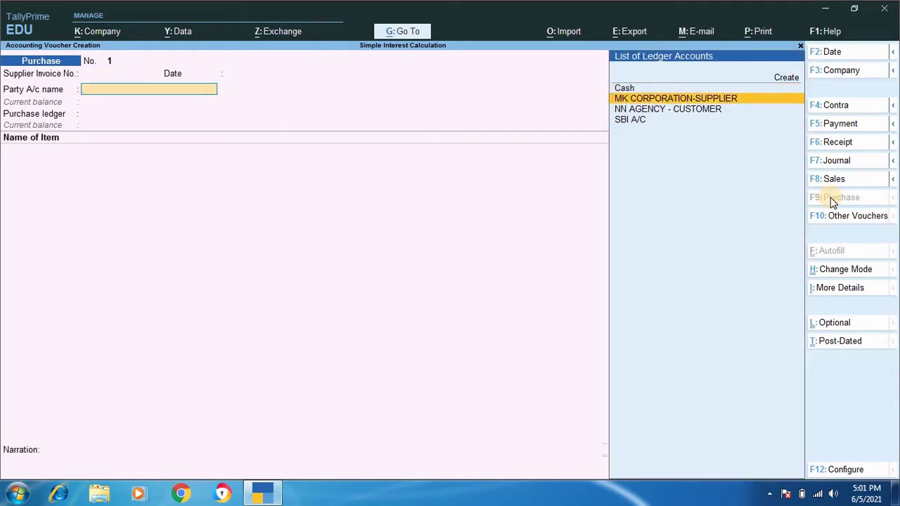
key(Return)
key(Return)
key(Return)
key(Return)
key(Return)
key(Return)
key(Return)
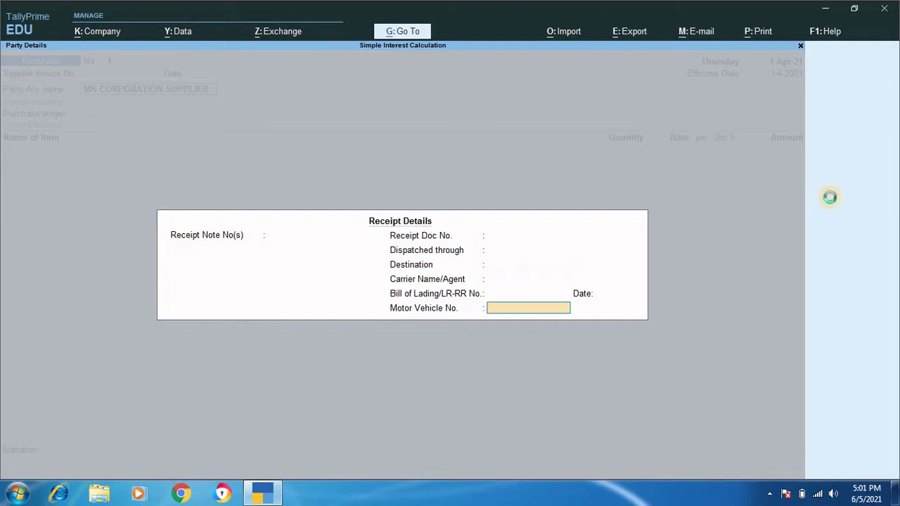
key(Return)
key(Return)
key(Return)
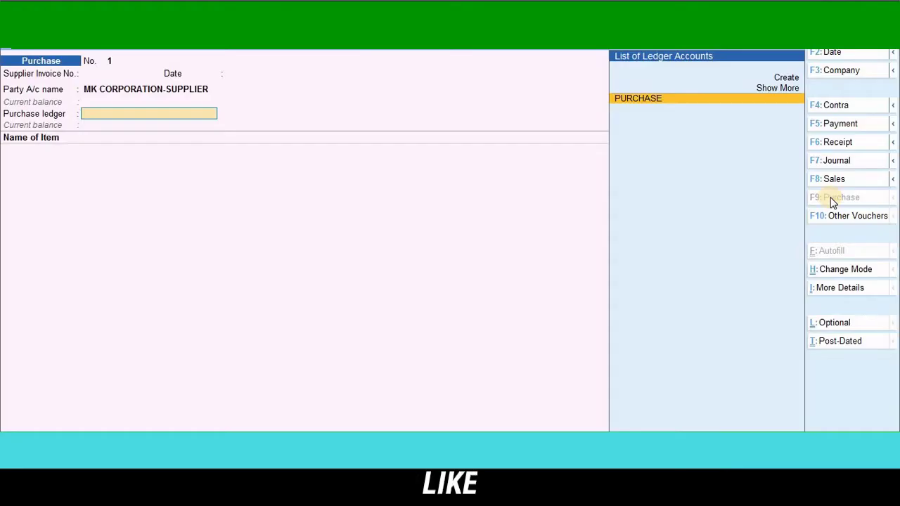
key(Return)
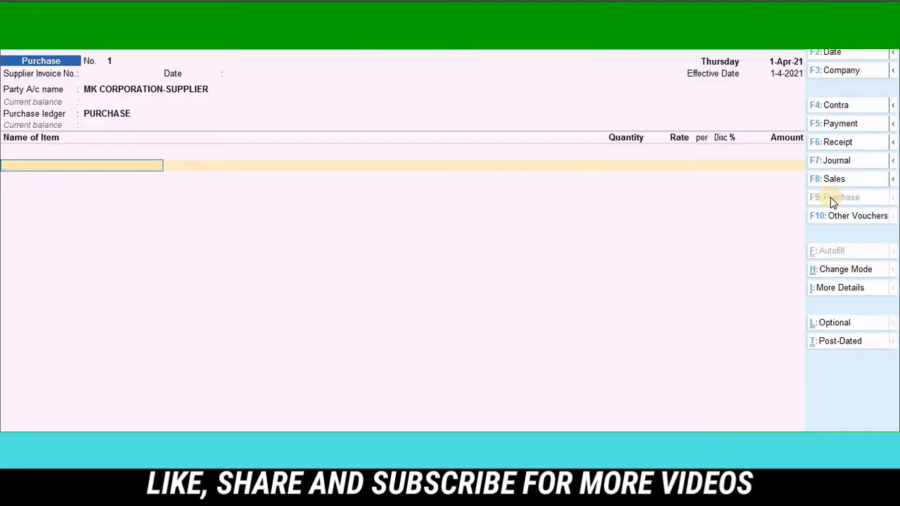
Add the stock item JEAN at location G1 with a quantity of 50.
key(Down)
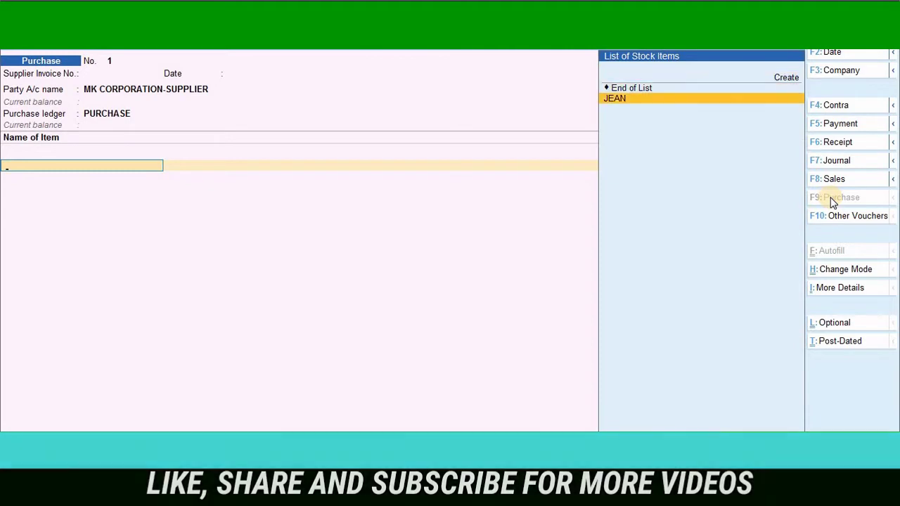
key(Return)
text(G1)
key(Return)
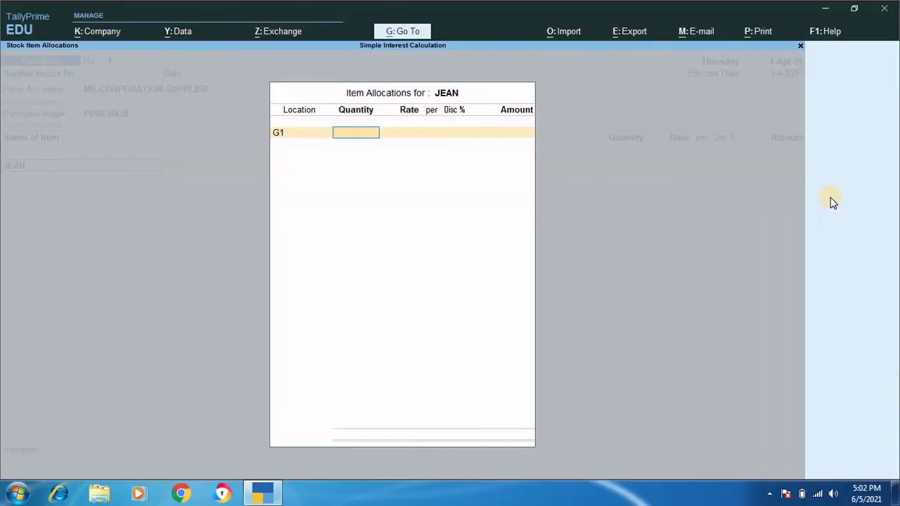
text(2)
key(BackSpace)
text(50)
key(Return)
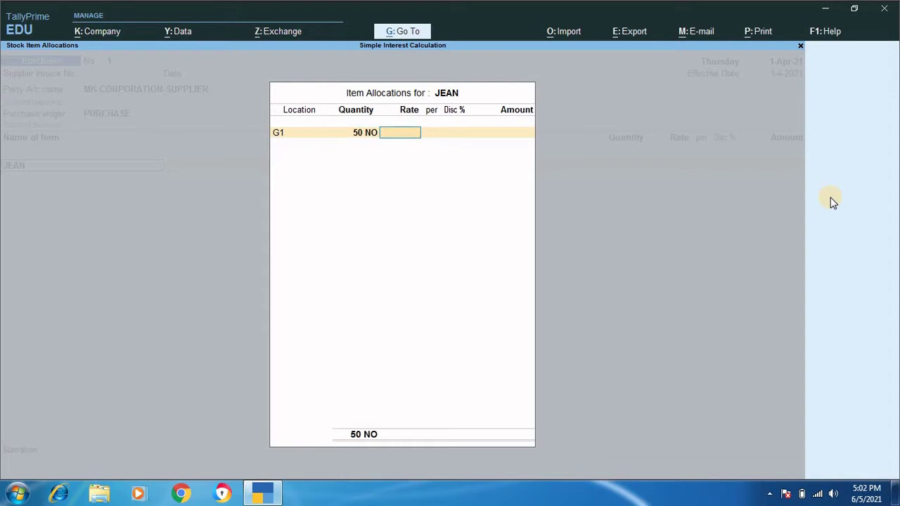
Set the JEAN rate to 1000 per NO and complete the item entry without further allocations or items.
text(1)
text(000)
key(Return)
key(Return)
key(Return)
key(Return)
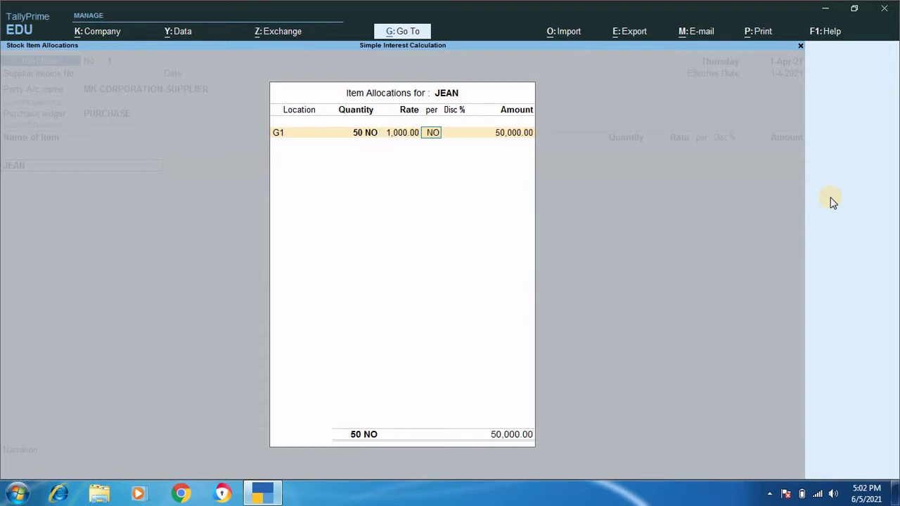
key(Return)
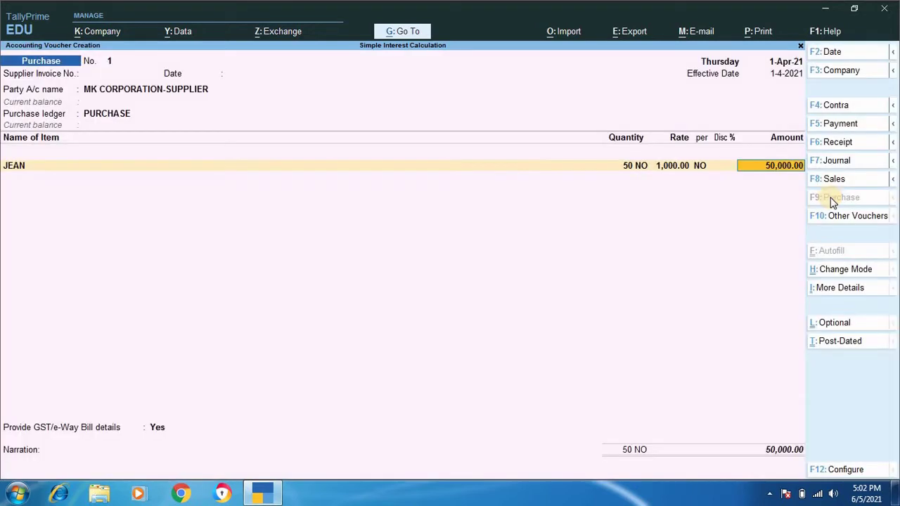
key(Return)
key(Return)
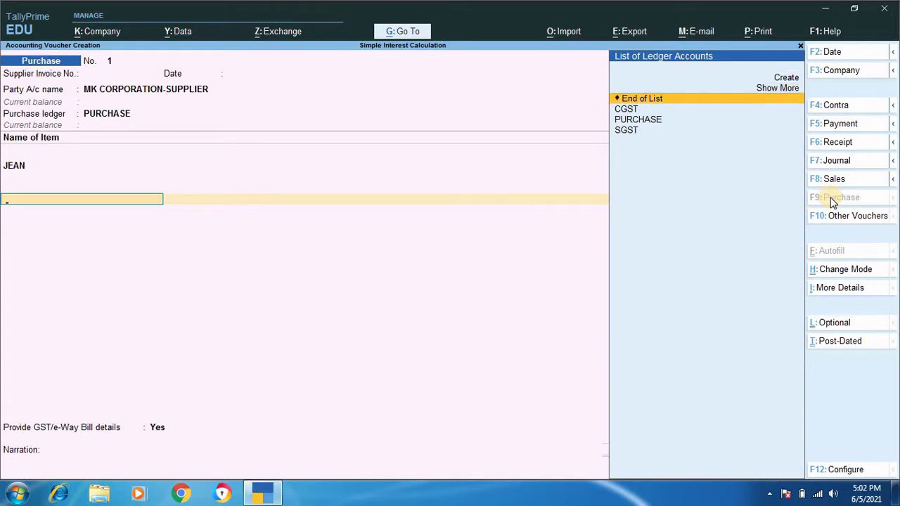
Add the CGST and SGST tax ledgers beneath the JEAN item.
key(Down)
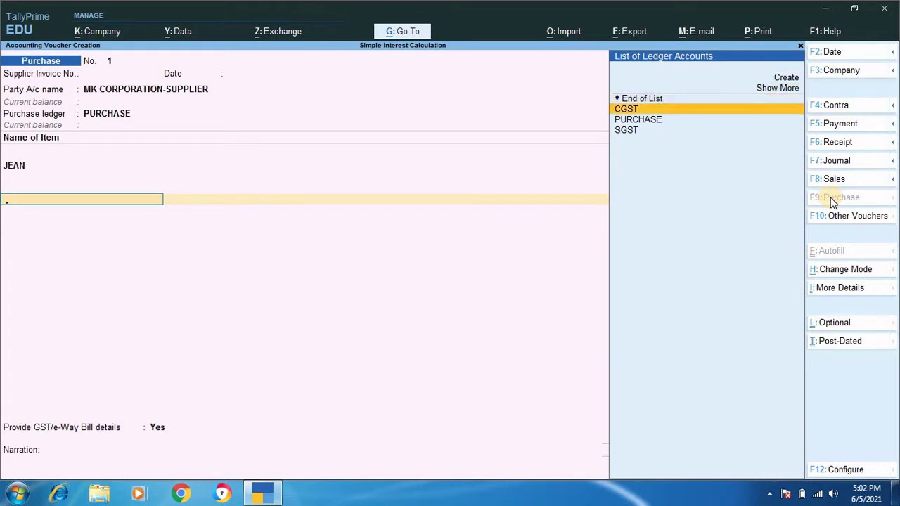
key(Return)
key(Return)
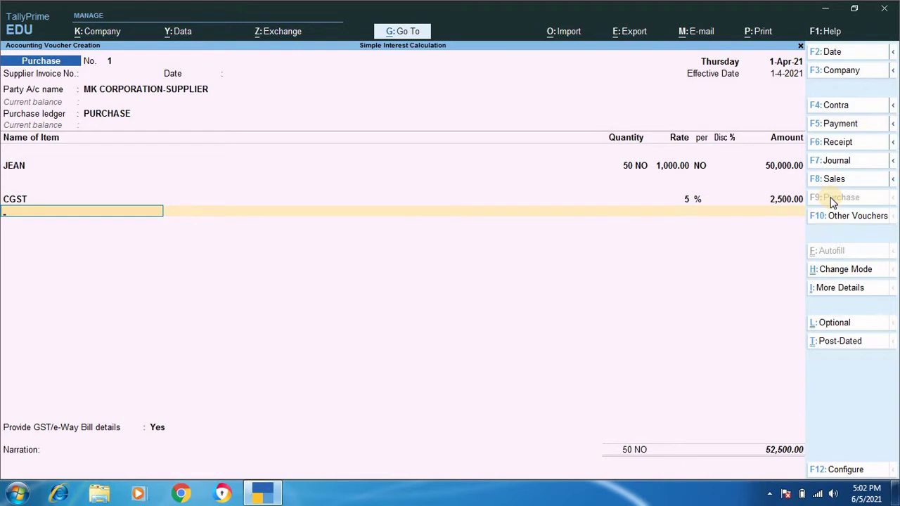
key(Down)
key(Down)
key(Down)
key(Down)
key(Down)
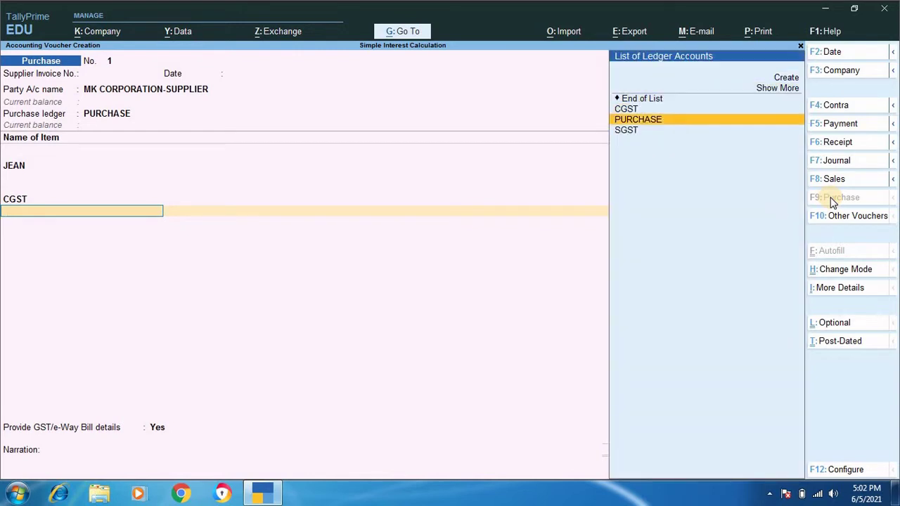
key(Return)
key(Return)
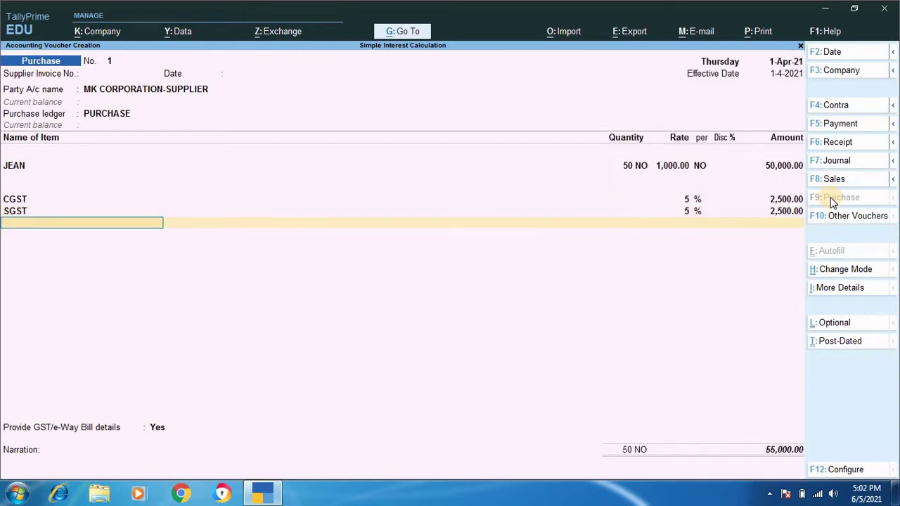
Finish the tax ledger lines and keep the e-way bill sub type Supply, document type Tax Invoice and the supplier as consignor.
key(Return)
key(Return)
key(Return)
key(Return)
key(Return)
key(Return)
key(Return)
key(Return)
key(Return)
key(Return)
key(Return)
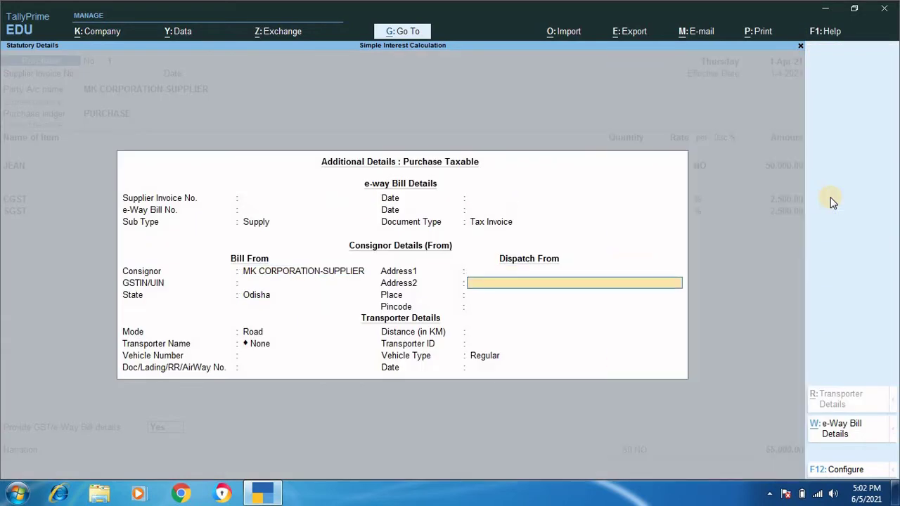
Leave the remaining dispatch details blank and keep the transporter details at mode Road, transporter None and vehicle type Regular.
key(Return)
key(Return)
key(Return)
key(Return)
key(Return)
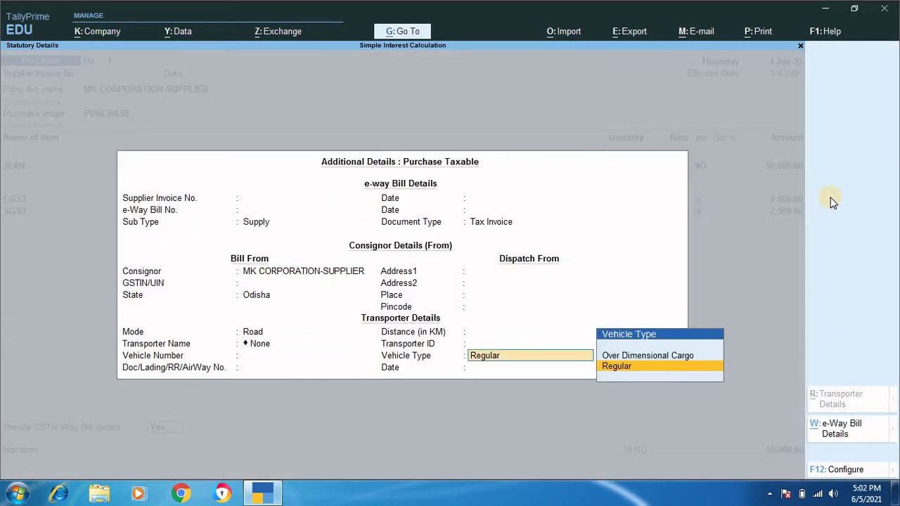
key(Return)
key(Return)
Allocate the supplier's full 55,000.00 Cr bill amount to New Ref 1 without a due date or credit days.
key(Return)
key(Return)
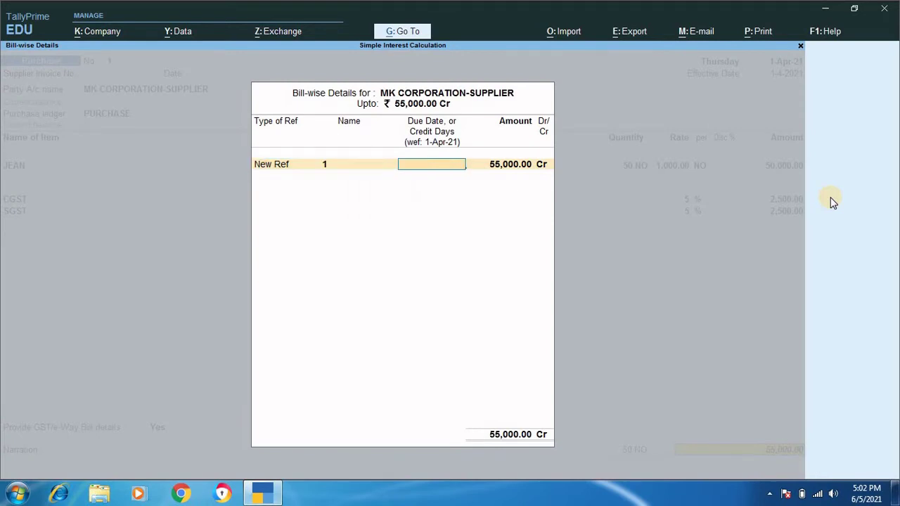
key(Return)
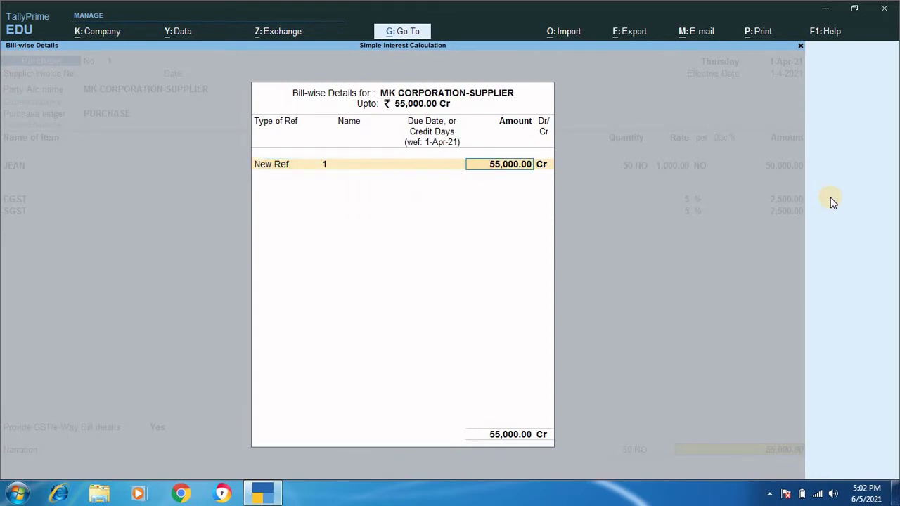
key(Return)
key(Return)
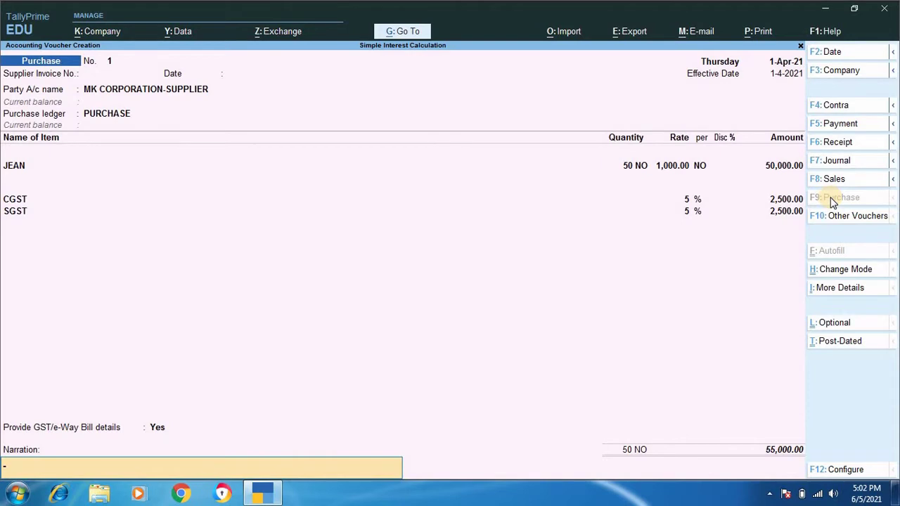
Save the purchase voucher without a narration and start a sales voucher for NN AGENCY - CUSTOMER.
key(Return)
key(Return)
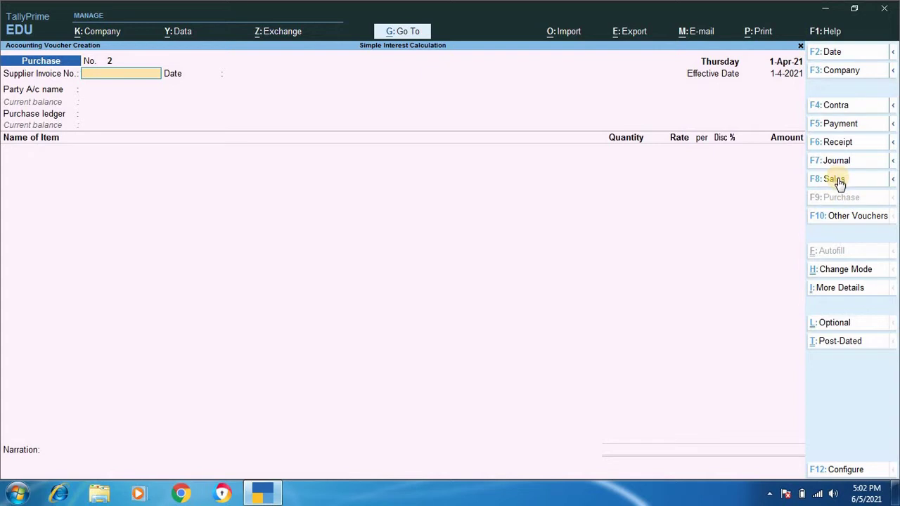
click(836, 180)
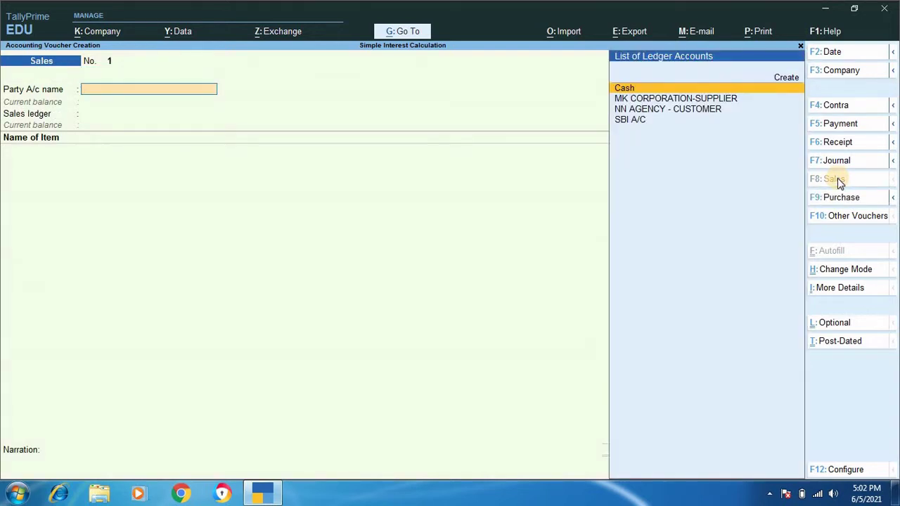
key(Down)
key(Down)
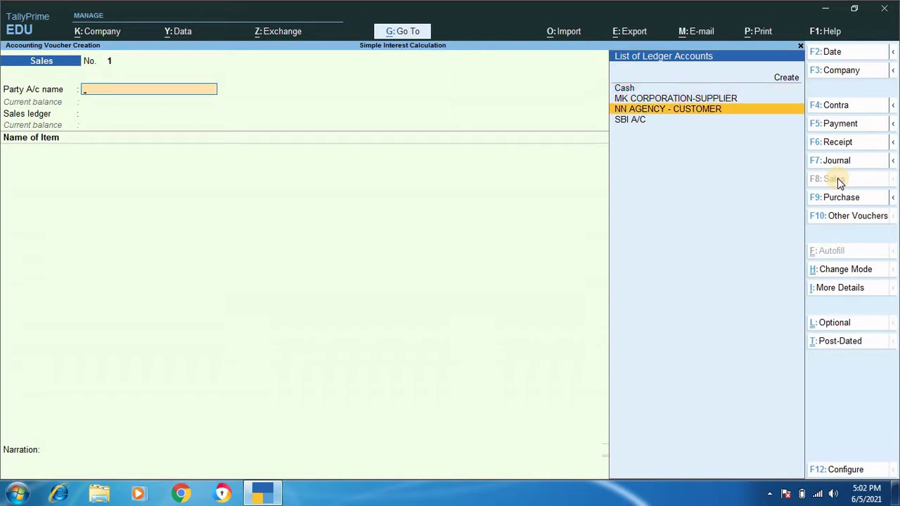
key(Return)
Leave all dispatch details of the sales voucher blank.
key(Return)
key(Return)
key(Return)
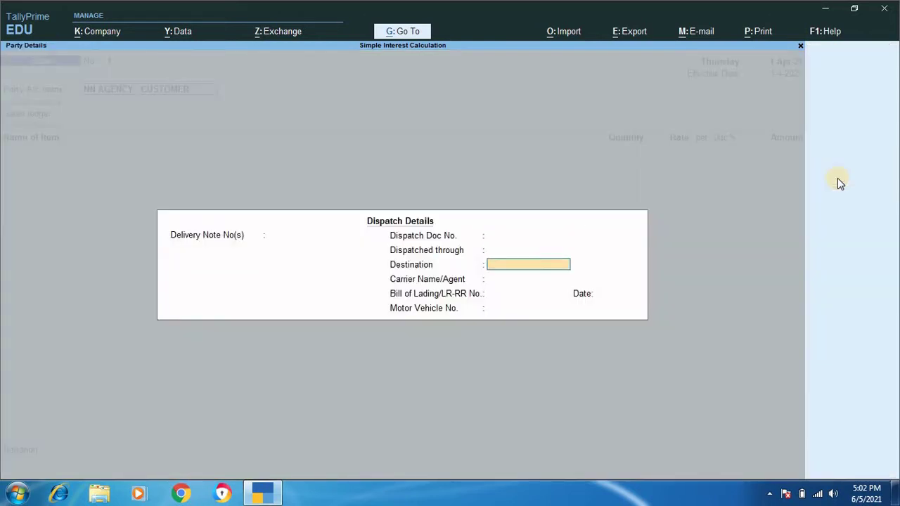
key(Return)
key(Return)
key(Return)
key(Return)
key(Return)
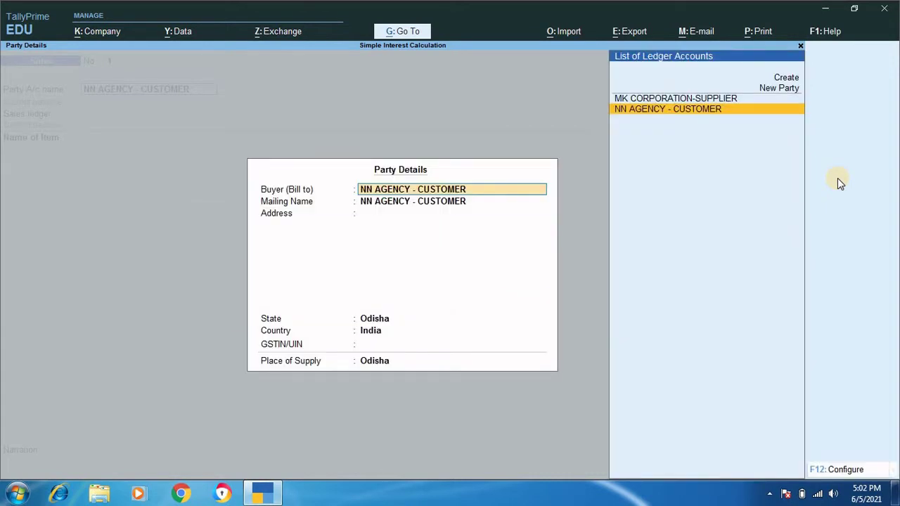
Keep the buyer's party details with state and place of supply Odisha, and use SALES as the sales ledger.
key(Return)
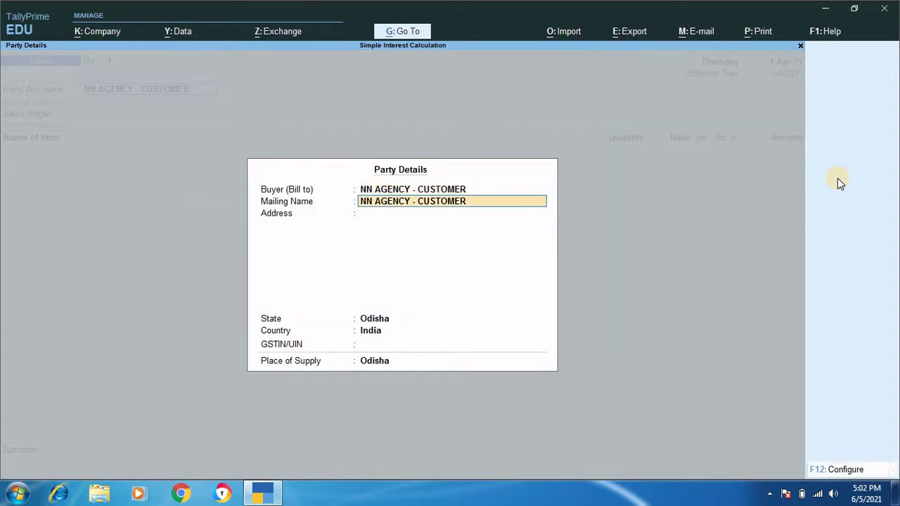
key(Return)
key(Return)
key(Return)
key(Return)
key(Return)
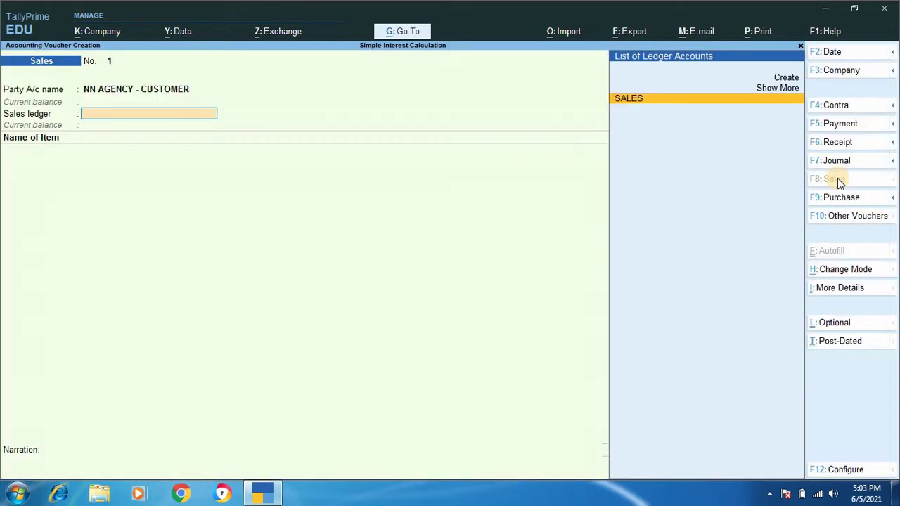
key(Return)
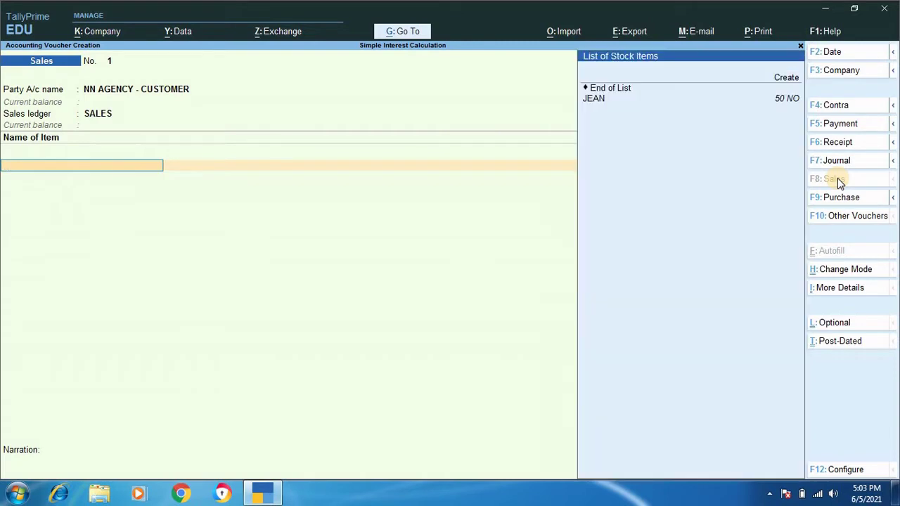
Add the stock item JEAN from location G1 with a quantity of 40.
key(Down)
key(Down)
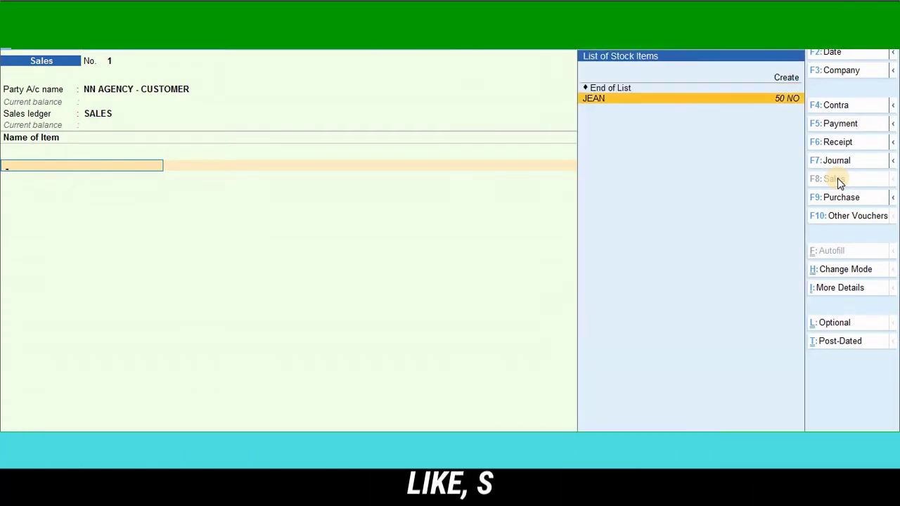
key(Return)
text(G1)
key(Return)
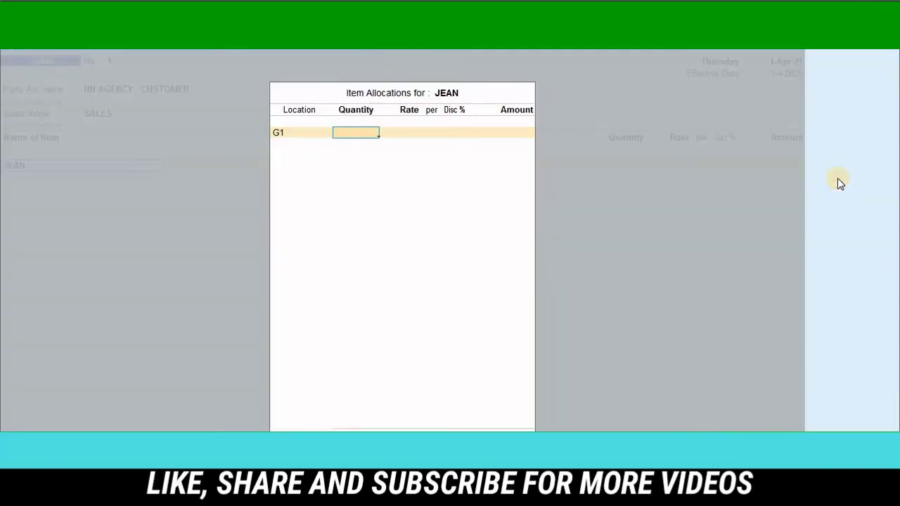
text(40)
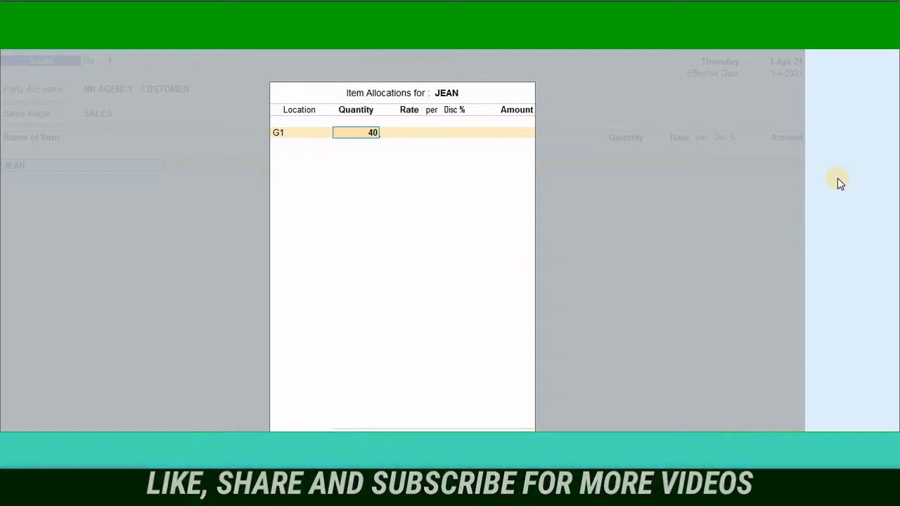
key(Return)
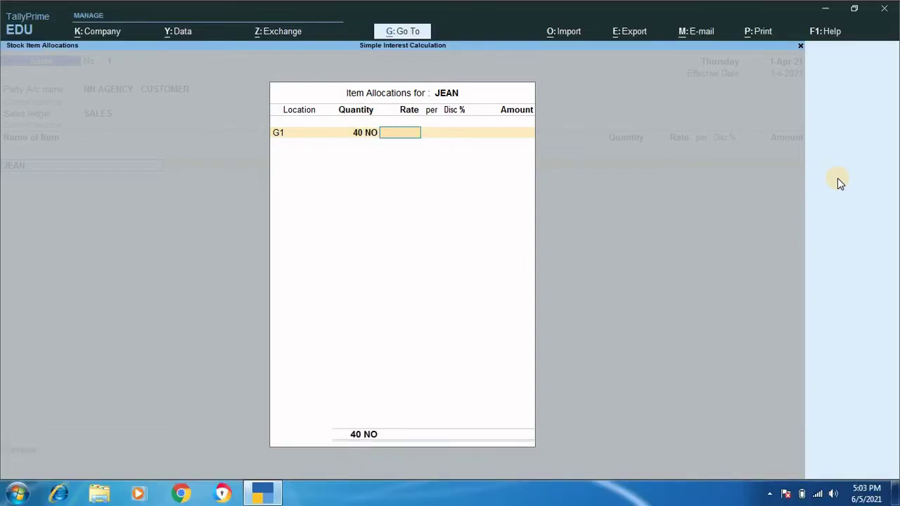
Set JEAN's rate to 2,000.00 per NO and finish its item allocation.
text(2)
text(000)
key(Return)
key(Return)
key(Return)
key(Return)
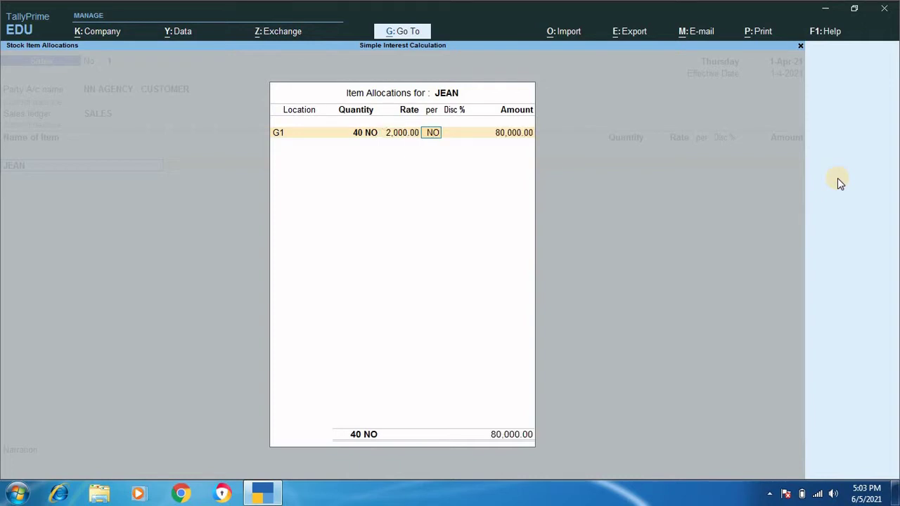
key(Return)
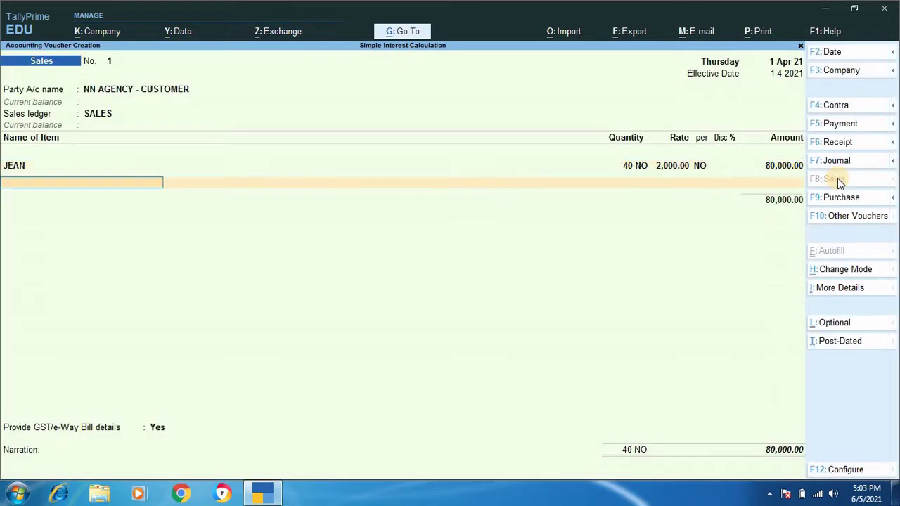
Add the CGST and SGST tax ledgers to the sales voucher and close the ledger list.
key(Return)
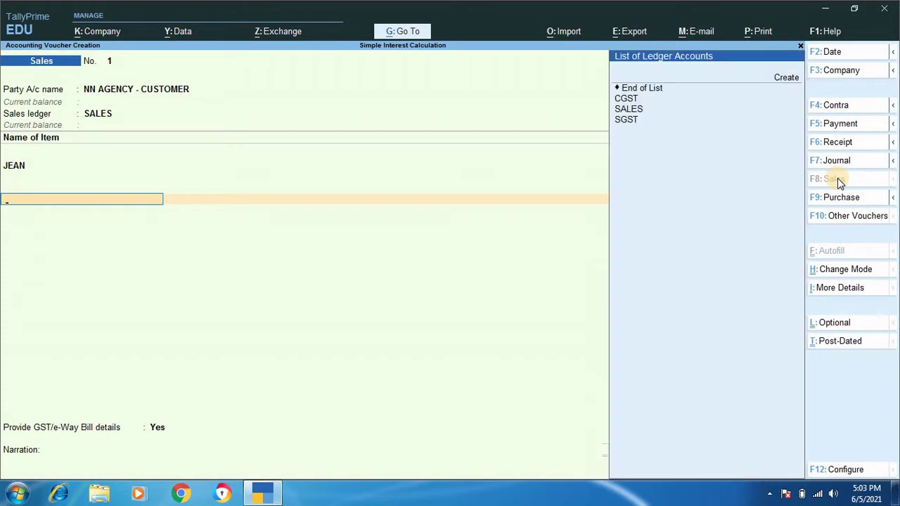
key(Return)
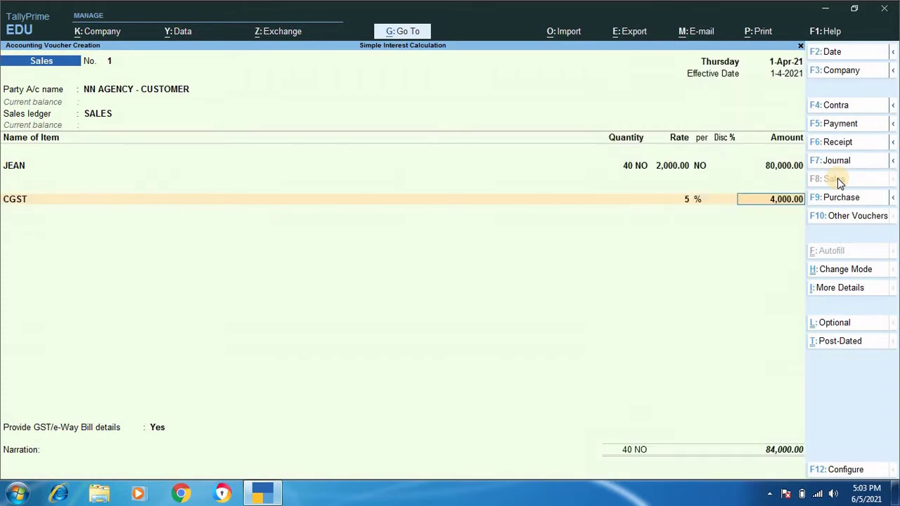
key(Return)
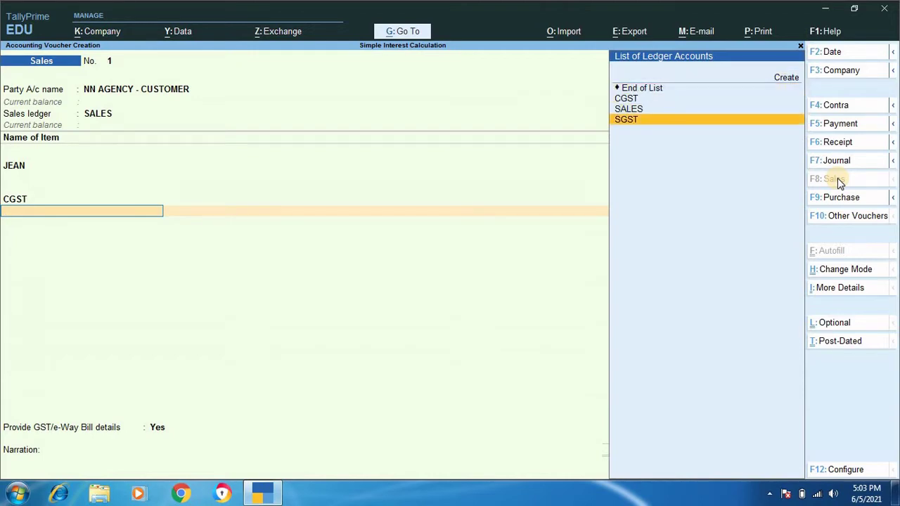
key(Return)
key(Return)
key(Return)
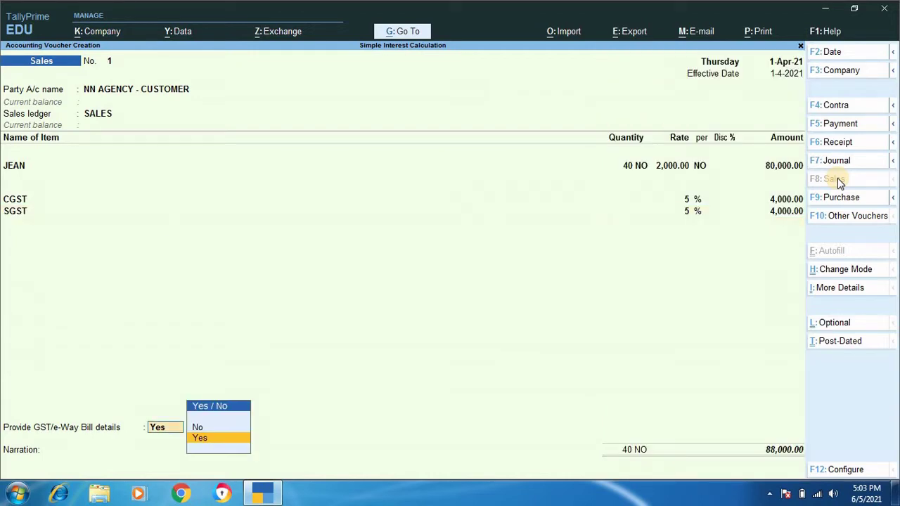
Provide e-way bill details with sub type Supply and document type Tax Invoice, keeping the company as consignor and the customer as consignee.
key(Return)
key(Return)
key(Return)
key(Return)
key(Return)
key(Return)
key(Return)
key(Return)
key(Return)
key(Return)
key(Return)
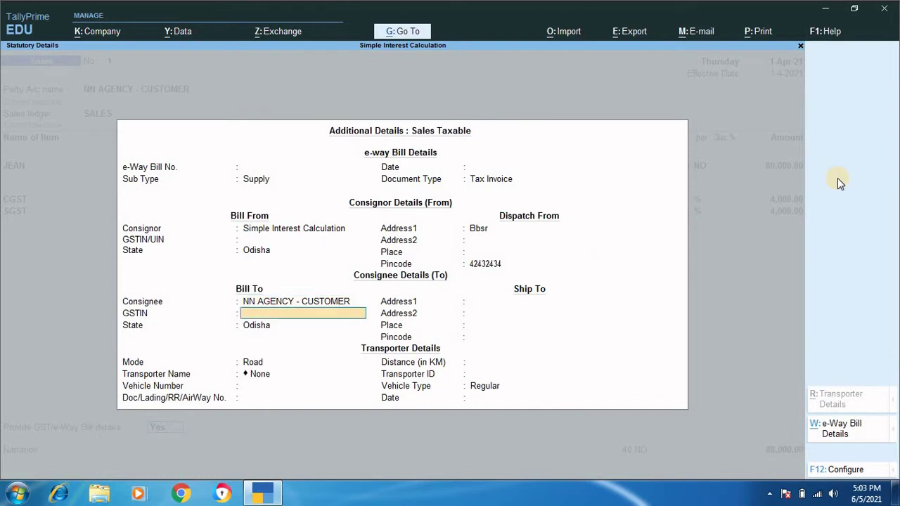
key(Return)
key(Return)
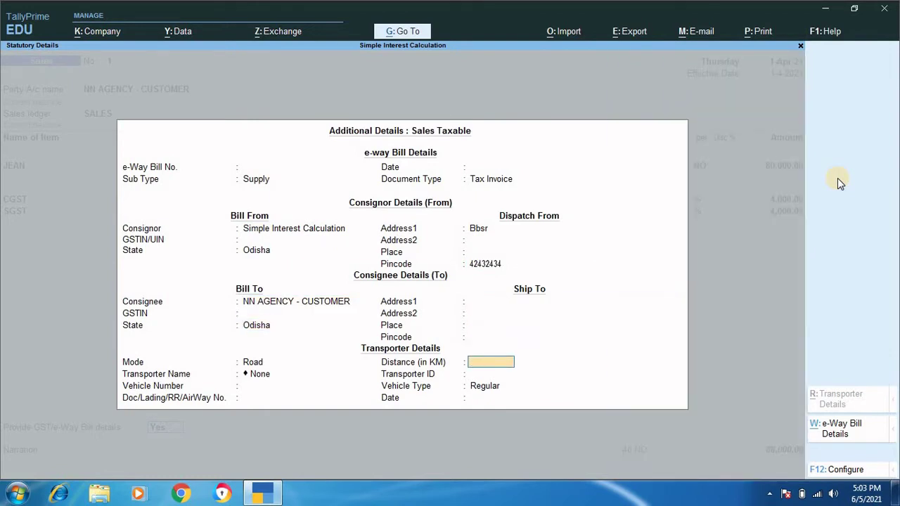
Keep the sale's transporter as None and vehicle type as Regular, leaving the distance, vehicle number and document fields blank.
key(Return)
key(Return)
key(Return)
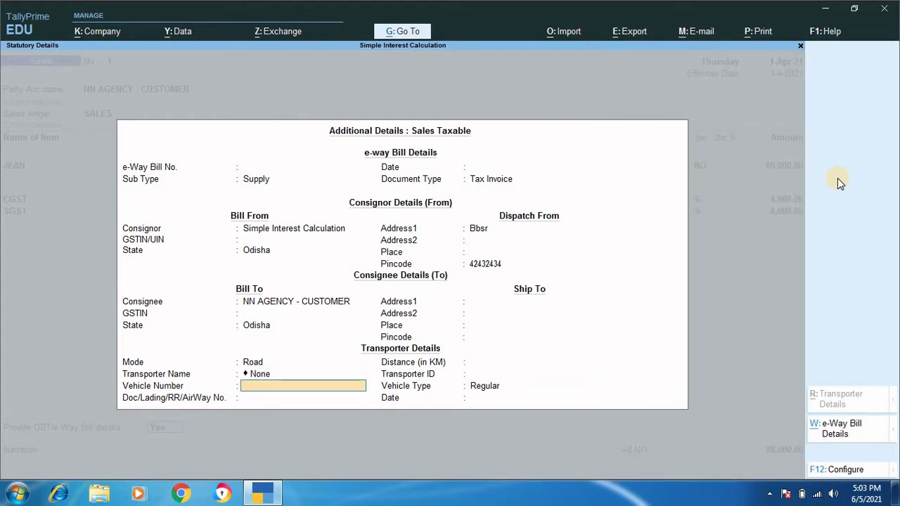
key(Return)
key(Return)
key(Return)
key(Return)
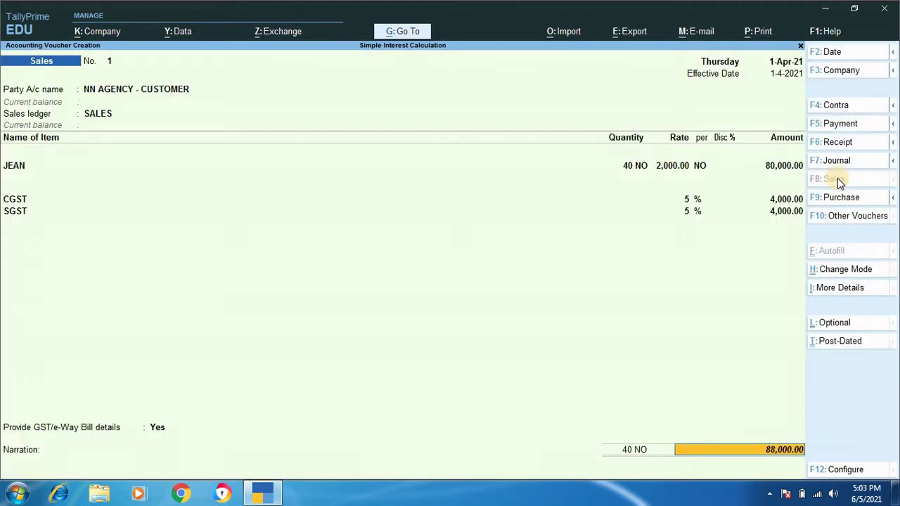
Allocate the customer's full 88,000.00 Dr to New Ref 1 without credit days and save the sales voucher.
key(Return)
key(Return)
key(Return)
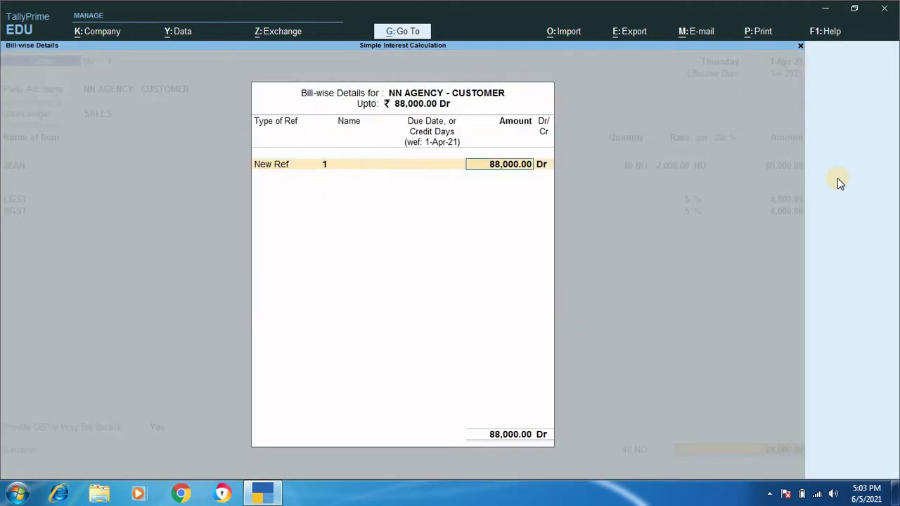
key(Return)
key(Return)
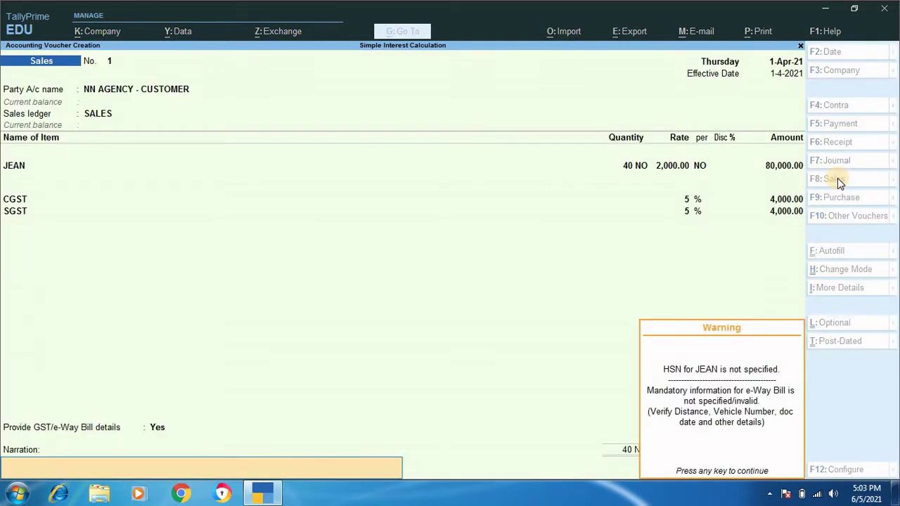
key(Return)
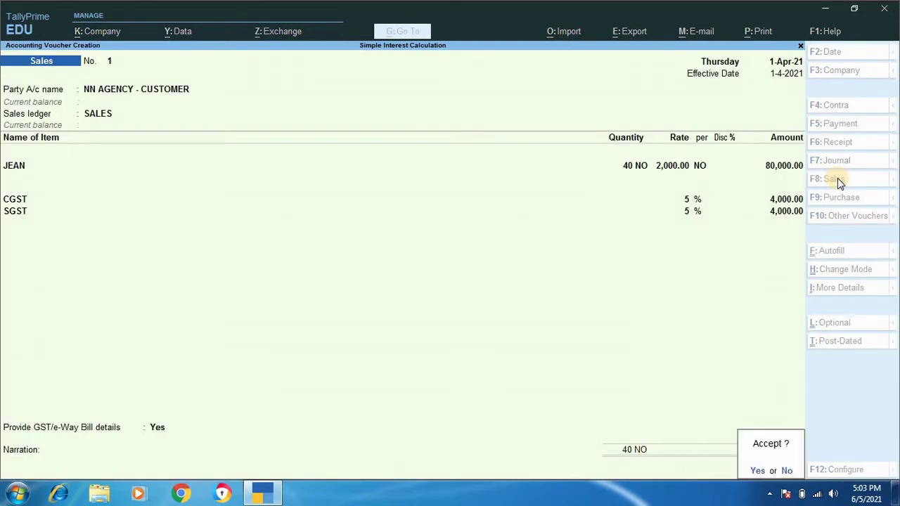
key(Return)
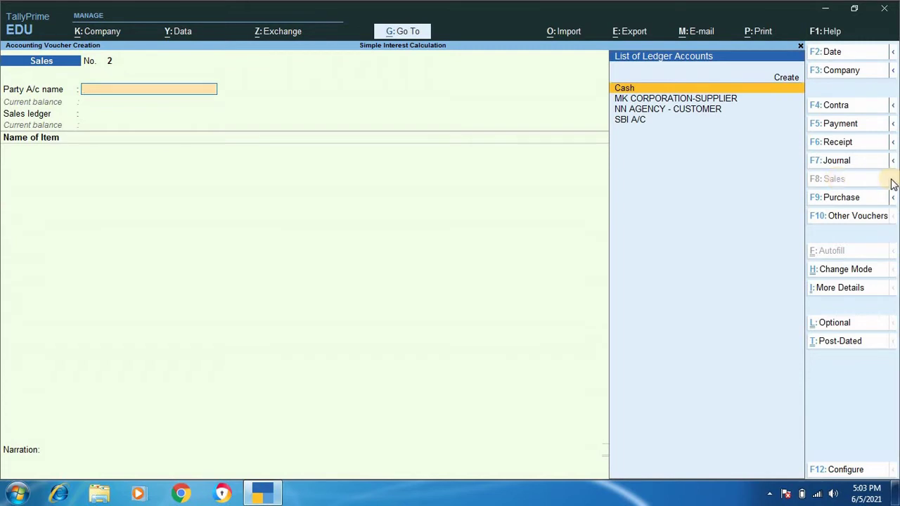
Start a receipt voucher dated 2/5/21 with Cash as the account.
click(837, 143)
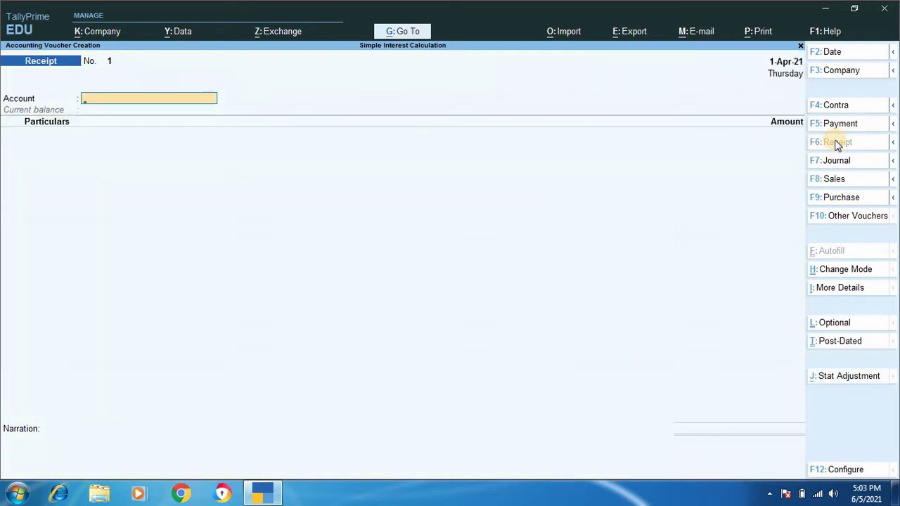
click(830, 55)
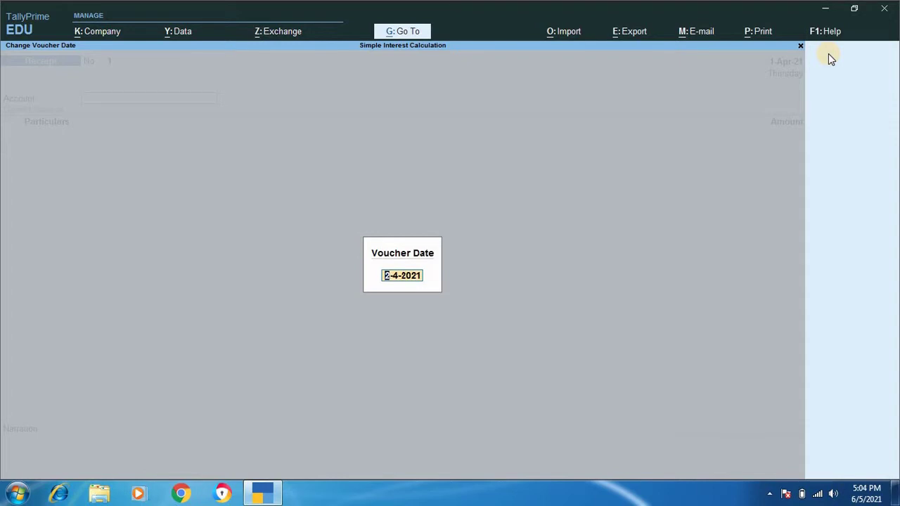
text(2/5/21)
key(Return)
text(C)
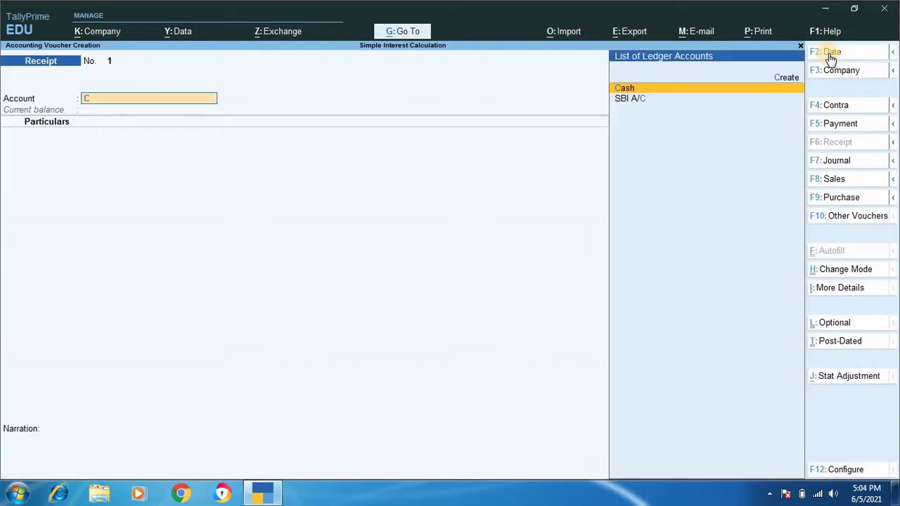
key(Return)
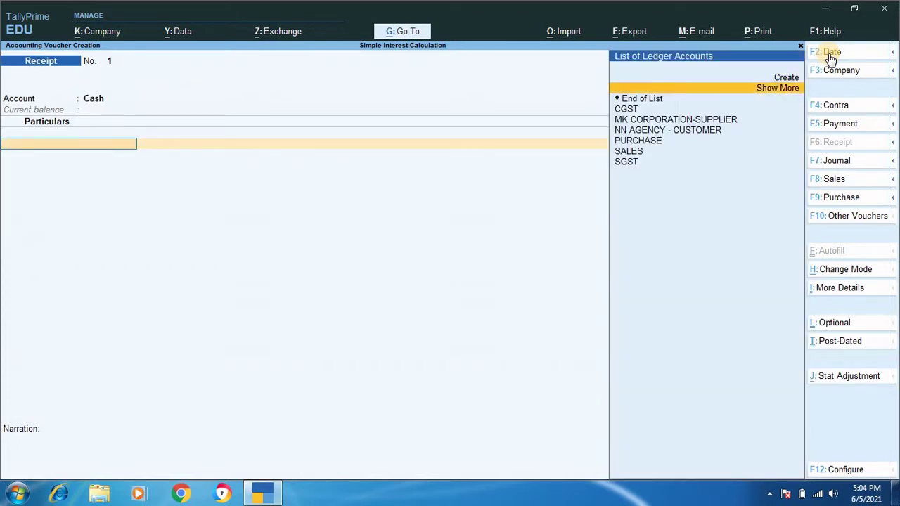
Enter a receipt of 88,000 from NN AGENCY - CUSTOMER.
key(Return)
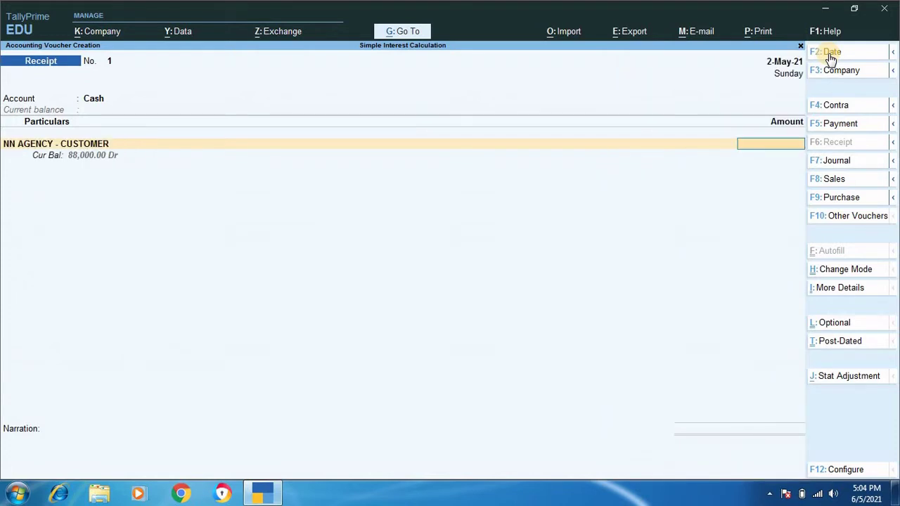
text(88000)
key(Return)
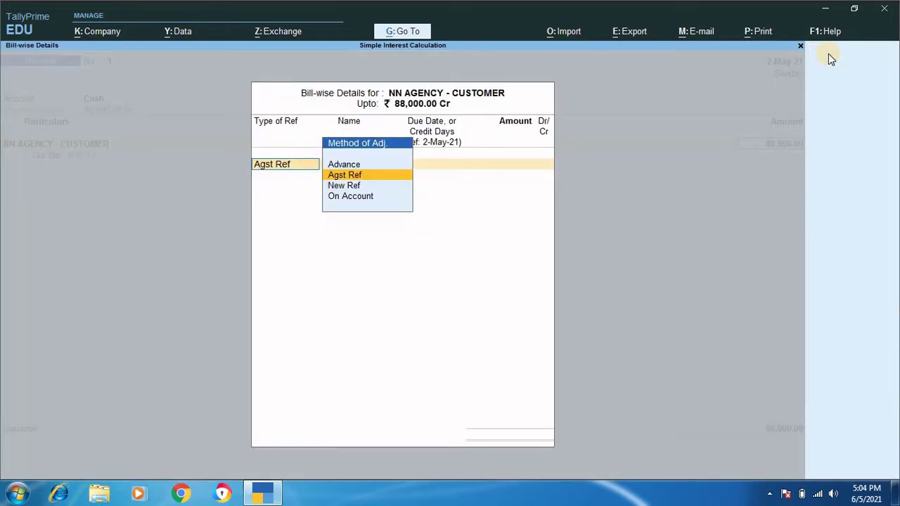
Adjust the full 88,000.00 Cr as Agst Ref against bill 1 and save the receipt voucher without a narration.
key(Return)
key(Return)
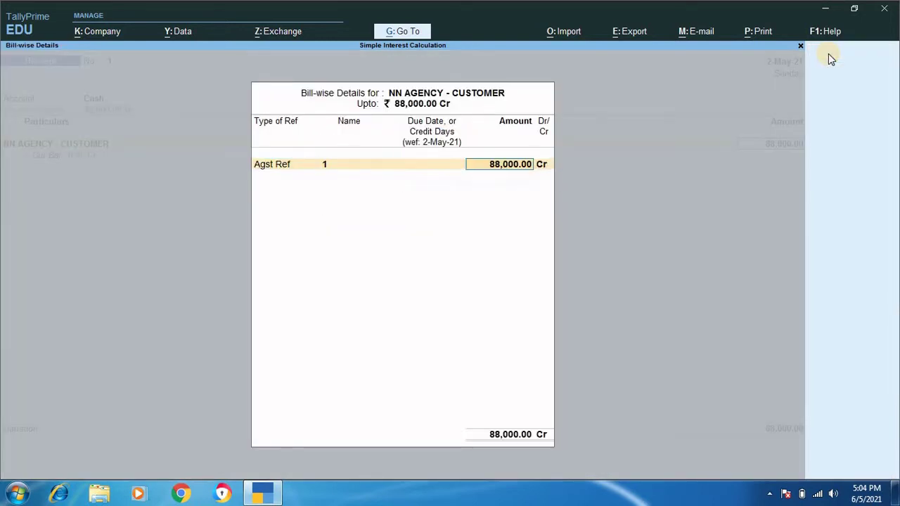
key(Return)
key(Return)
key(Return)
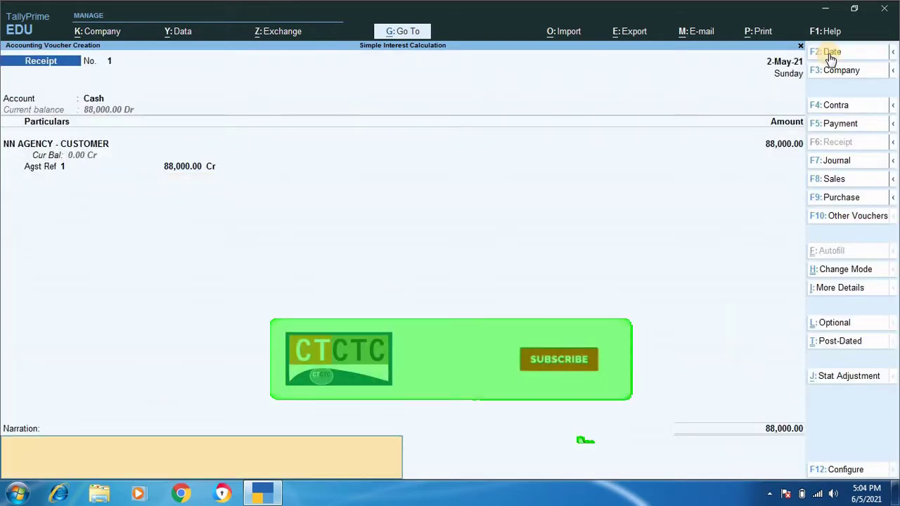
key(Return)
key(Return)
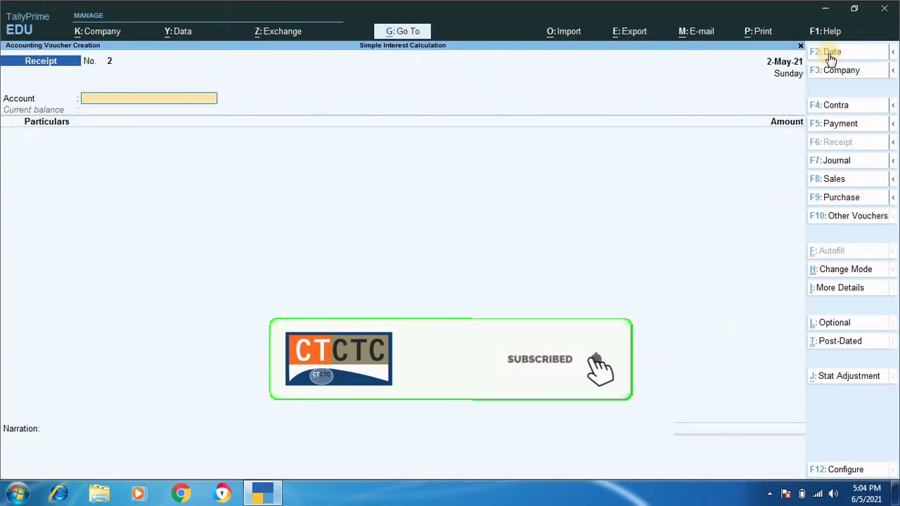
Start a payment voucher with Cash as the account.
click(837, 124)
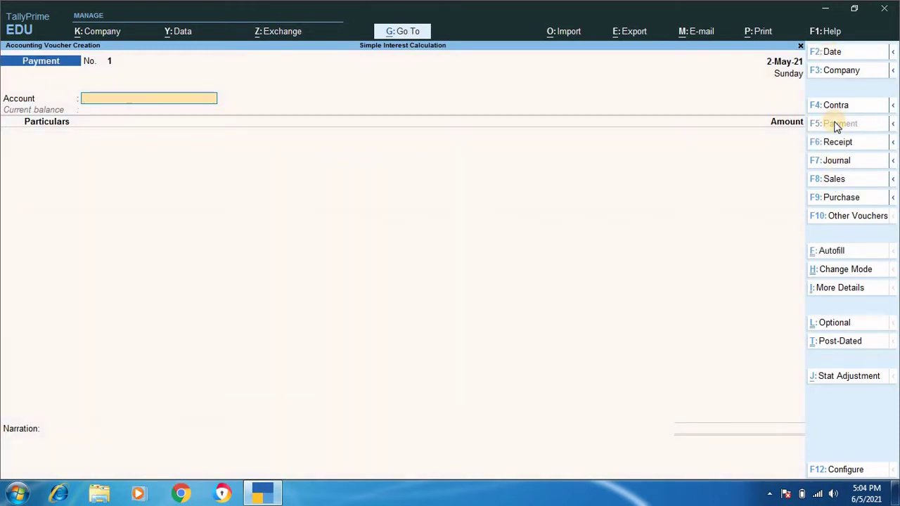
text(C)
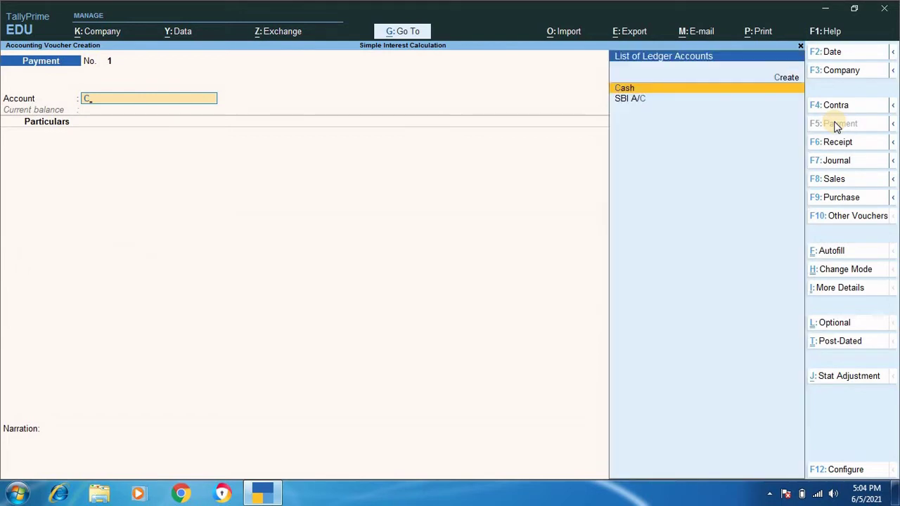
key(Return)
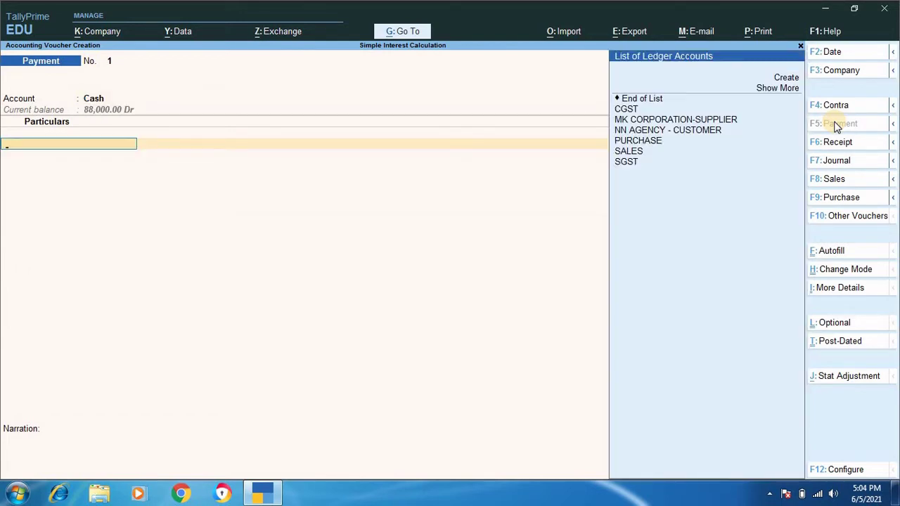
Enter a payment of 55,000 to MK CORPORATION-SUPPLIER.
key(Down)
key(Down)
key(Down)
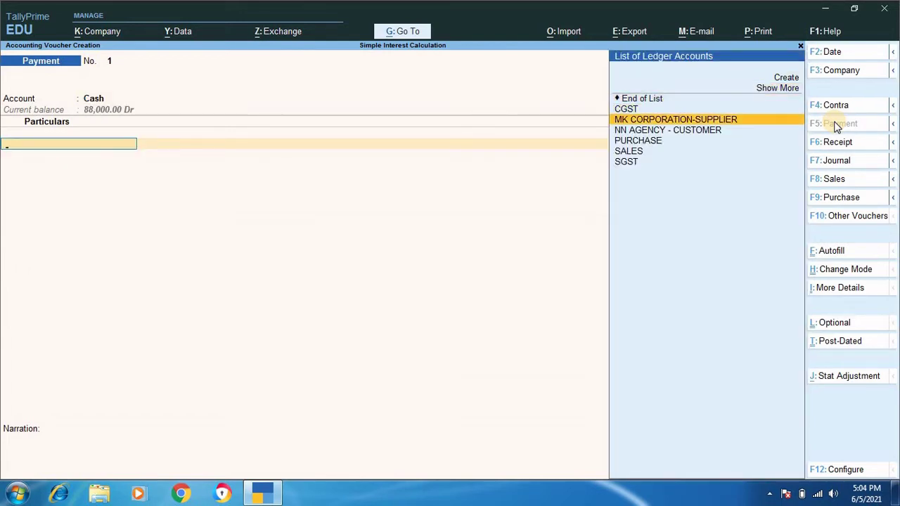
key(Return)
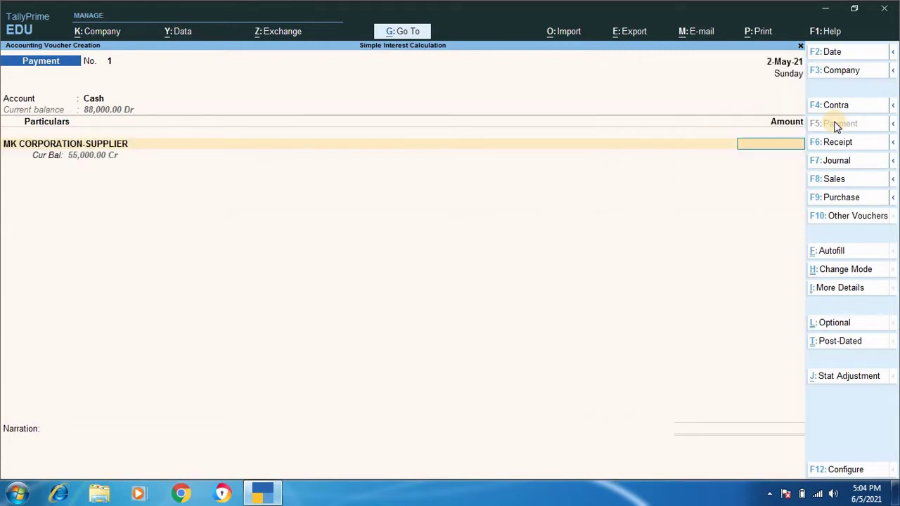
text(555)
key(BackSpace)
text(000)
key(Return)
Adjust the full 55,000.00 Dr as Agst Ref against bill 1, save the payment voucher without a narration and leave voucher entry.
key(Return)
text(1)
key(Return)
key(Return)
key(Return)
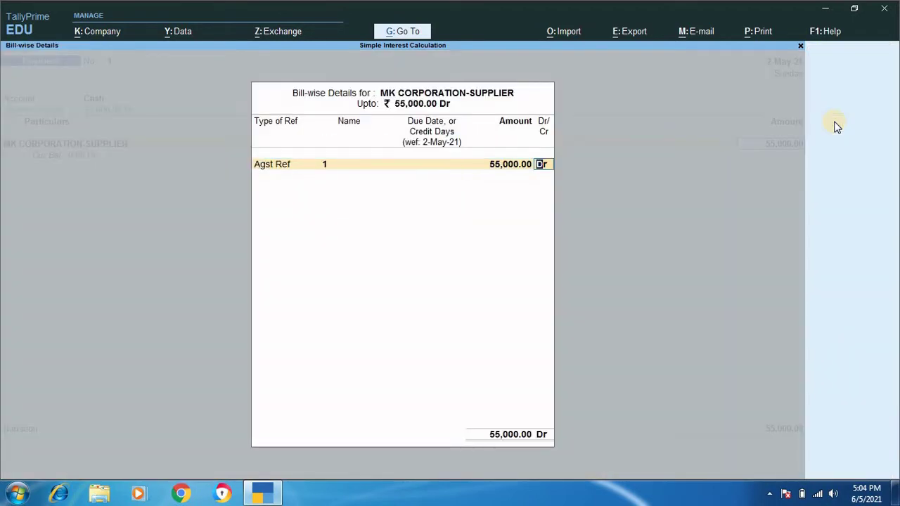
key(Return)
key(Return)
key(Return)
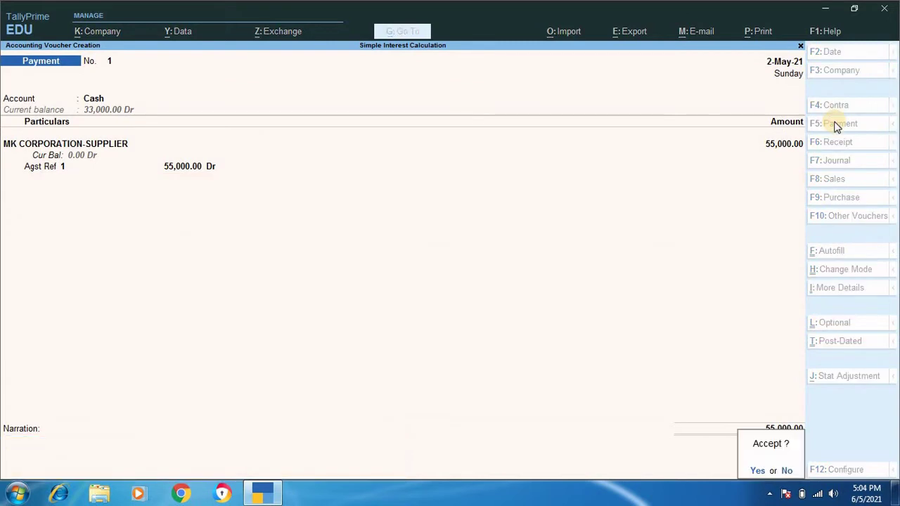
key(Return)
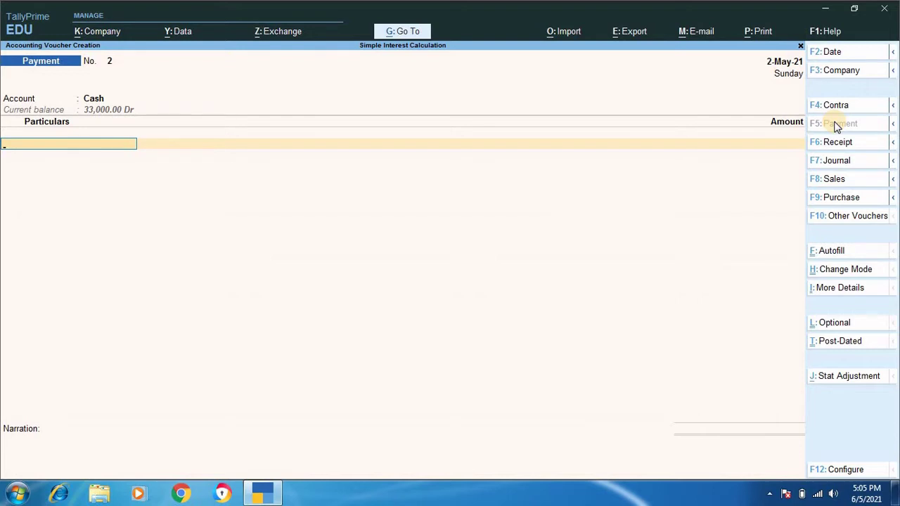
key(Escape)
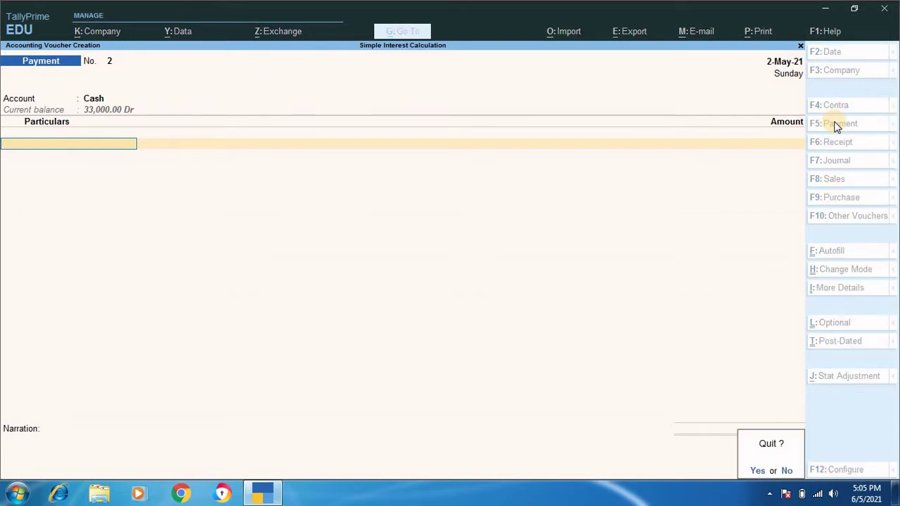
key(Return)
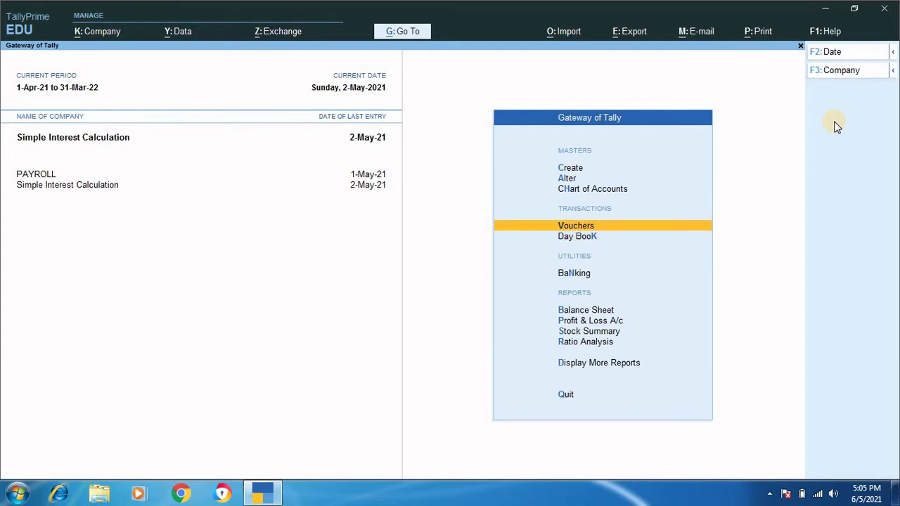
Open the Statements of Accounts group among the additional reports.
key(Down)
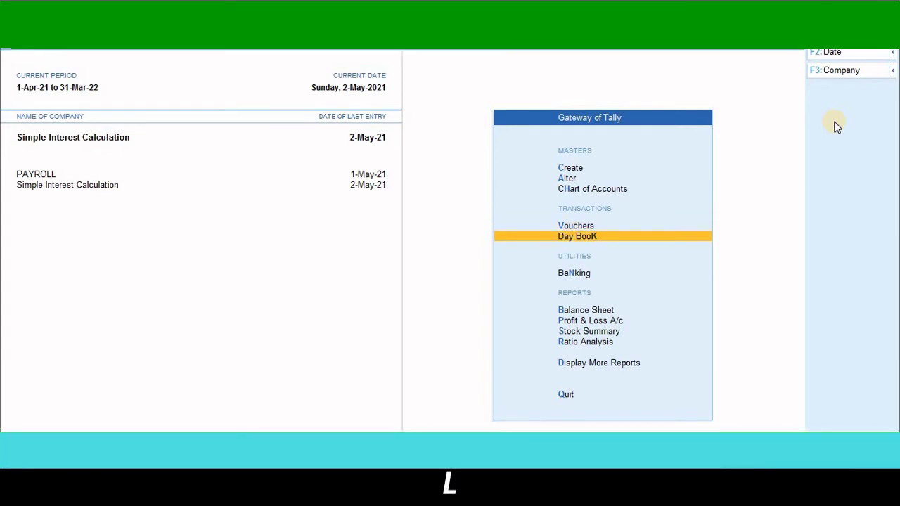
key(Down)
key(Down)
key(Down)
key(Down)
key(Down)
key(Down)
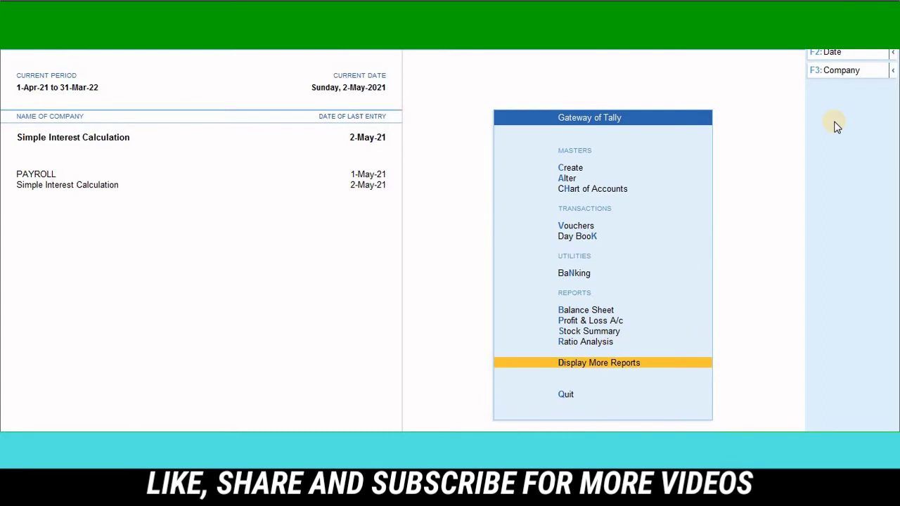
key(Return)
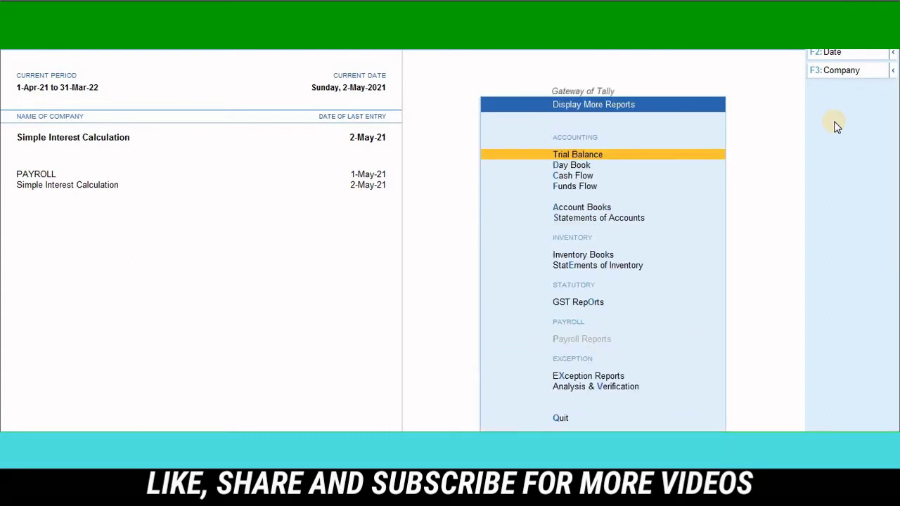
key(Down)
key(Down)
key(Down)
key(Down)
key(Down)
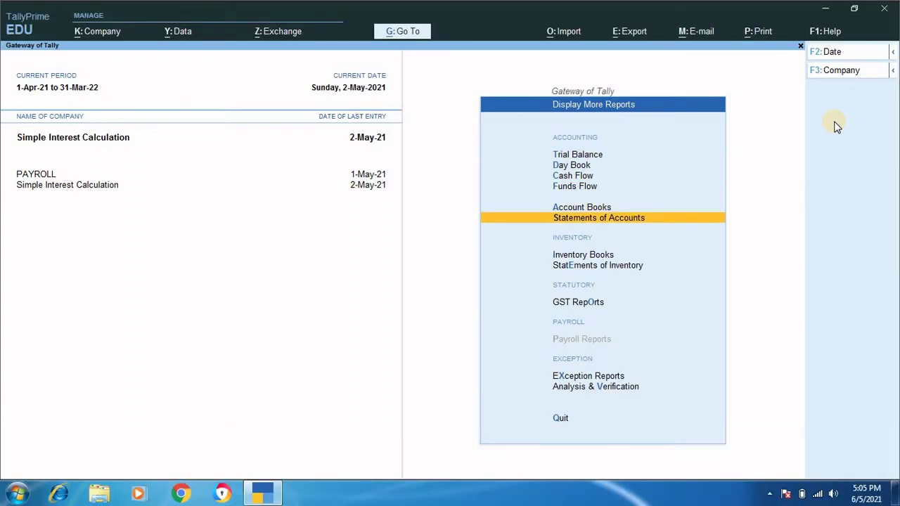
key(Return)
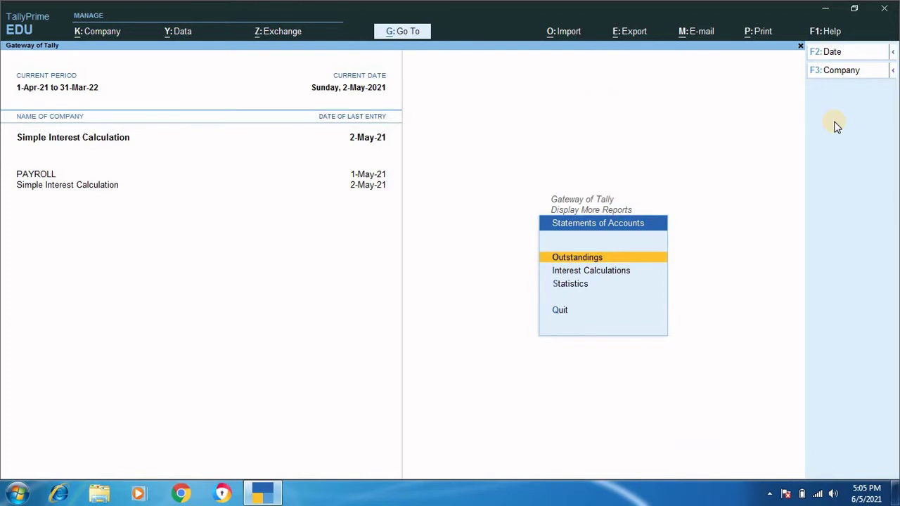
Open the Interest Receivable report and drill down through Current Assets and Sundry Debtors to the interest details of NN AGENCY - CUSTOMER.
key(Down)
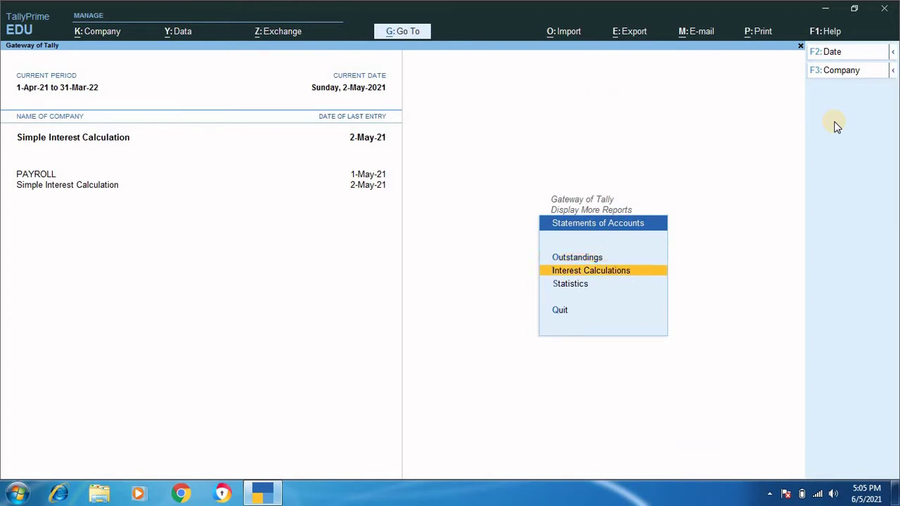
key(Return)
key(Return)
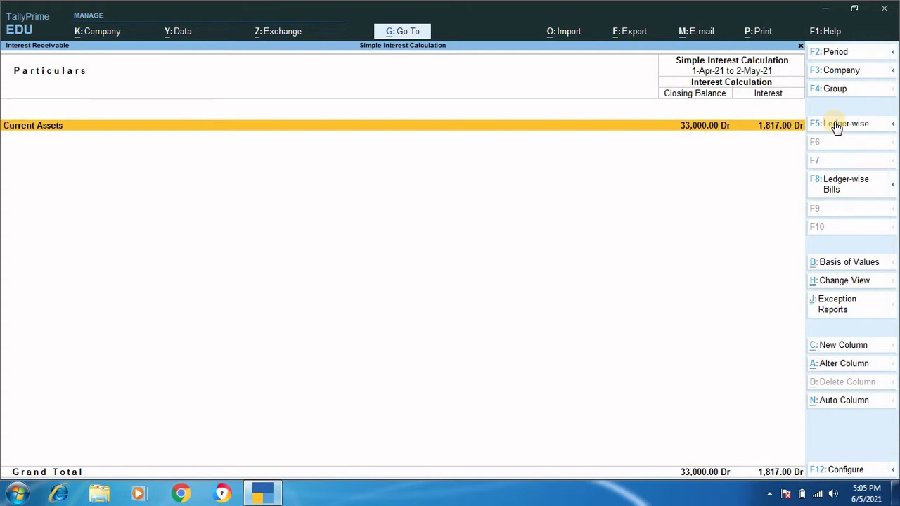
key(Return)
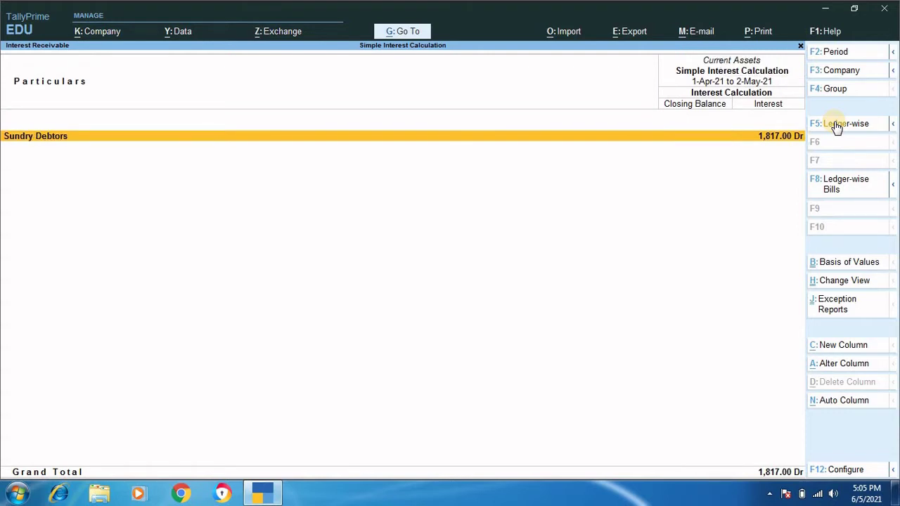
click(837, 127)
key(Return)
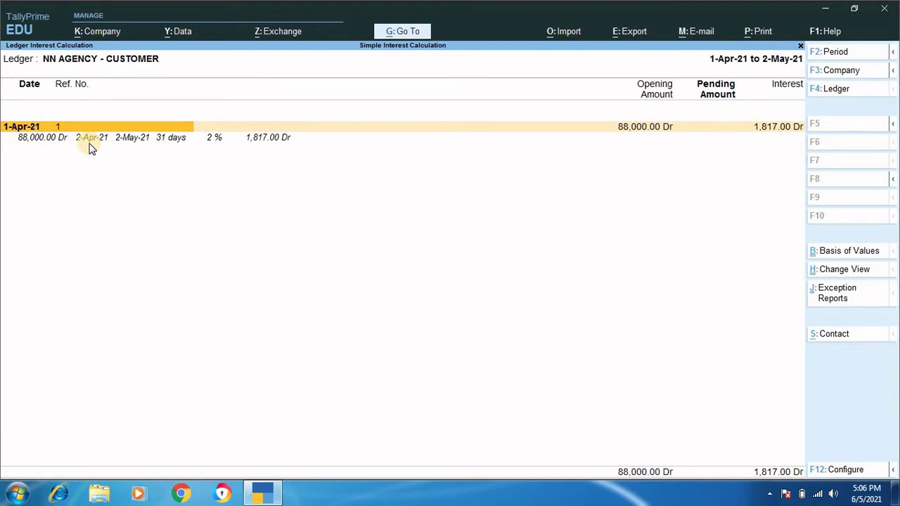
Calculate 2% interest on the customer's bill in the built-in calculator as 88000*2/100.
key(ctrl+n)
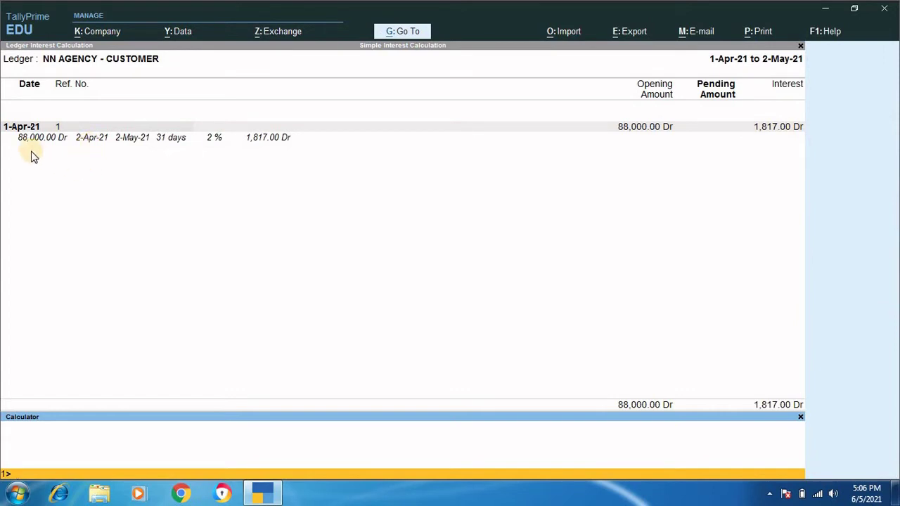
text(88000*)
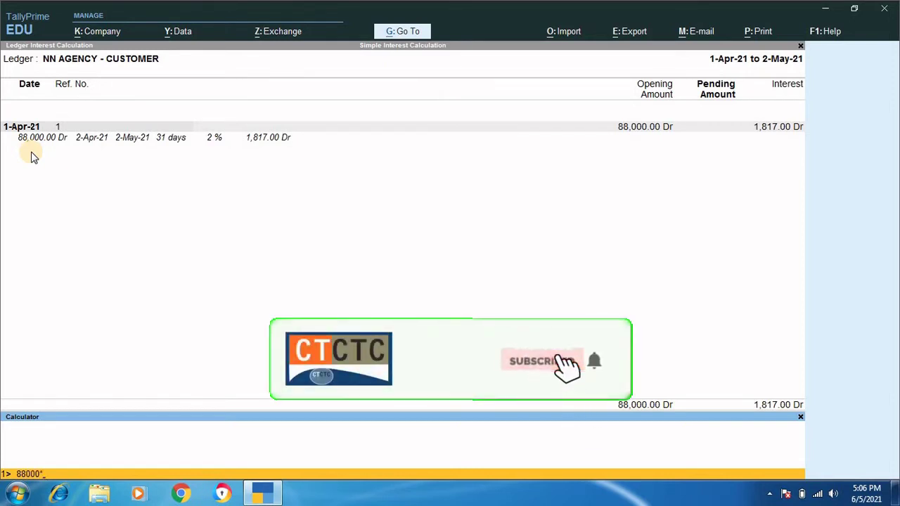
text(2/)
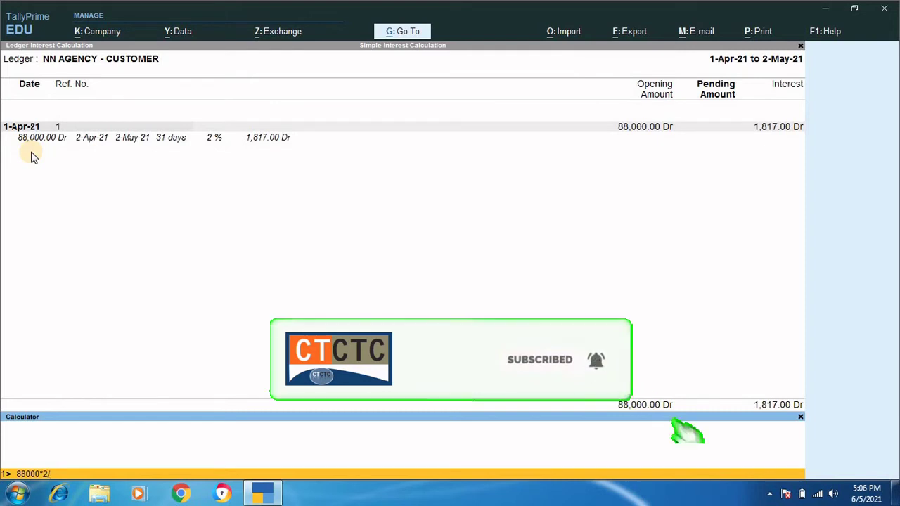
text(100)
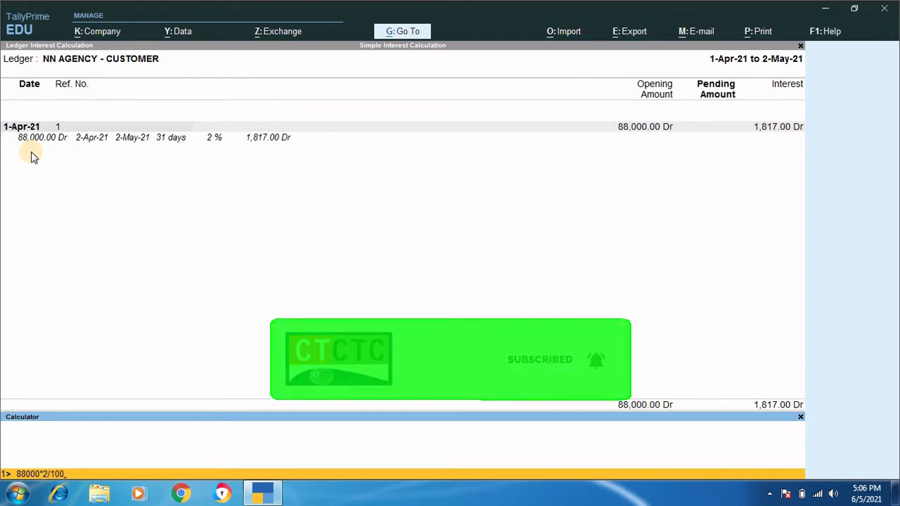
key(Return)
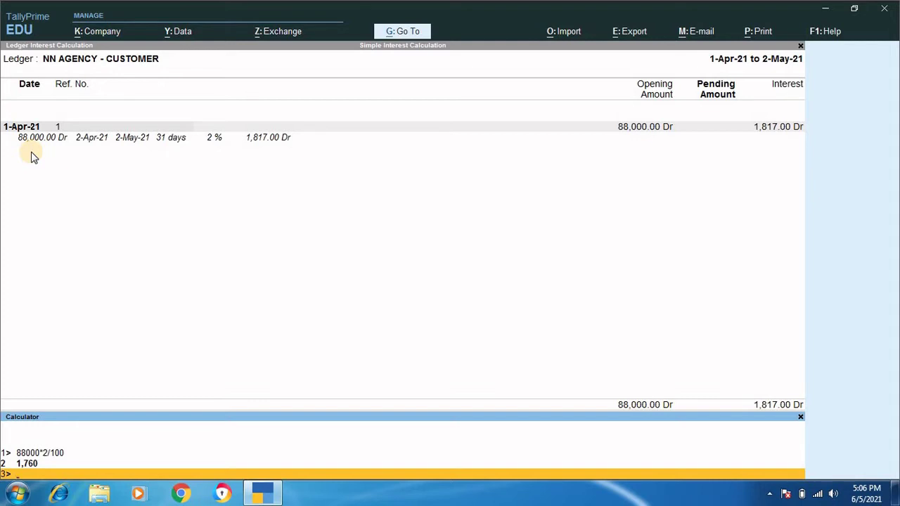
Calculate the daily interest as 1760/31 and the interest for 31 days as 56.77*31.
text(760/31)
key(Return)
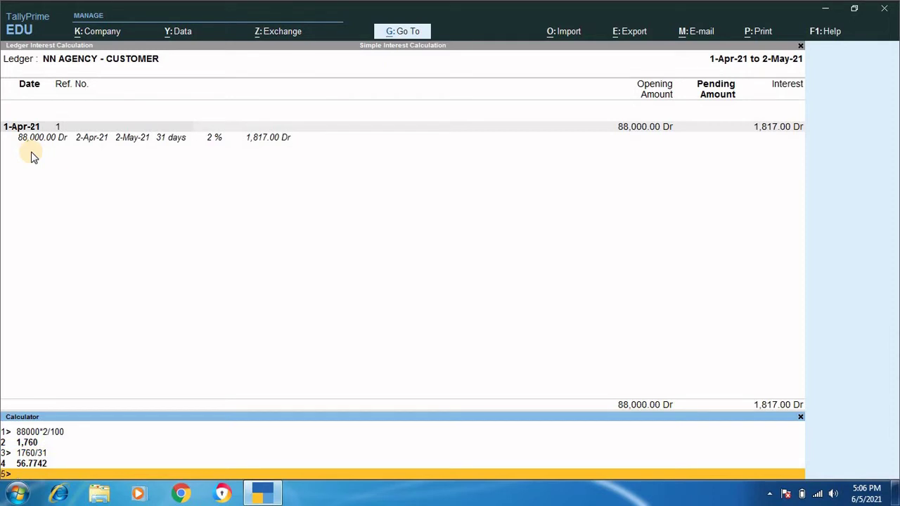
text(56.77*31)
key(Return)
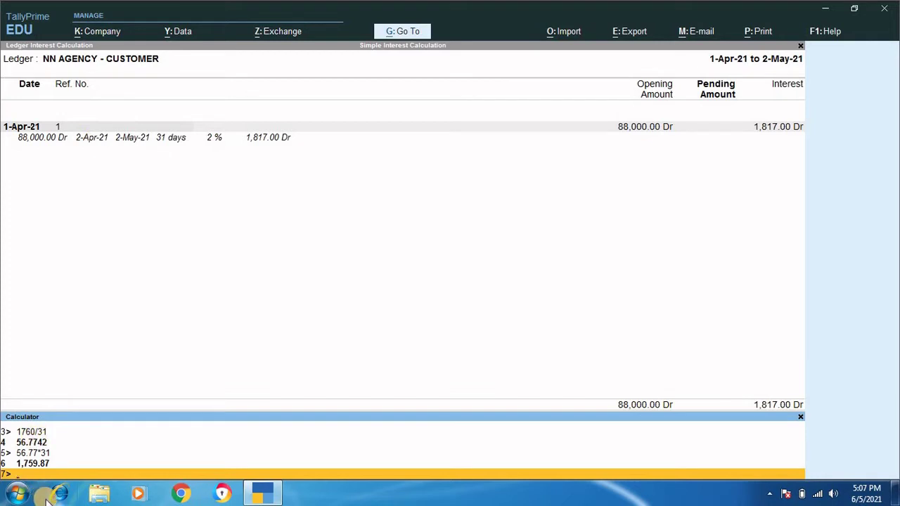
Recalculate the daily interest on a 30-day month as 1760/30 and the 31-day interest as 58.67*31.
text(1)
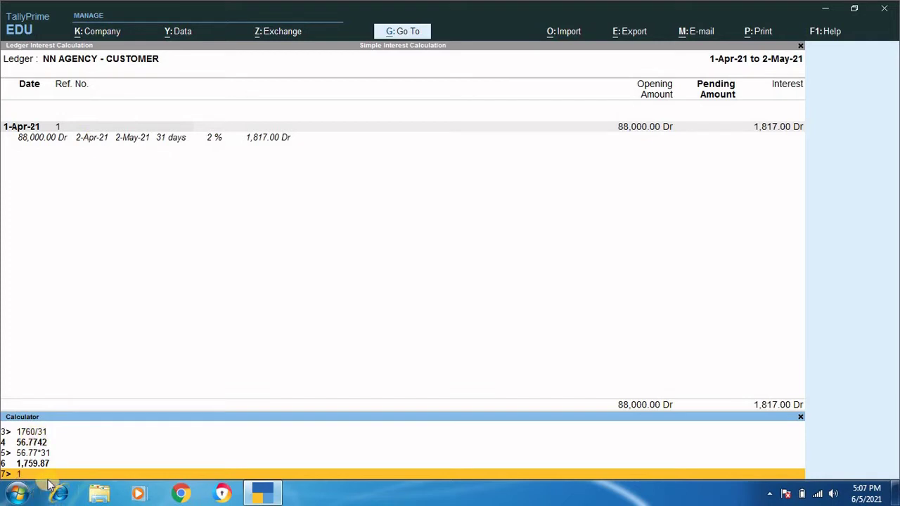
text(760/30)
key(Return)
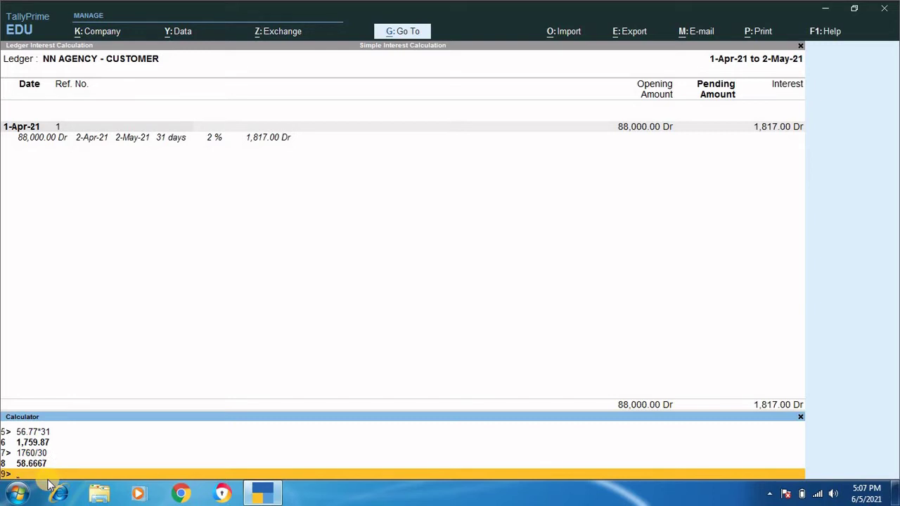
text(58.67)
text(*31)
key(Return)
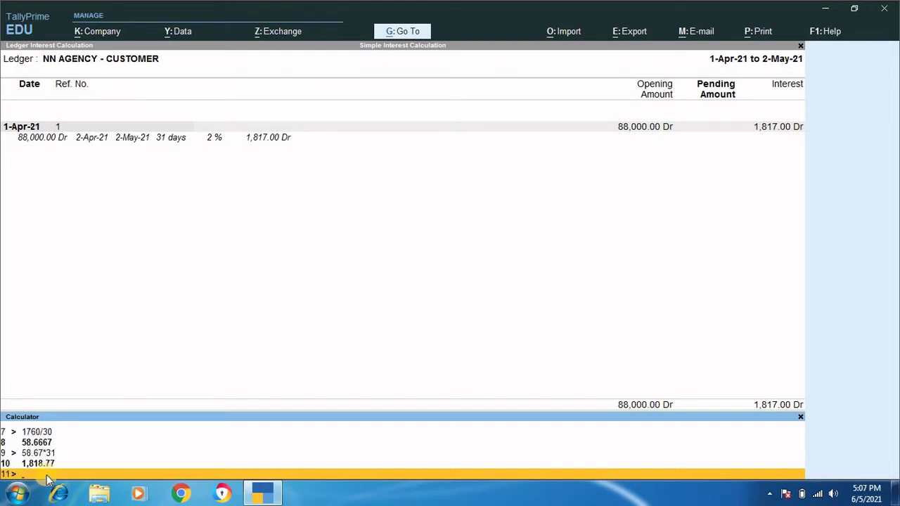
Calculate the 31-day interest with the whole-number daily amount as 58*31.
drag(35, 464, 49, 475)
text(58*31)
key(Return)
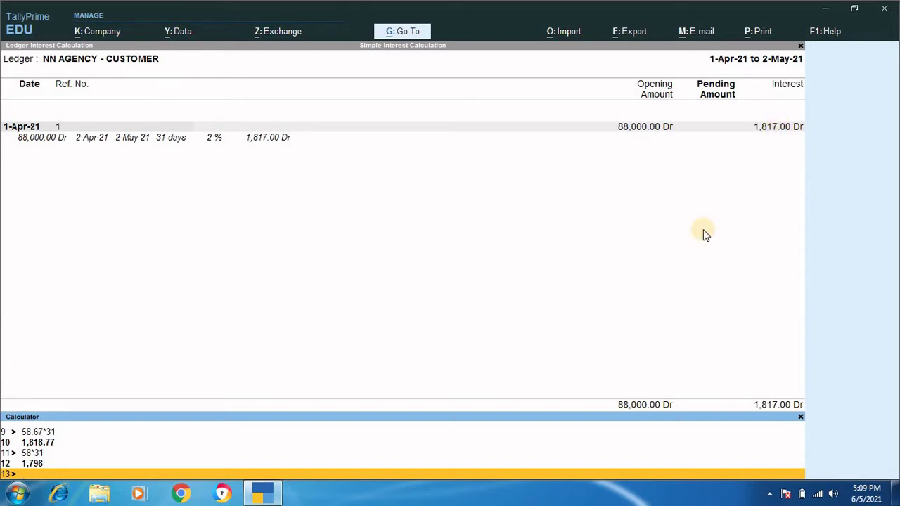
Leave the calculator and the customer's interest reports, and open the Interest Payable report.
key(ctrl+m)
key(Escape)
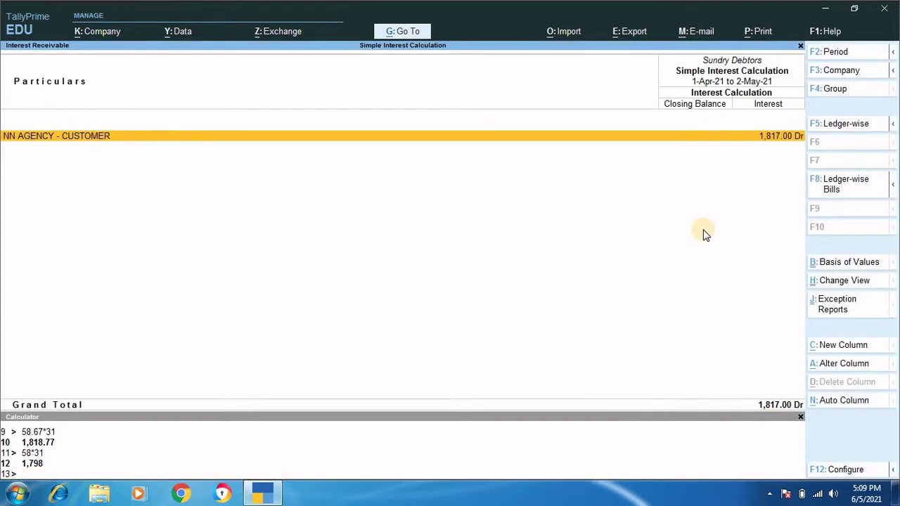
key(Escape)
key(Escape)
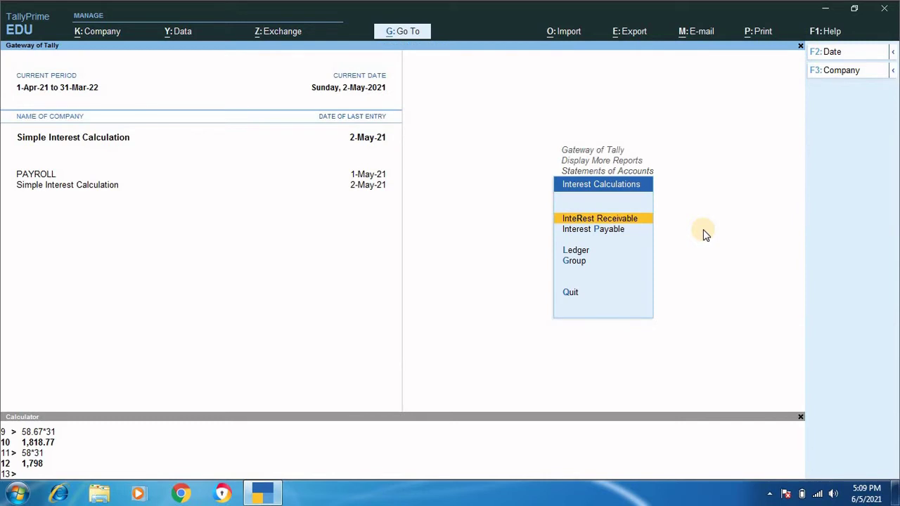
key(Down)
key(Return)
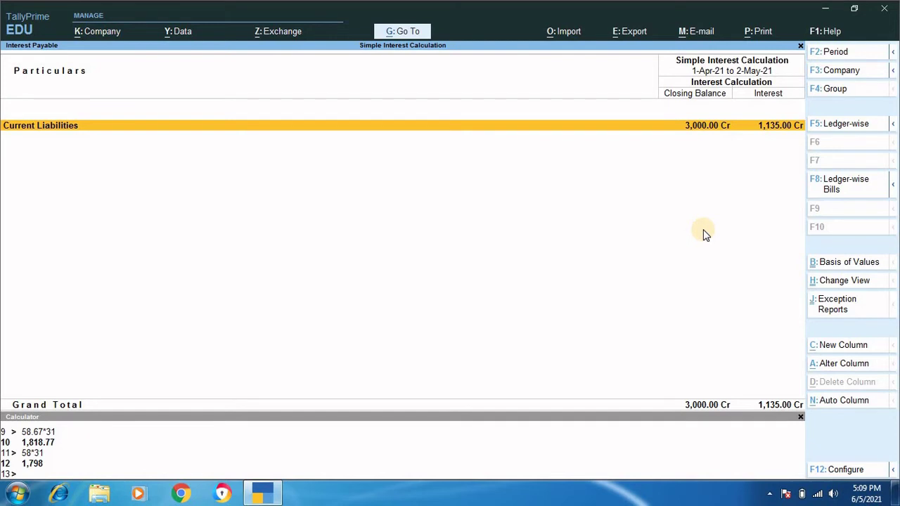
Drill down through Current Liabilities and Sundry Creditors to the interest details of MK CORPORATION-SUPPLIER.
key(Return)
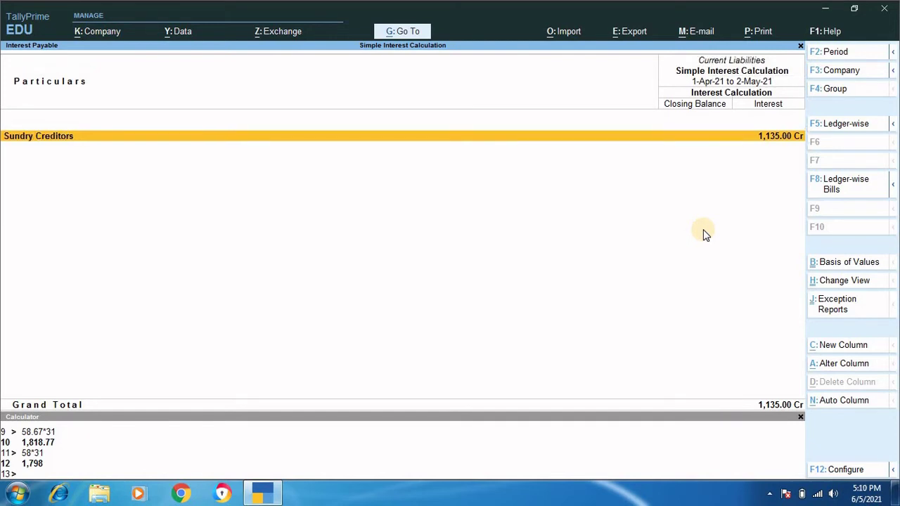
key(Return)
key(Return)
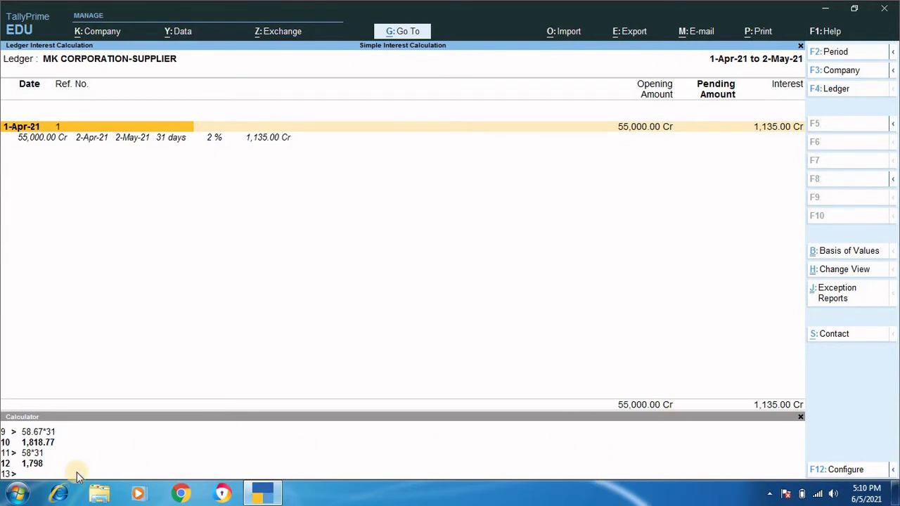
Calculate the supplier's 31-day interest in the calculator as 55000*2/100, 1100/30 and 36.66*31.
click(37, 476)
text(55)
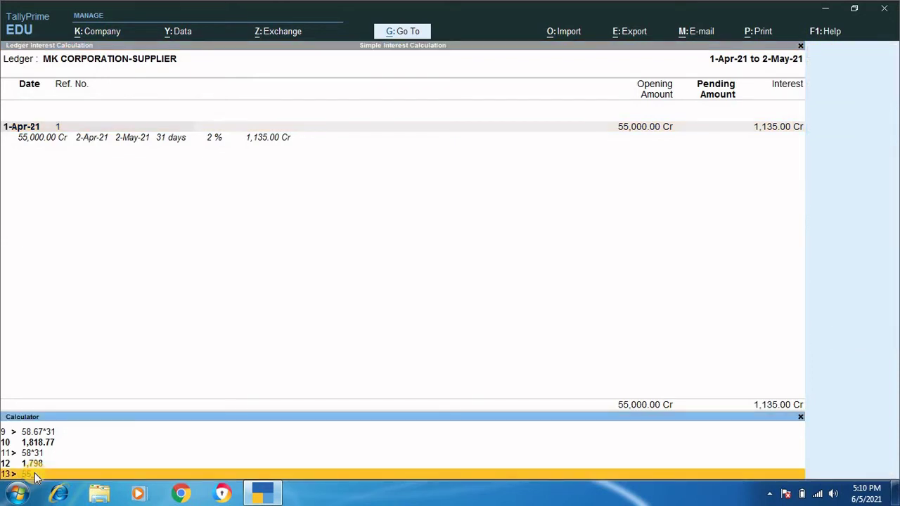
text(000*2/100)
key(Return)
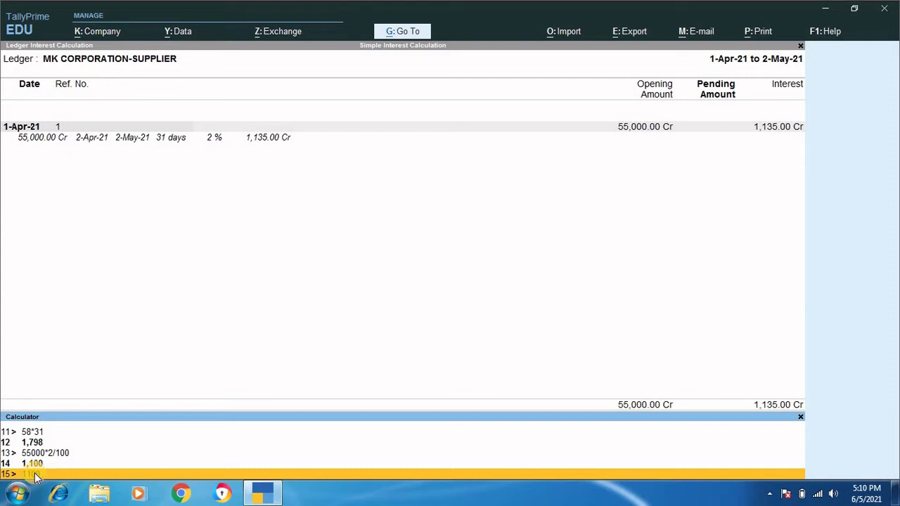
text(1100/30)
key(Return)
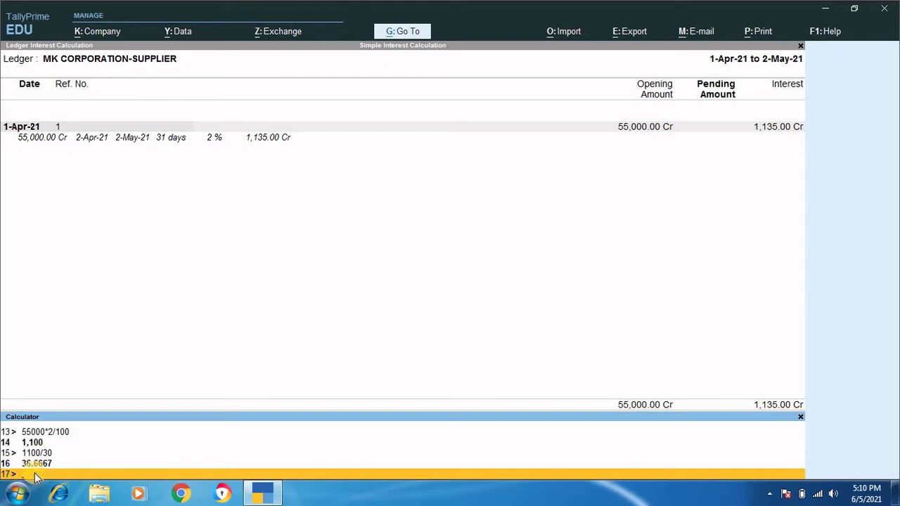
text(36.66*31)
key(Return)
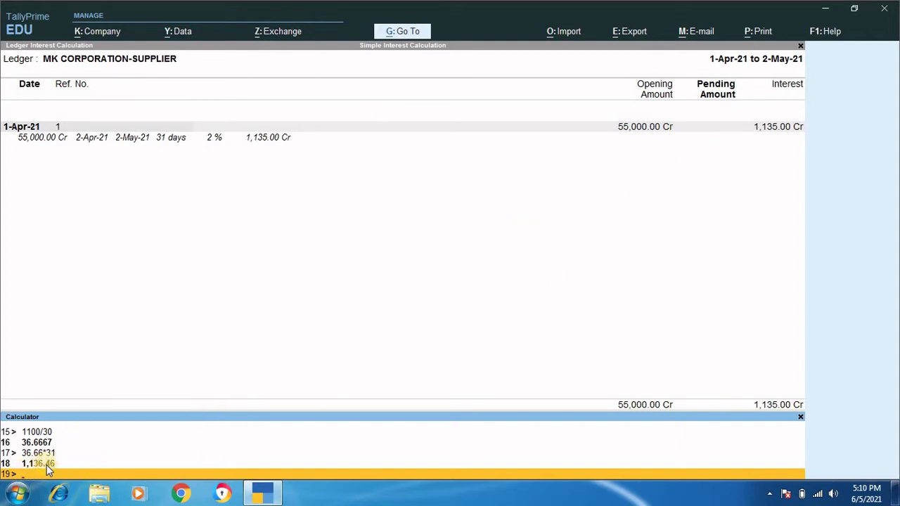
Leave the calculator and the supplier's interest reports, and return to the Gateway of Tally.
click(779, 133)
key(Escape)
key(Escape)
key(Escape)
key(Escape)
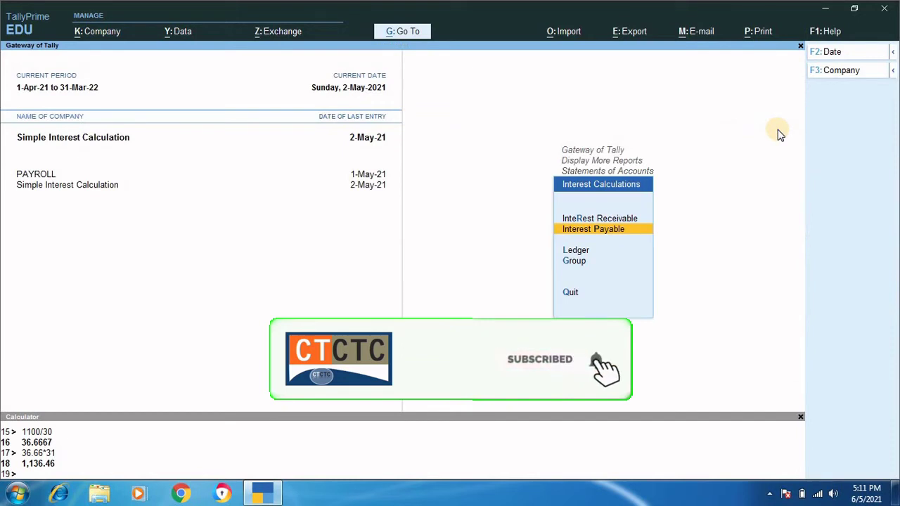
key(Escape)
key(Escape)
key(Escape)
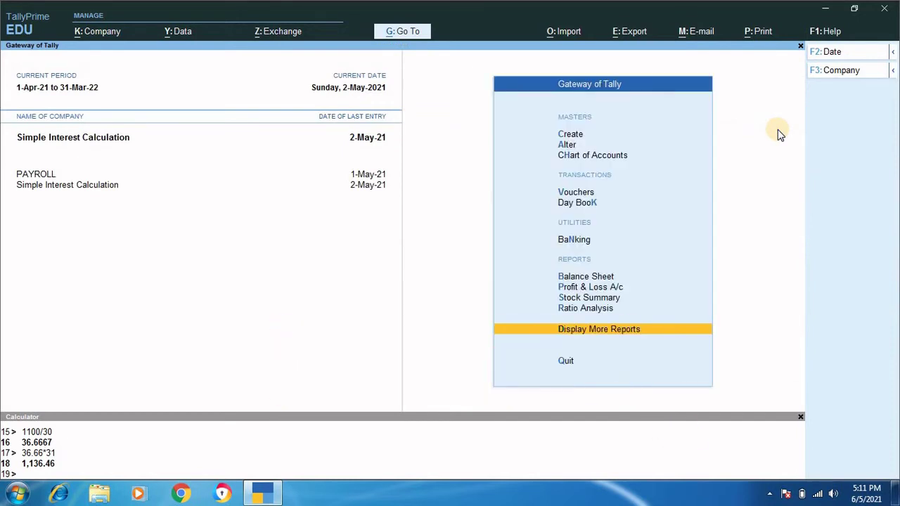
Delete the MK CORPORATION-SUPPLIER payment and the NN AGENCY - CUSTOMER receipt from the 2-May-21 Day Book.
key(Up)
key(Up)
key(Up)
key(Up)
key(Up)
key(Up)
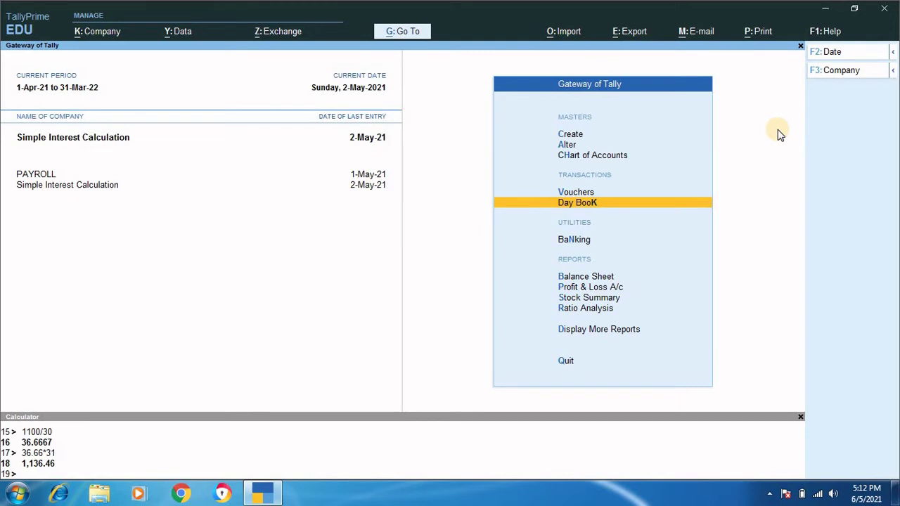
key(Return)
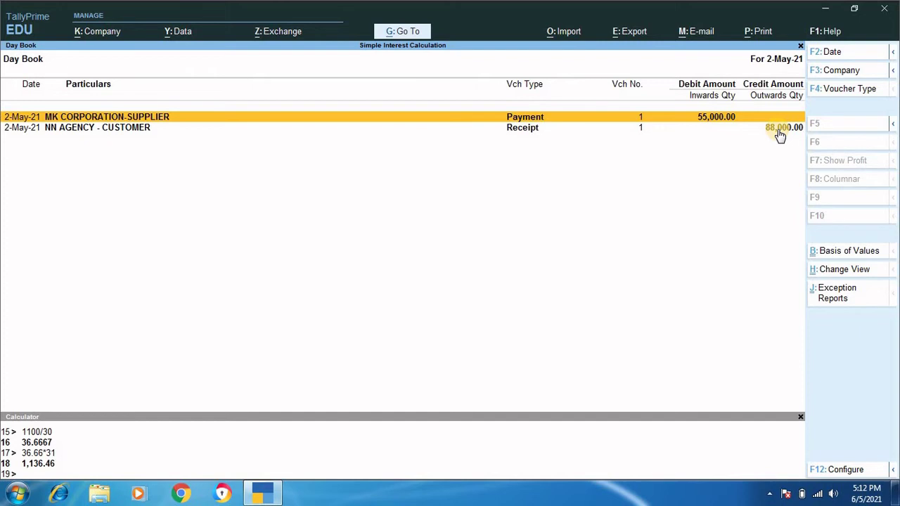
key(alt+d)
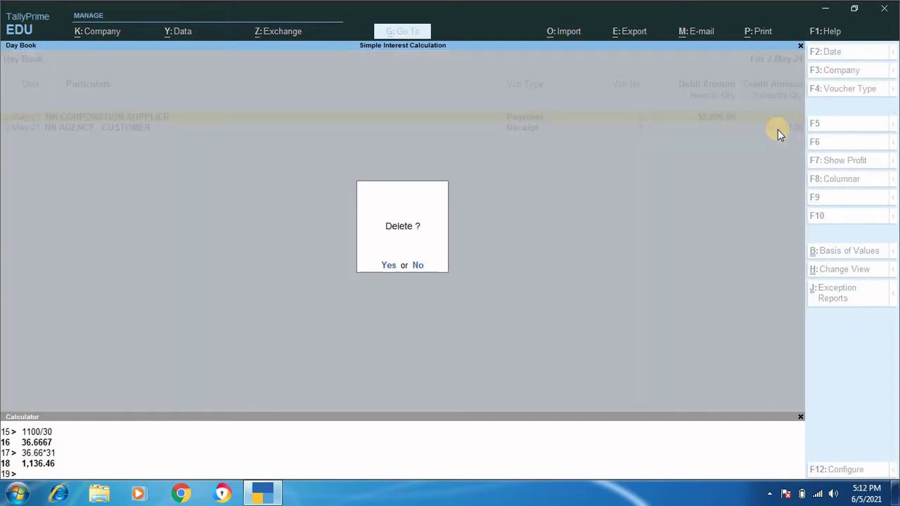
key(y)
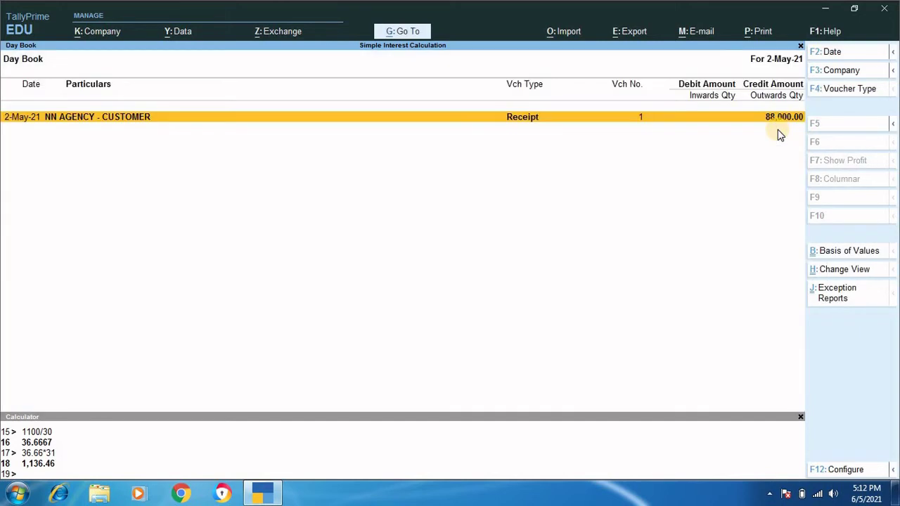
key(alt)
key(alt+d)
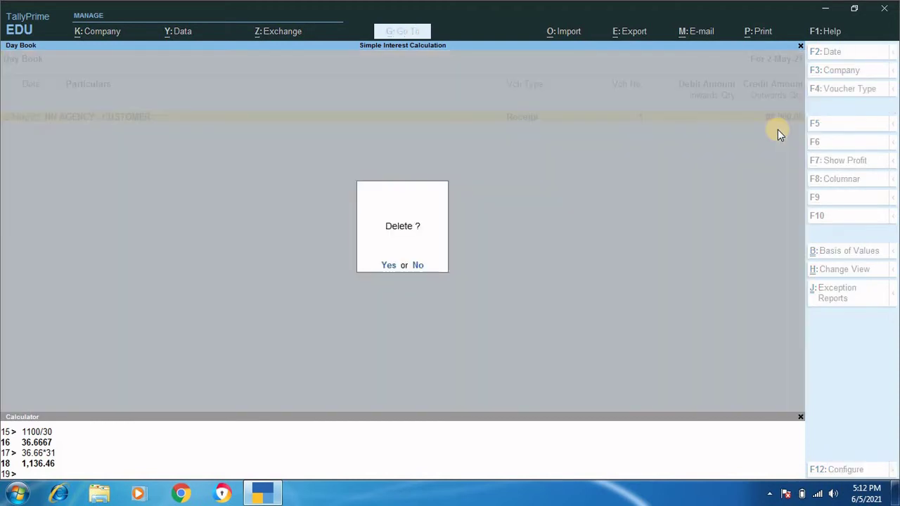
key(y)
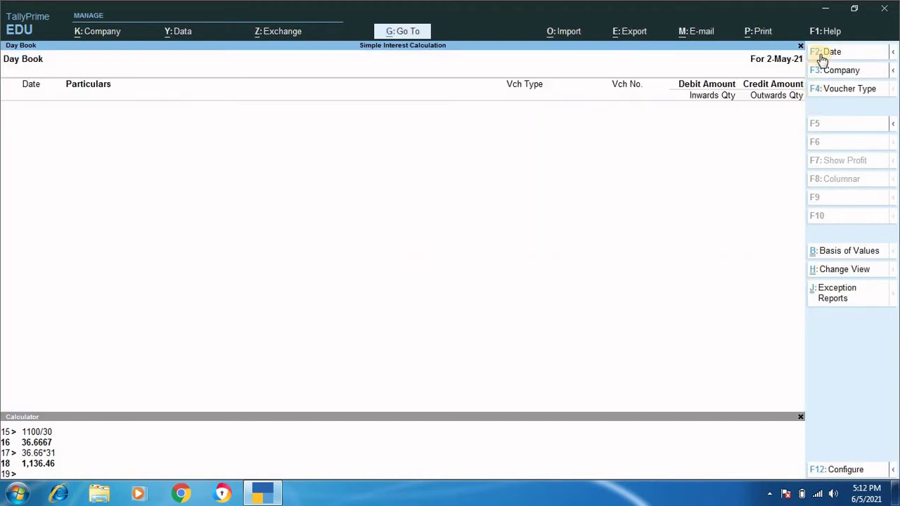
Change the Day Book date to 1/4/21, delete its sales and purchase vouchers, and close it.
click(823, 55)
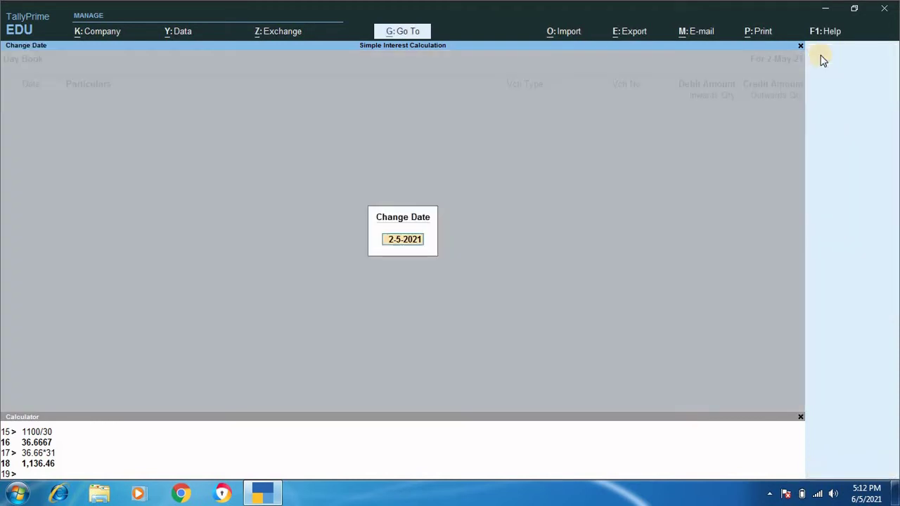
text(1/4/21)
key(Return)
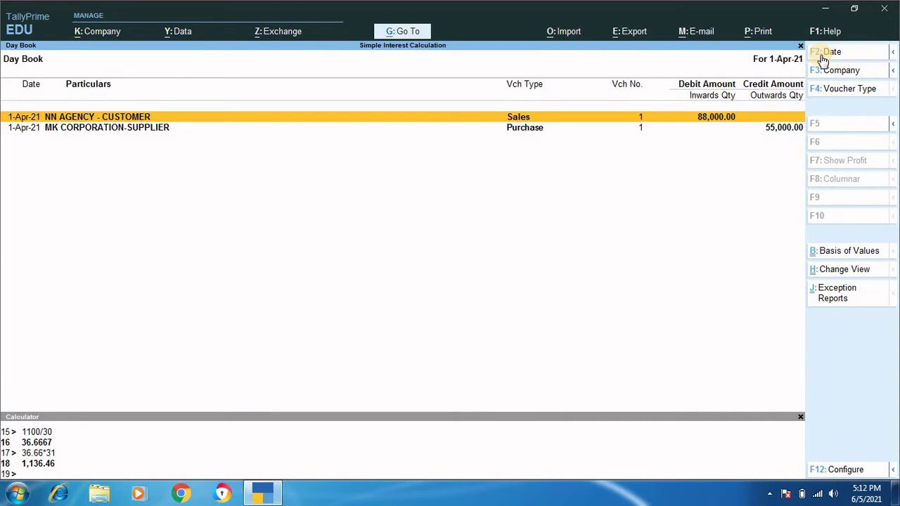
key(alt+d)
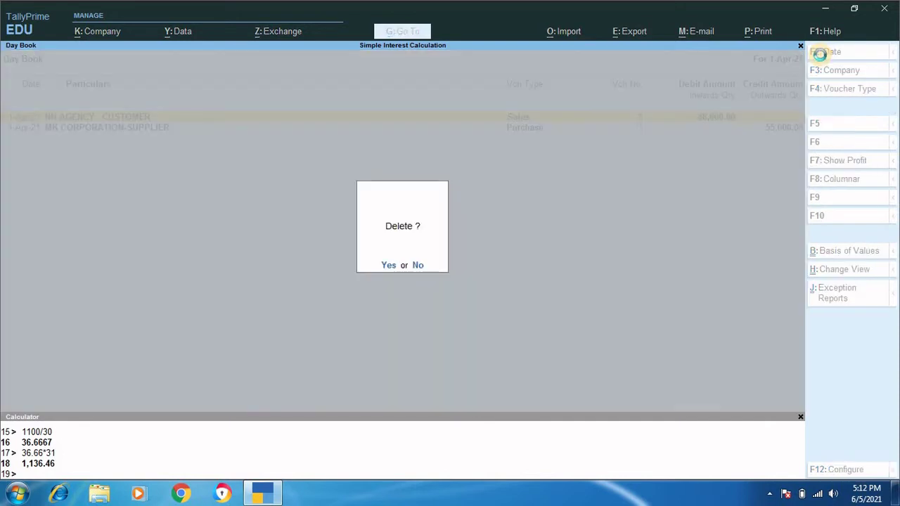
key(y)
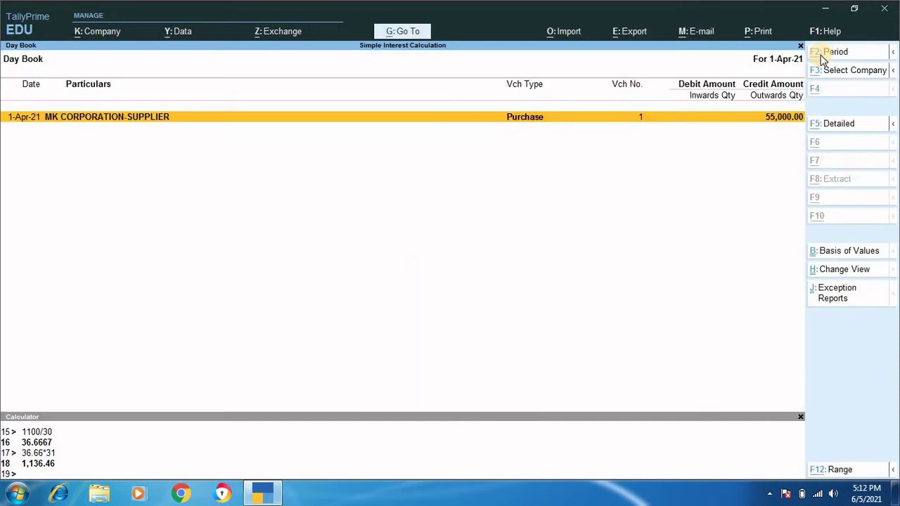
key(alt+d)
key(y)
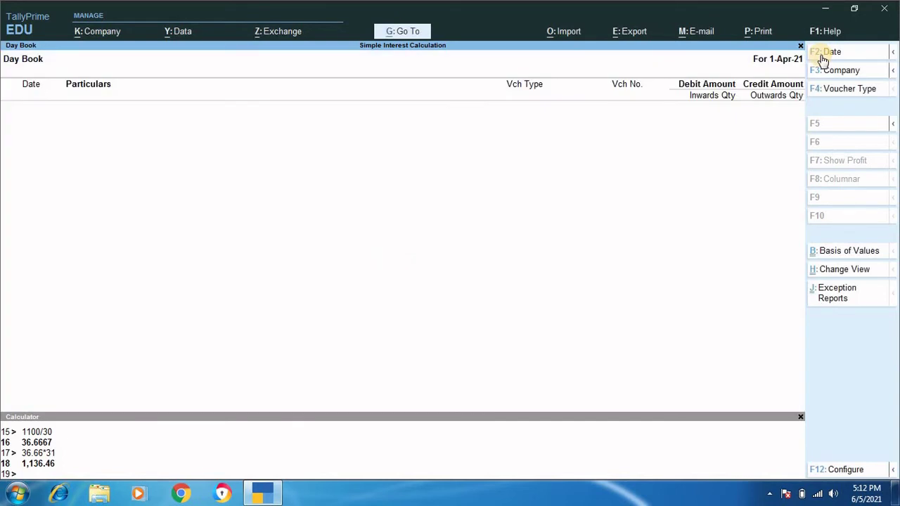
key(Escape)
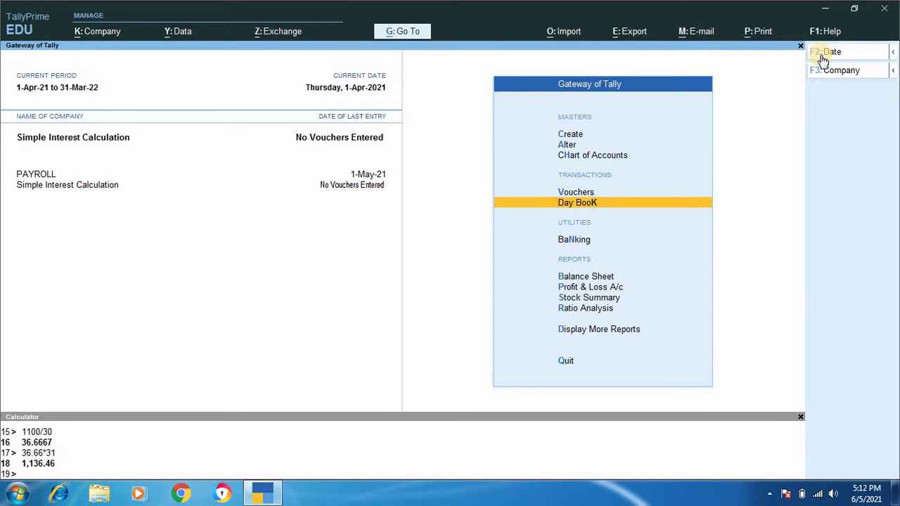
Open the MK CORPORATION-SUPPLIER ledger for alteration.
key(Up)
key(Up)
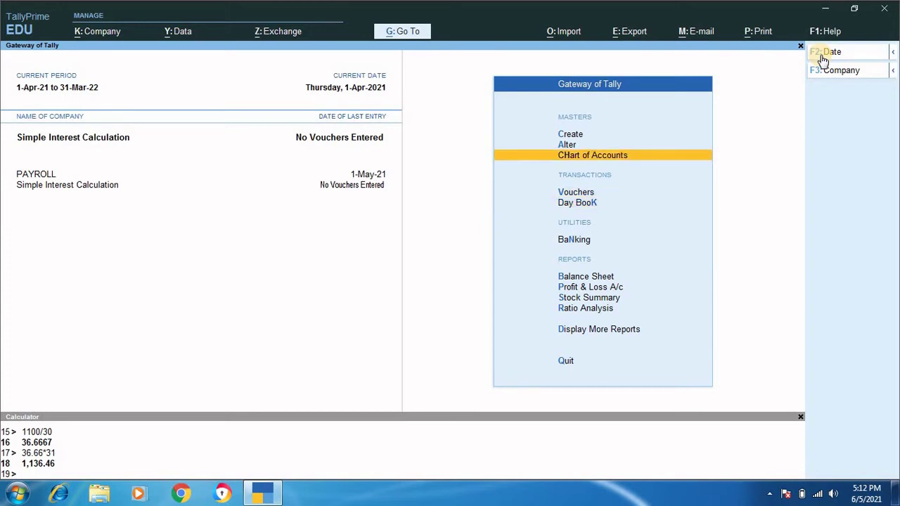
key(Up)
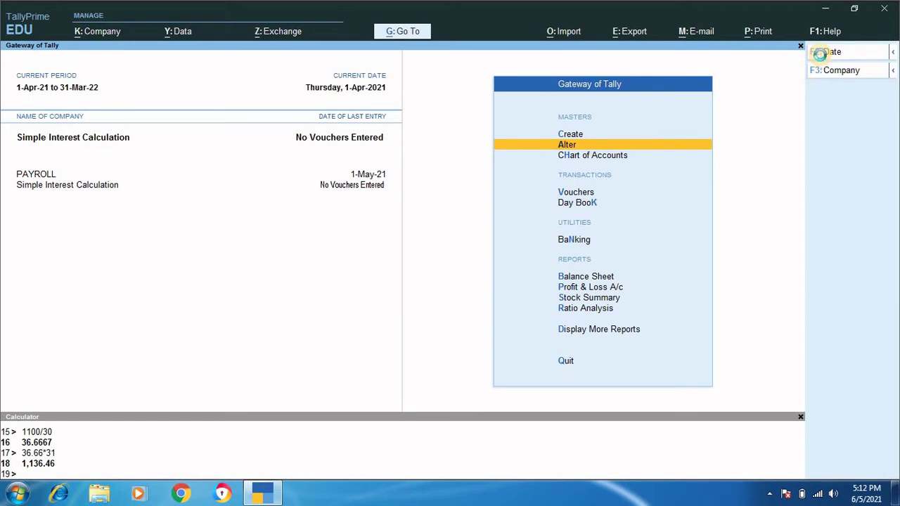
key(Return)
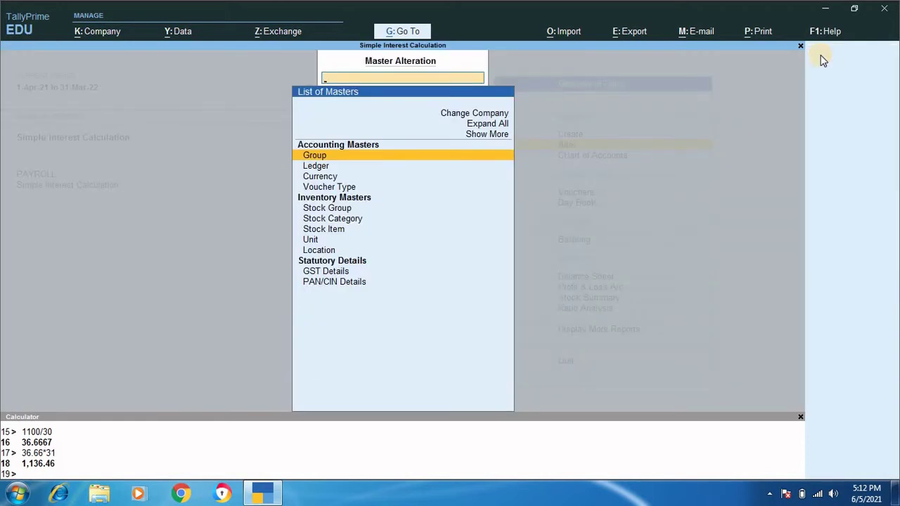
key(Down)
key(Return)
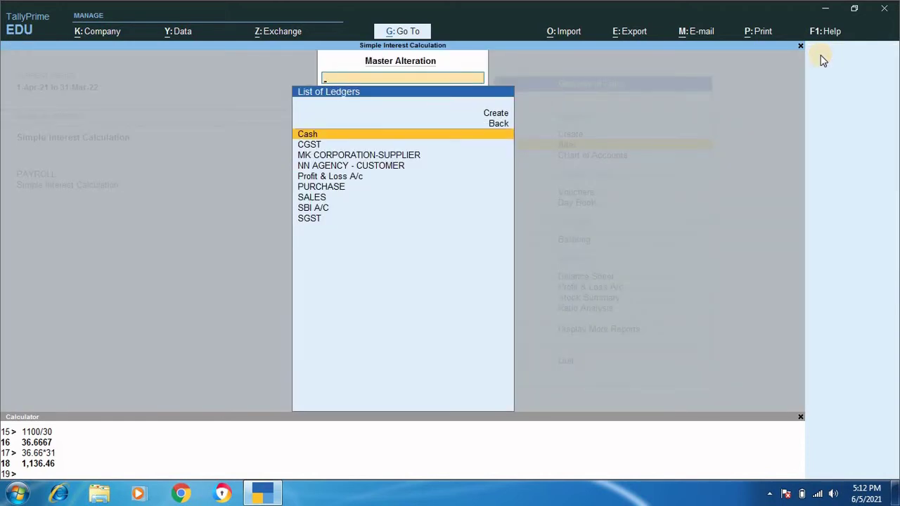
key(Down)
key(Down)
key(Return)
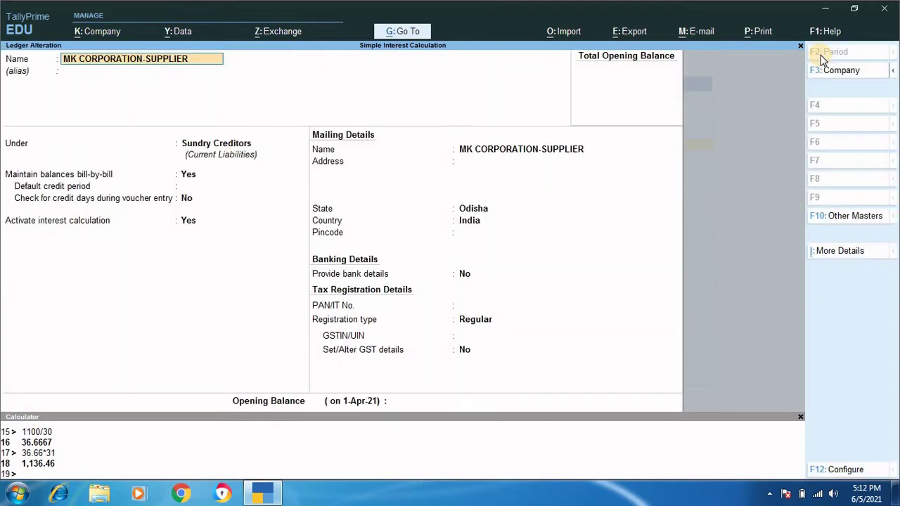
In the supplier's interest parameters, set interest to calculate from Due Date of Invoice/Ref, keeping the other settings.
key(Return)
key(Return)
key(Return)
key(Return)
key(Return)
key(Return)
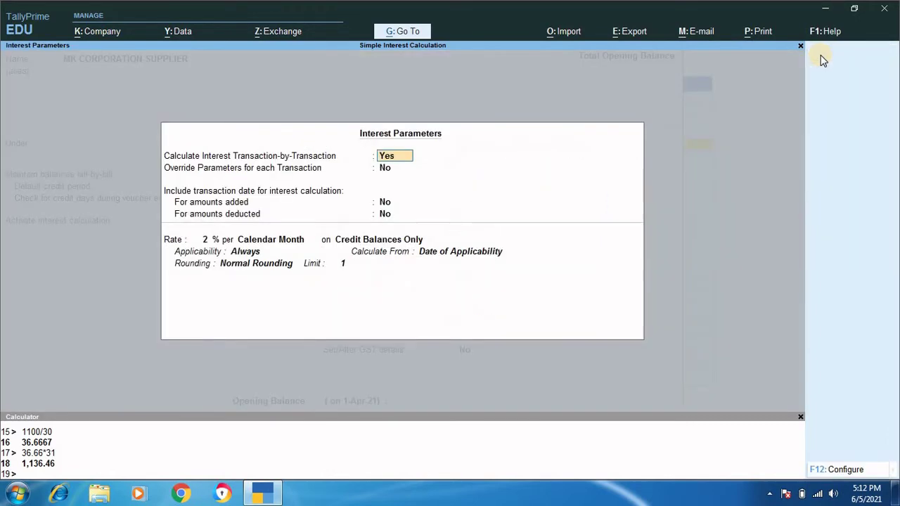
key(Return)
key(Return)
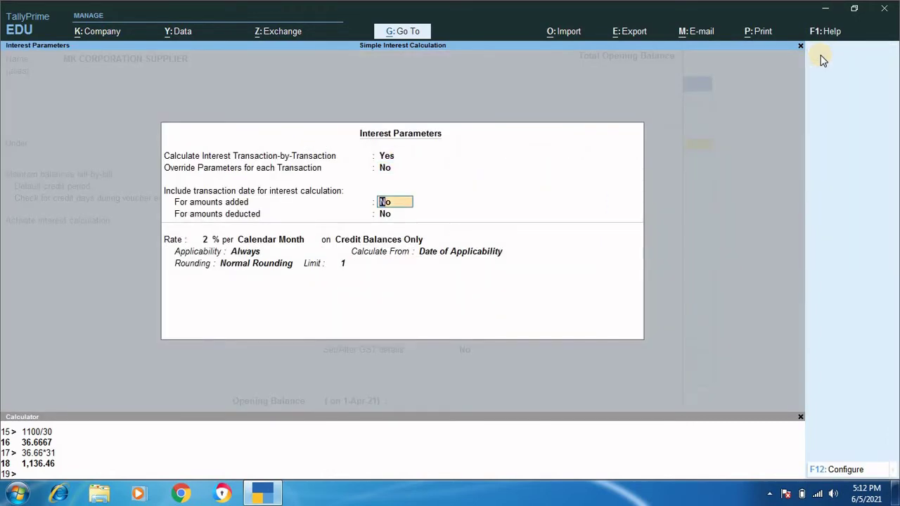
key(Return)
key(Return)
key(Return)
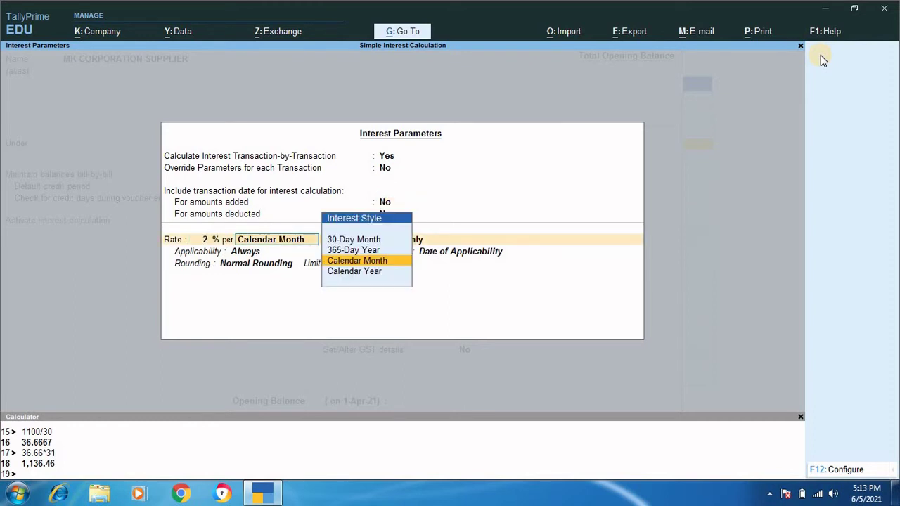
key(Return)
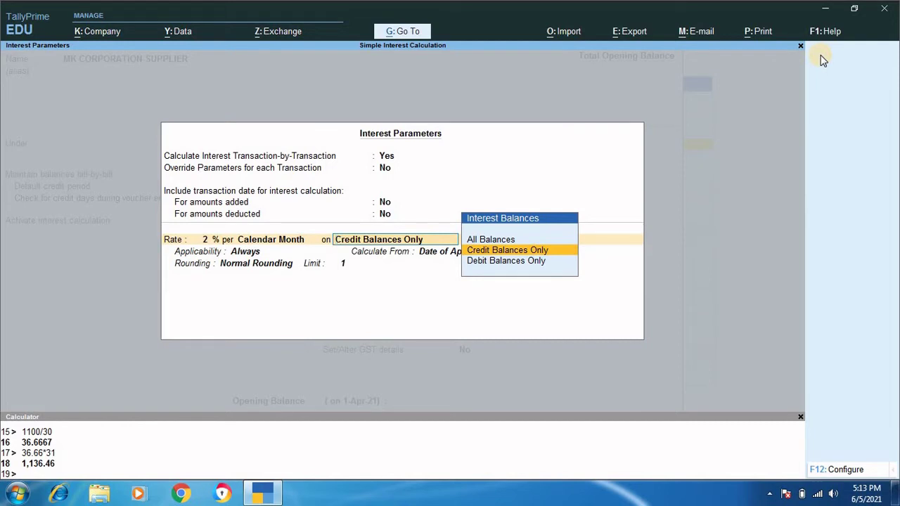
key(Return)
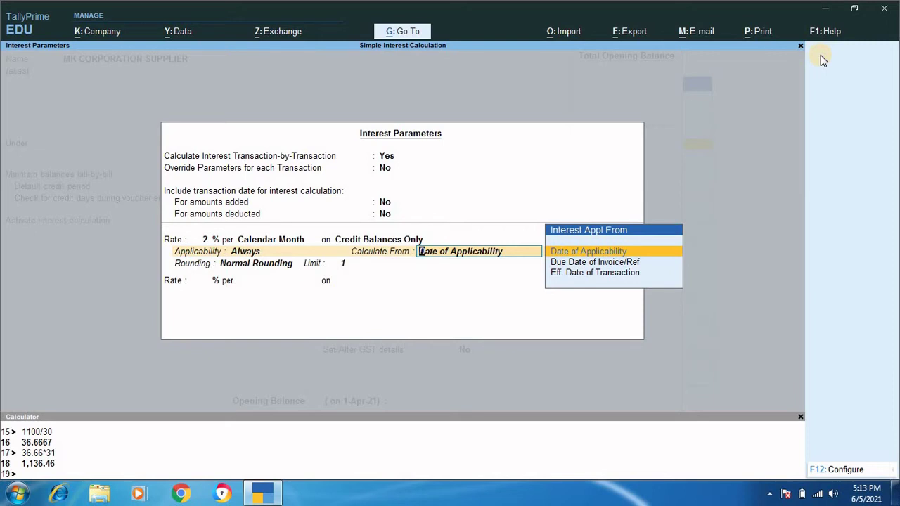
key(Down)
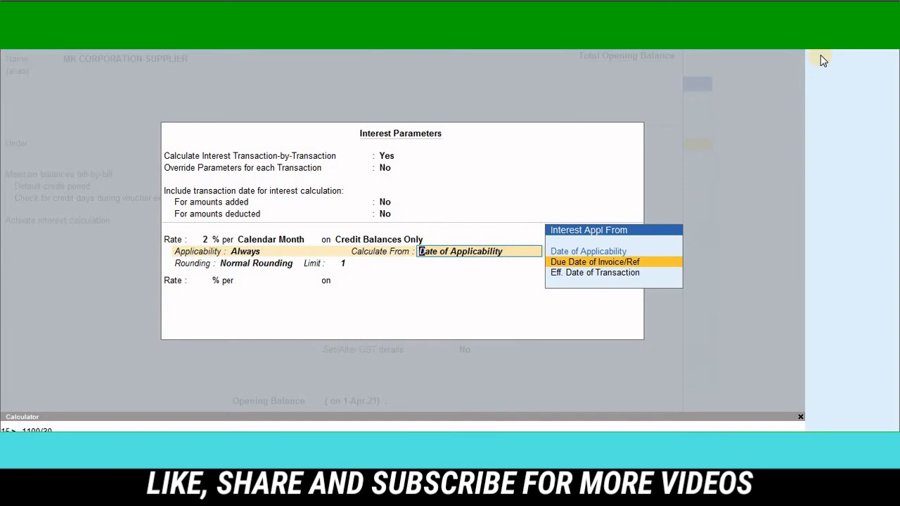
key(Return)
key(Return)
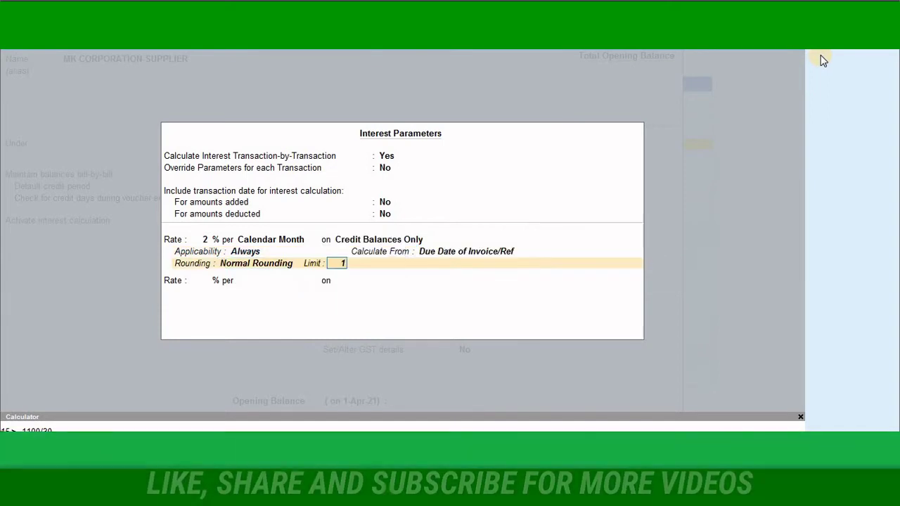
key(Return)
key(Return)
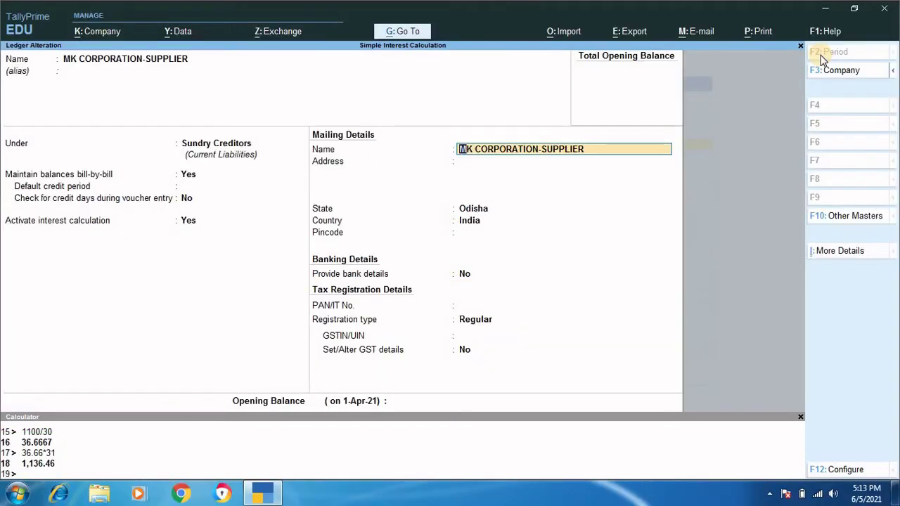
Keep the supplier's remaining mailing, banking, tax and opening balance details, and save the ledger.
key(Return)
key(Return)
key(Return)
key(Return)
key(Return)
key(Return)
key(Return)
key(Return)
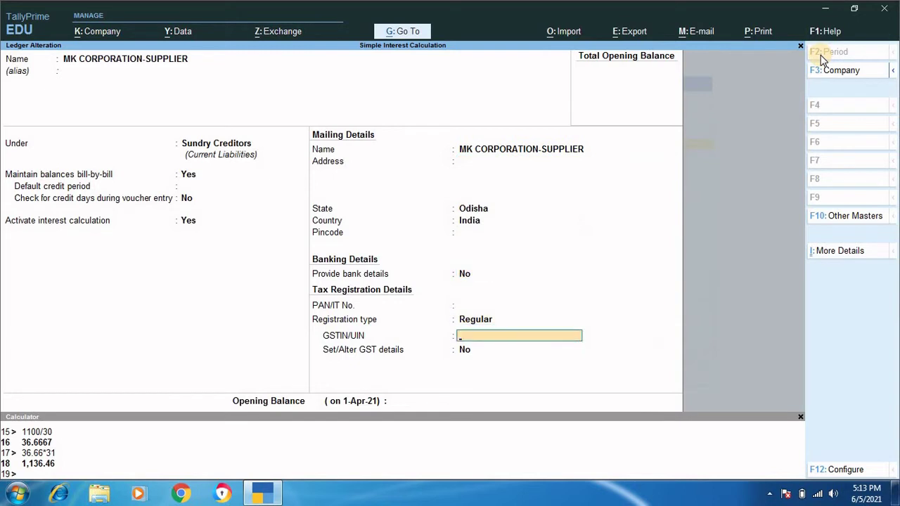
key(Return)
key(Return)
key(Return)
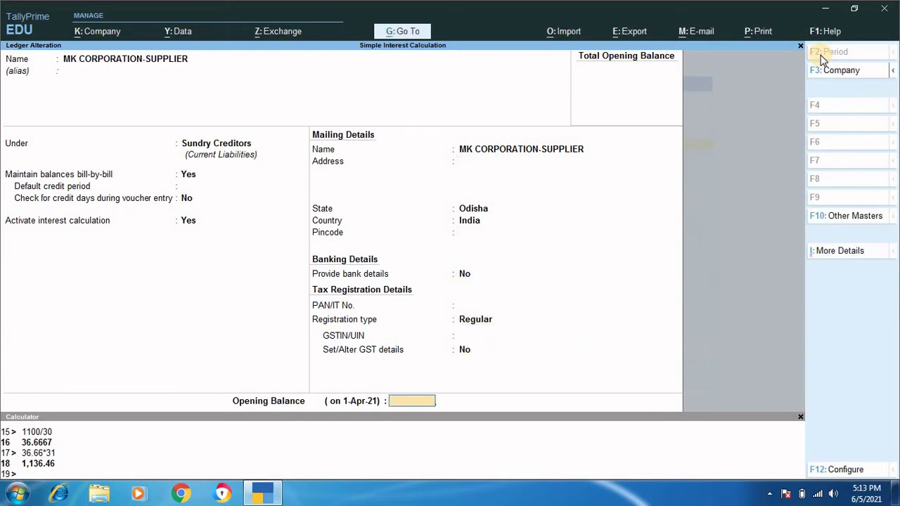
key(Return)
key(Return)
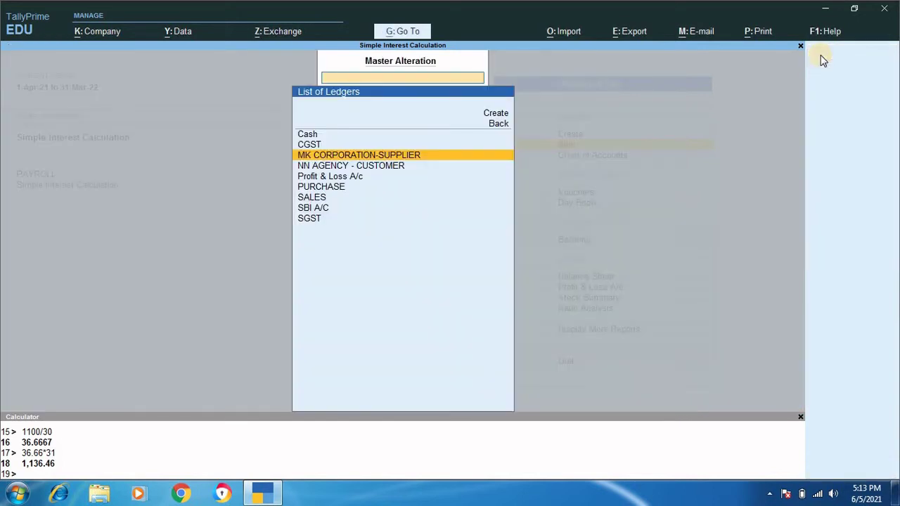
Open the NN AGENCY - CUSTOMER ledger for alteration and bring up its interest parameters.
key(Down)
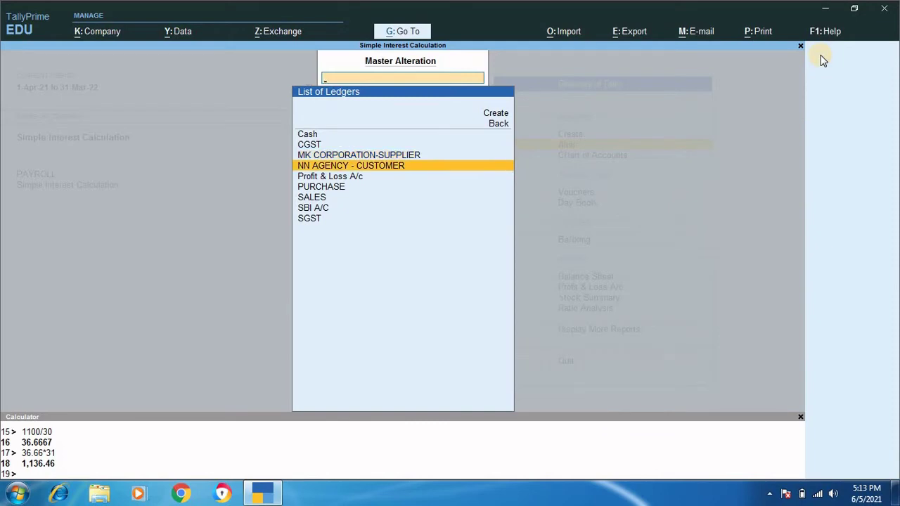
key(Return)
key(Return)
key(Return)
key(Return)
key(Return)
key(Return)
key(Return)
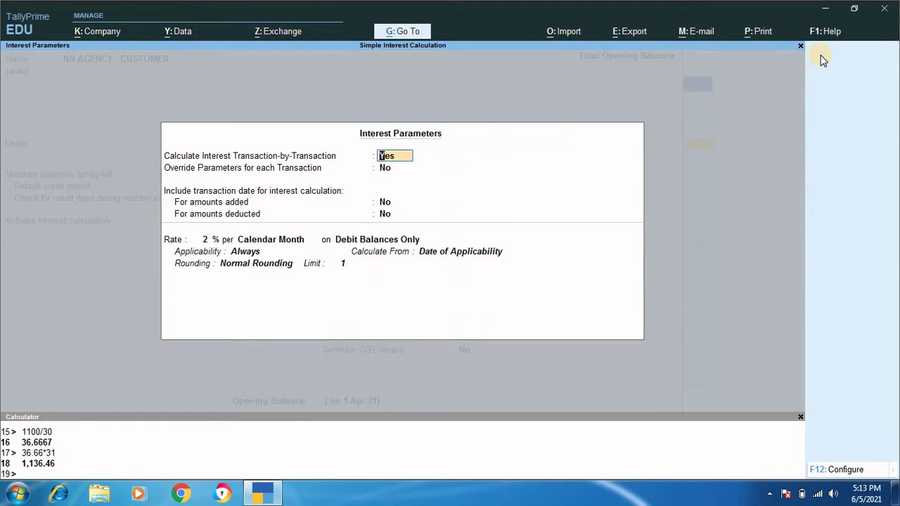
In the customer's interest parameters, set interest to calculate from Due Date of Invoice/Ref, keeping the other settings.
key(Return)
key(Return)
key(Return)
key(Return)
key(Return)
key(Return)
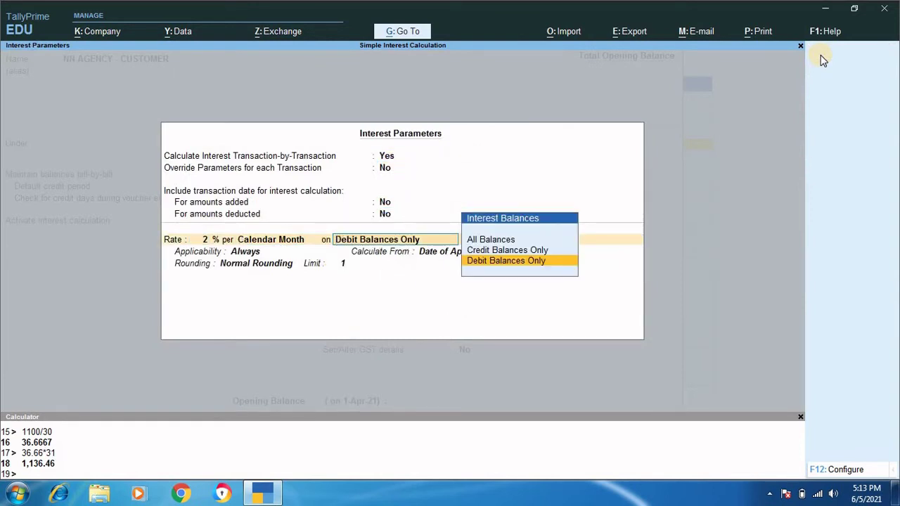
key(Return)
key(Return)
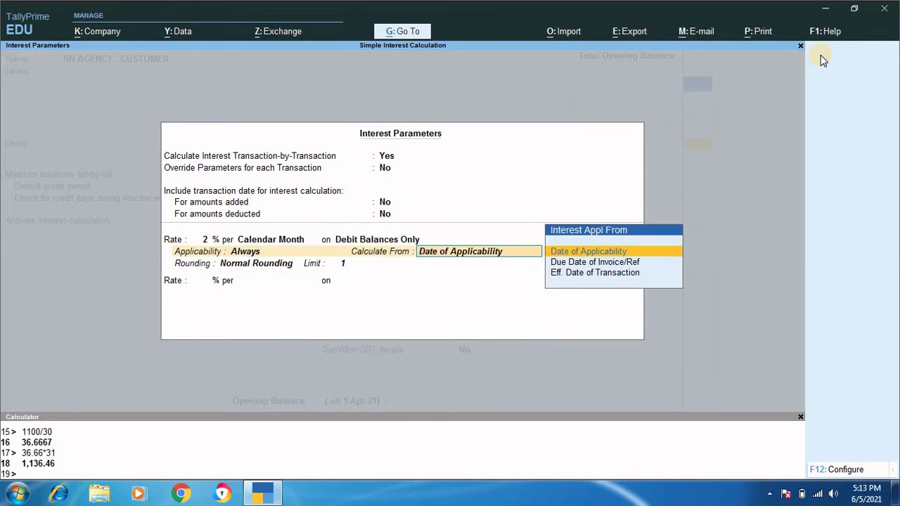
key(Down)
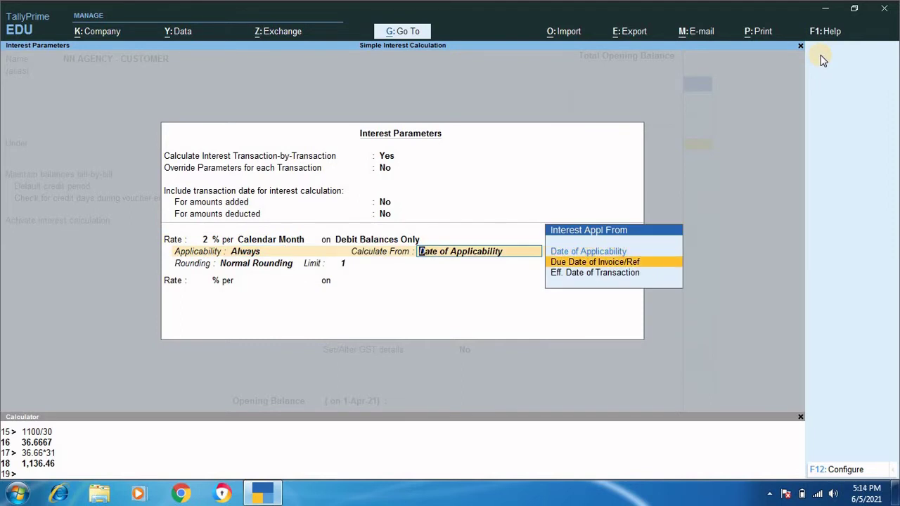
key(Return)
key(Return)
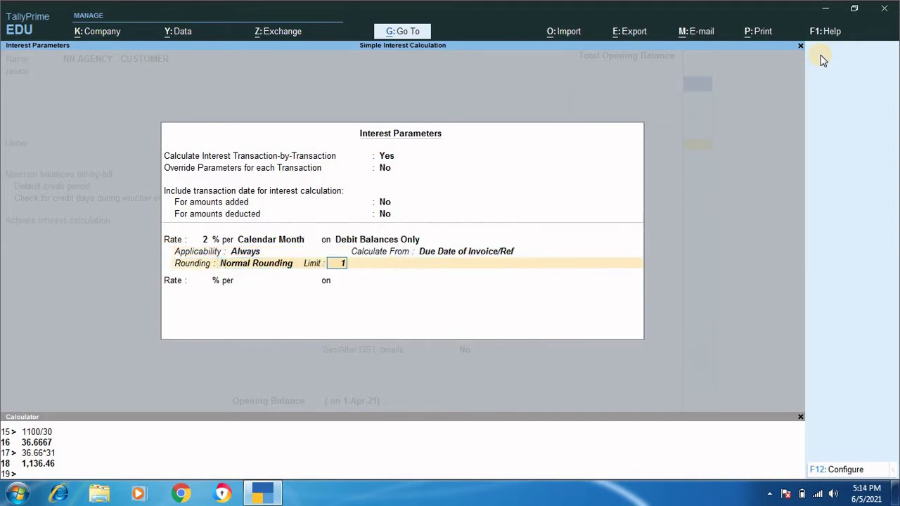
key(Return)
key(Return)
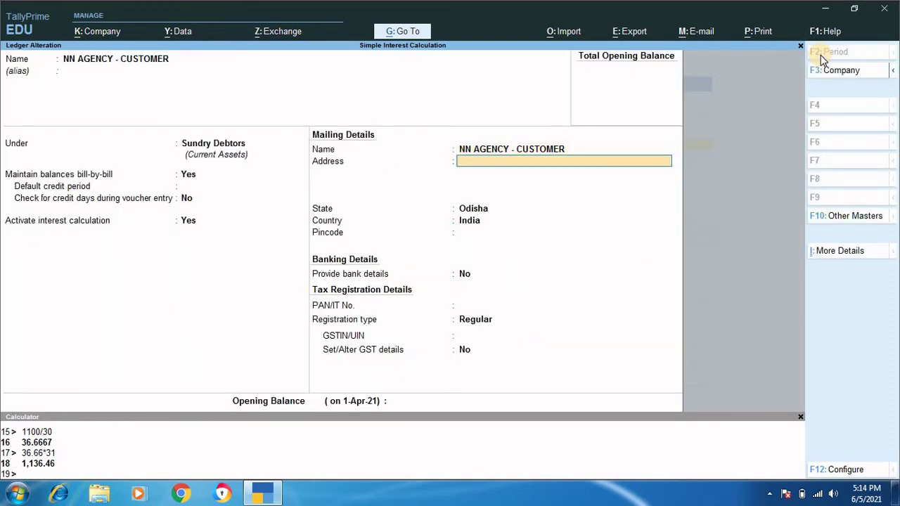
Keep the customer's remaining mailing, banking, tax and opening balance details, save the ledger, and return to the Gateway of Tally.
key(Return)
key(Return)
key(Return)
key(Return)
key(Return)
key(Return)
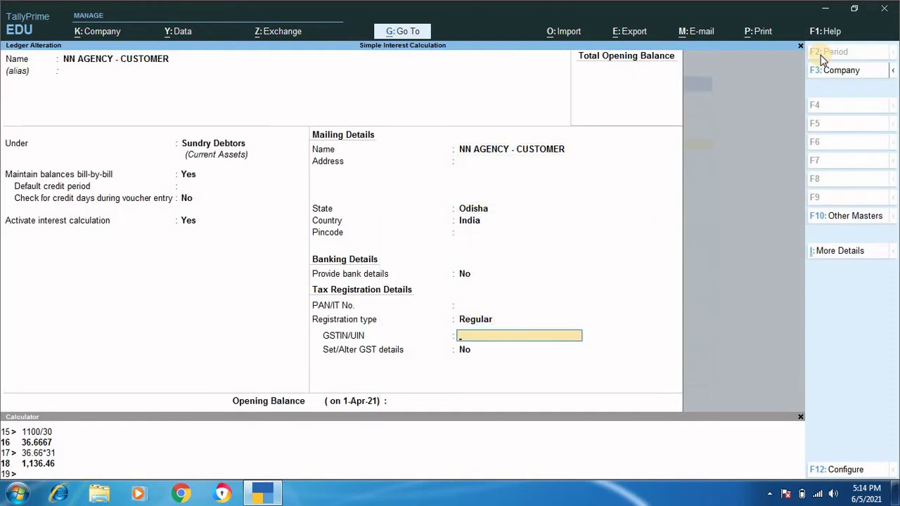
key(Return)
key(Return)
key(Return)
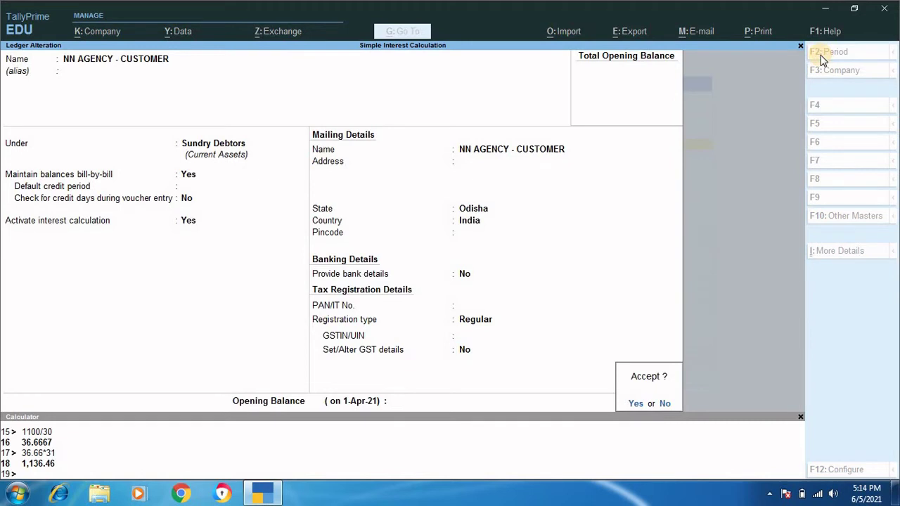
key(Return)
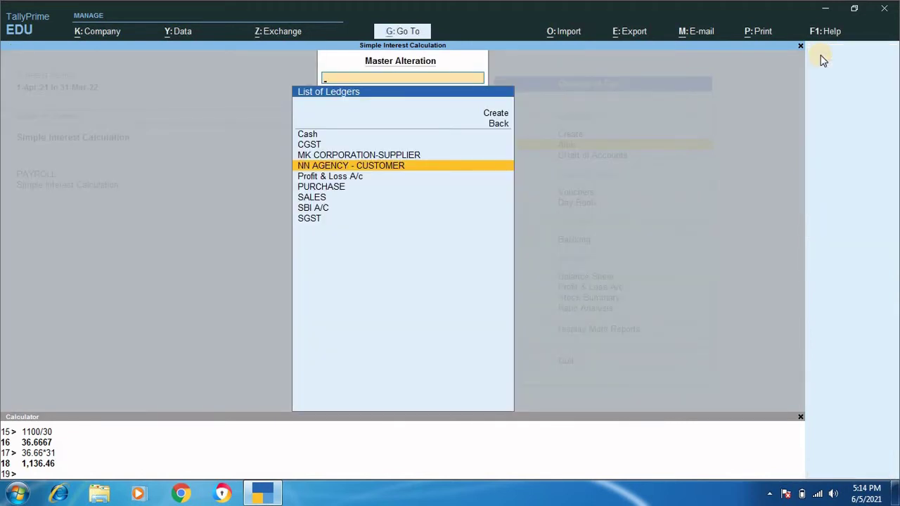
key(Escape)
key(Escape)
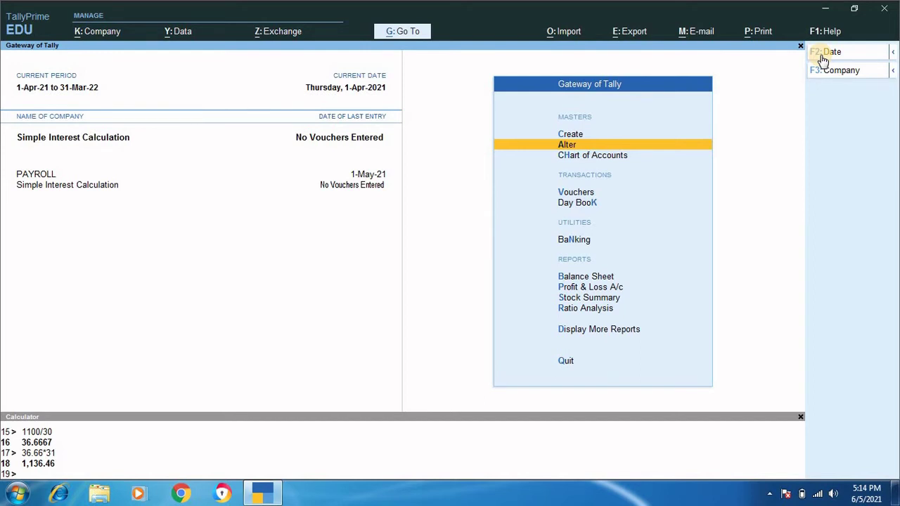
Start a purchase voucher without a supplier invoice number, with MK CORPORATION-SUPPLIER as the party account.
key(Down)
key(Down)
key(Return)
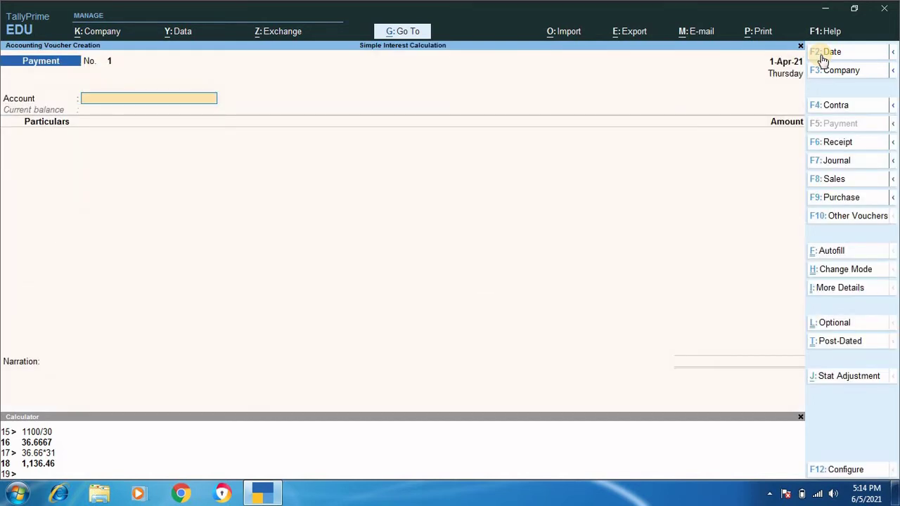
click(837, 200)
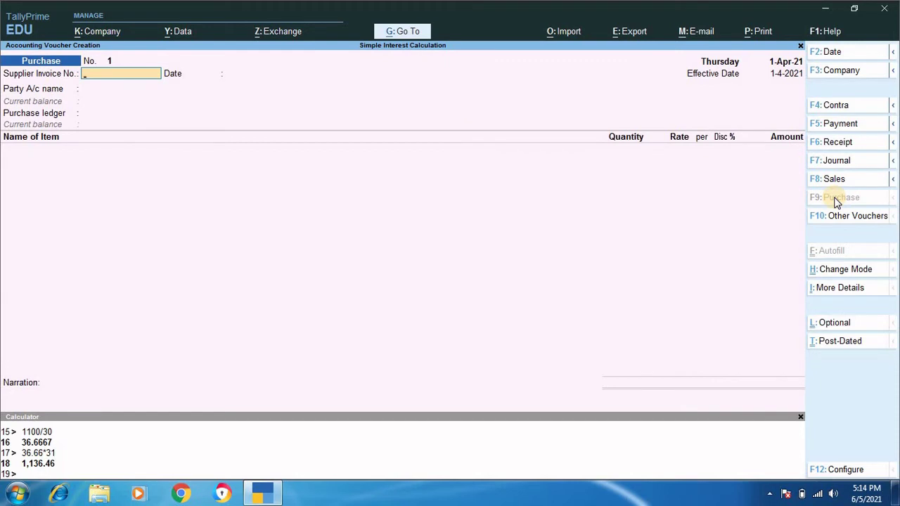
key(Return)
key(Return)
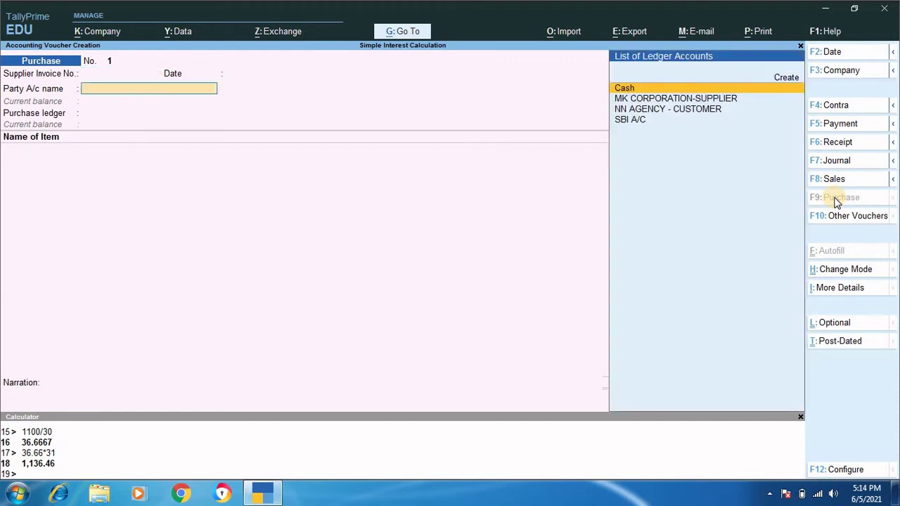
key(Down)
key(Down)
key(Up)
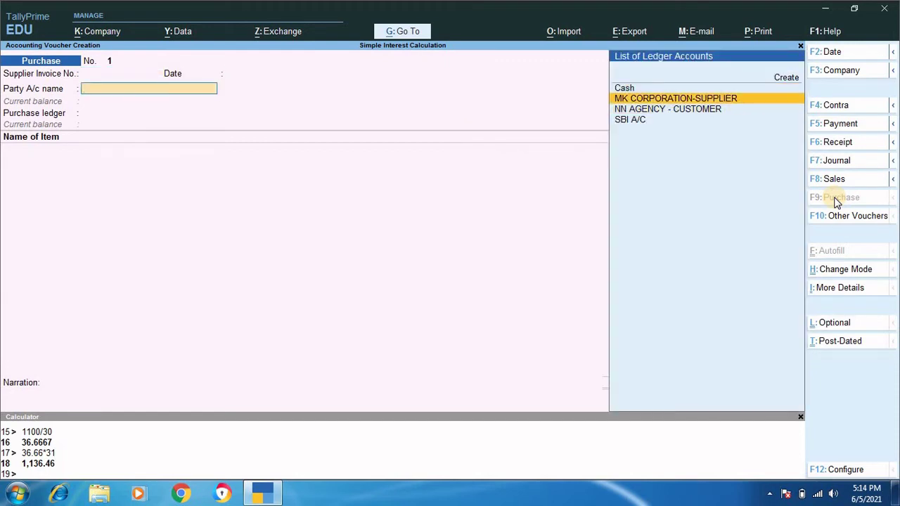
key(Return)
Leave the receipt details blank, keep the supplier's party details, and choose PURCHASE as the purchase ledger.
key(Return)
key(Return)
key(Return)
key(Return)
key(Return)
key(Return)
key(Return)
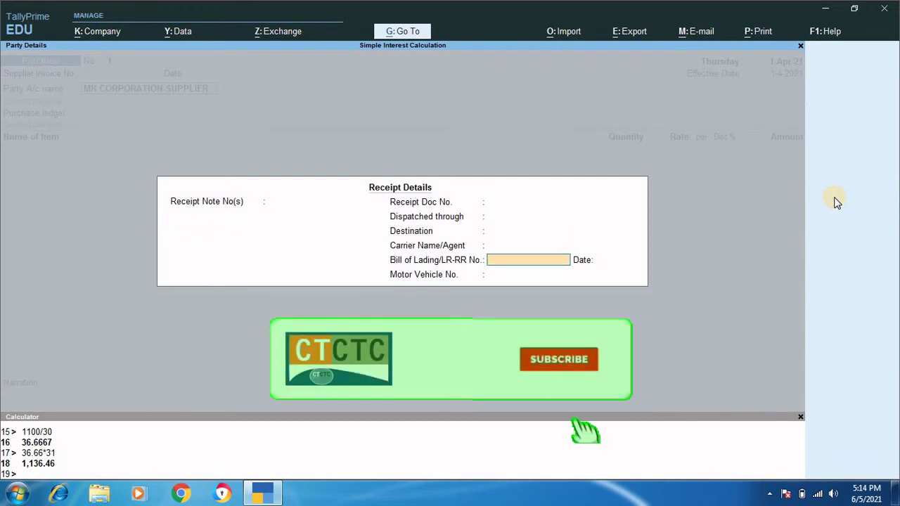
key(Return)
key(Return)
key(Return)
key(Return)
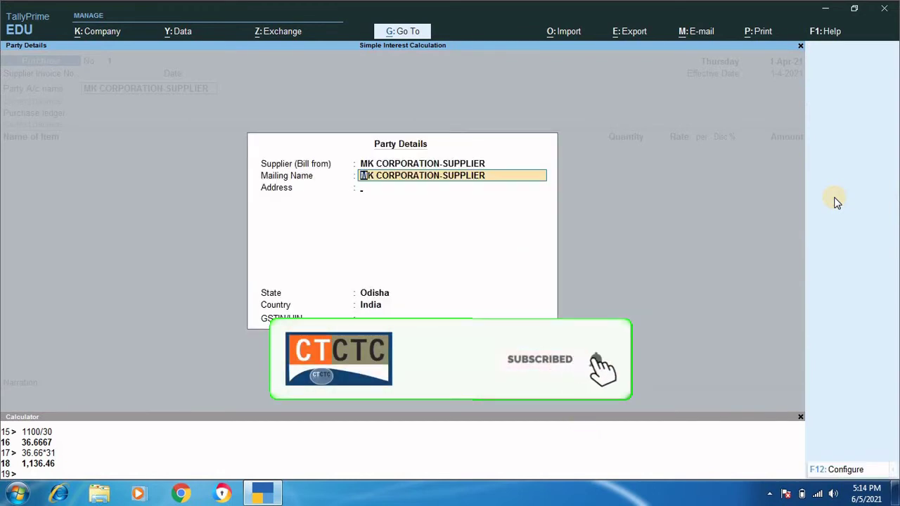
key(Return)
key(Return)
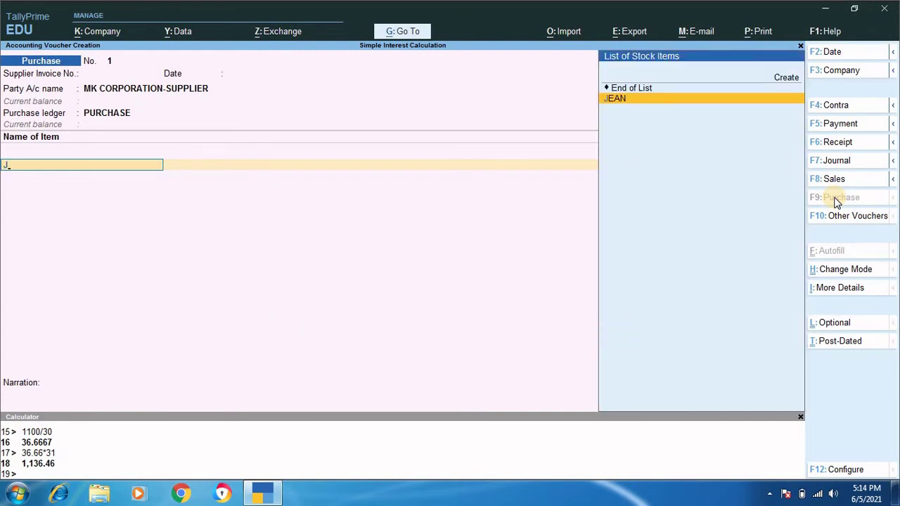
Add the stock item JEAN from location G1 with a quantity of 50 and a rate of 1000.
key(Return)
text(G1)
key(Return)
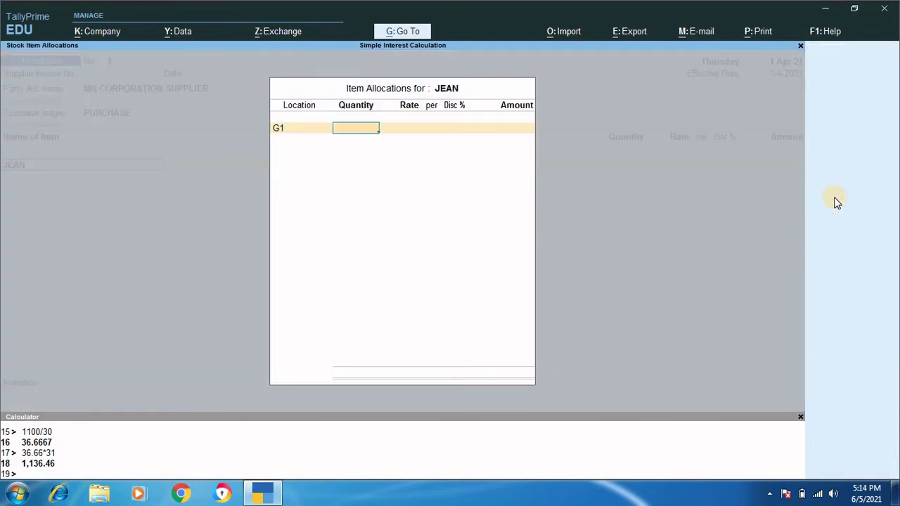
text(50)
key(Return)
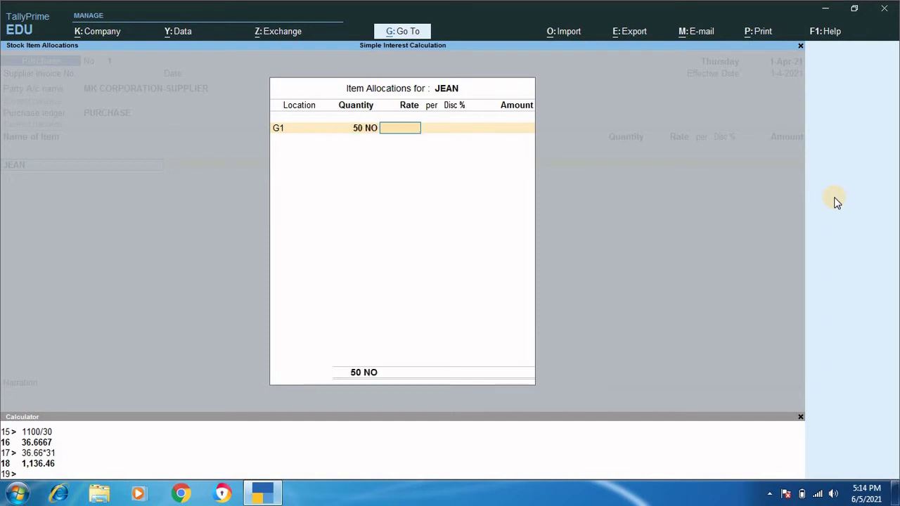
text(1)
text(000)
key(Return)
key(Return)
key(Return)
key(Return)
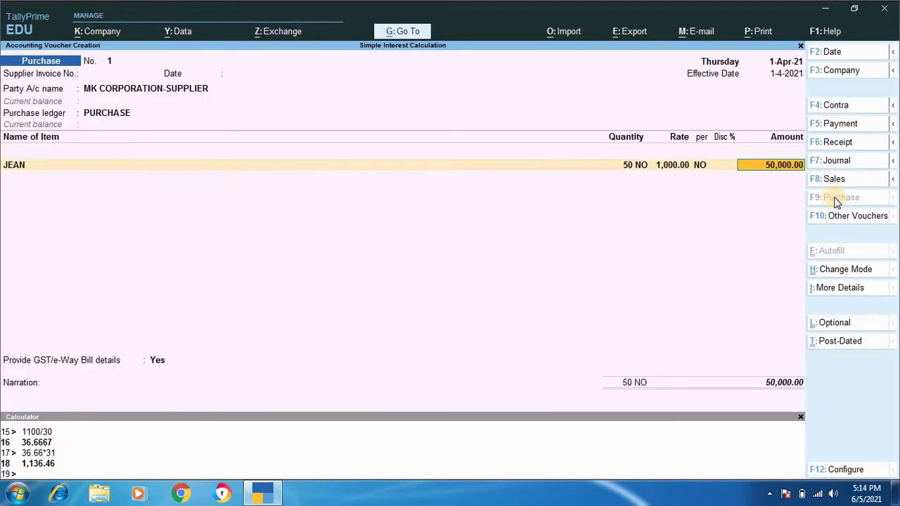
key(Return)
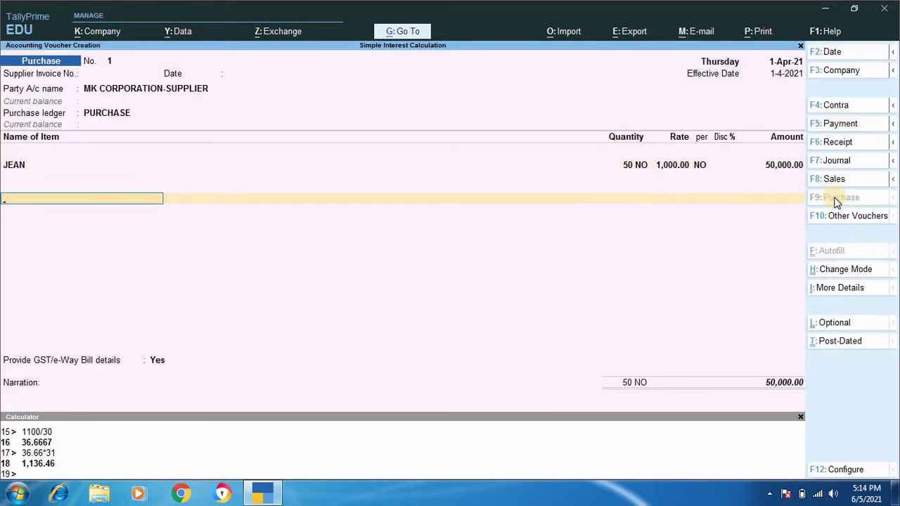
End the item list and add the CGST and SGST ledgers to the purchase voucher at 5% each.
key(Return)
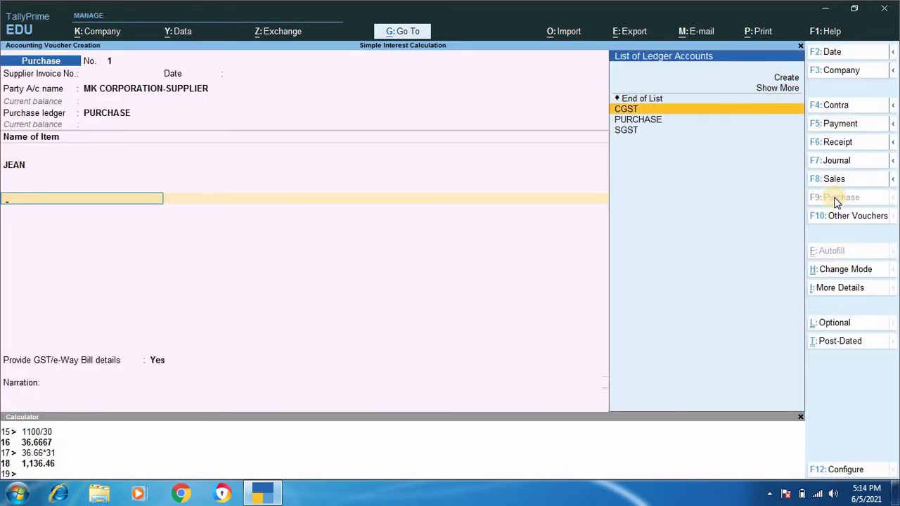
key(Return)
key(Return)
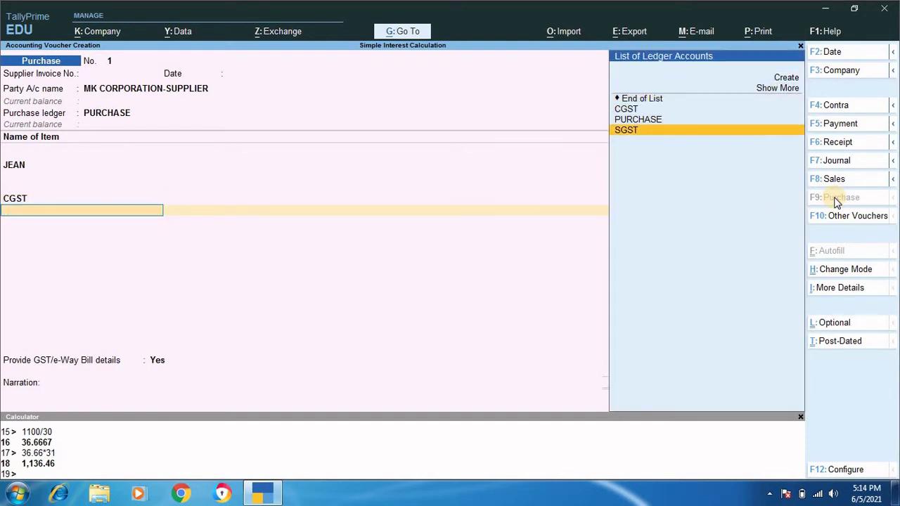
key(Return)
key(Return)
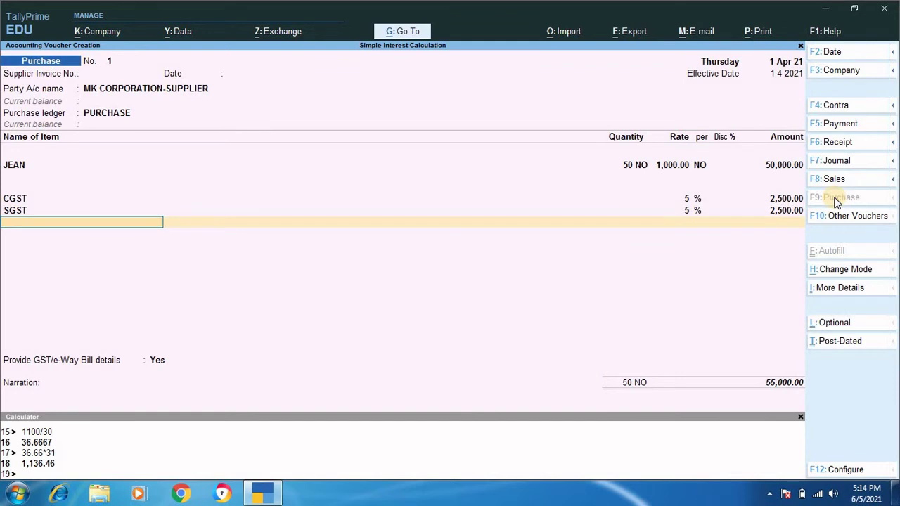
Keep Provide GST/e-Way Bill details at Yes and accept the additional purchase details with their existing entries.
key(Return)
key(Return)
key(Return)
key(Return)
key(Return)
key(Return)
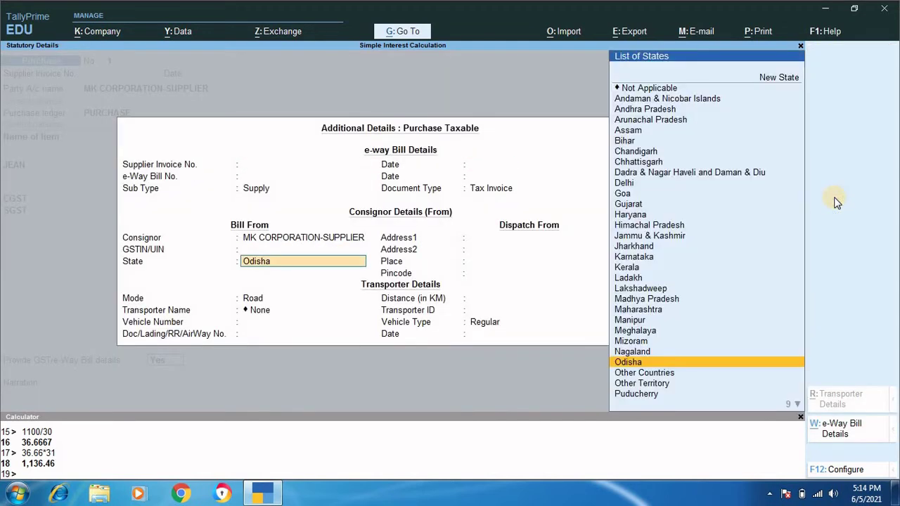
key(Return)
key(Return)
key(Return)
key(Return)
key(Return)
key(Return)
key(Return)
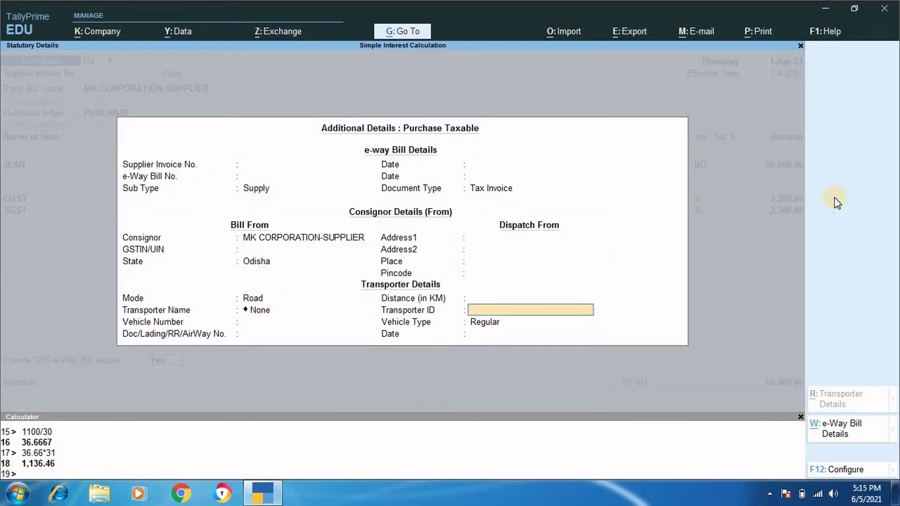
key(Return)
key(Return)
key(Return)
key(Return)
key(Return)
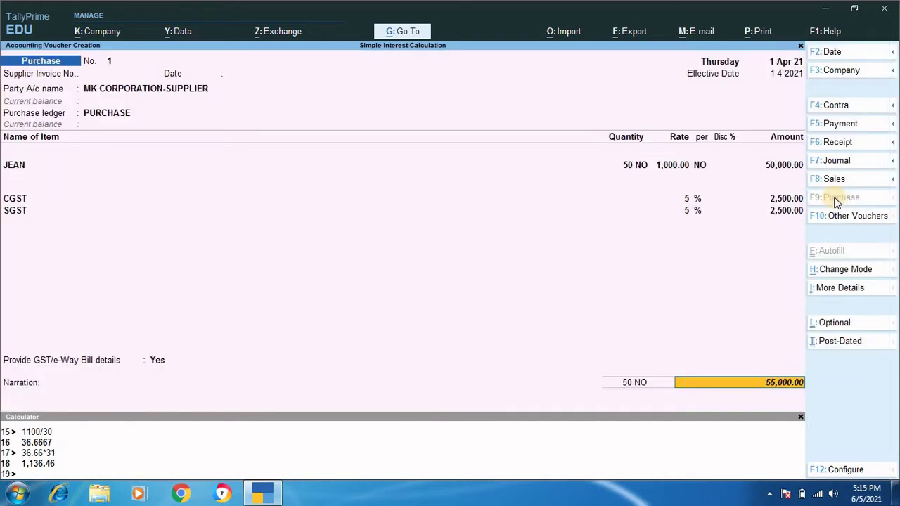
Allocate the purchase to New Ref 1 with the due date 1/5/21 and save the voucher without a narration.
key(Return)
key(Return)
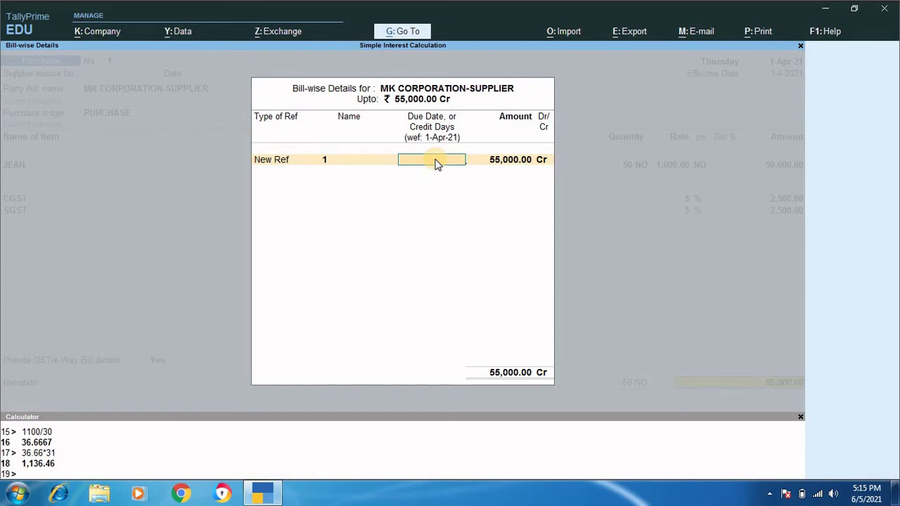
text(1/5/21)
key(Return)
key(Return)
key(Return)
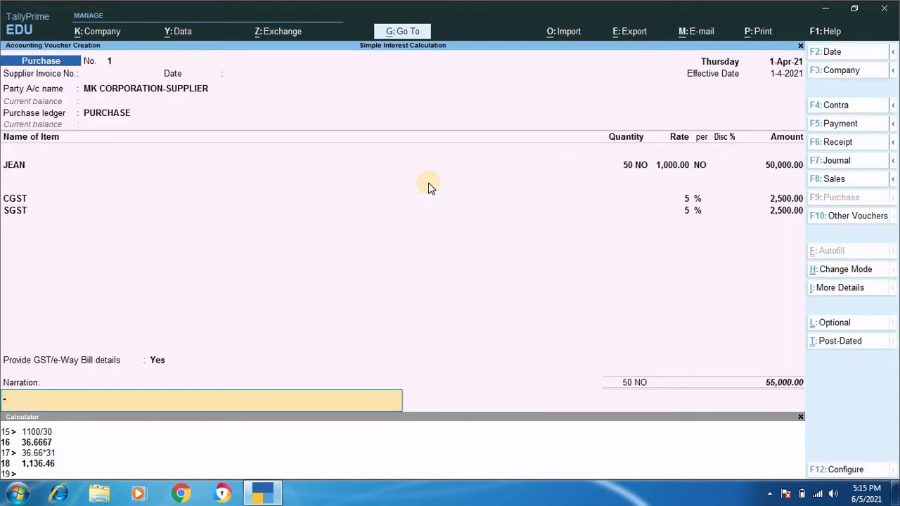
key(Return)
key(Return)
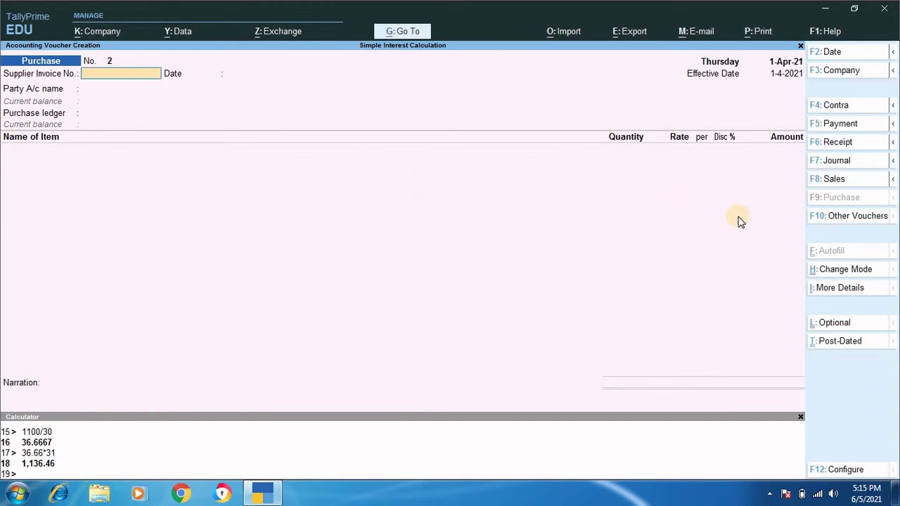
Start a sales voucher with NN AGENCY - CUSTOMER as the party account.
click(835, 182)
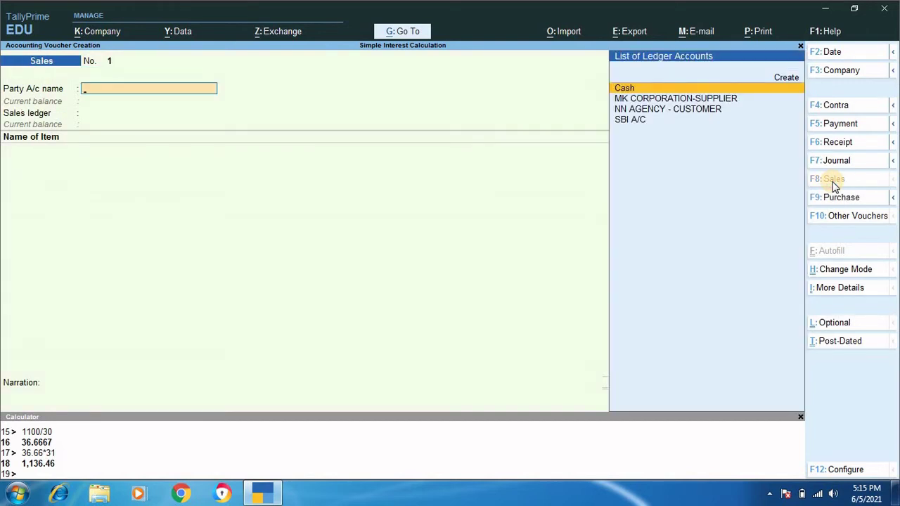
key(Down)
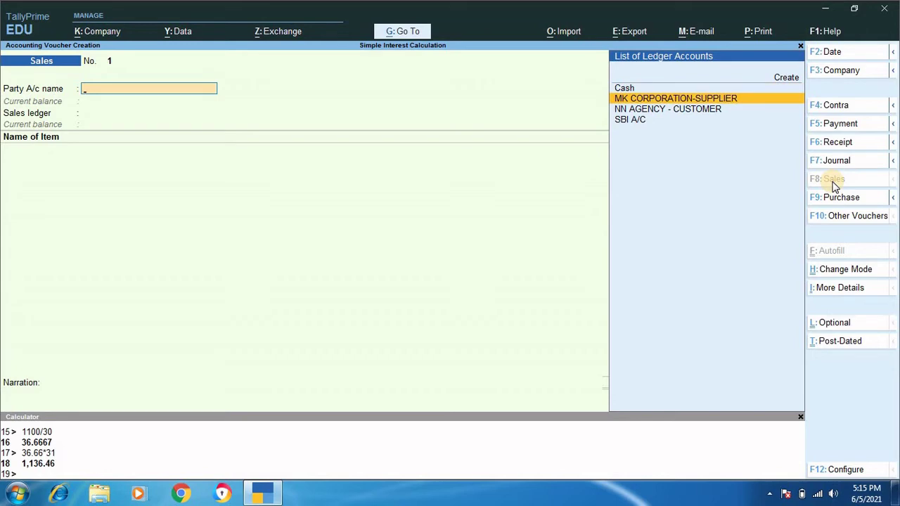
key(Down)
key(Return)
Leave the sales voucher's dispatch details blank and keep the buyer's party details.
key(Return)
key(Return)
key(Return)
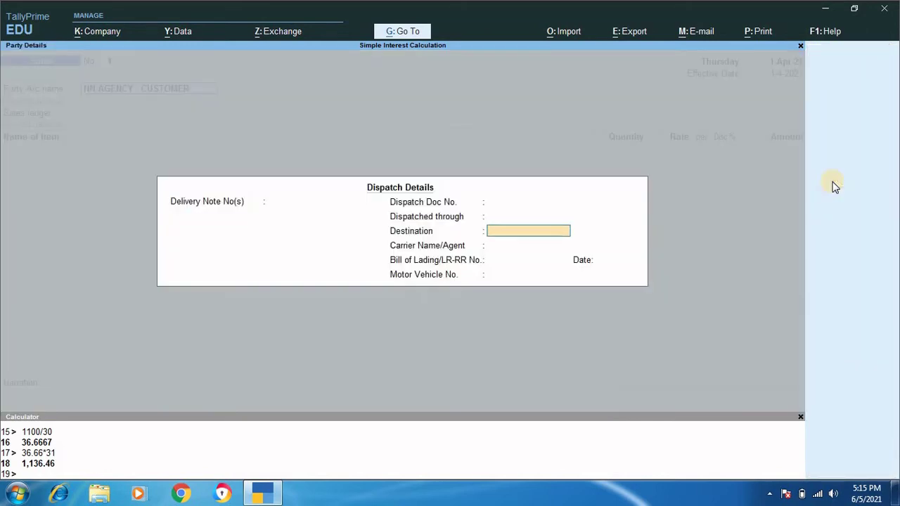
key(Return)
key(Return)
key(Return)
key(Return)
key(Return)
key(Return)
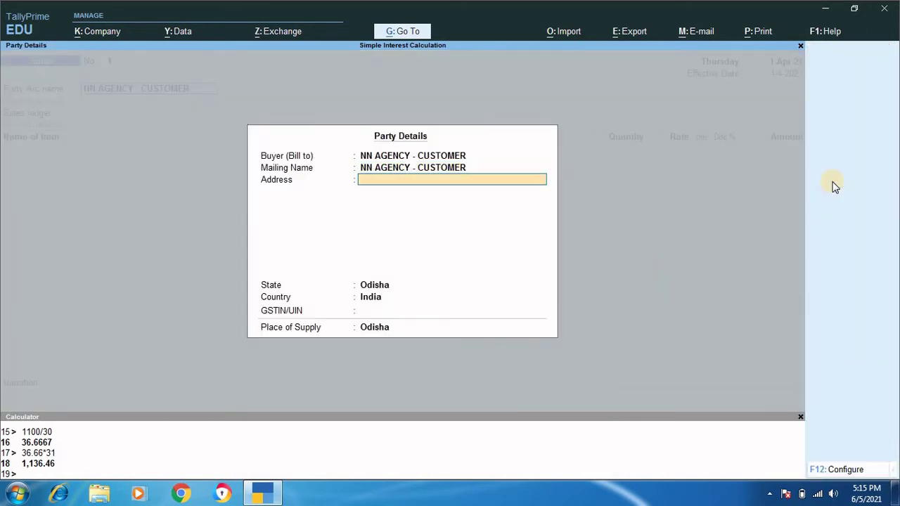
key(Return)
key(Return)
key(Return)
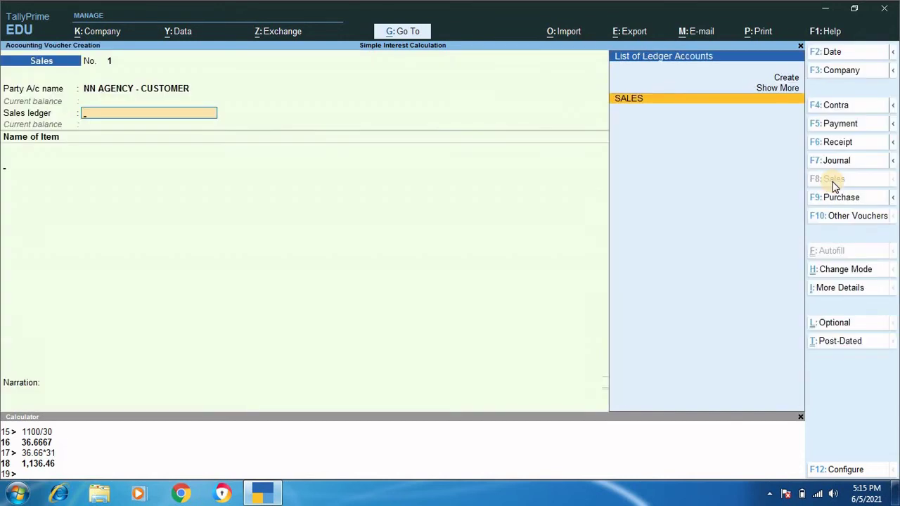
Use the SALES ledger and add 40 NO of JEAN from location G1 at a rate of 2,000.
key(Return)
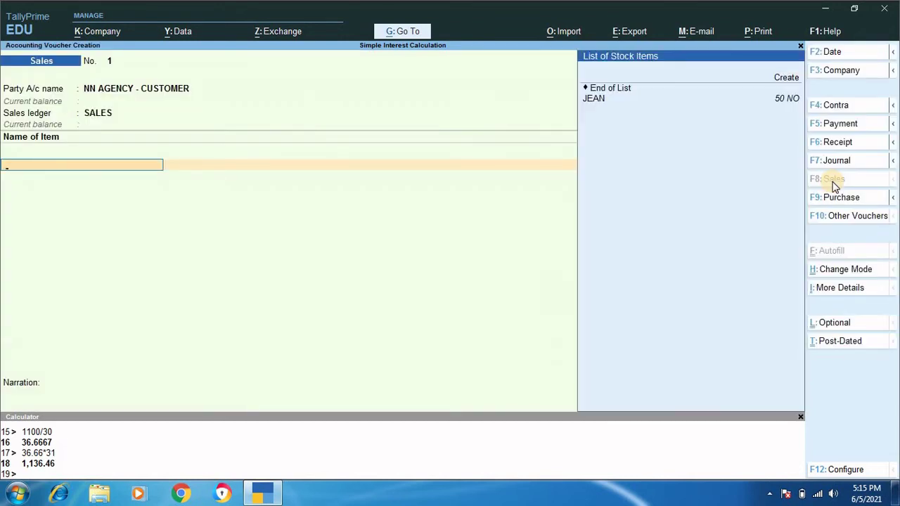
key(Down)
key(Return)
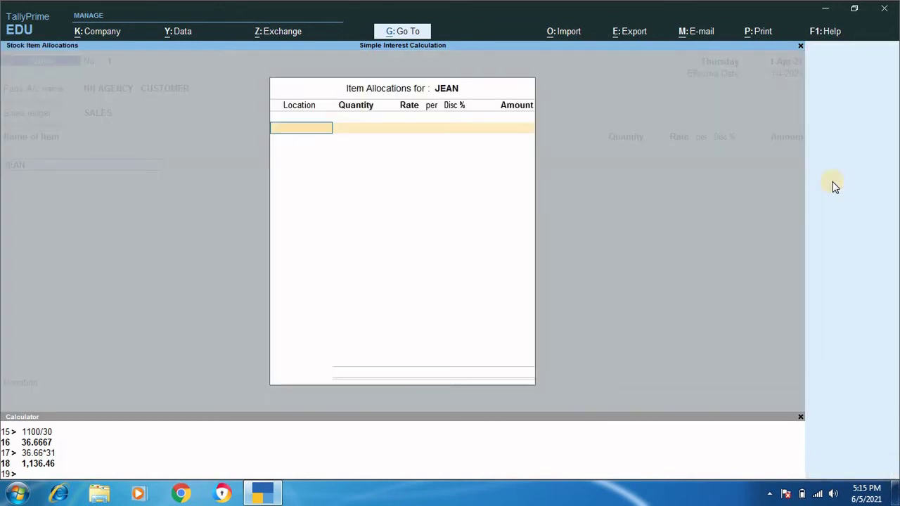
key(Return)
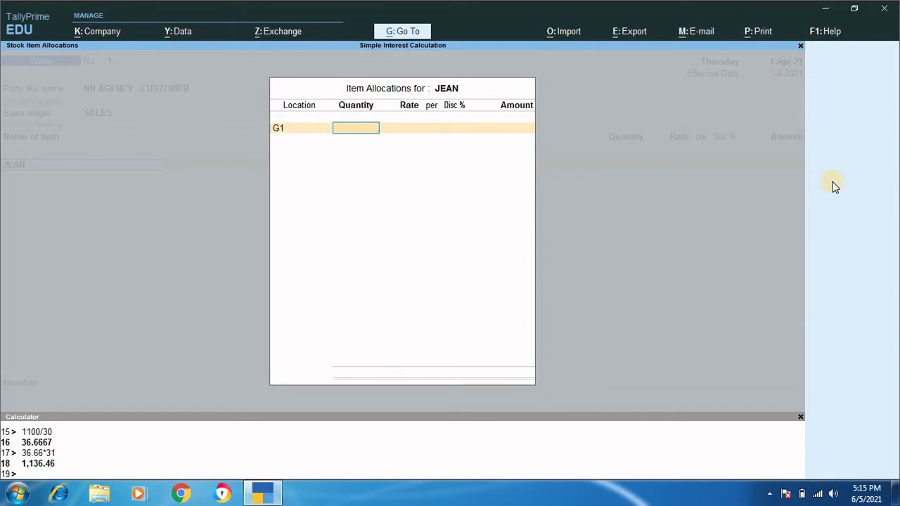
text(40)
key(Return)
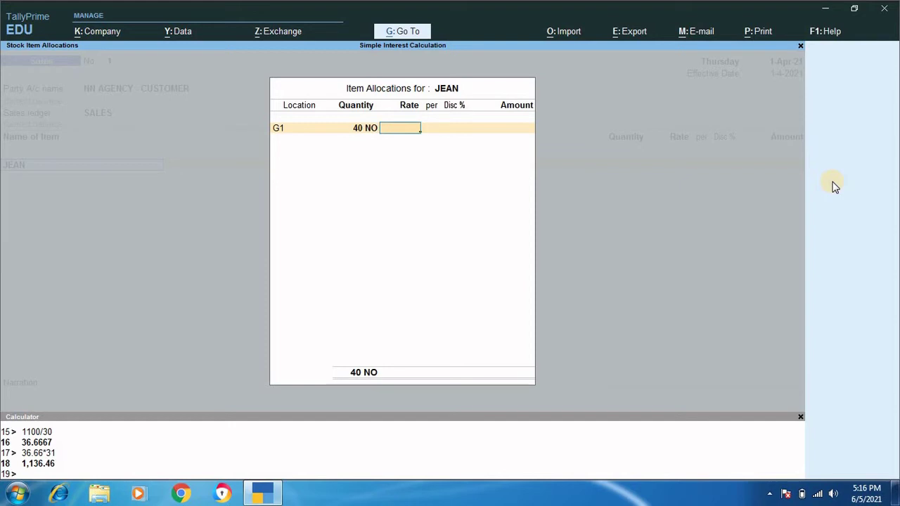
text(2000)
key(Return)
key(Return)
key(Return)
key(Return)
key(Return)
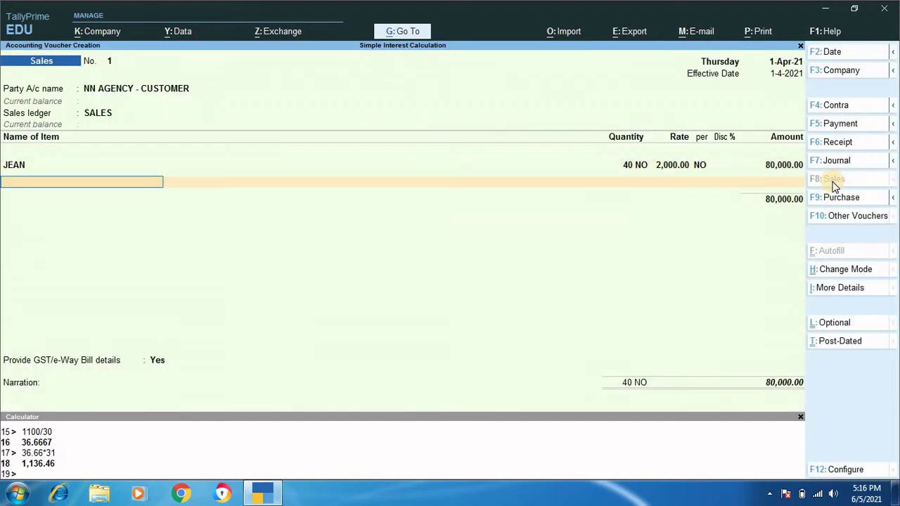
Add the CGST and SGST ledgers to the sales invoice below the JEAN item.
key(Return)
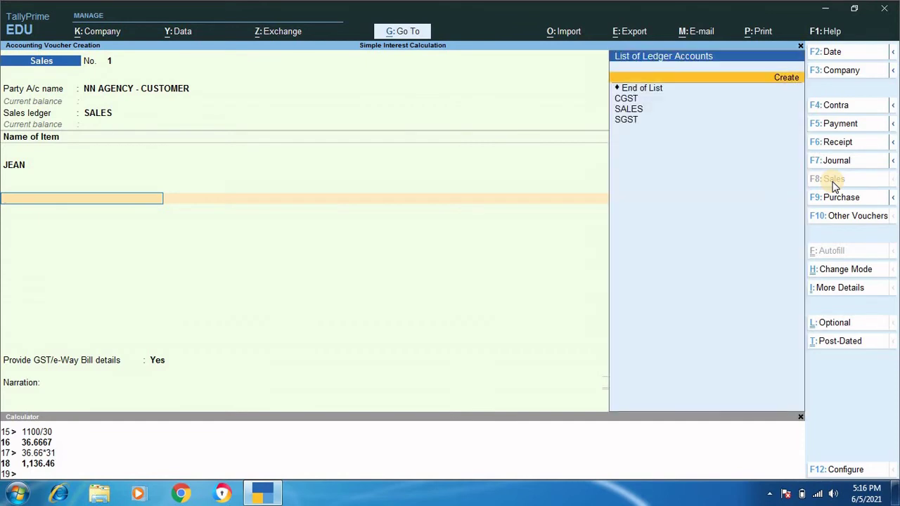
key(Return)
key(Return)
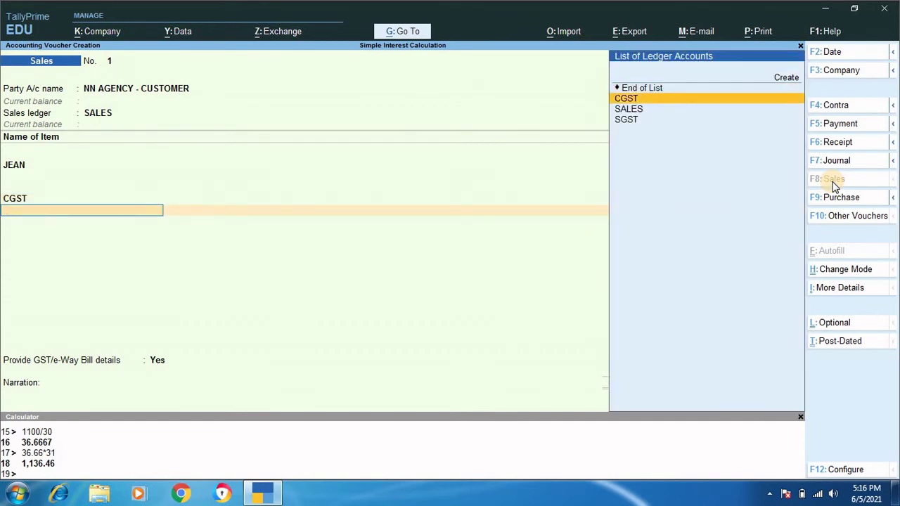
key(Down)
key(Down)
key(Return)
key(Return)
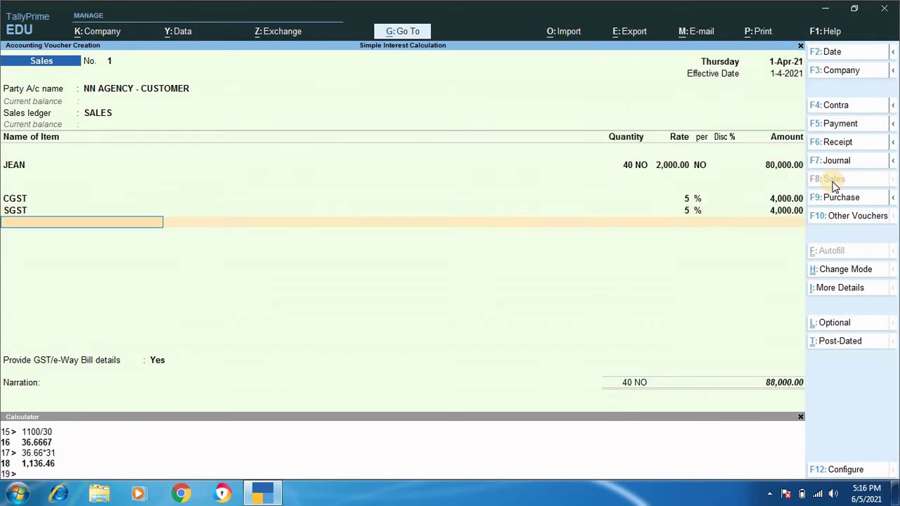
key(Return)
Keep GST/e-Way Bill details set to Yes and accept the default consignor, consignee and transporter details.
key(Return)
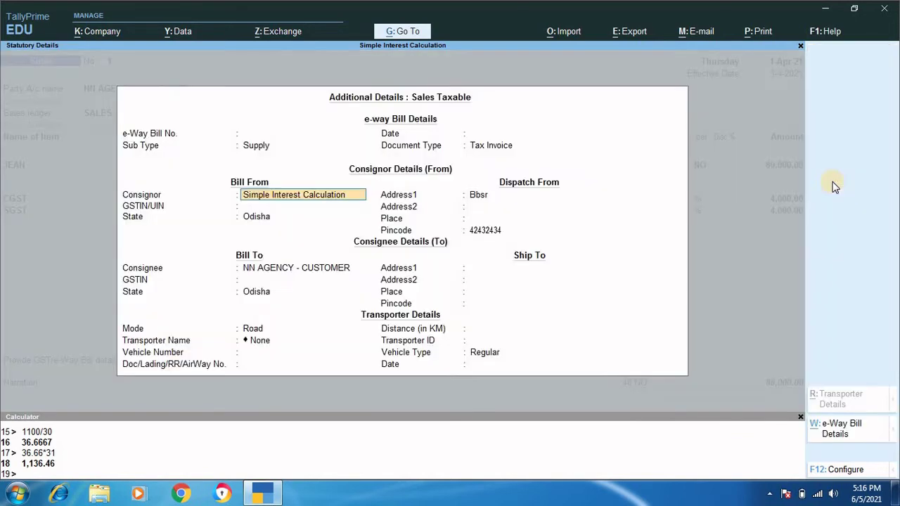
key(Return)
key(Return)
key(Return)
key(Return)
key(Return)
key(Return)
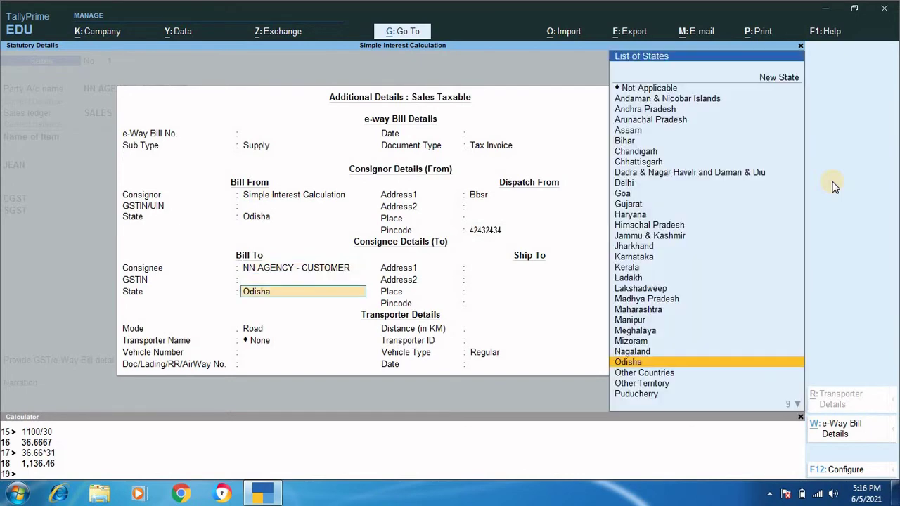
key(Return)
key(Return)
key(Return)
key(Return)
key(Return)
key(Return)
key(Return)
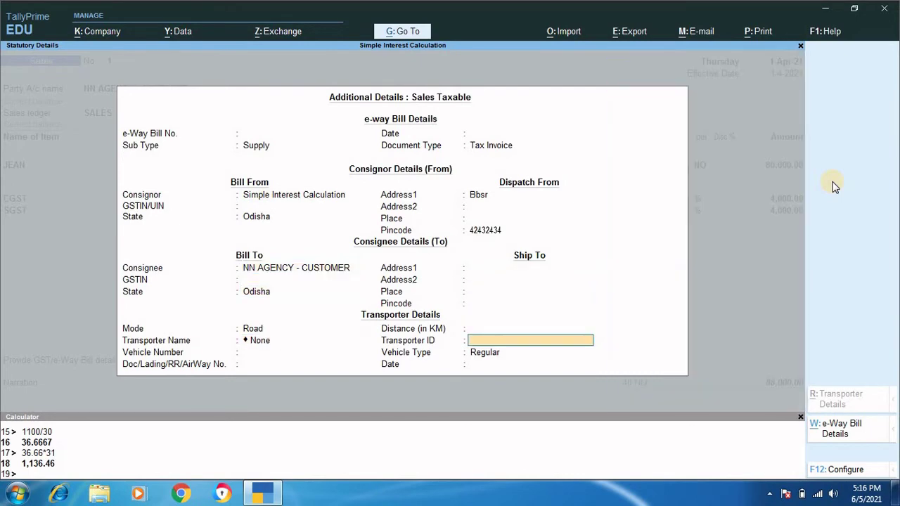
key(Return)
key(Return)
key(Return)
key(Return)
key(Return)
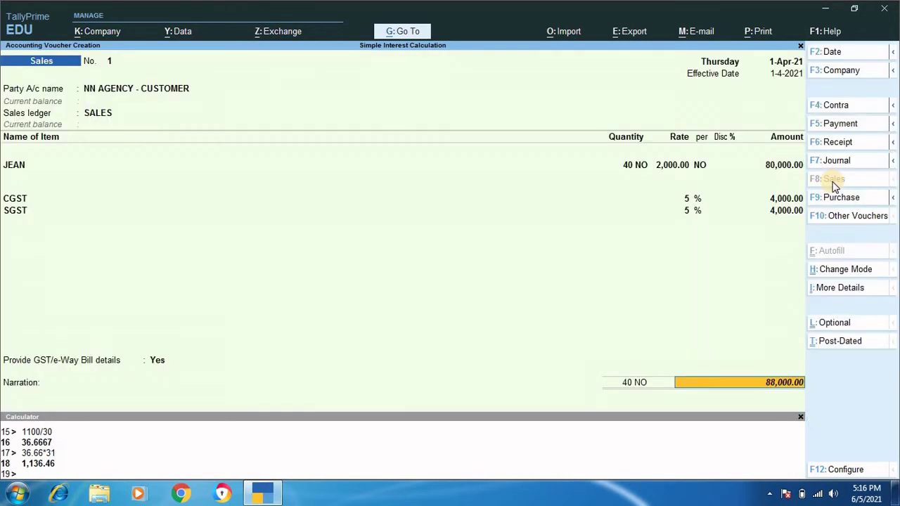
Book the sale to NN AGENCY - CUSTOMER as New Ref 1 due 1/5/21 and save the sales voucher.
key(Return)
key(Return)
key(Return)
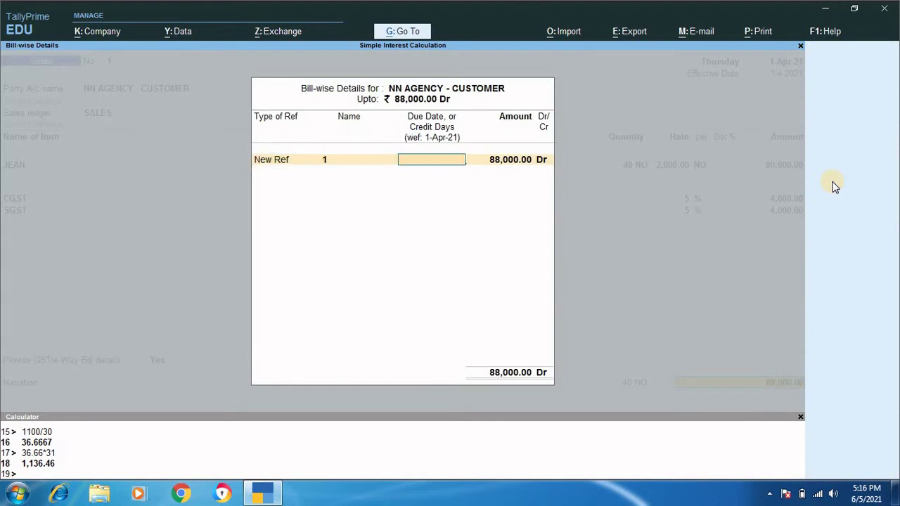
text(1/5/21)
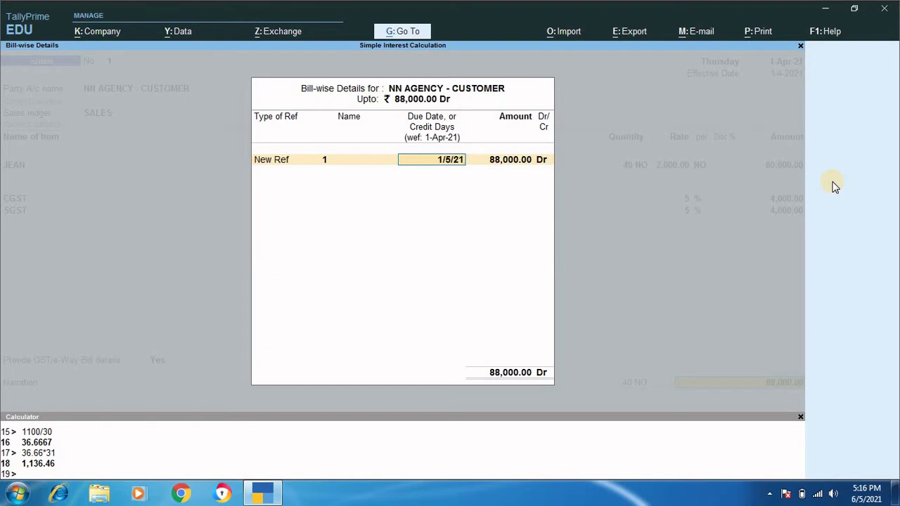
key(Return)
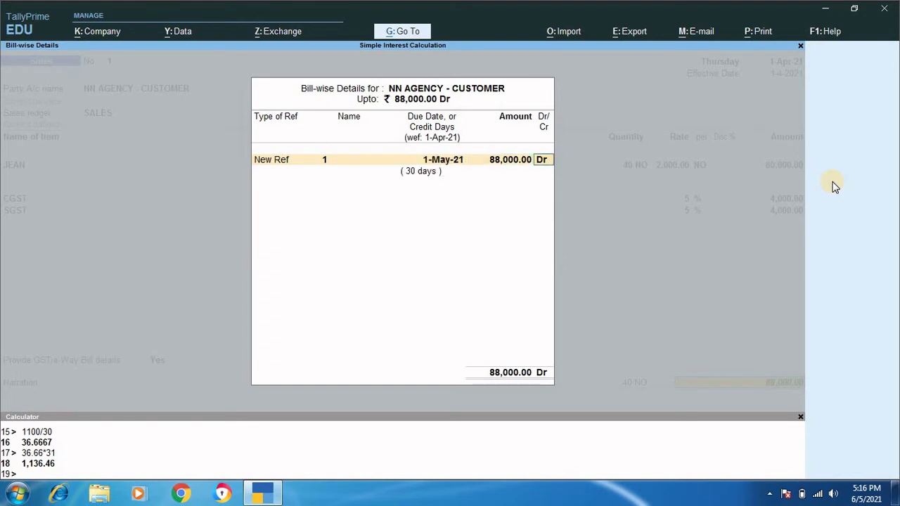
key(Return)
key(Return)
key(Return)
key(Return)
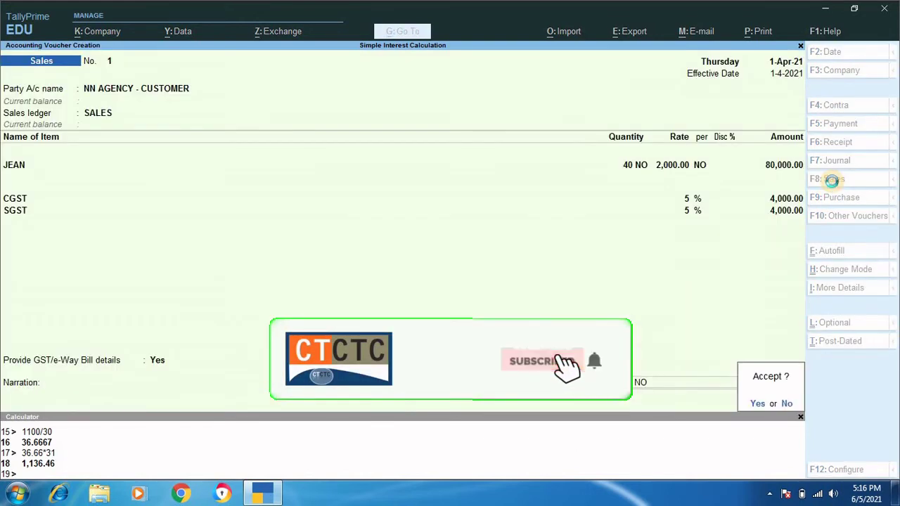
key(Return)
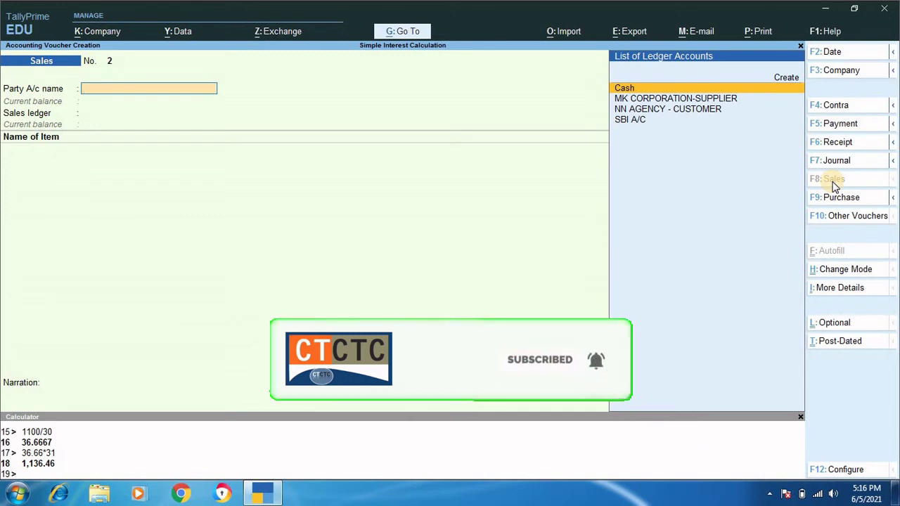
Start a receipt voucher and set its date to 2/5/21.
click(838, 143)
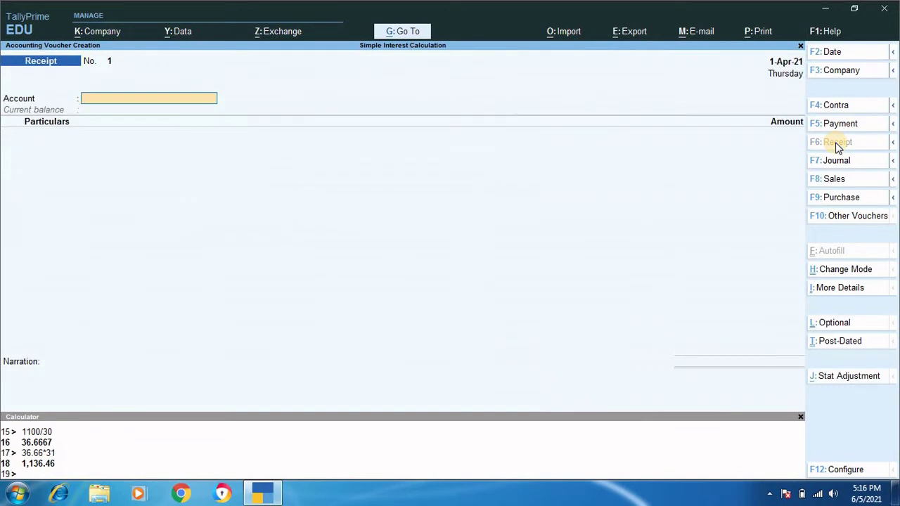
click(828, 54)
text(2)
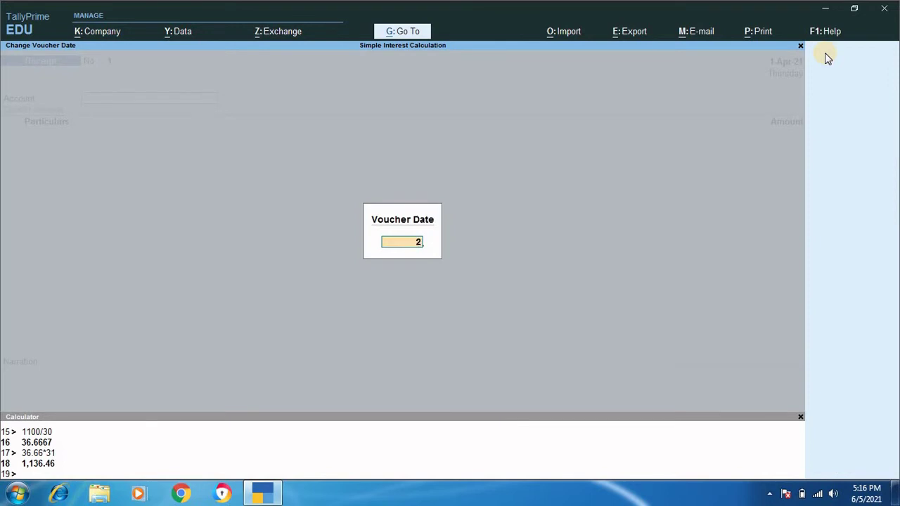
text(/5/21)
key(Return)
Set the receipt's account to Cash and choose NN AGENCY - CUSTOMER as the particulars ledger.
text(C)
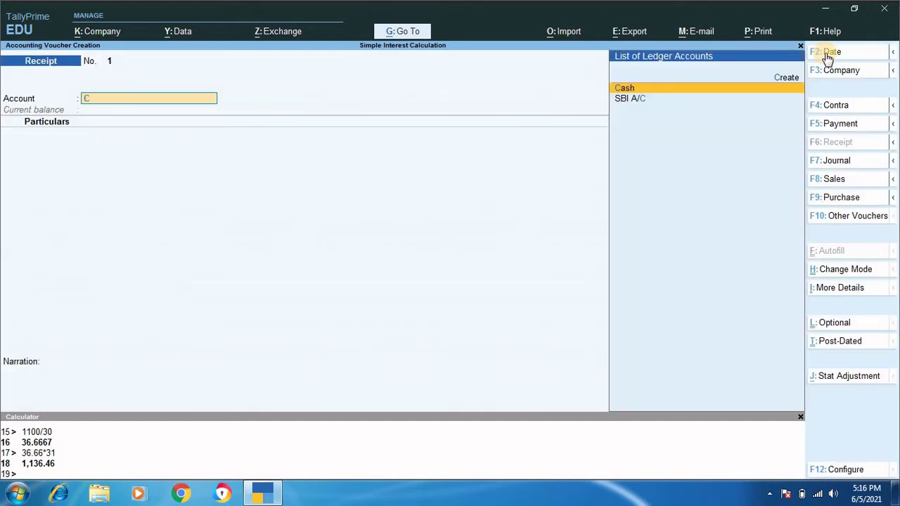
key(Return)
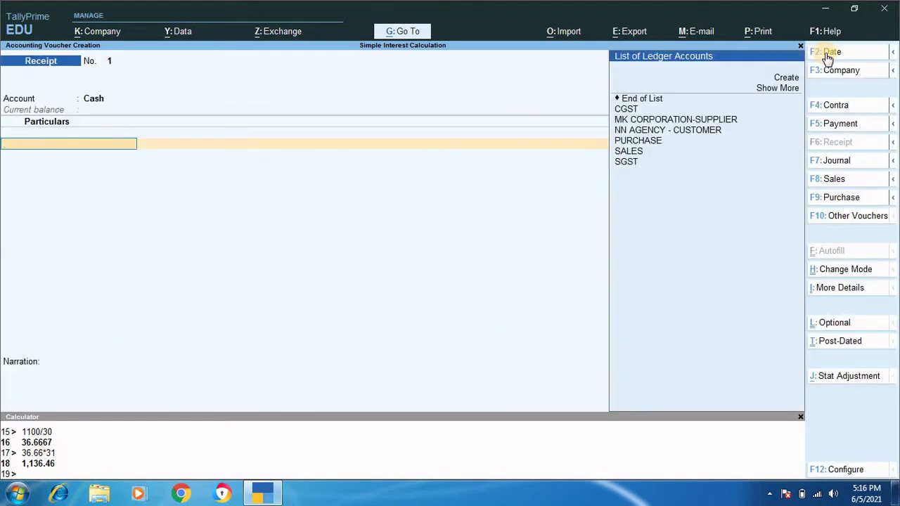
key(Down)
key(Down)
key(Down)
key(Down)
key(Down)
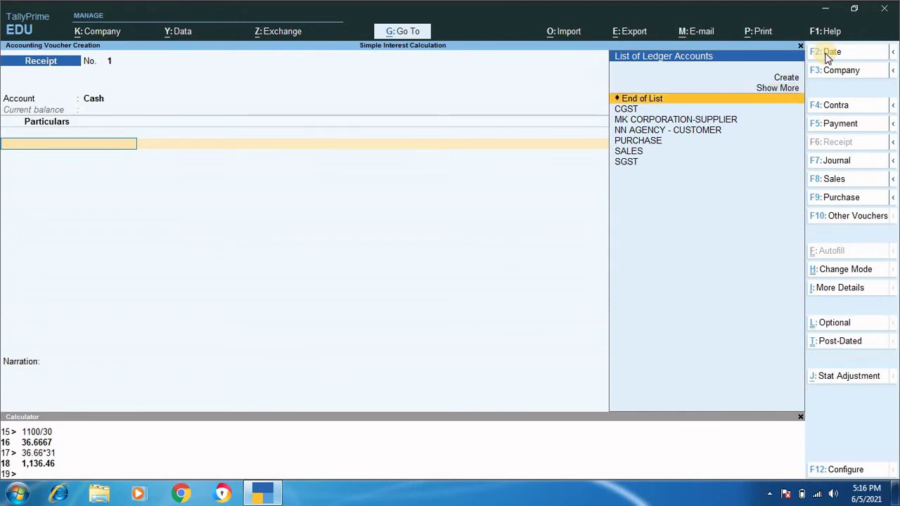
key(Down)
key(Return)
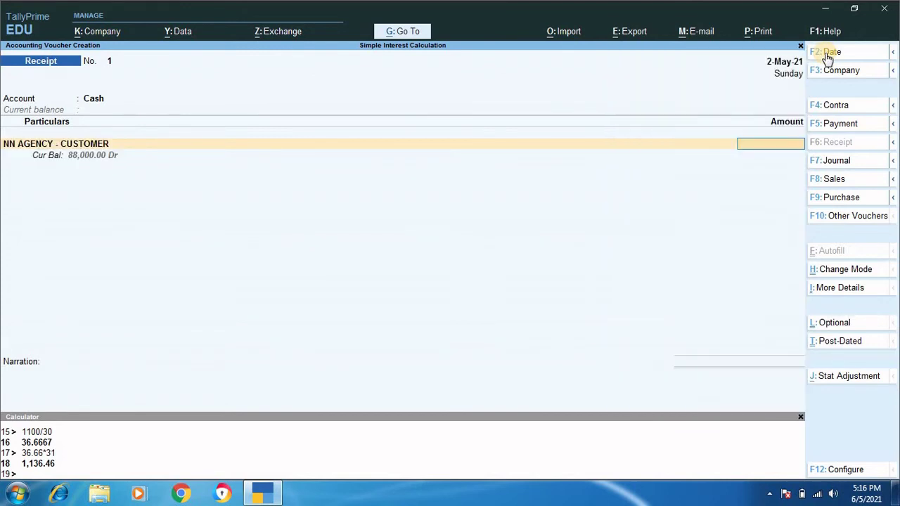
Enter a receipt amount of 88000, allocate it as Agst Ref to bill 1 and save the receipt voucher.
text(88000)
key(Return)
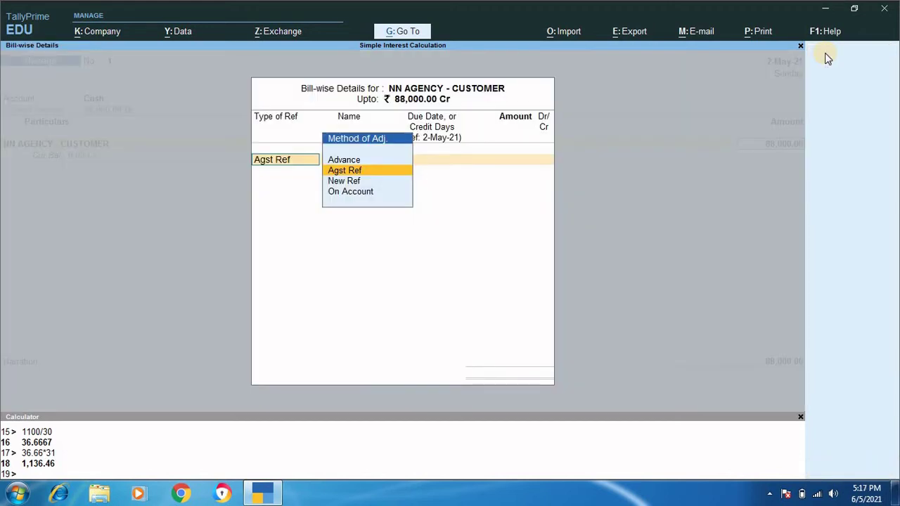
key(Return)
key(Return)
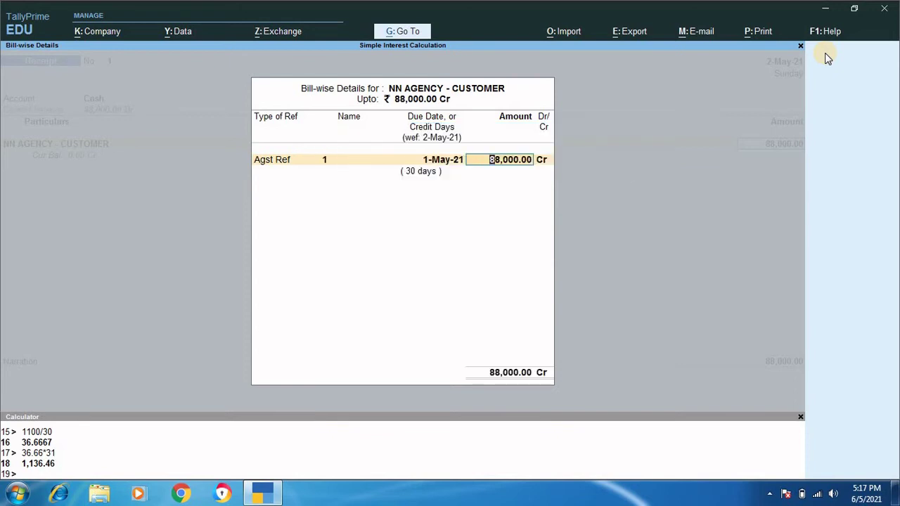
key(Return)
key(Return)
key(Return)
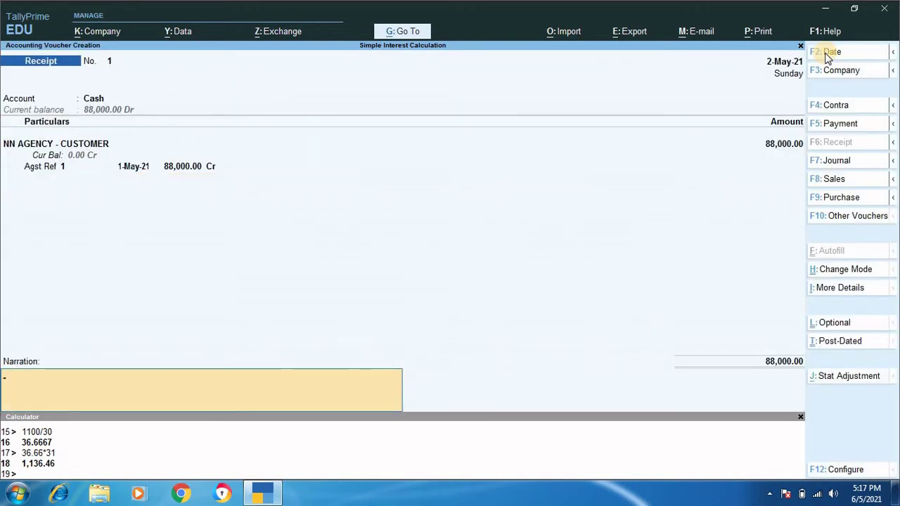
key(Return)
key(Return)
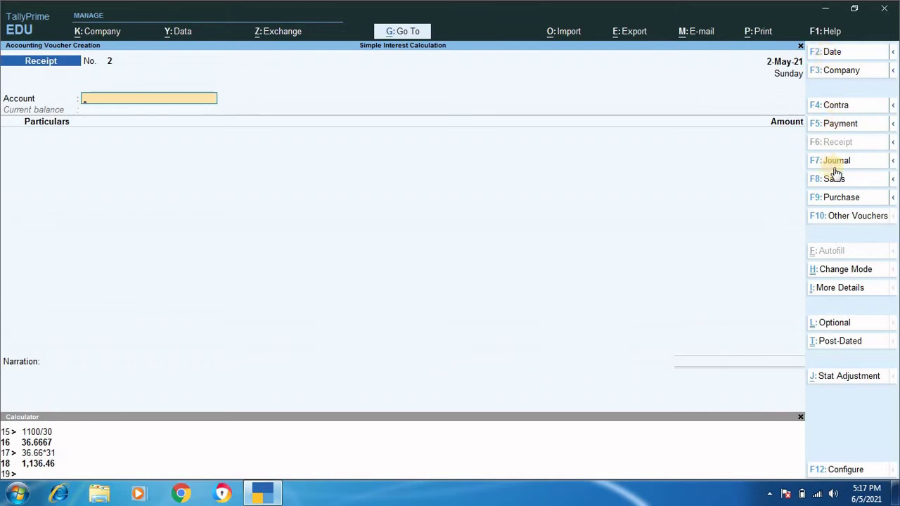
Start a payment voucher with Cash as the account and MK CORPORATION-SUPPLIER as the particulars ledger.
click(839, 127)
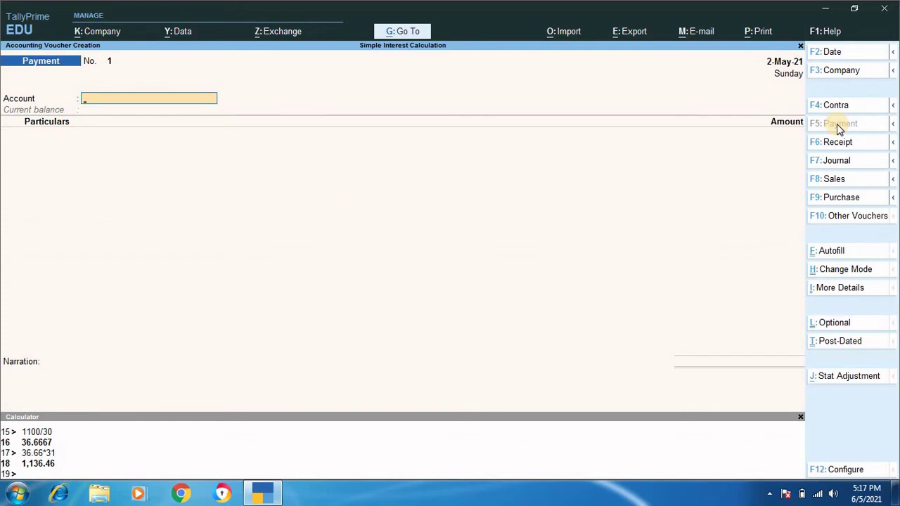
text(C)
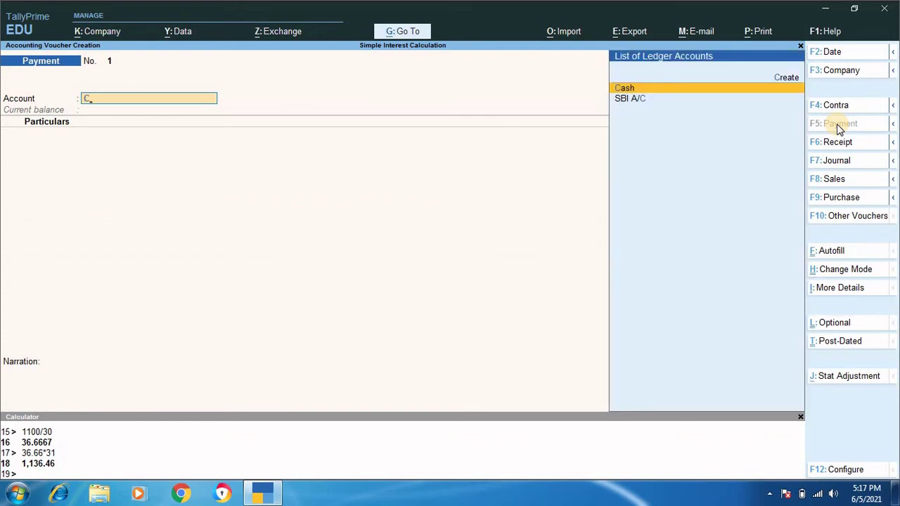
key(Return)
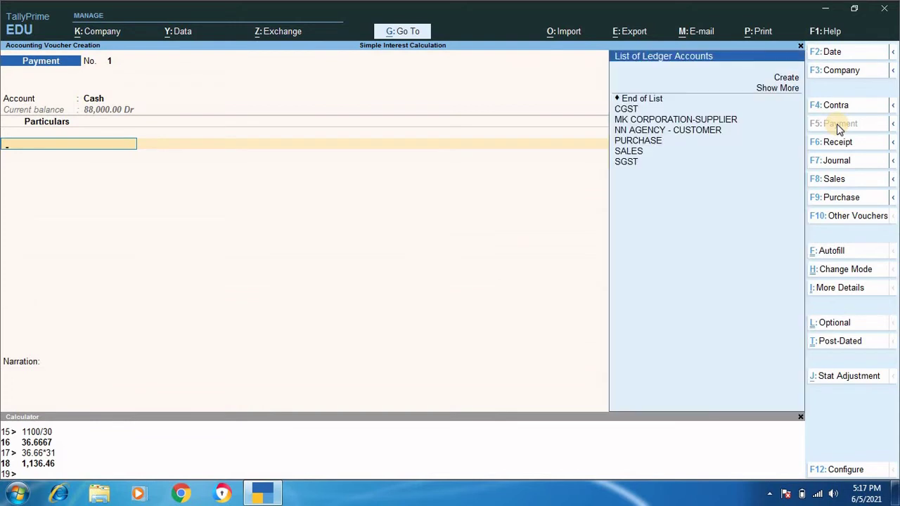
key(Down)
key(Down)
key(Down)
key(Down)
key(Down)
key(Return)
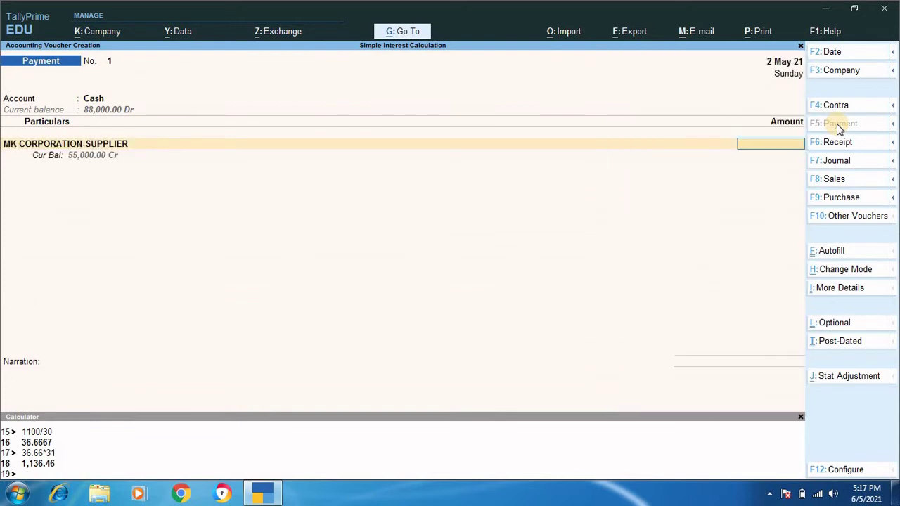
Enter a payment of 55000 as Agst Ref to bill 1, save the voucher and return to the Gateway of Tally.
text(55000)
key(Return)
key(Return)
key(Return)
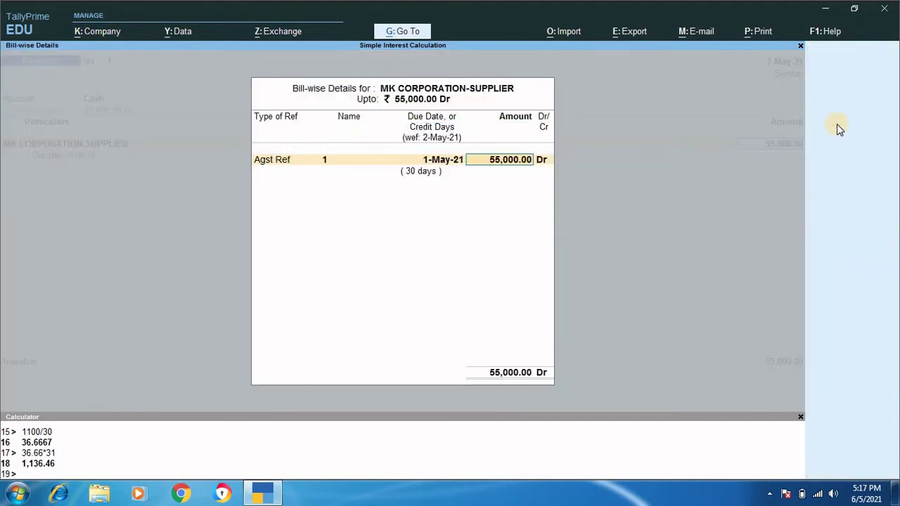
key(Return)
key(Return)
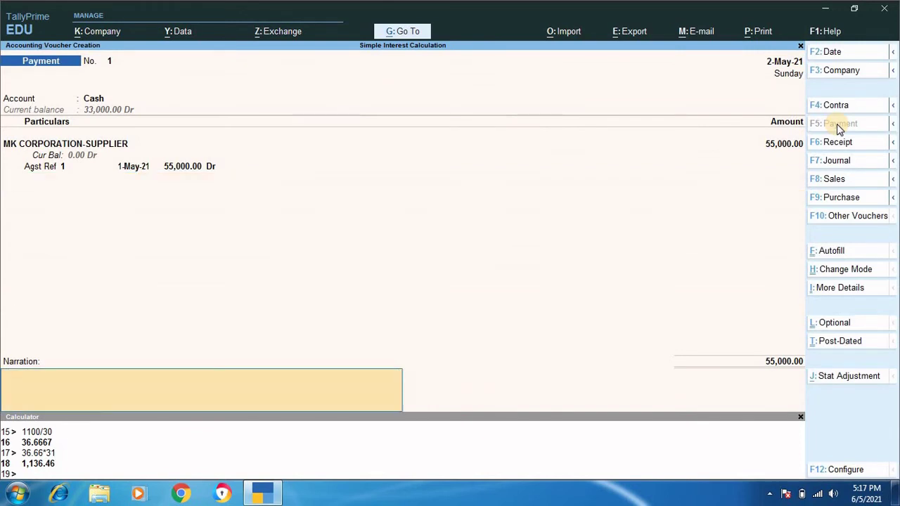
key(Return)
key(Return)
key(Return)
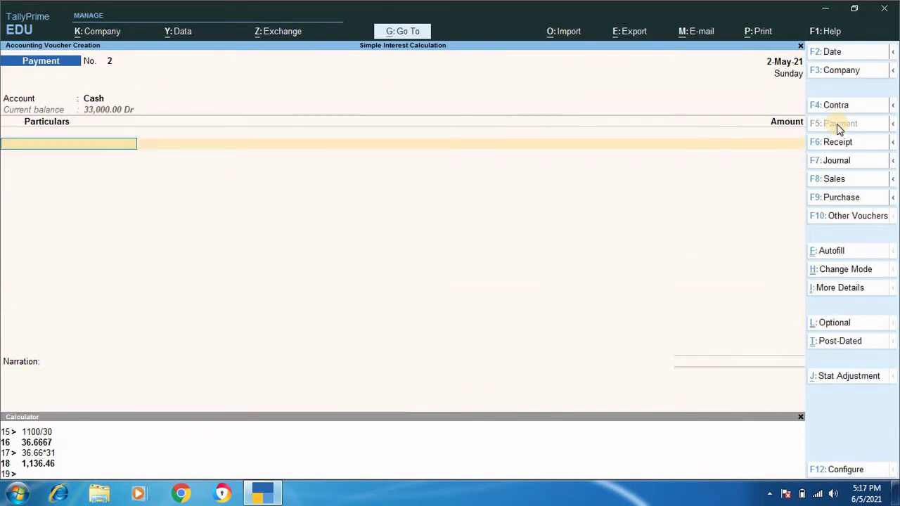
key(Escape)
key(Return)
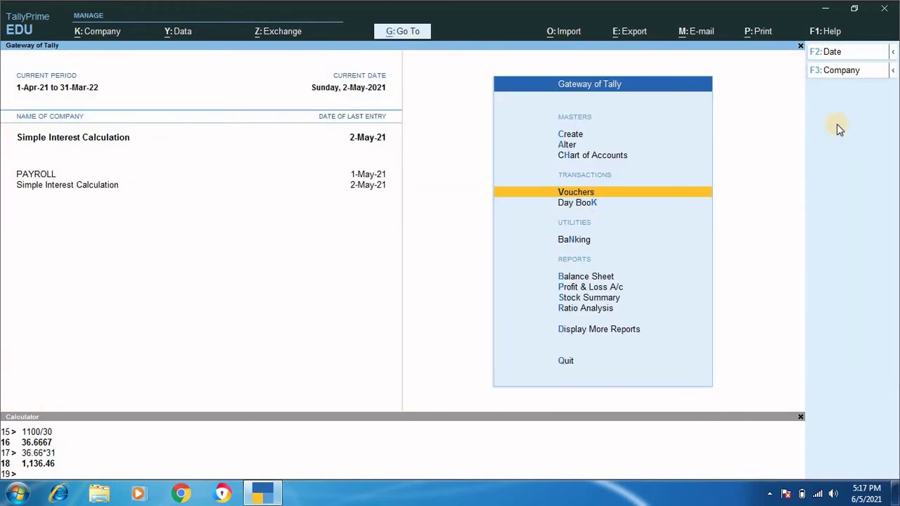
Open the Statements of Accounts among the additional display reports.
key(Down)
key(Down)
key(Down)
key(Down)
key(Down)
key(Down)
key(Down)
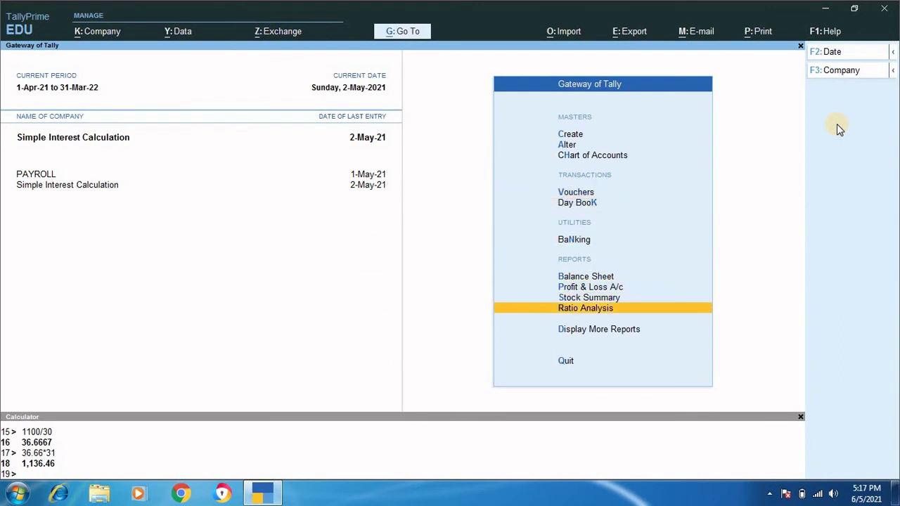
key(Return)
key(Down)
key(Down)
key(Down)
key(Down)
key(Down)
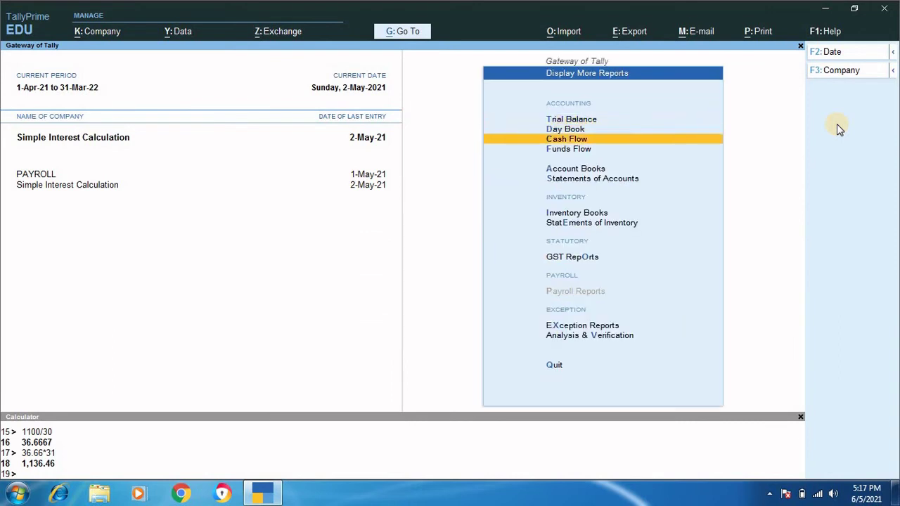
key(Return)
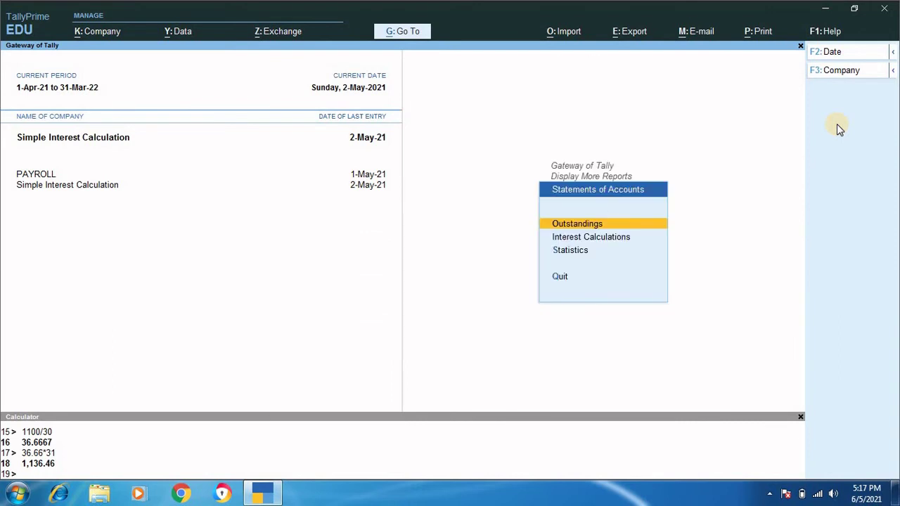
Open the Interest Receivable calculation and drill down through Sundry Debtors to the NN AGENCY - CUSTOMER ledger.
key(Down)
key(Return)
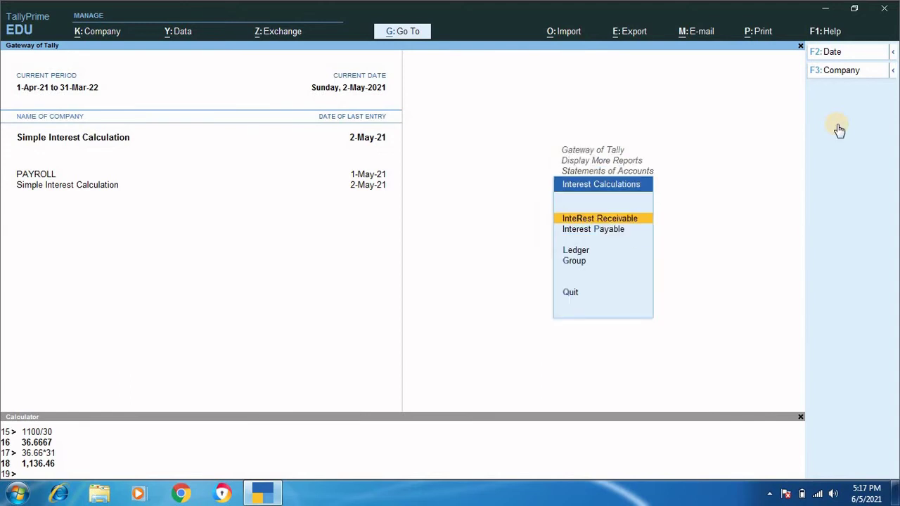
key(Return)
key(Return)
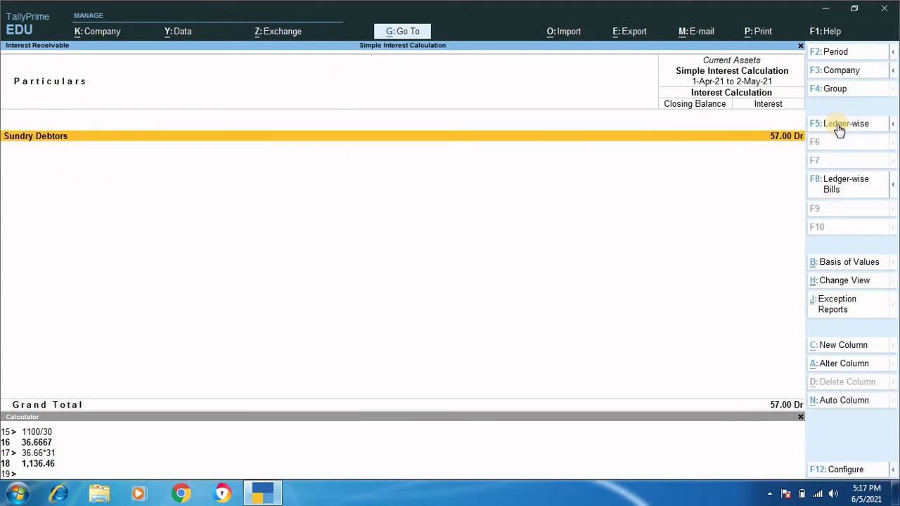
key(Return)
key(Return)
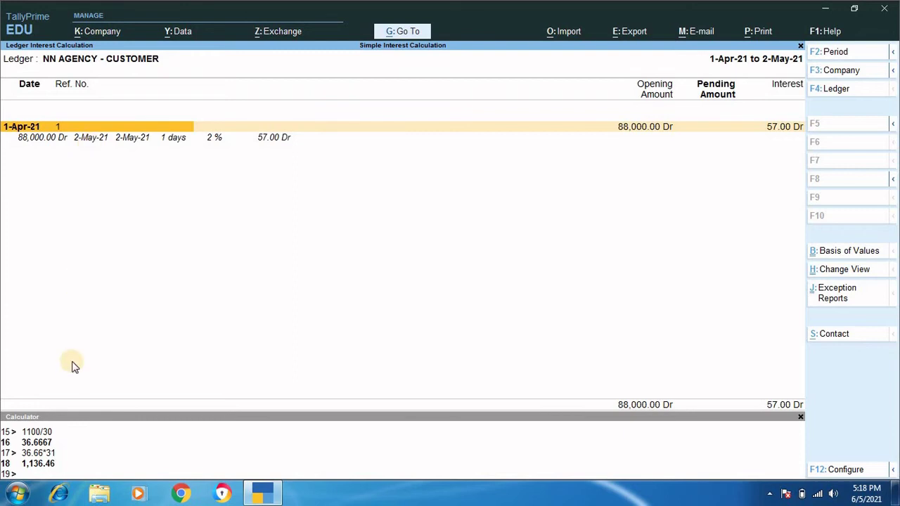
Check the customer's interest in the calculator by computing 88000*2/100 and 1760/31, and return to the report.
click(38, 475)
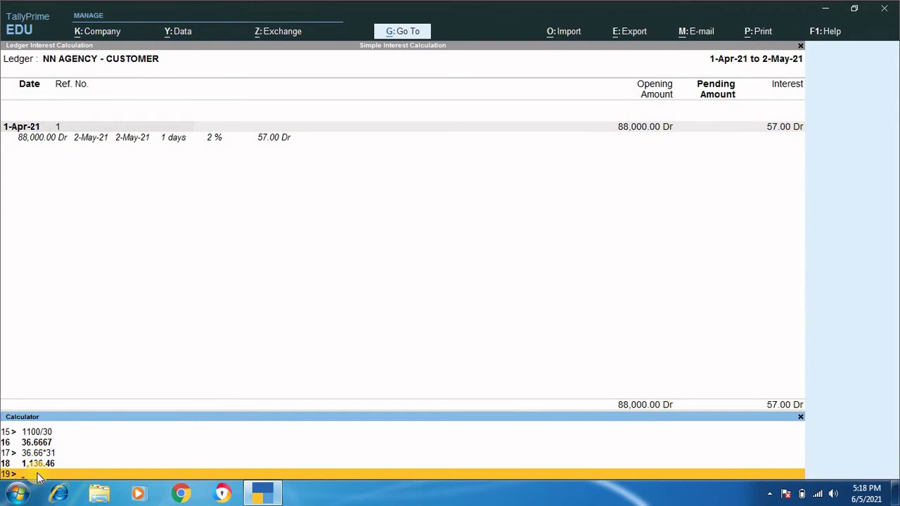
text(88000)
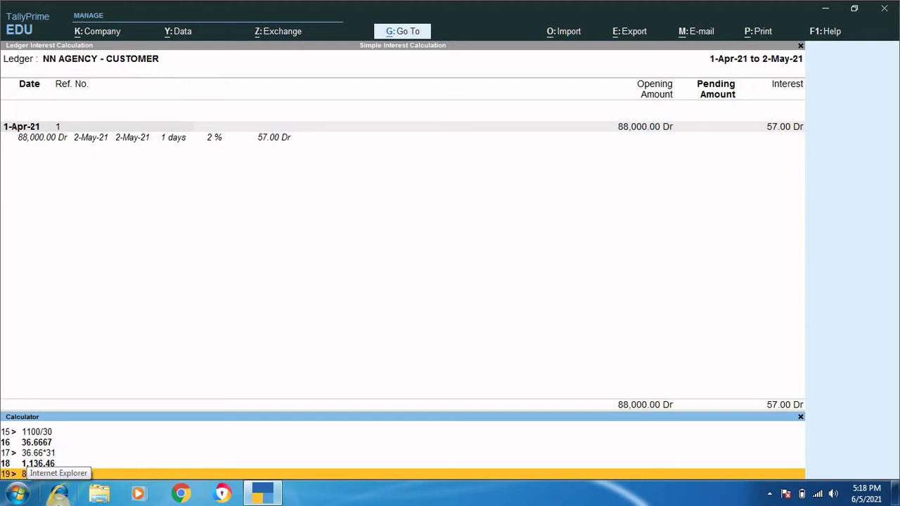
text(*2/100)
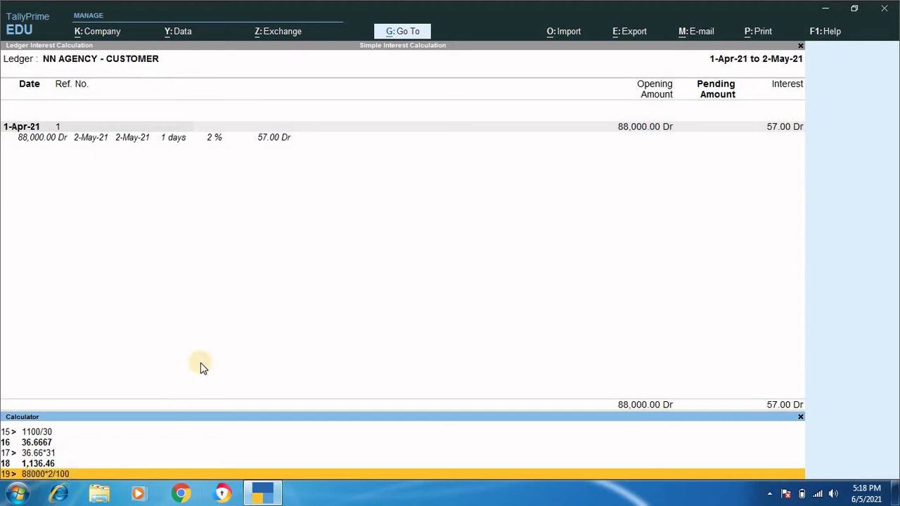
key(Return)
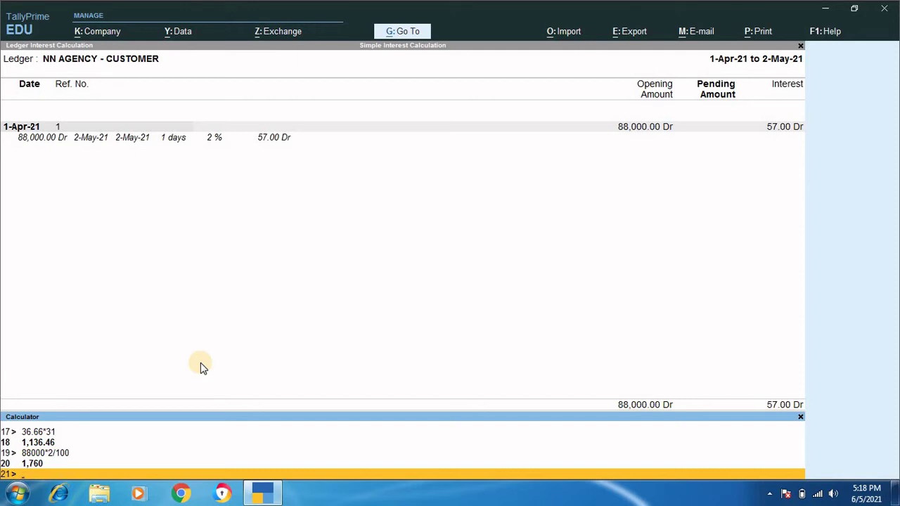
text(1760/31)
key(Return)
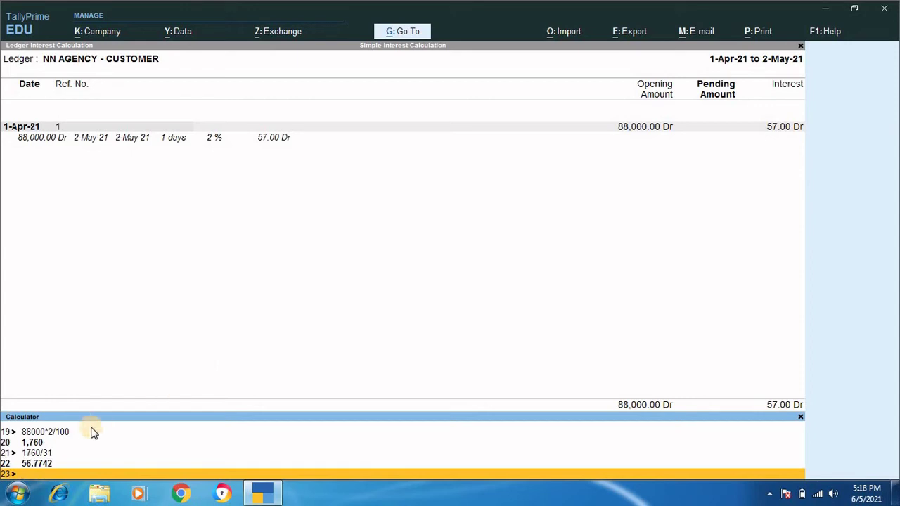
drag(52, 464, 42, 475)
click(338, 360)
Leave the Interest Receivable report and open Interest Payable, drilling down to the MK CORPORATION-SUPPLIER ledger's interest calculation.
key(Escape)
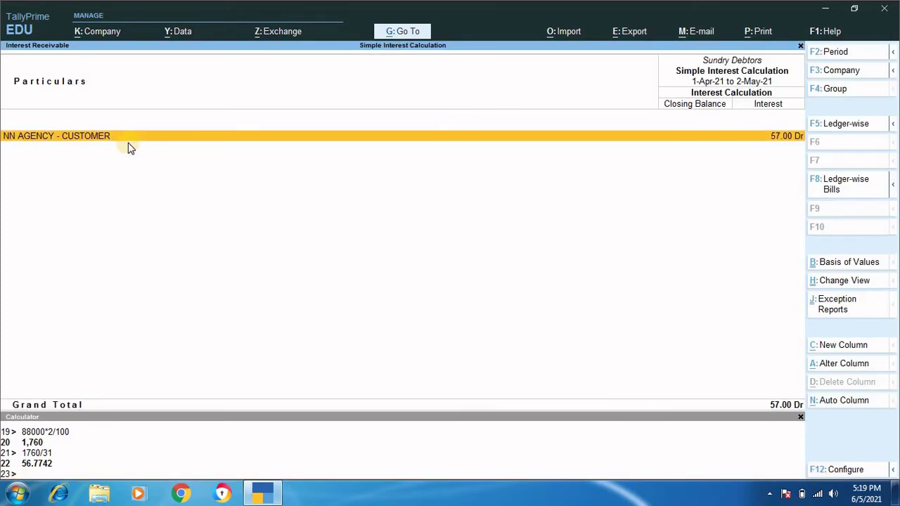
key(Escape)
key(Escape)
key(Escape)
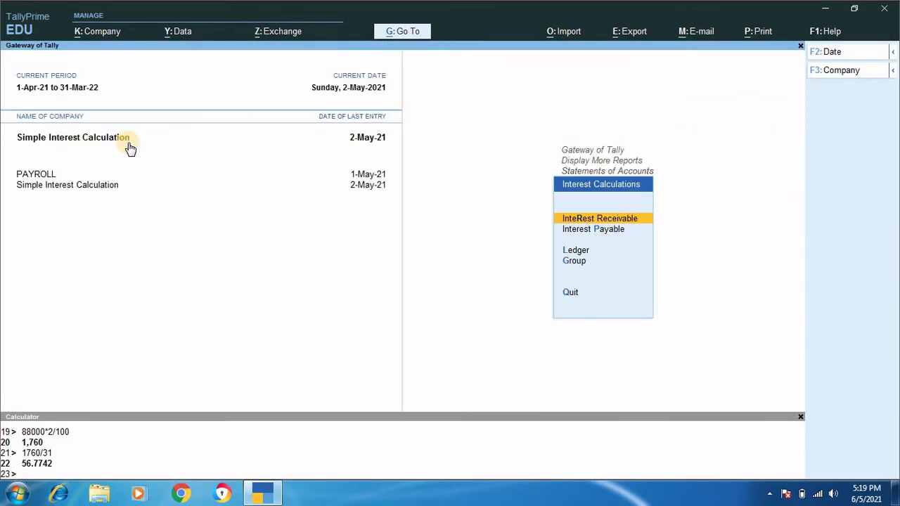
key(Down)
key(Return)
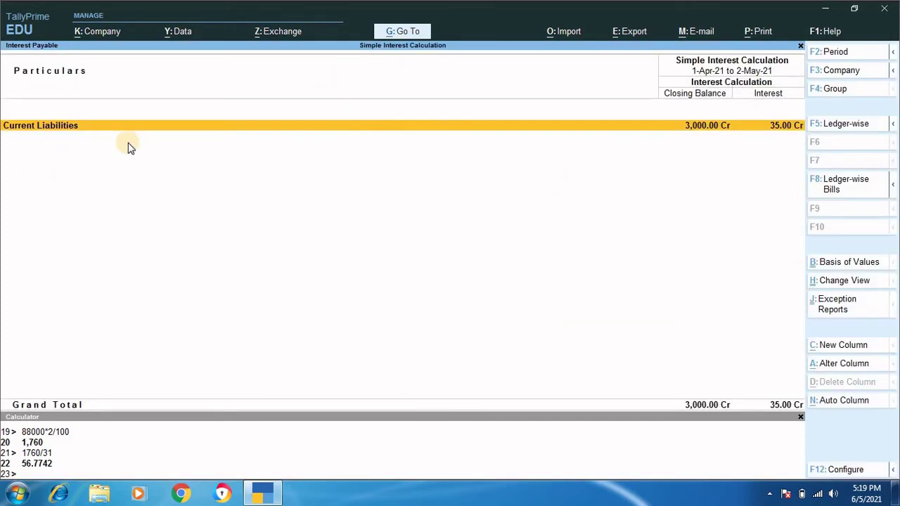
key(Return)
key(Return)
key(Return)
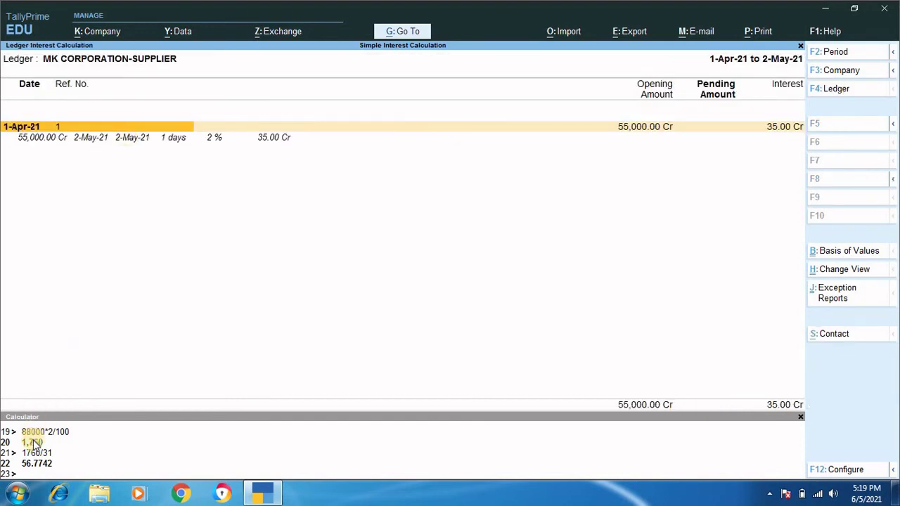
Check the supplier's interest in the calculator by computing 55000*2/100 and 1100/31.
click(33, 476)
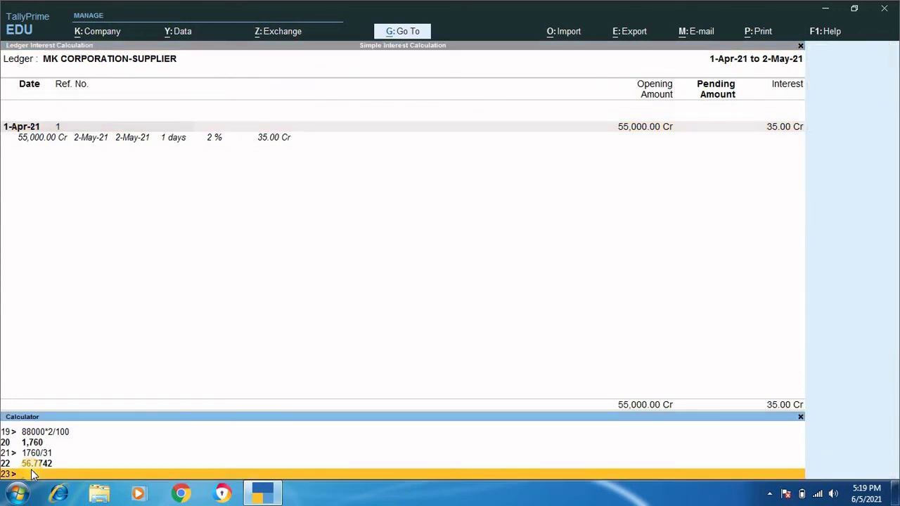
text(5)
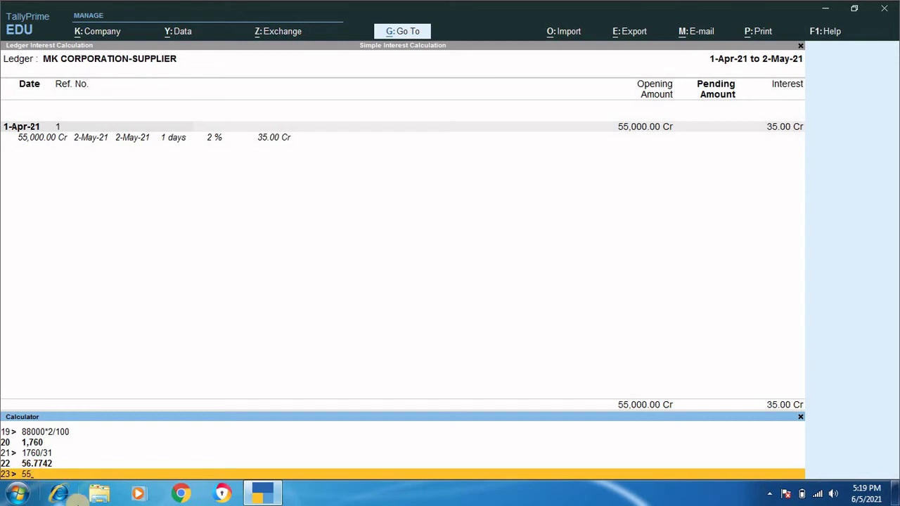
text(6000*2/1)
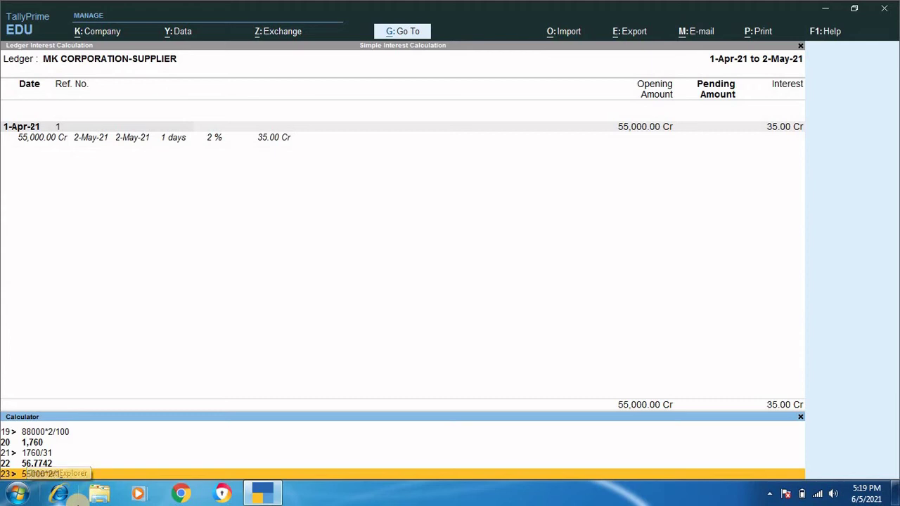
text(00)
key(Return)
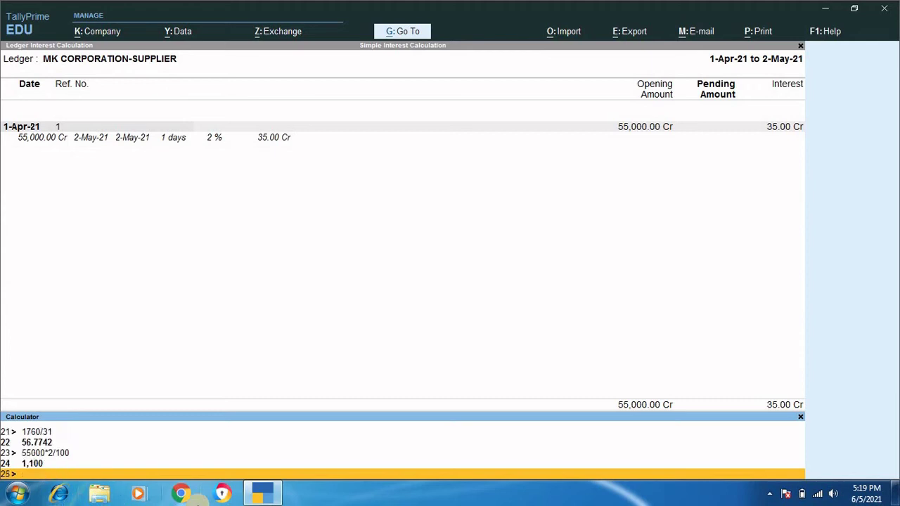
text(1)
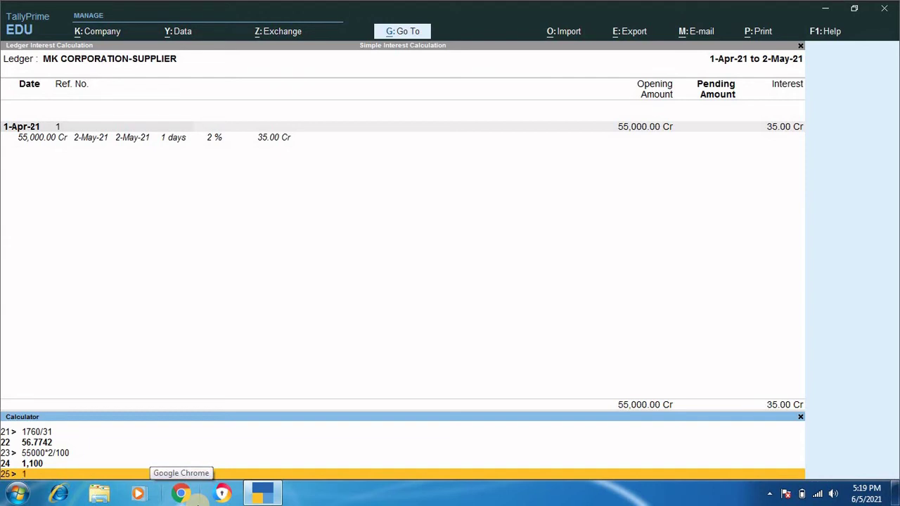
text(100/31)
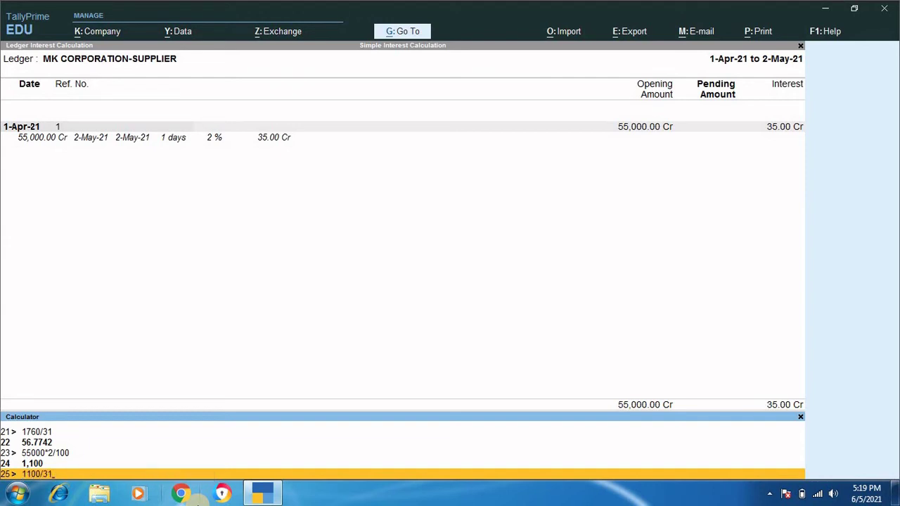
key(Return)
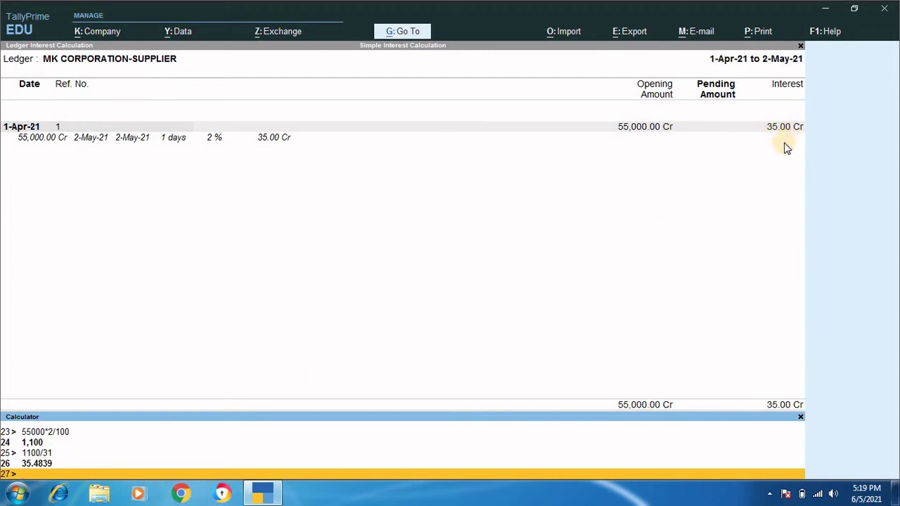
Close the Interest Payable report and return to the Gateway of Tally.
key(ctrl+m)
key(Escape)
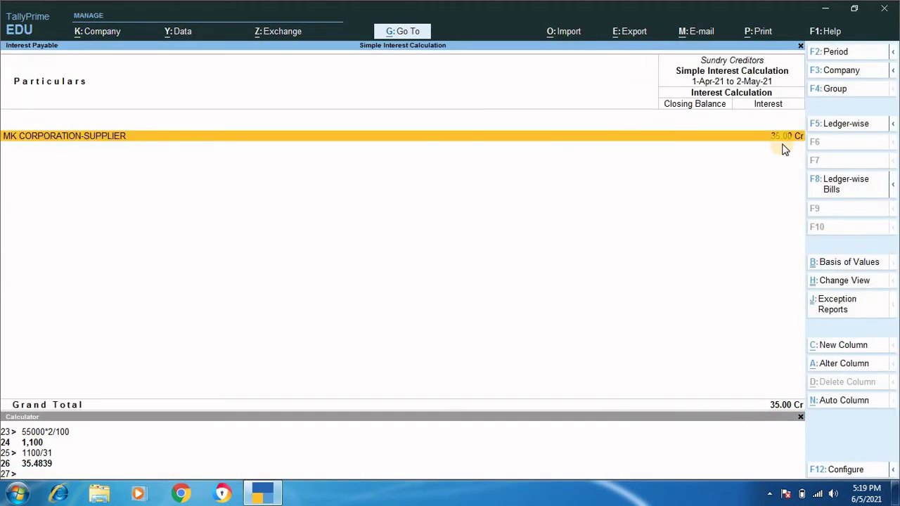
key(Escape)
key(Escape)
key(Escape)
key(Escape)
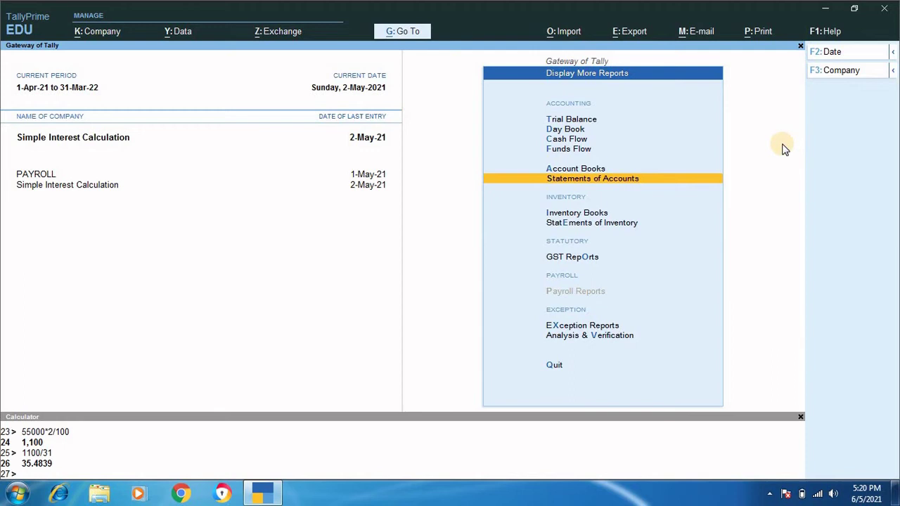
key(Escape)
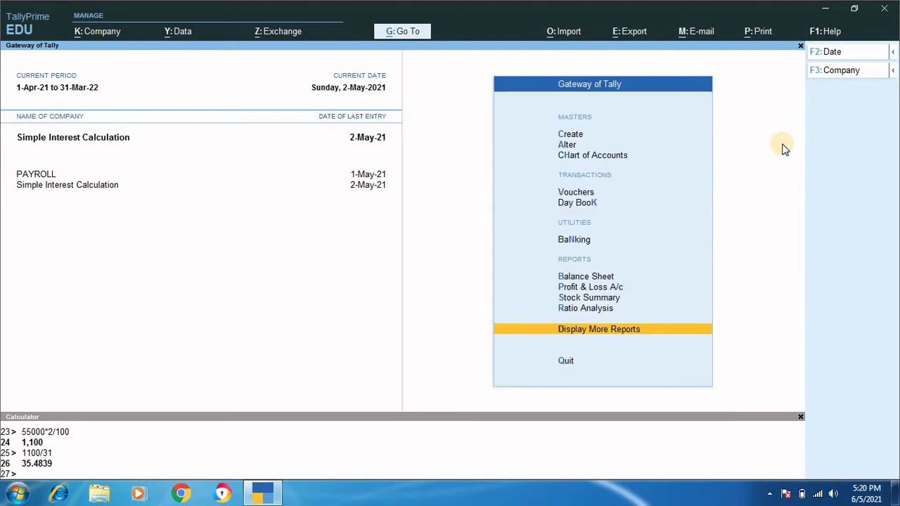
Open the Day Book from the Gateway of Tally.
key(Up)
key(Up)
key(Up)
key(Up)
key(Up)
key(Up)
key(Up)
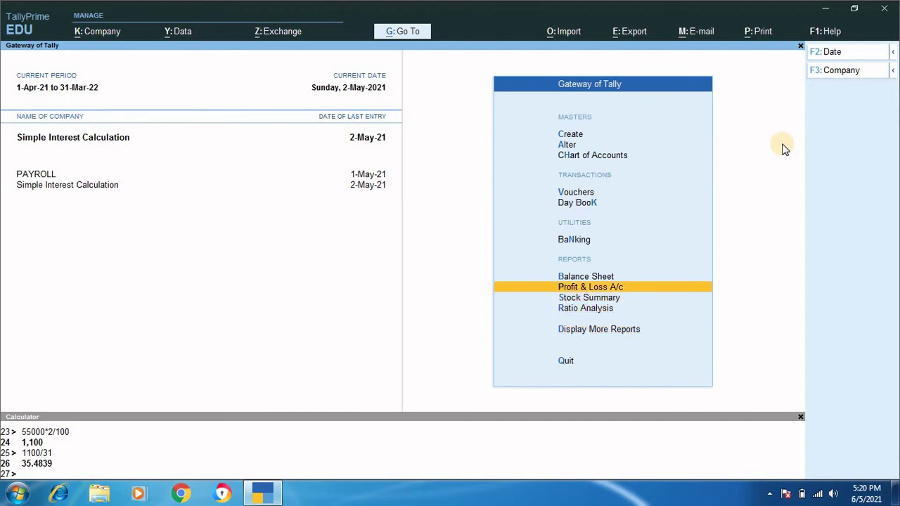
key(Down)
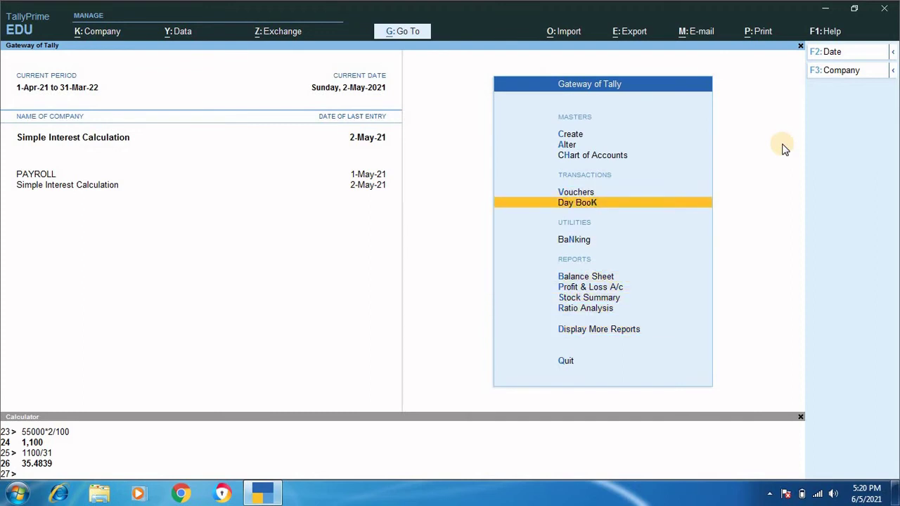
key(Return)
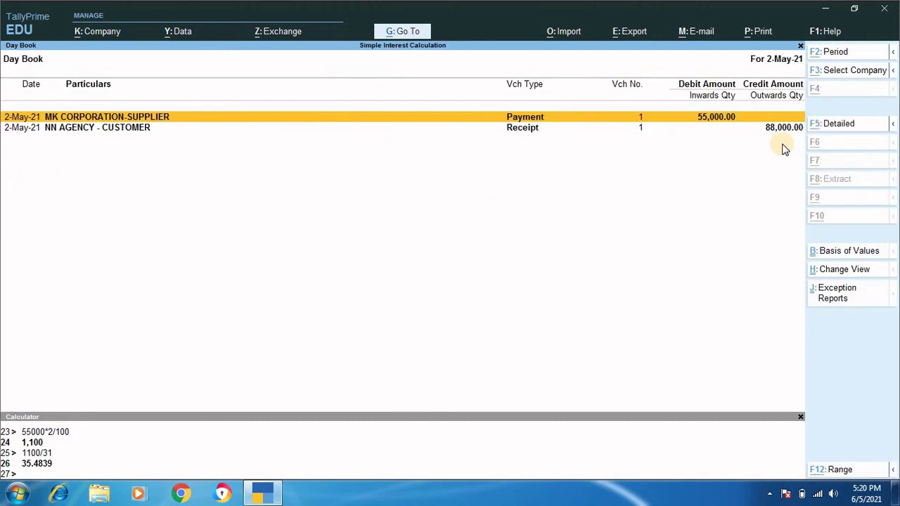
Delete the MK CORPORATION-SUPPLIER payment voucher and the NN AGENCY - CUSTOMER receipt voucher dated 2-May-21.
key(alt+d)
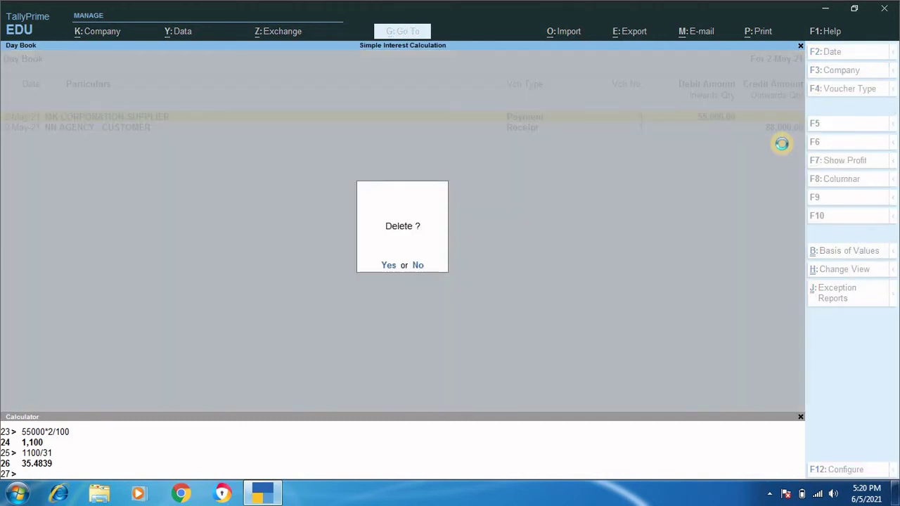
key(Return)
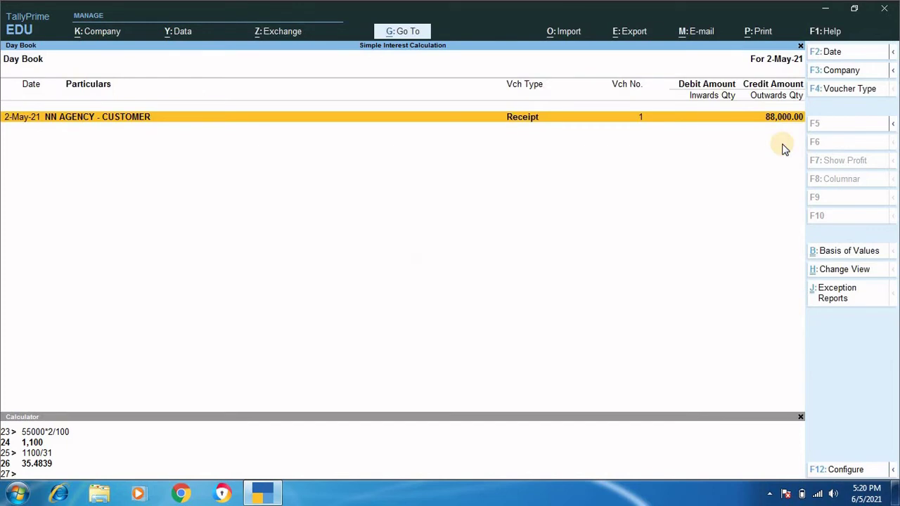
key(alt+d)
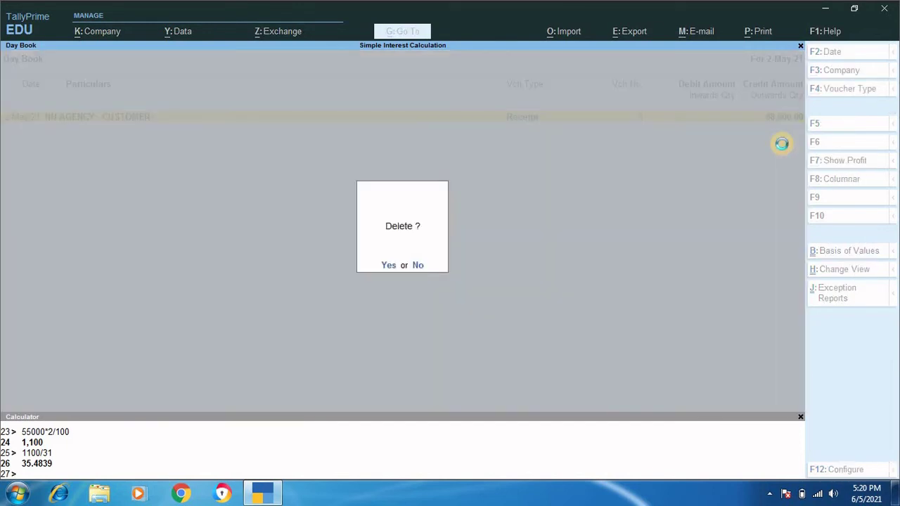
key(Return)
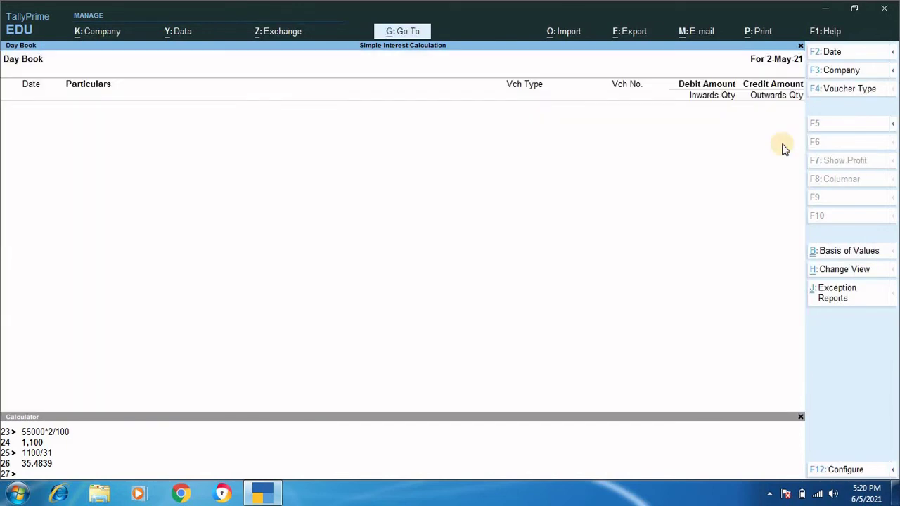
Change the Day Book date to 1/4/21 and delete the NN AGENCY - CUSTOMER sales voucher.
click(830, 56)
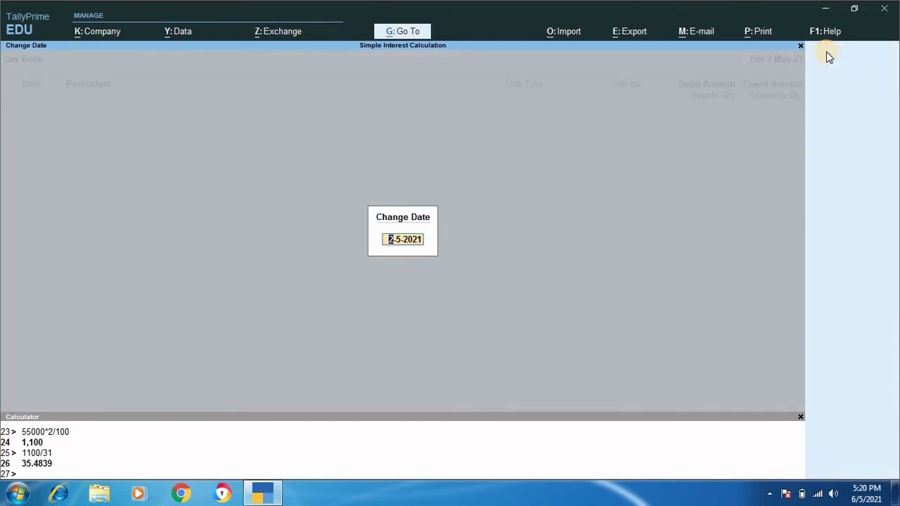
text(1/4/21)
key(Return)
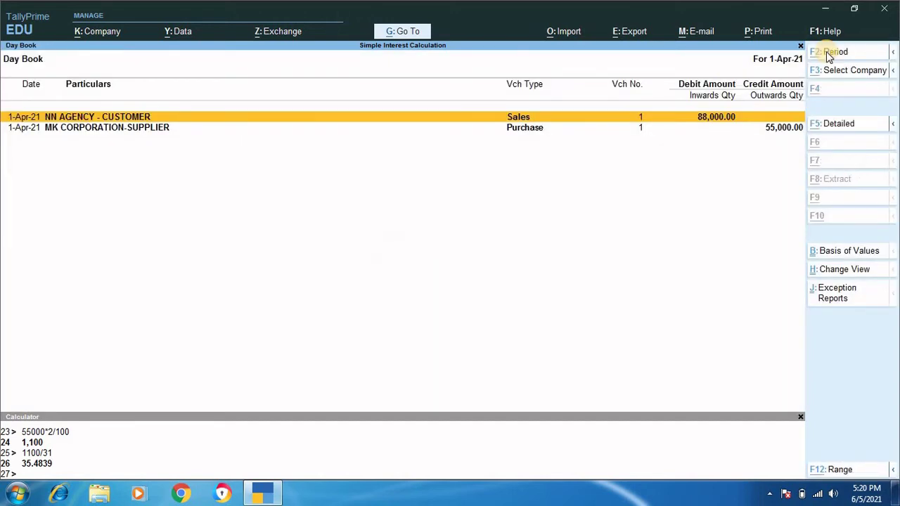
key(alt+d)
key(y)
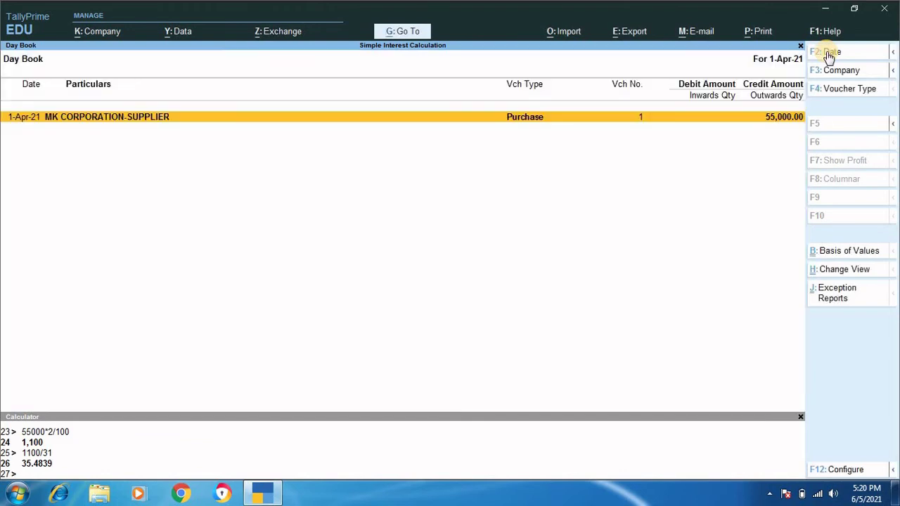
Delete the MK CORPORATION-SUPPLIER purchase voucher dated 1-Apr-21 and return to the Gateway of Tally.
key(alt+d)
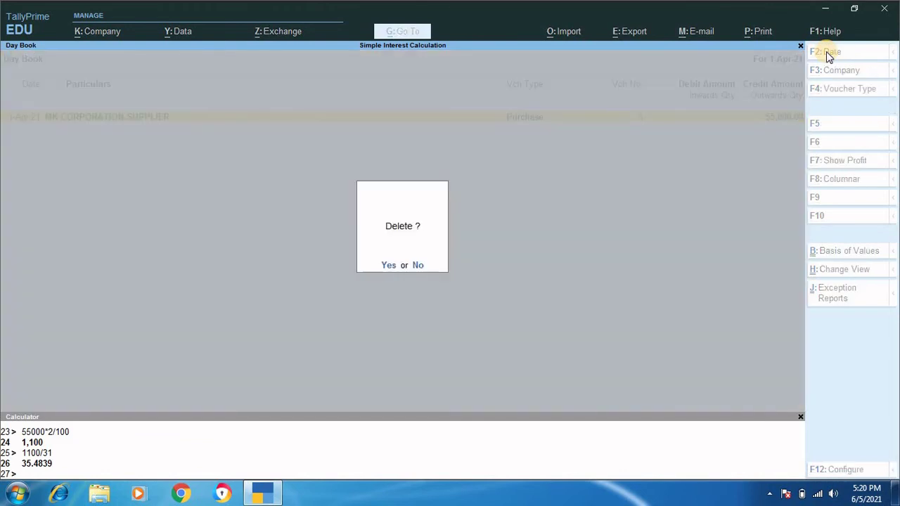
key(y)
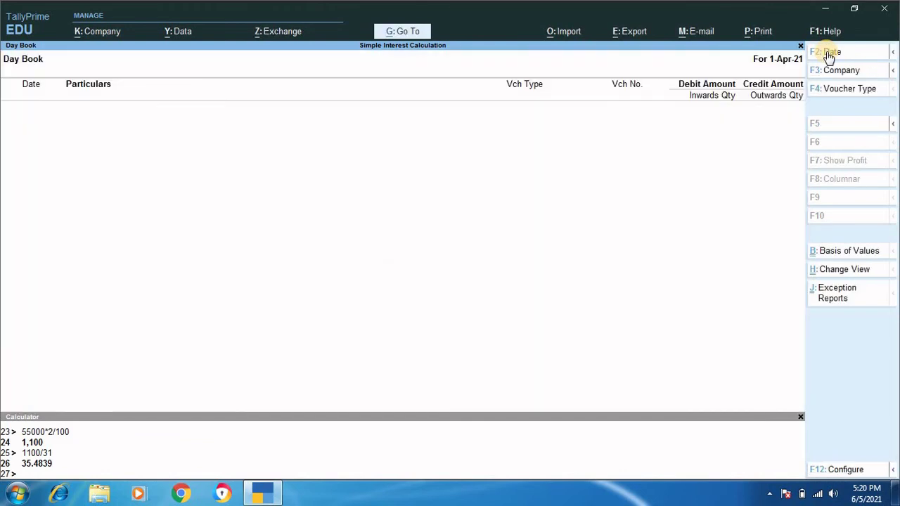
key(Escape)
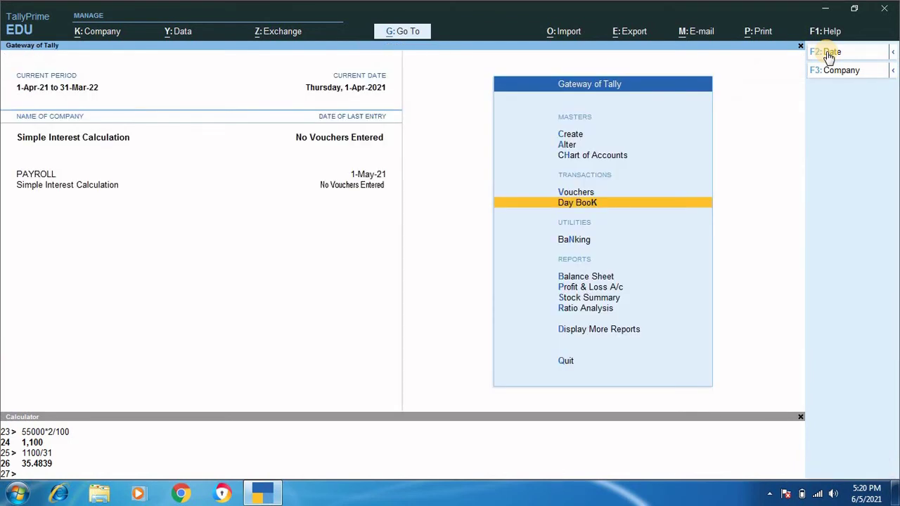
Open the MK CORPORATION-SUPPLIER ledger for alteration.
key(Up)
key(Up)
key(Up)
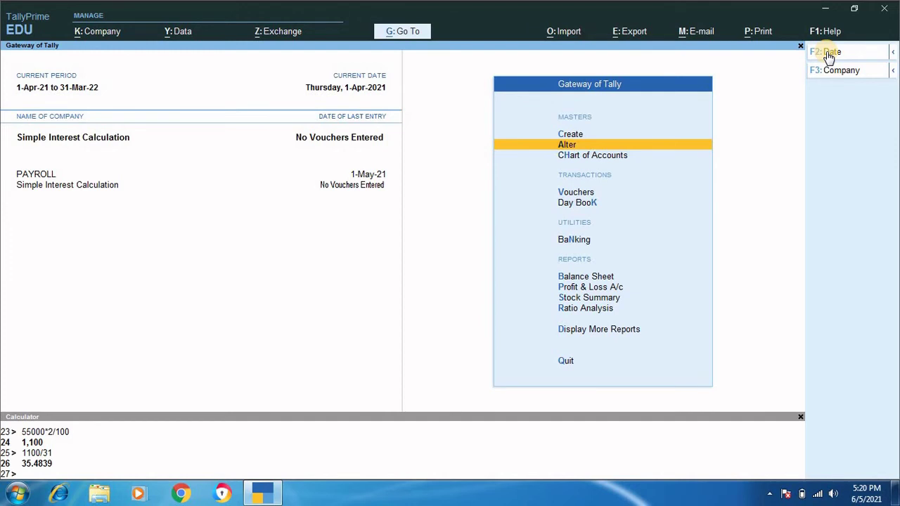
key(Return)
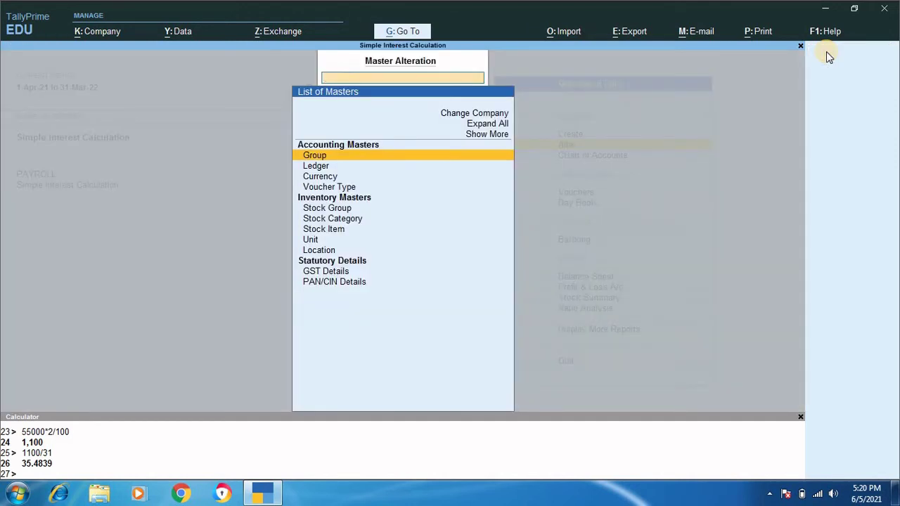
key(Down)
key(Return)
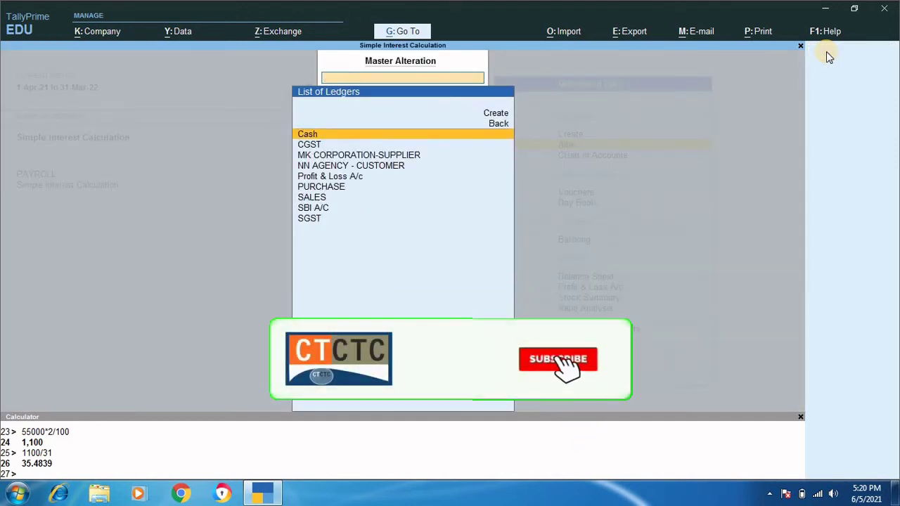
key(Down)
key(Down)
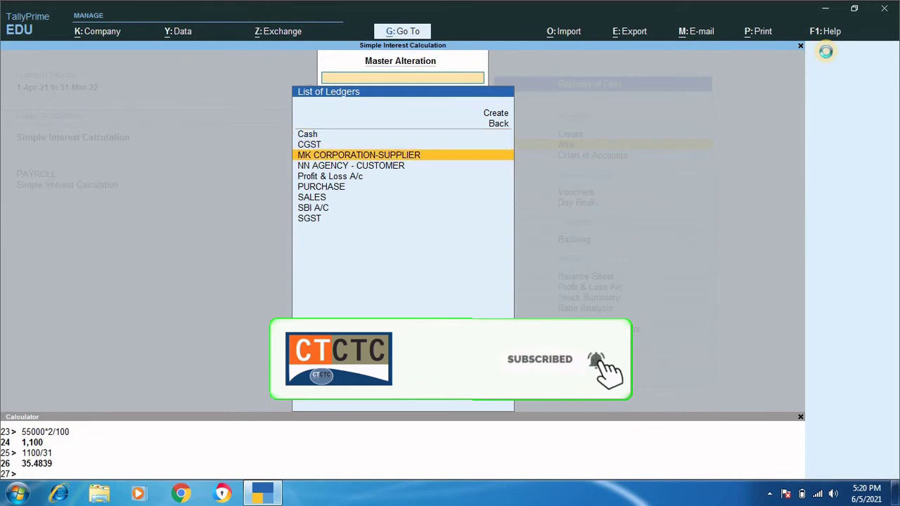
key(Return)
Keep the MK CORPORATION-SUPPLIER ledger's bill-by-bill settings and open its interest parameters.
key(Return)
key(Return)
key(Return)
key(Return)
key(Return)
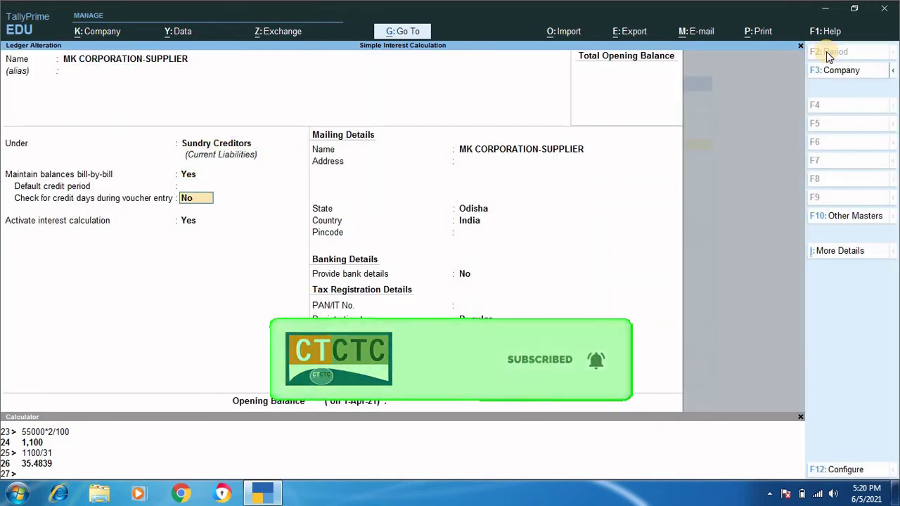
key(Return)
key(Return)
key(Return)
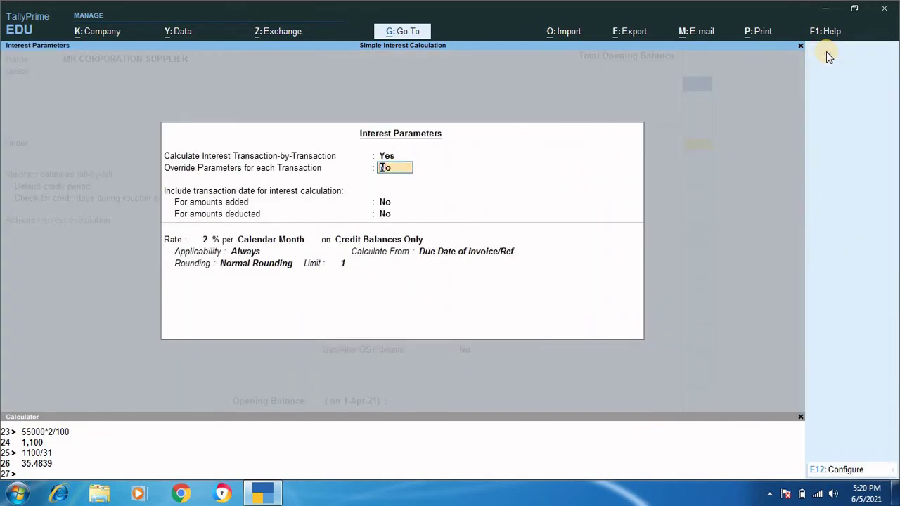
Set MK CORPORATION-SUPPLIER's interest to calculate from Eff. Date of Transaction, keeping the other rate and rounding parameters.
key(Return)
key(Return)
key(Return)
key(Return)
key(Return)
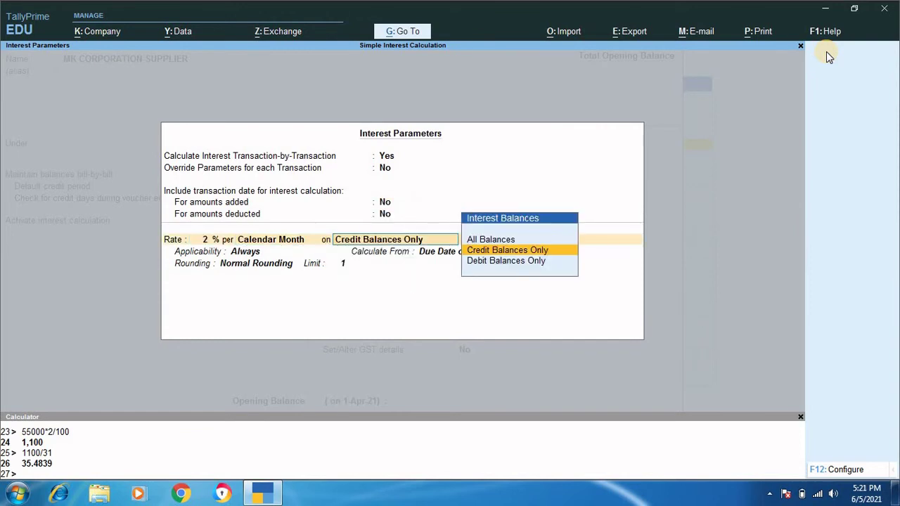
key(Return)
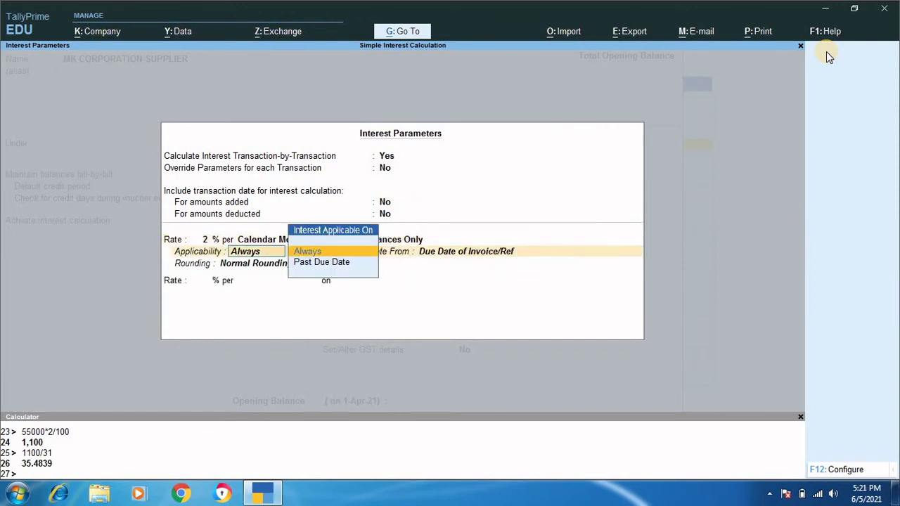
key(Return)
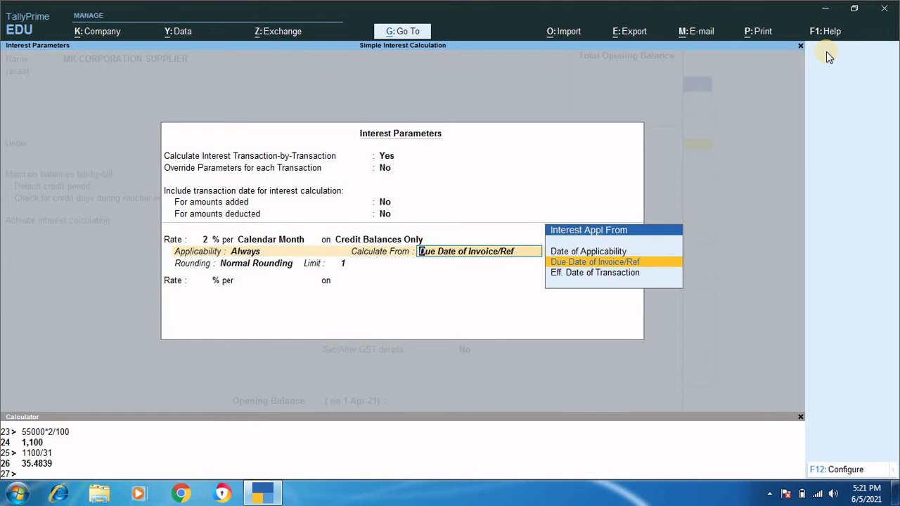
key(Down)
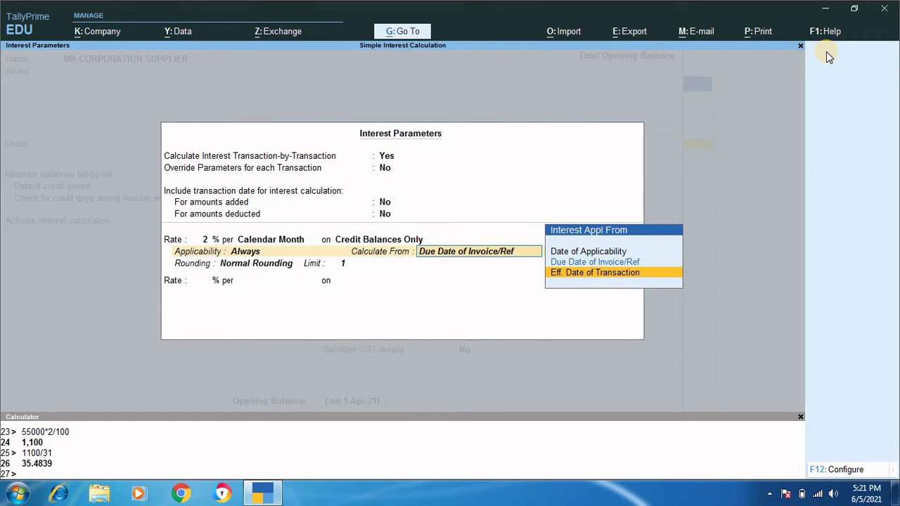
key(Return)
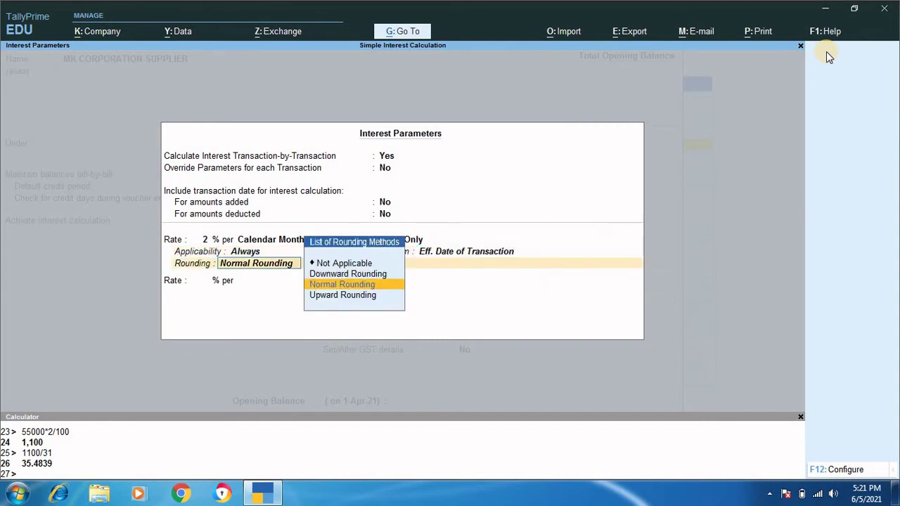
key(Return)
key(Return)
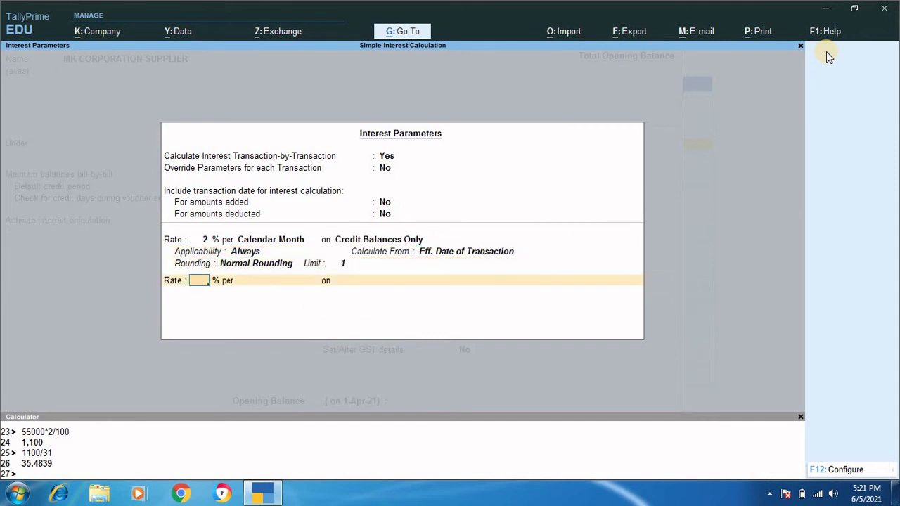
Accept the interest parameters and save the MK CORPORATION-SUPPLIER ledger with its remaining details as they are.
key(Return)
key(Return)
key(Return)
key(Return)
key(Return)
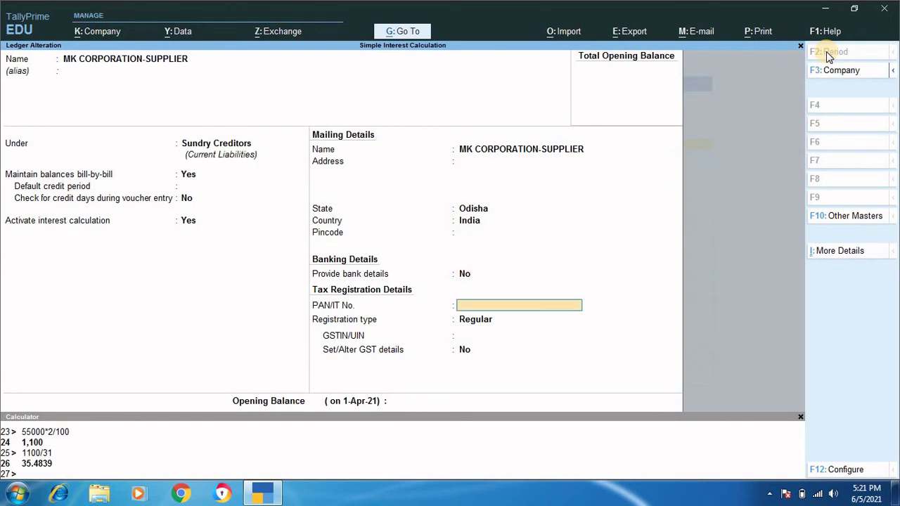
key(Return)
key(Return)
key(Return)
key(Return)
key(Return)
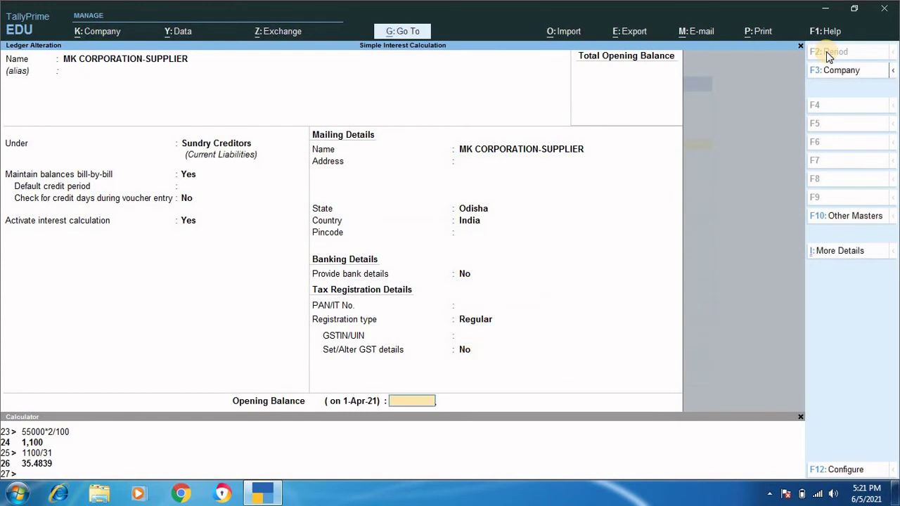
key(Return)
key(Return)
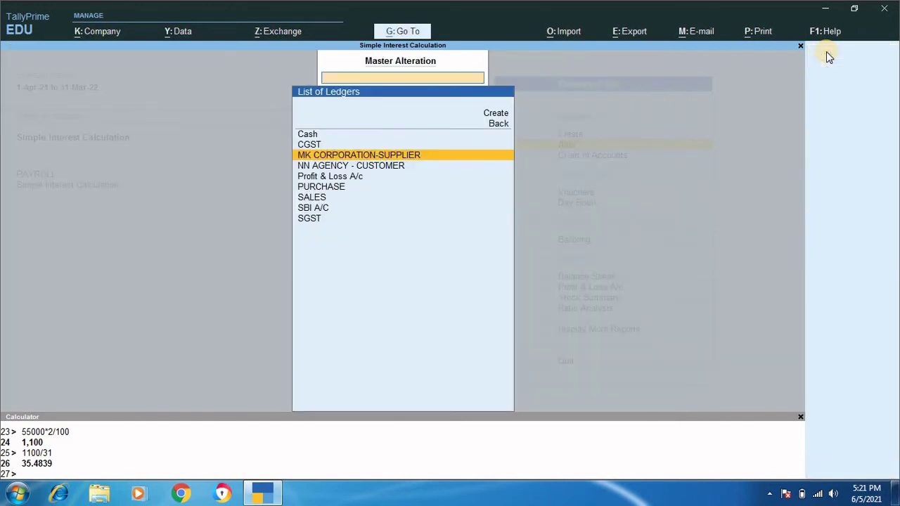
Open the NN AGENCY - CUSTOMER ledger for alteration and bring up its interest parameters.
key(Down)
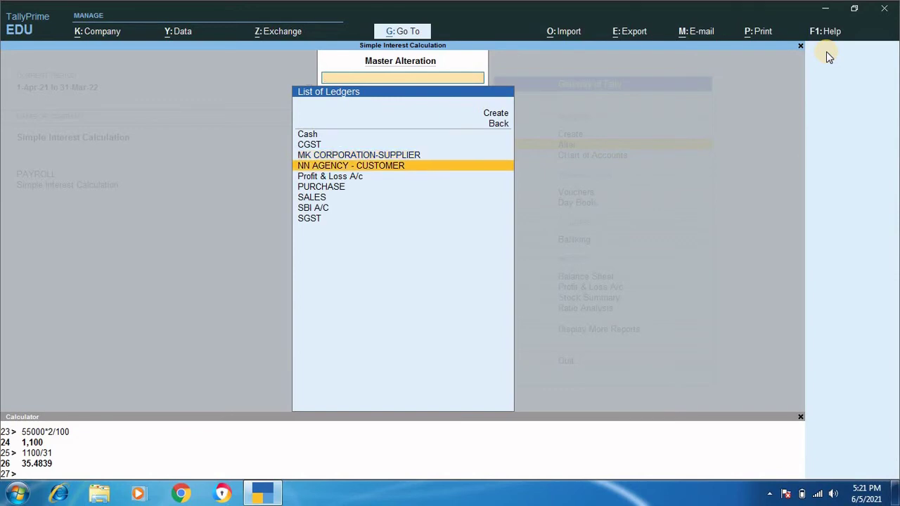
key(Return)
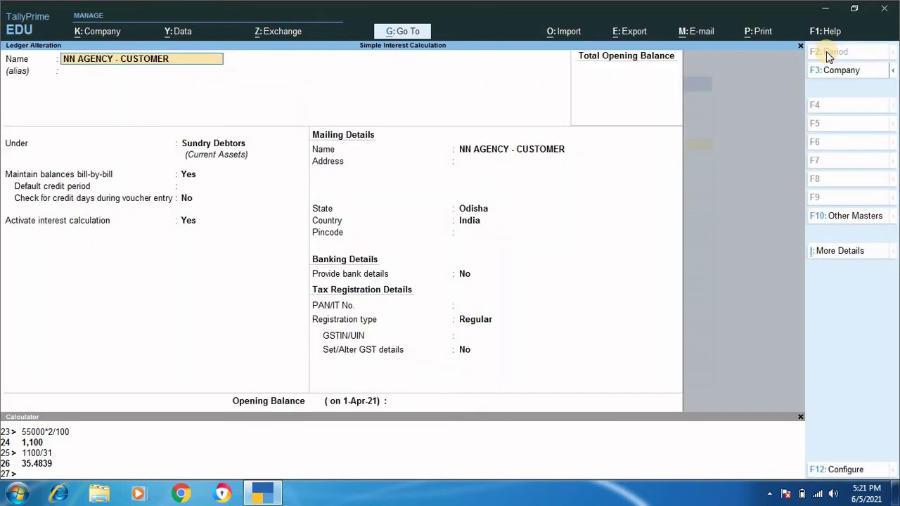
key(Return)
key(Return)
key(Return)
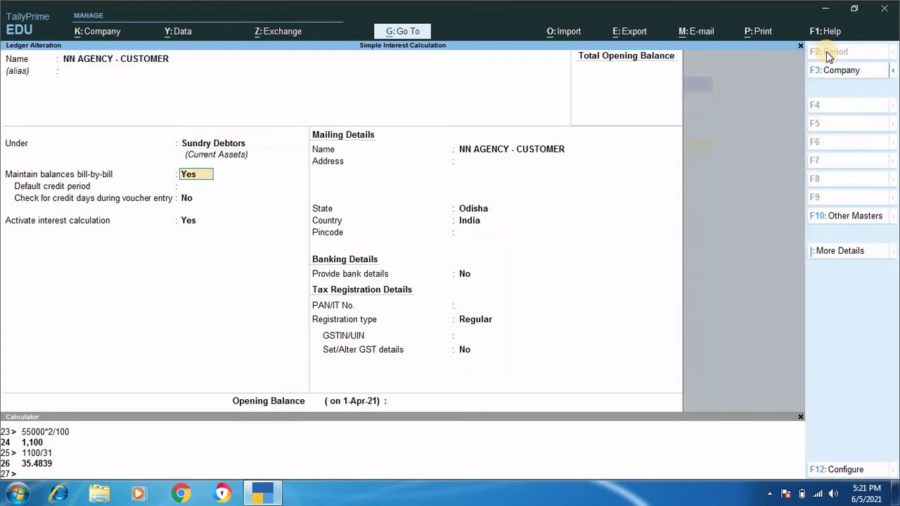
key(Return)
key(Return)
key(Return)
key(Return)
key(Return)
key(Return)
key(Return)
key(Return)
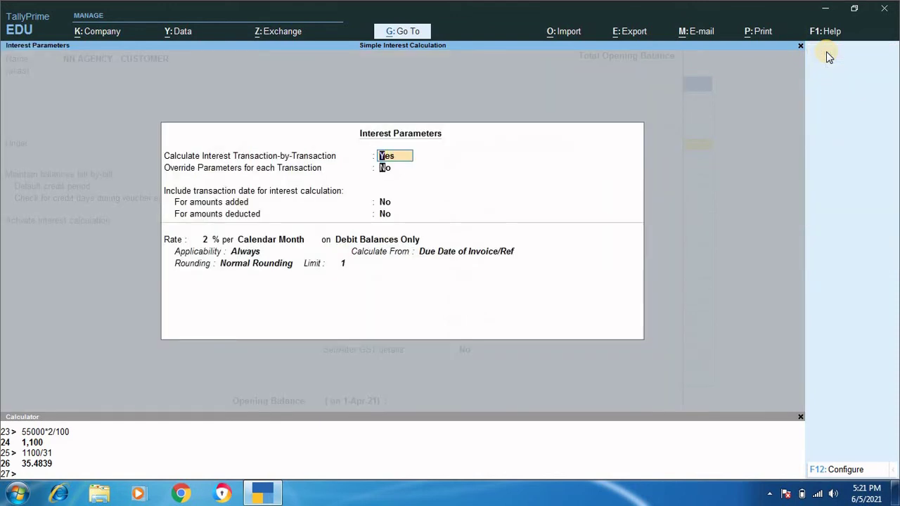
Set NN AGENCY - CUSTOMER's interest to calculate from Eff. Date of Transaction, keeping the other rate and rounding parameters.
key(Return)
key(Return)
key(Return)
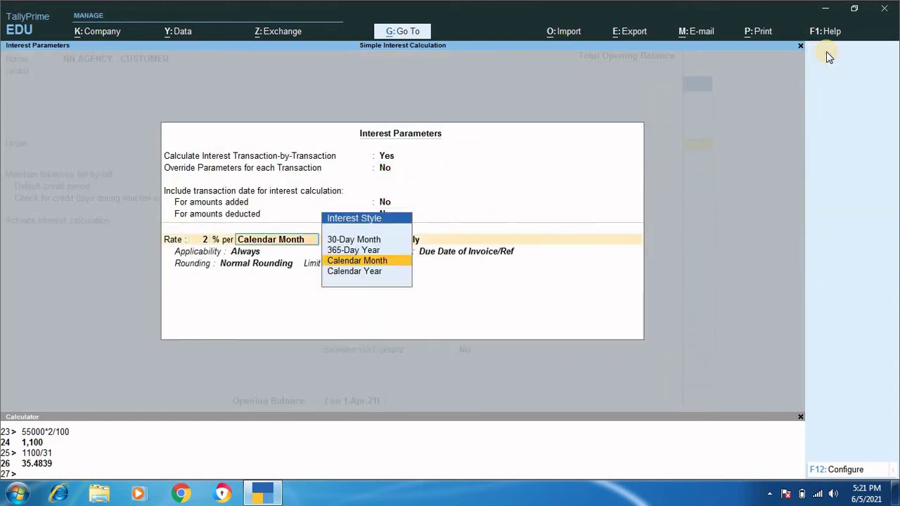
key(Return)
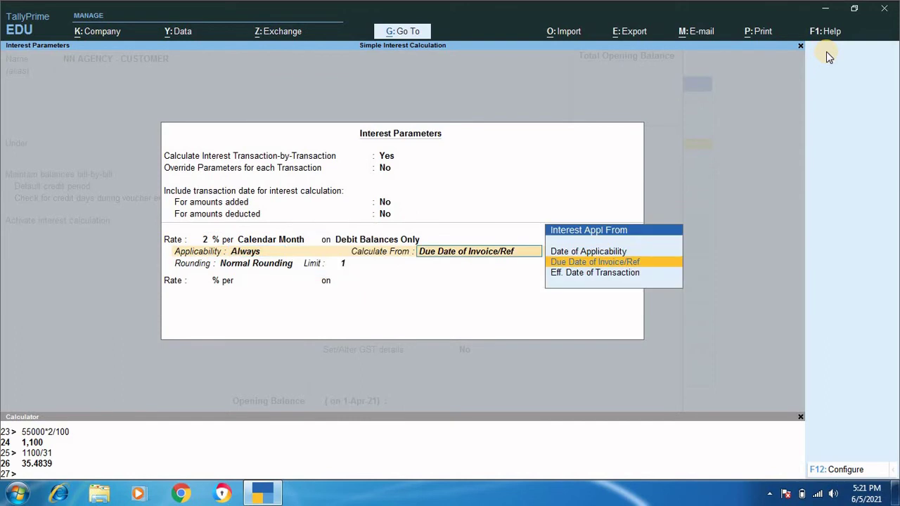
key(Down)
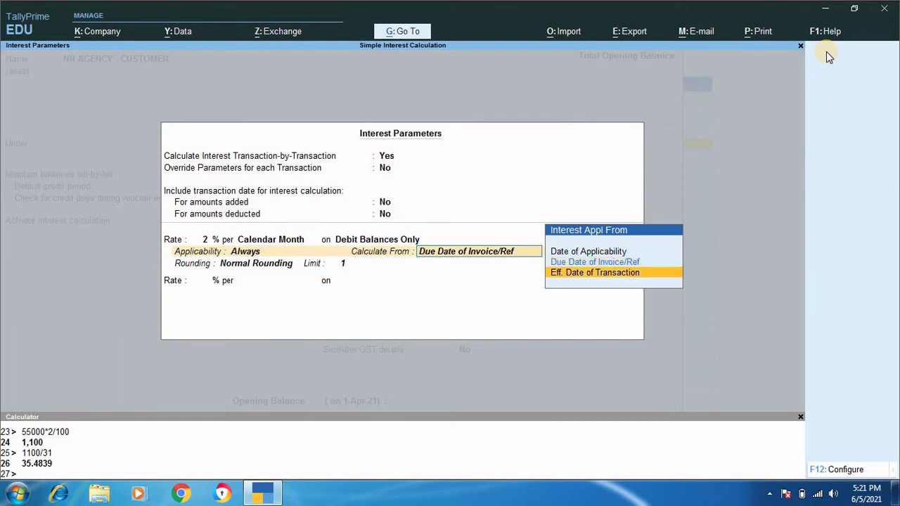
key(Return)
key(Return)
key(Return)
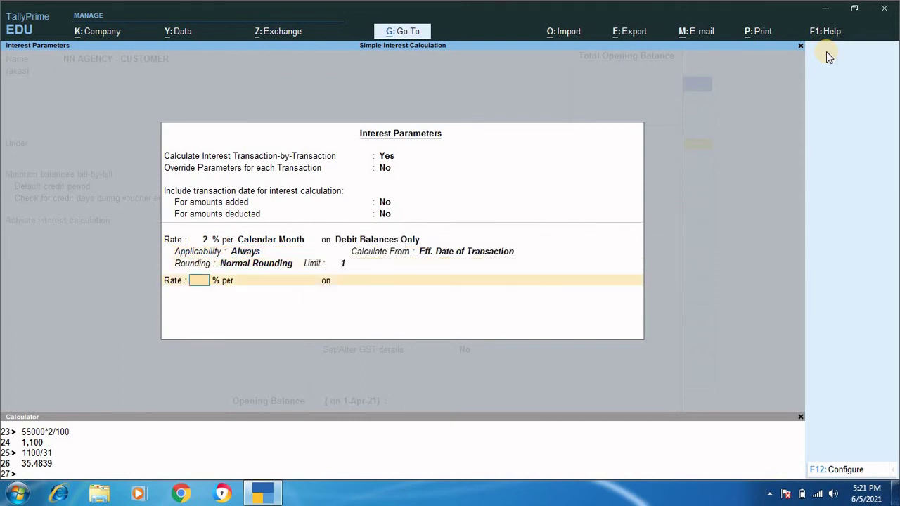
Save the NN AGENCY - CUSTOMER ledger with its remaining details as they are and return to the Gateway of Tally.
key(Return)
key(Return)
key(Return)
key(Return)
key(Return)
key(Return)
key(Return)
key(Return)
key(Return)
key(Return)
key(Return)
key(Return)
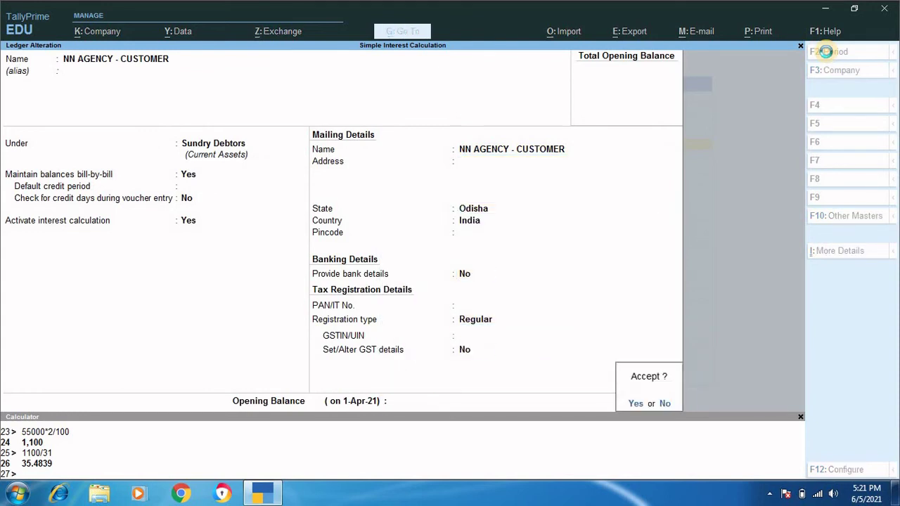
key(Return)
key(Escape)
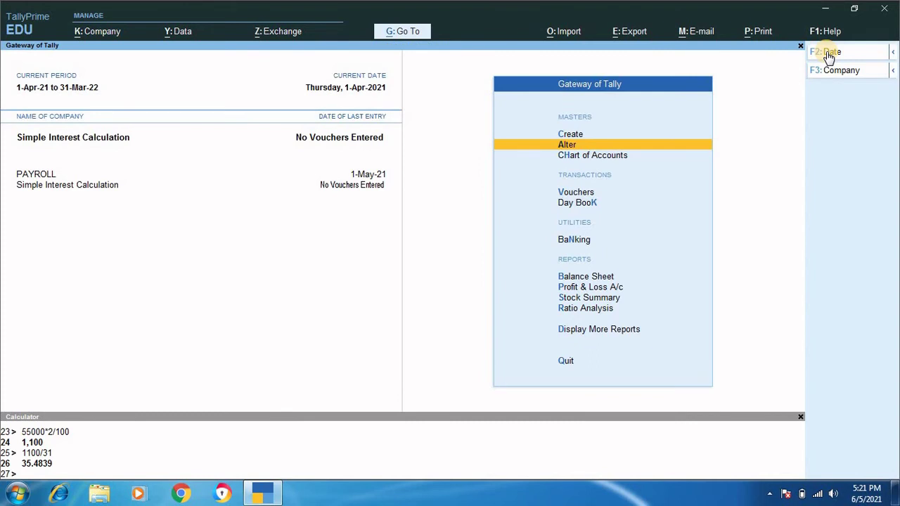
key(Down)
key(Down)
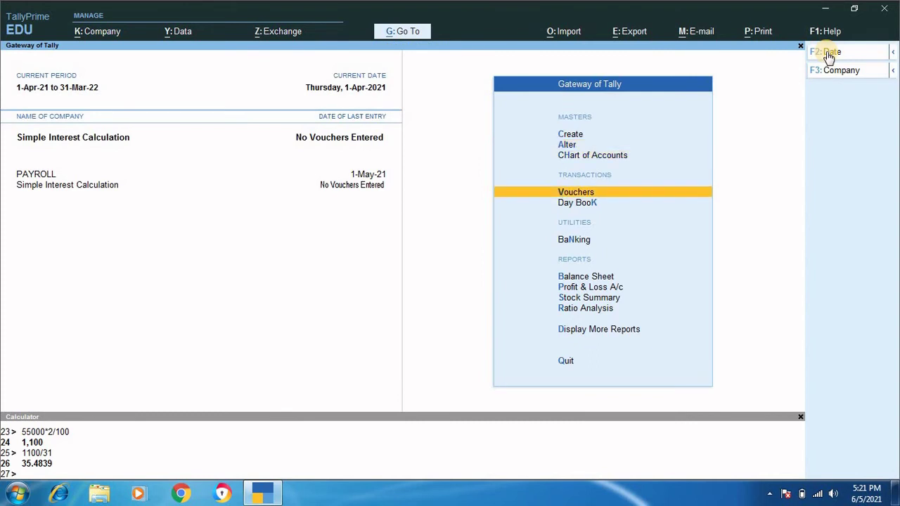
key(Return)
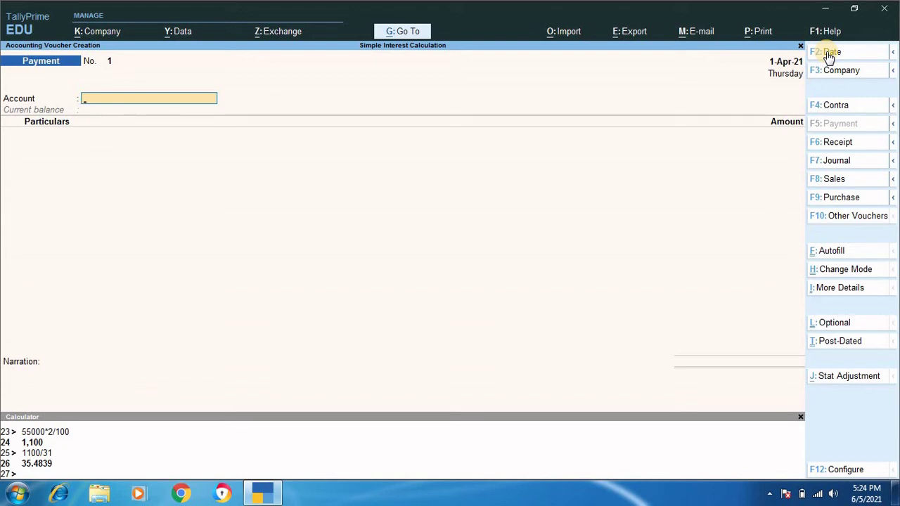
key(Escape)
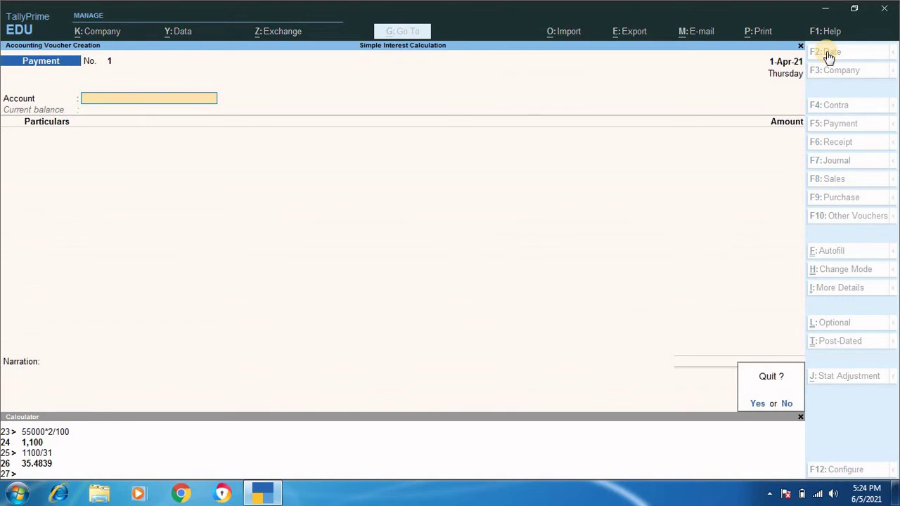
key(y)
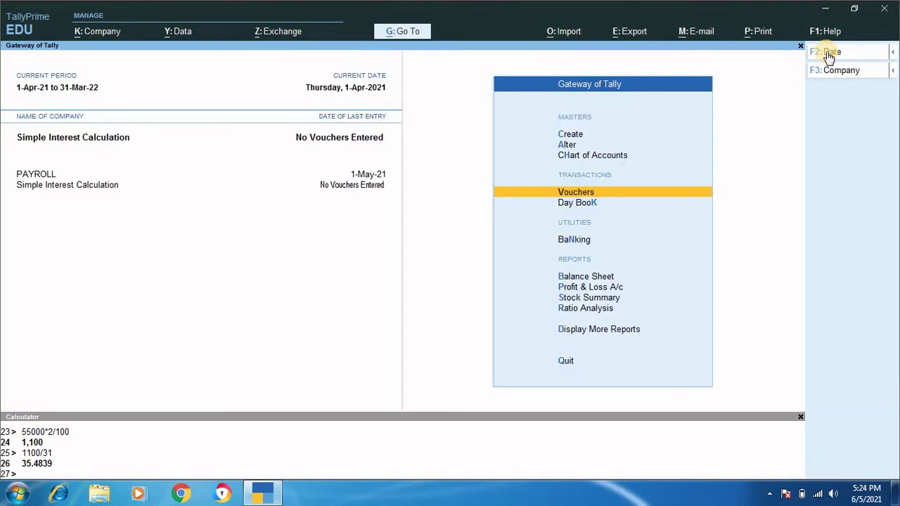
Bring up the list of voucher types for alteration.
key(Up)
key(Up)
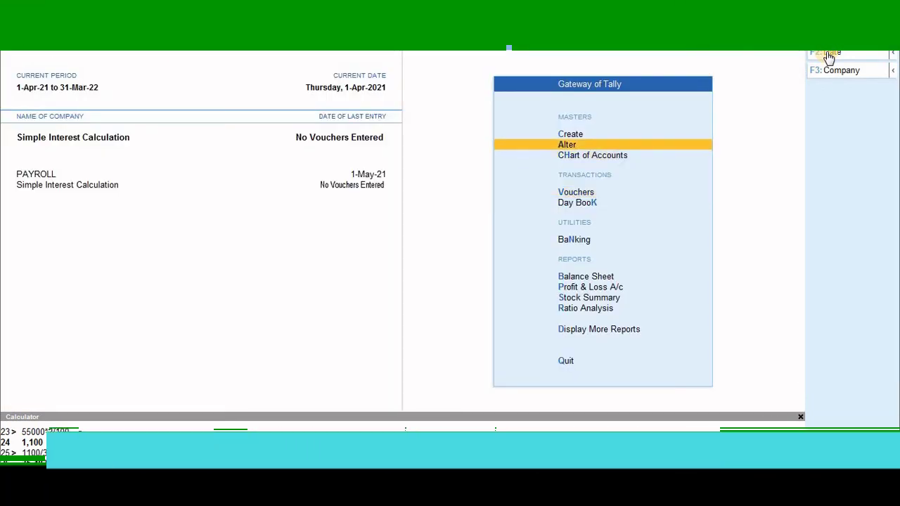
key(Return)
key(Down)
key(Down)
key(Down)
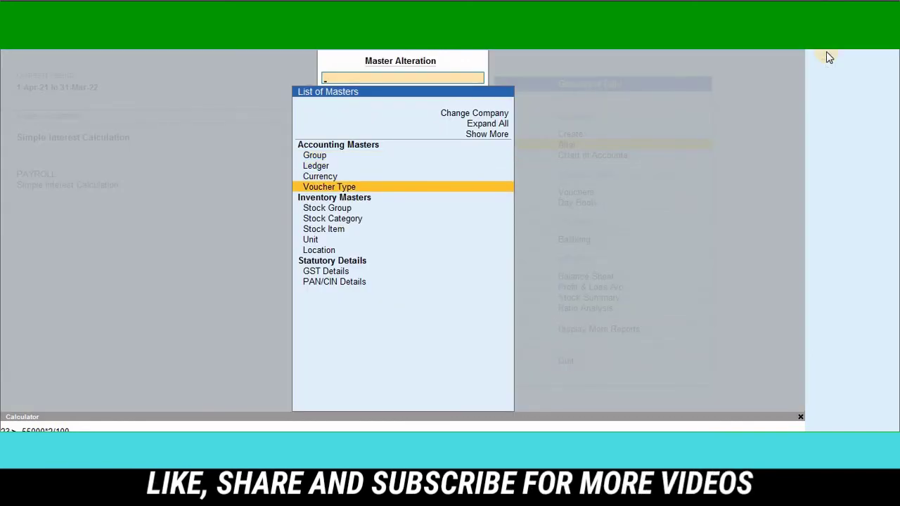
key(Return)
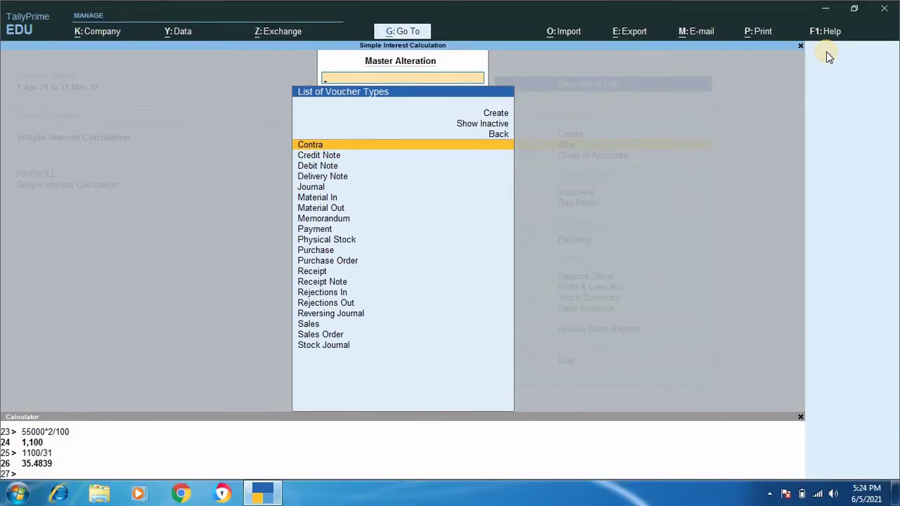
Open the Purchase voucher type for alteration.
key(Down)
key(Down)
key(Down)
key(Down)
key(Down)
key(Down)
key(Down)
key(Down)
key(Down)
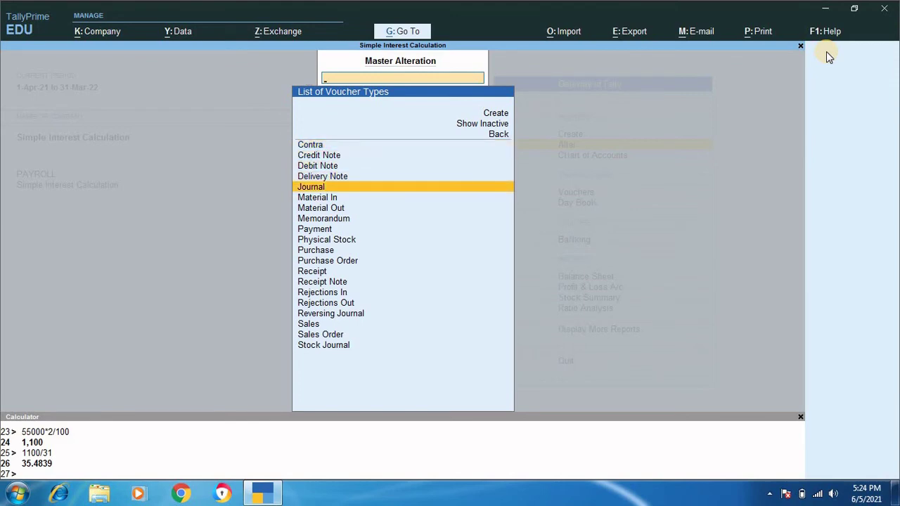
key(Down)
key(Down)
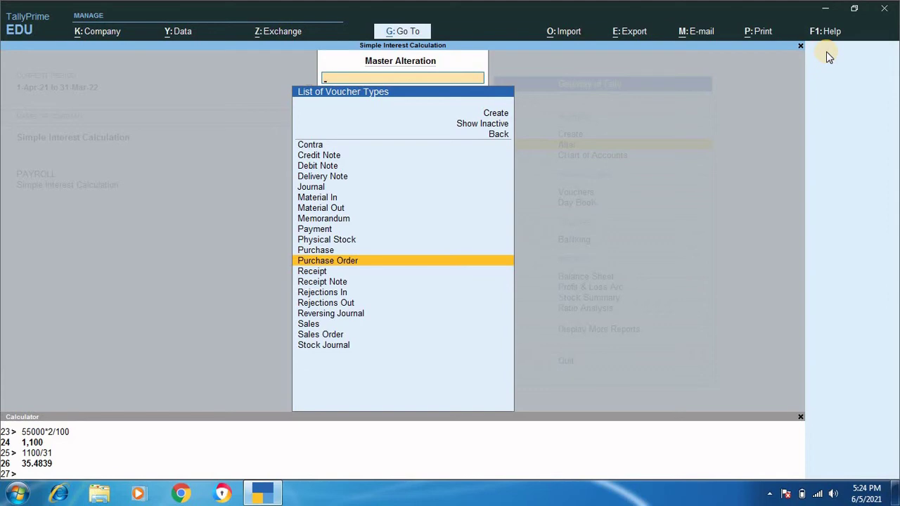
key(Up)
key(Return)
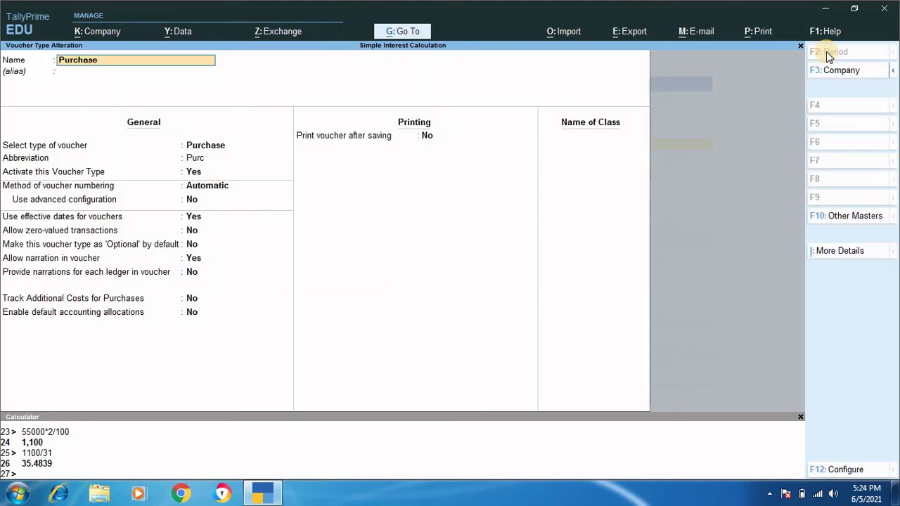
Save the Purchase voucher type with effective dates for vouchers kept at Yes and its other settings as they are.
key(Return)
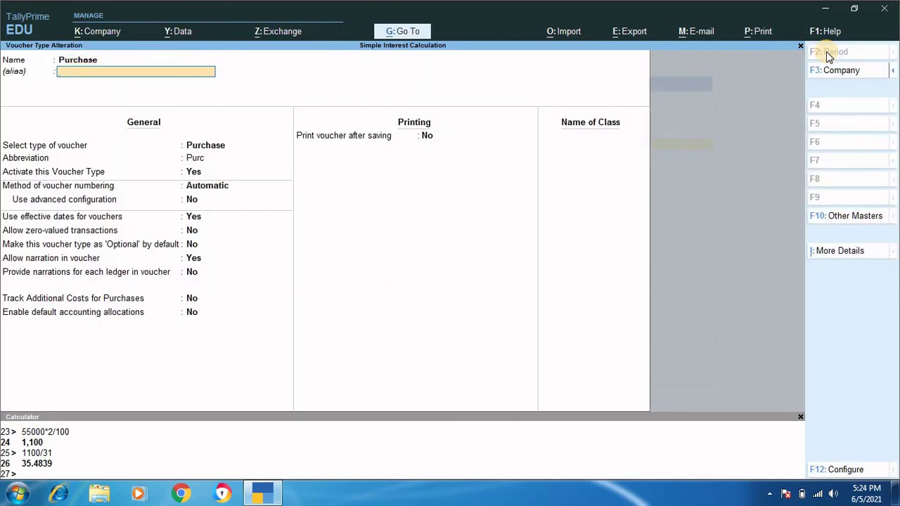
key(Return)
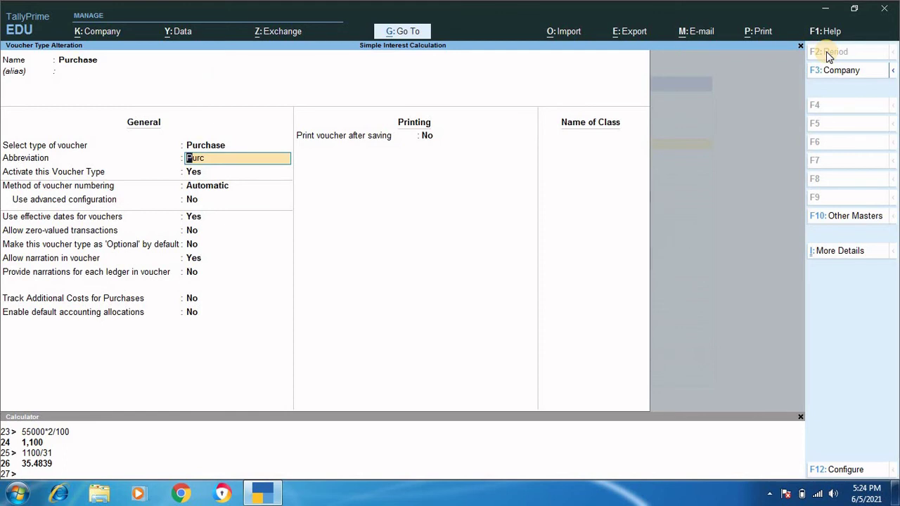
key(Return)
key(Return)
key(Return)
key(Return)
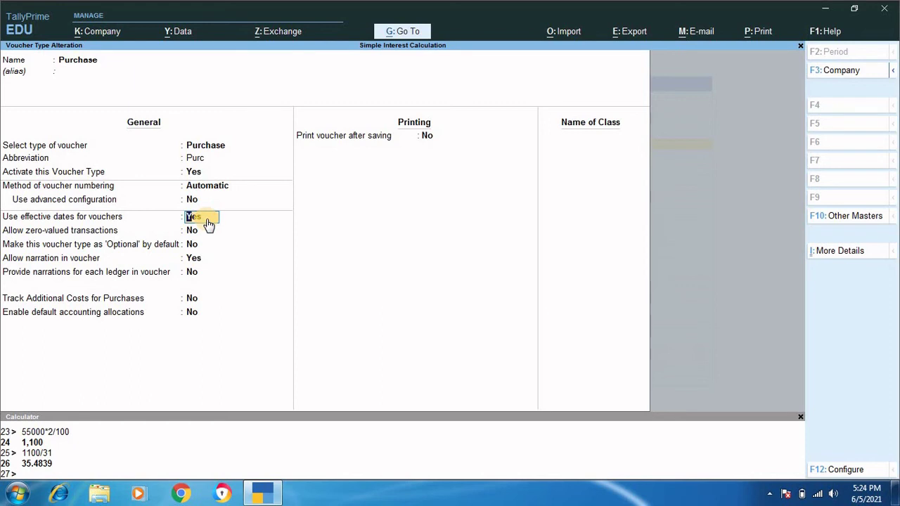
key(Return)
key(Return)
key(Return)
key(Return)
key(Return)
key(Return)
key(Return)
key(Return)
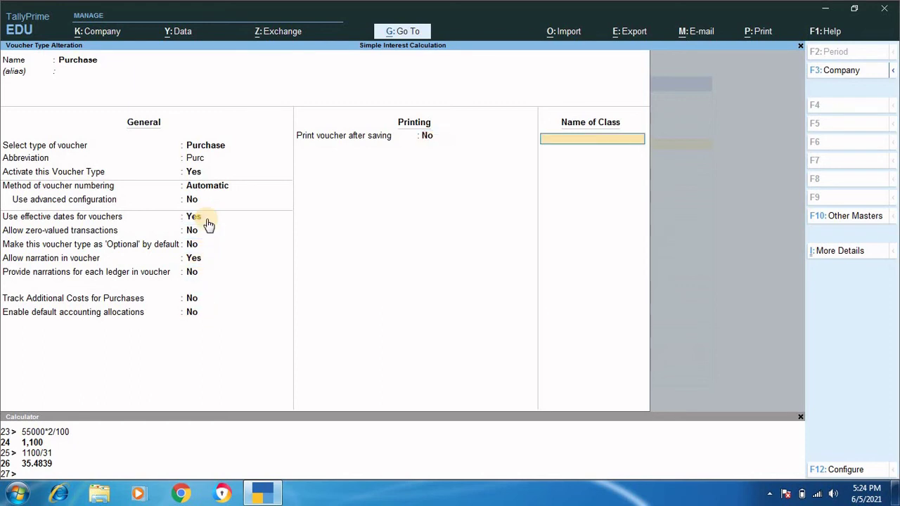
key(Return)
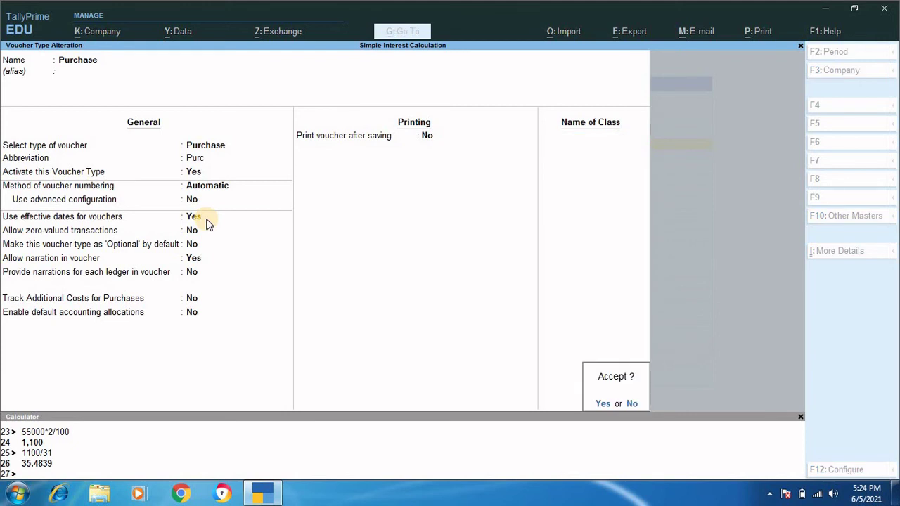
key(Return)
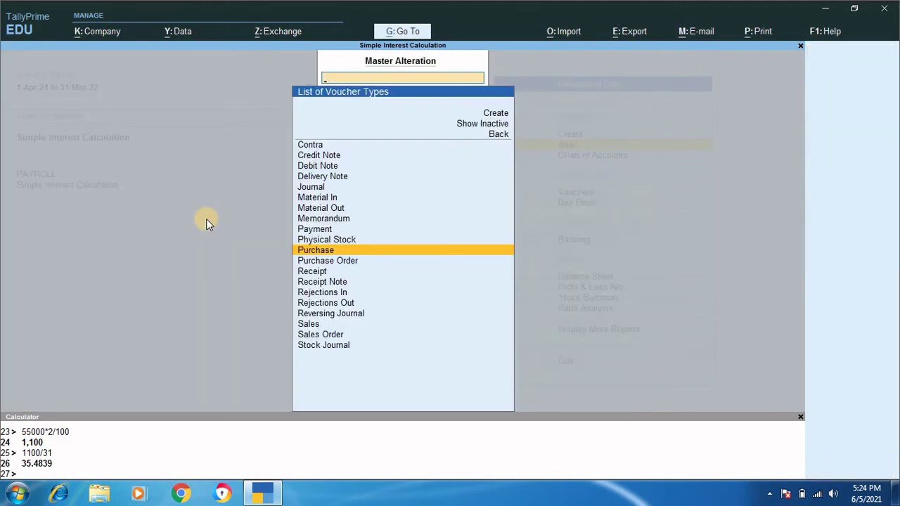
Open the Sales voucher type for alteration.
key(Down)
key(Down)
key(Down)
key(Down)
key(Down)
key(Down)
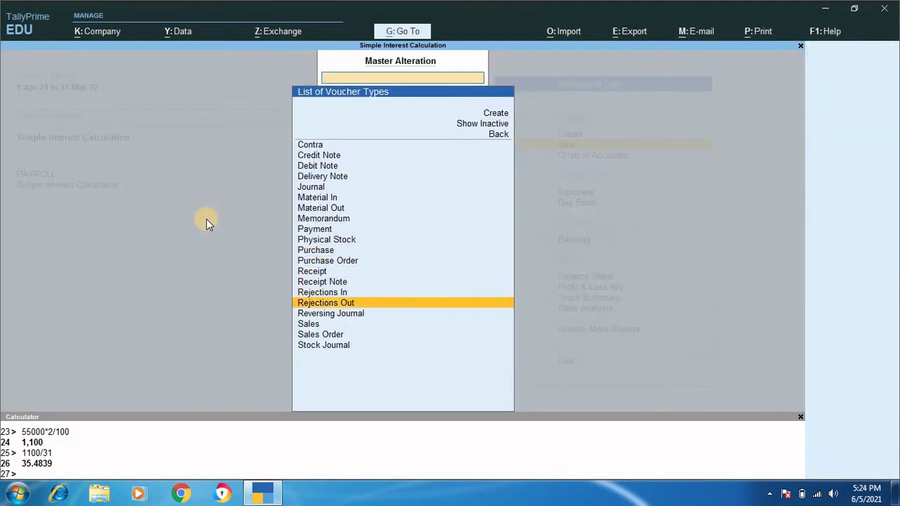
key(Down)
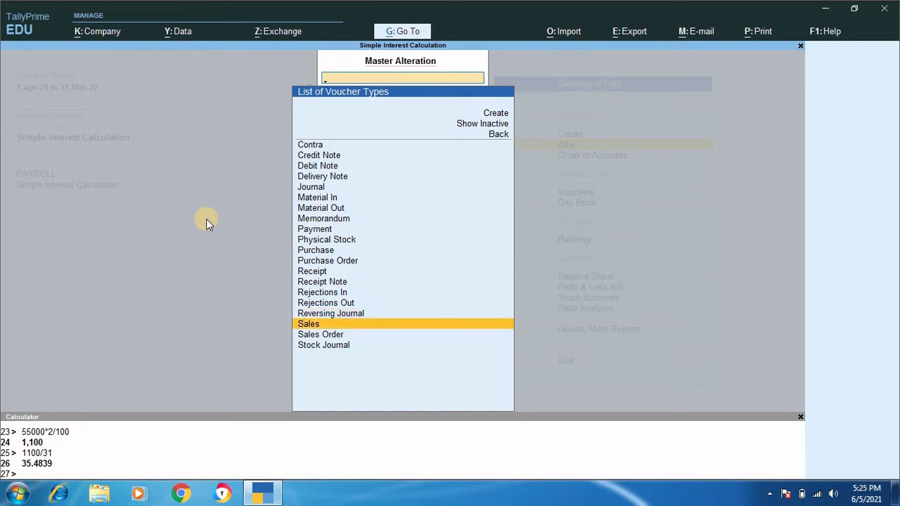
key(Return)
Save the Sales voucher type with effective dates for vouchers kept at Yes and return to the Gateway of Tally.
key(Return)
key(Return)
key(Return)
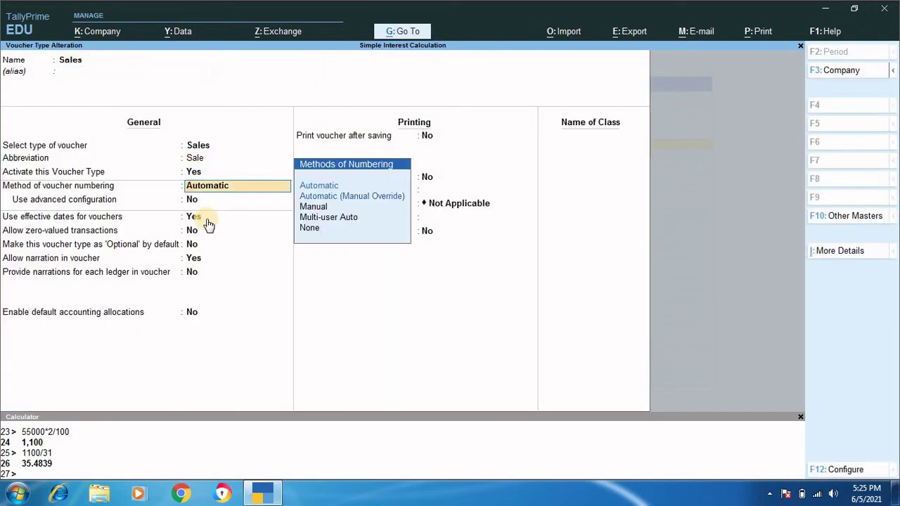
key(Return)
key(Return)
key(Return)
key(Return)
key(Return)
key(Return)
key(Return)
key(Return)
key(Return)
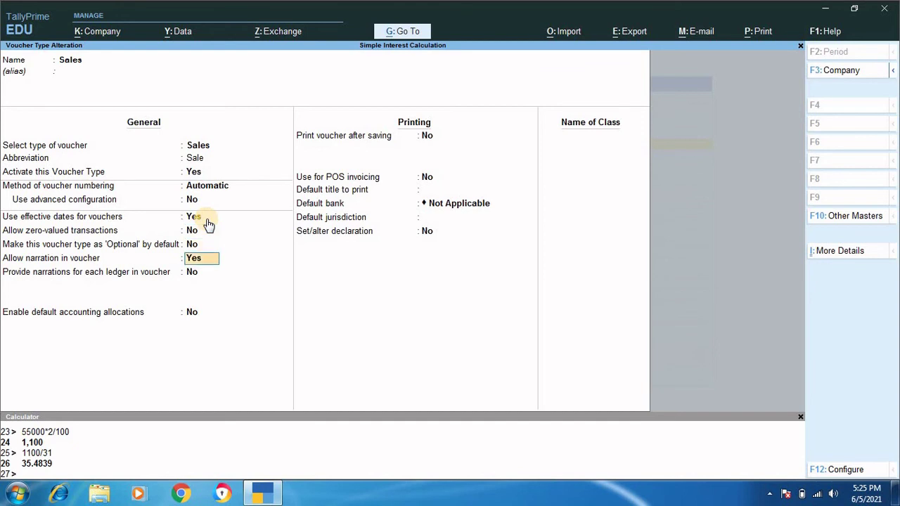
key(Return)
key(Return)
key(Return)
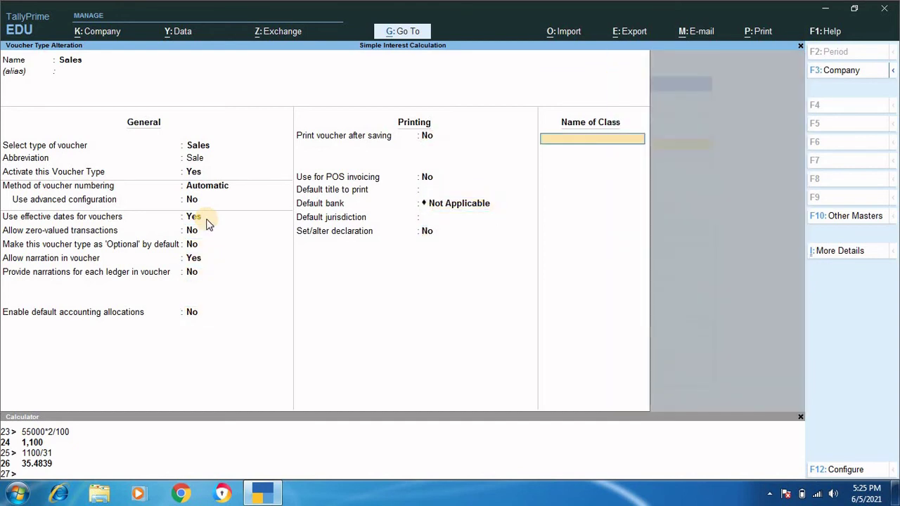
key(Return)
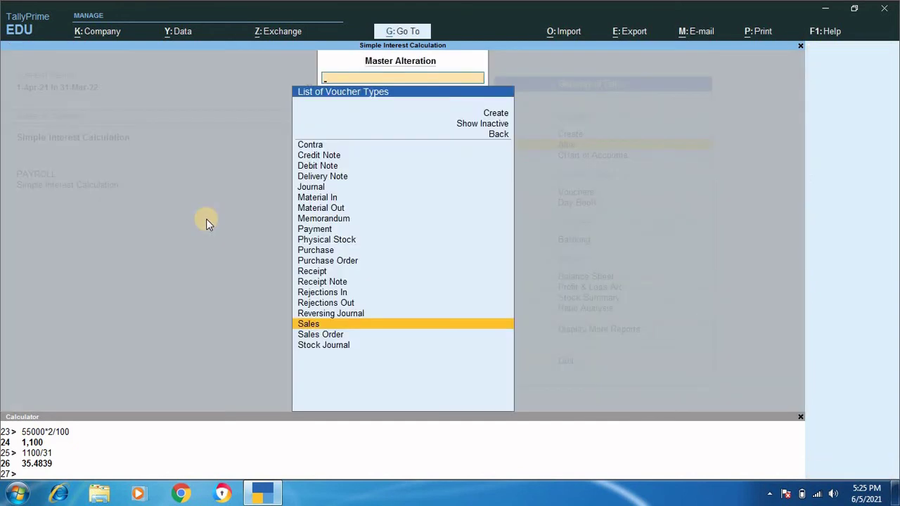
key(Escape)
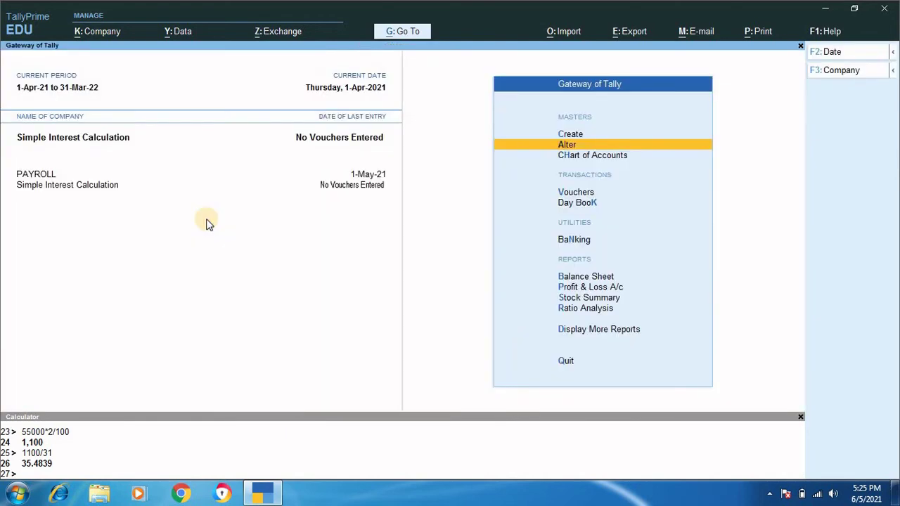
Start a new purchase voucher and leave its supplier invoice number and date blank.
key(Down)
key(Down)
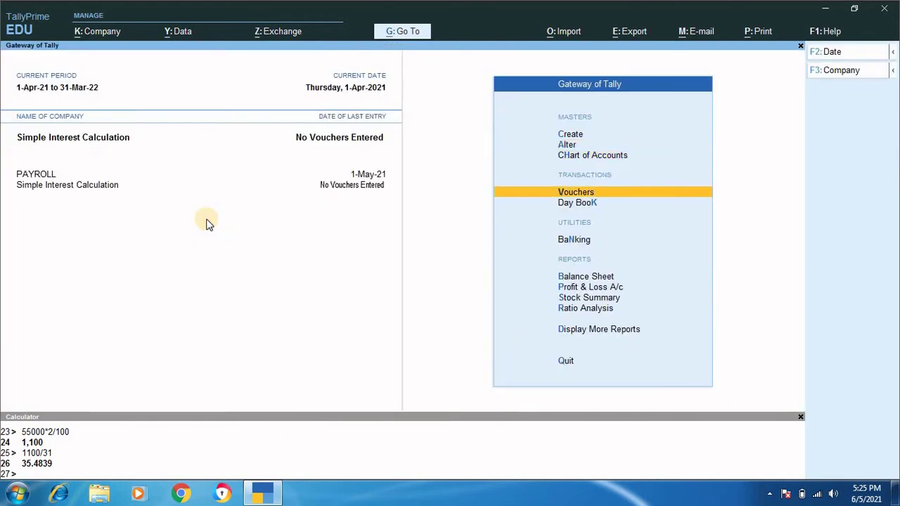
key(Return)
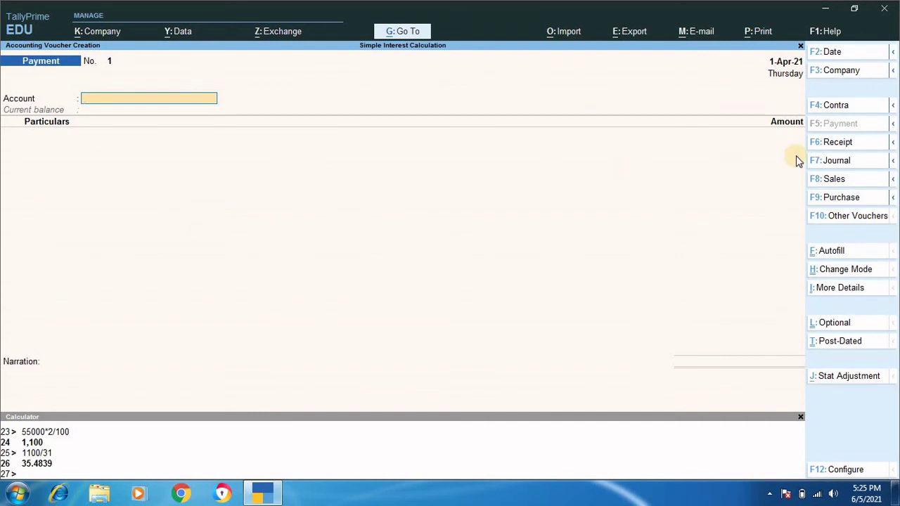
click(835, 199)
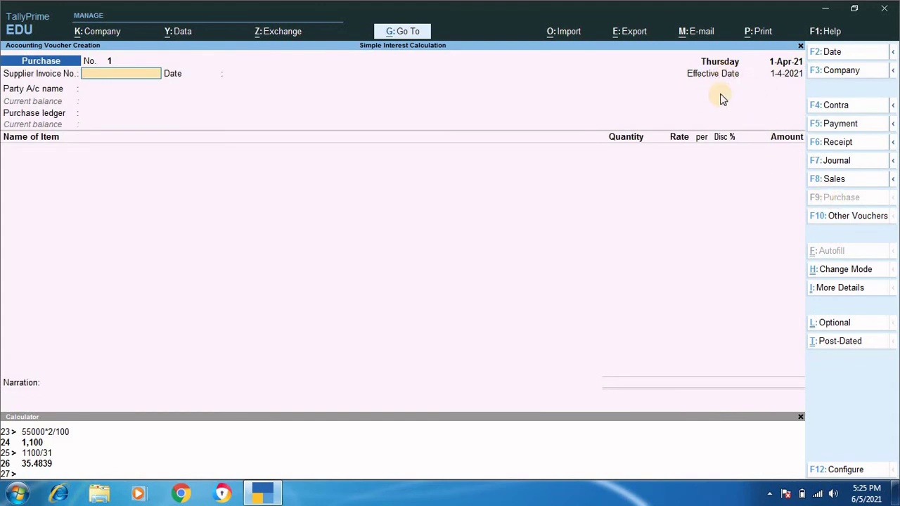
key(Return)
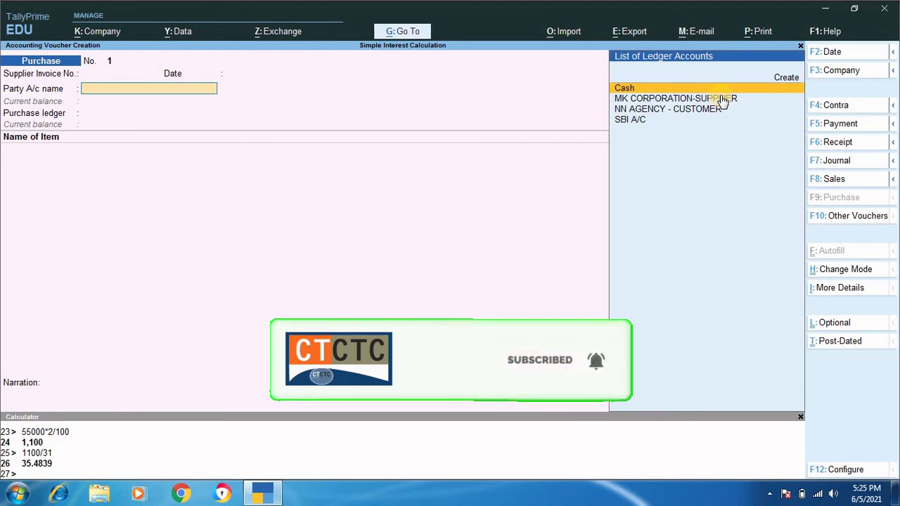
click(723, 100)
key(Return)
key(Return)
key(Return)
key(Return)
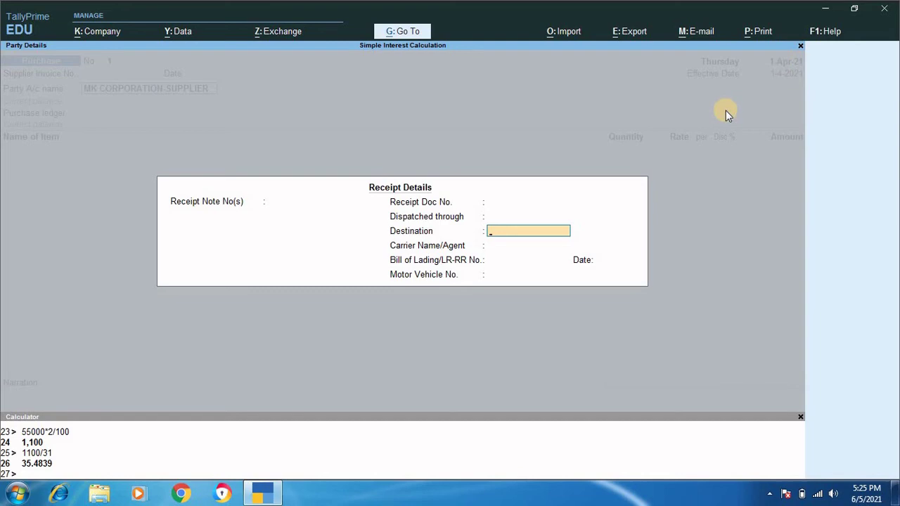
key(Escape)
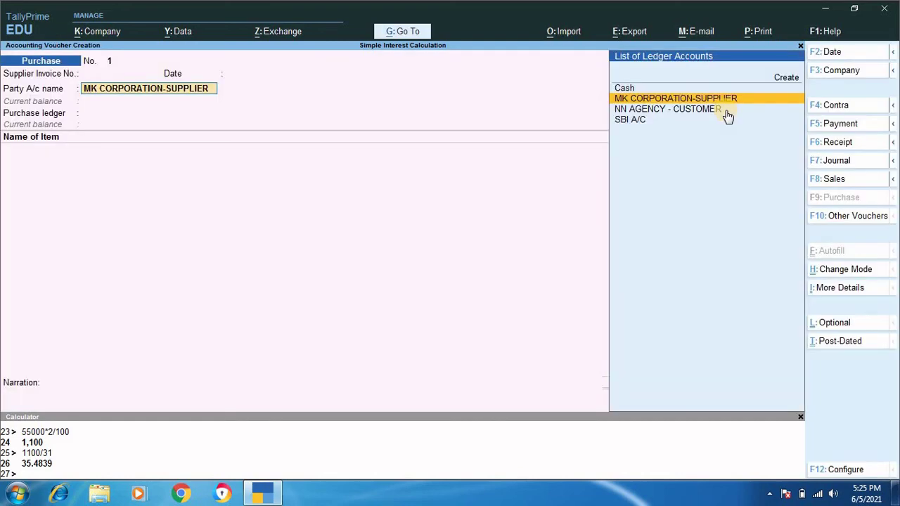
key(BackSpace)
key(Escape)
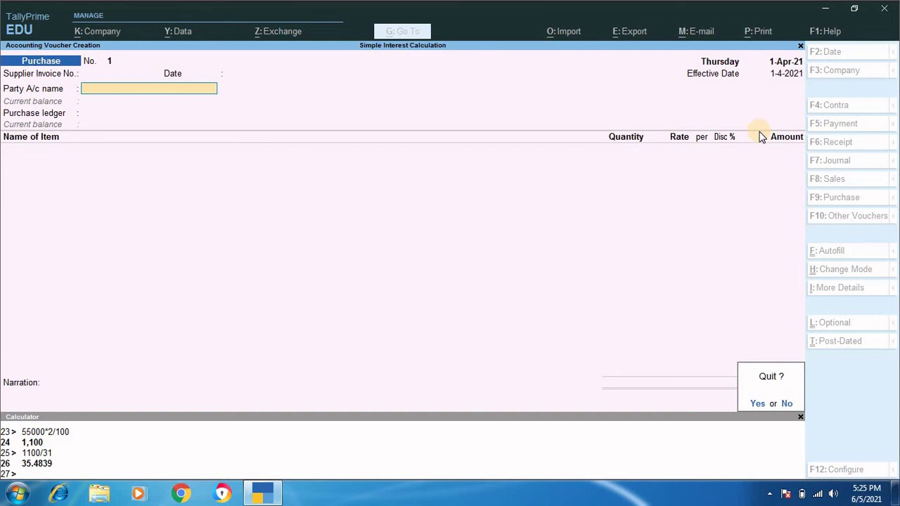
key(n)
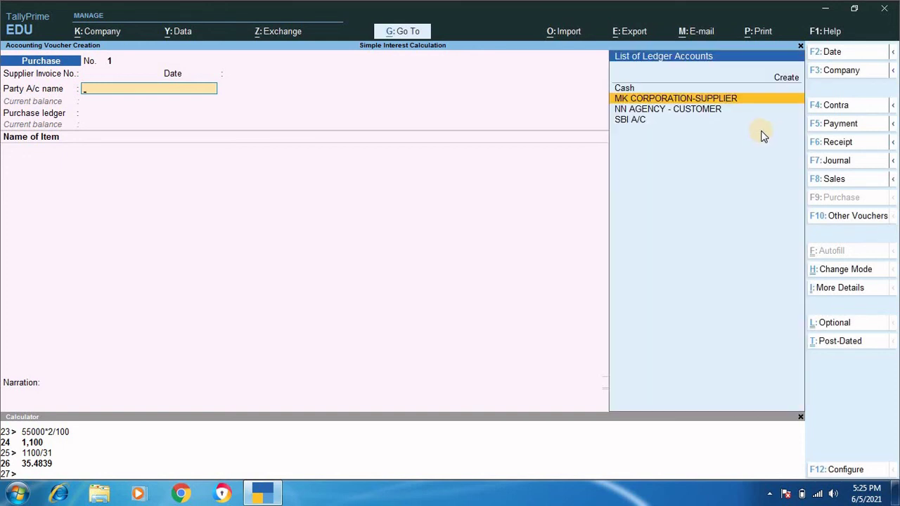
Choose MK CORPORATION-SUPPLIER as the purchase voucher's party account and leave the receipt details form.
key(Return)
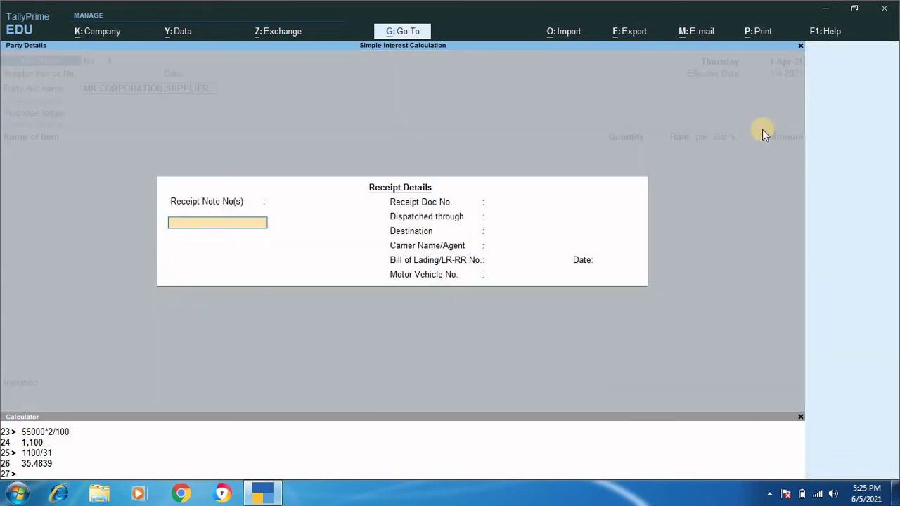
key(Escape)
key(n)
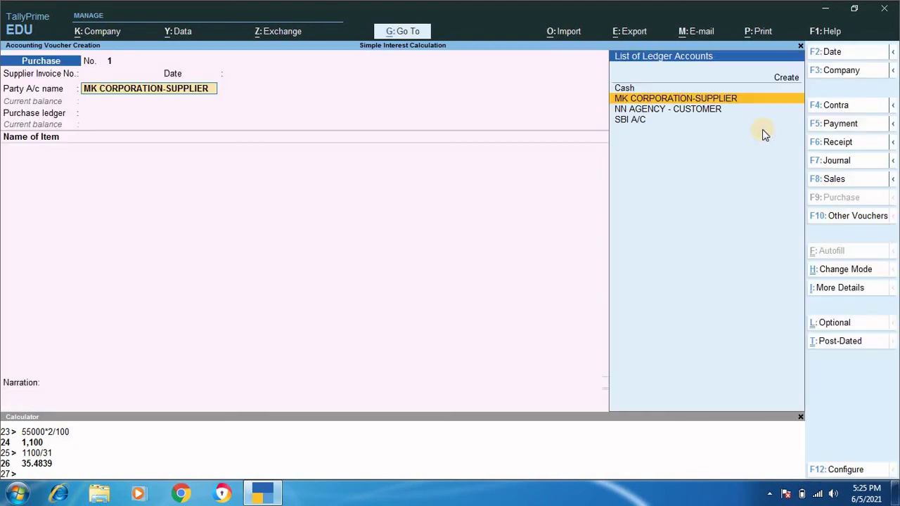
Set the purchase voucher's date to 1-4-2021 and its effective date to 2-4-2021.
click(829, 56)
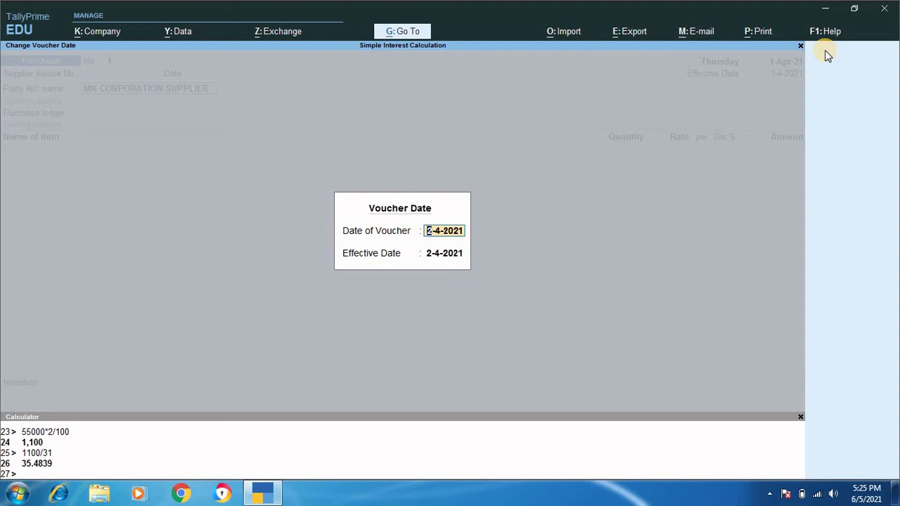
text(1/4/21)
key(Return)
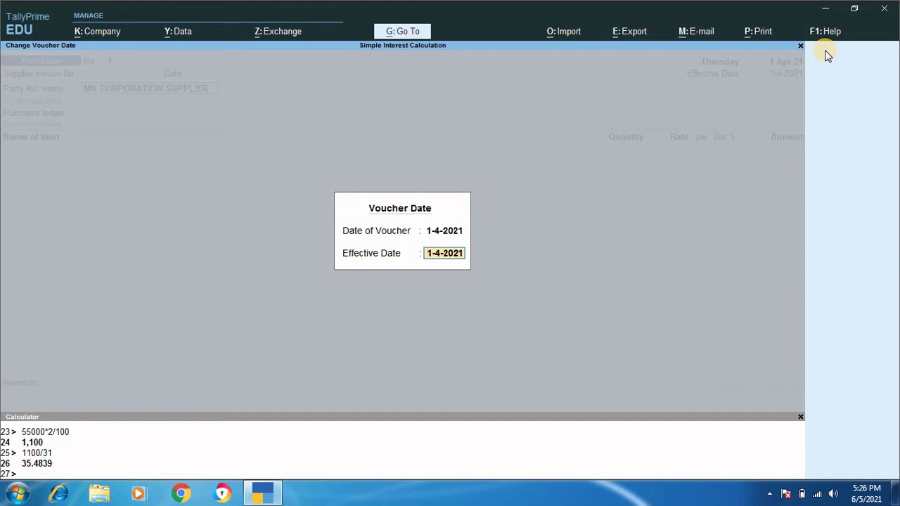
text(2/4/21)
key(Return)
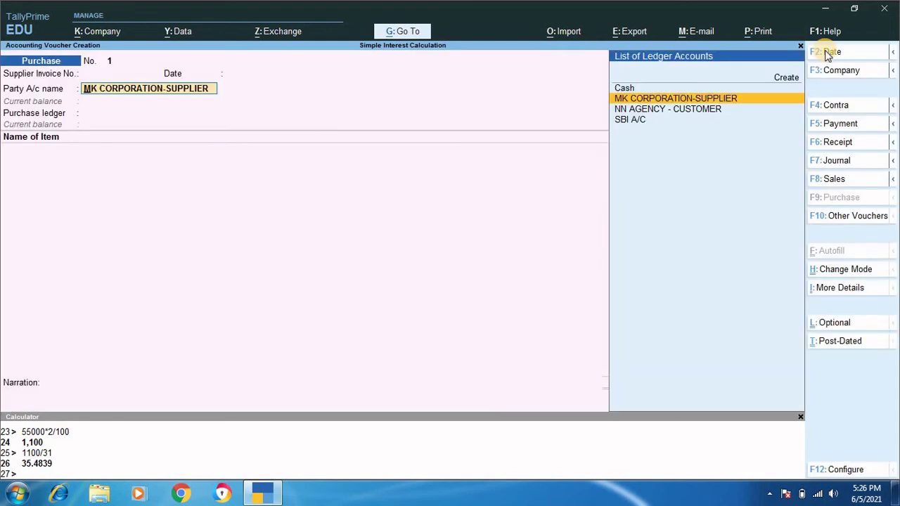
Confirm MK CORPORATION-SUPPLIER as the party and leave all its receipt details blank.
key(Return)
key(Return)
key(Return)
key(Return)
key(Return)
key(Return)
key(Return)
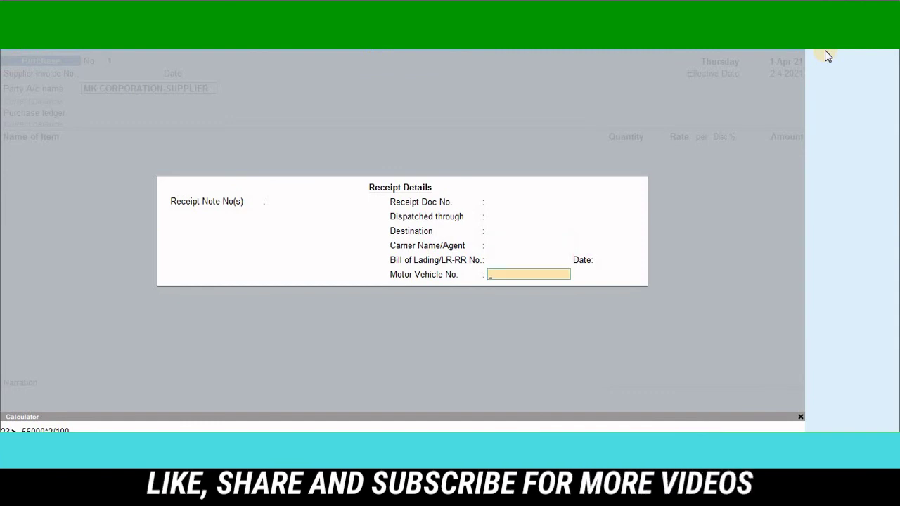
key(Return)
Accept the remaining party details, use PURCHASE as the purchase ledger, and bring up the stock items for the first line.
key(Return)
key(Return)
key(Return)
key(Return)
key(Return)
key(Return)
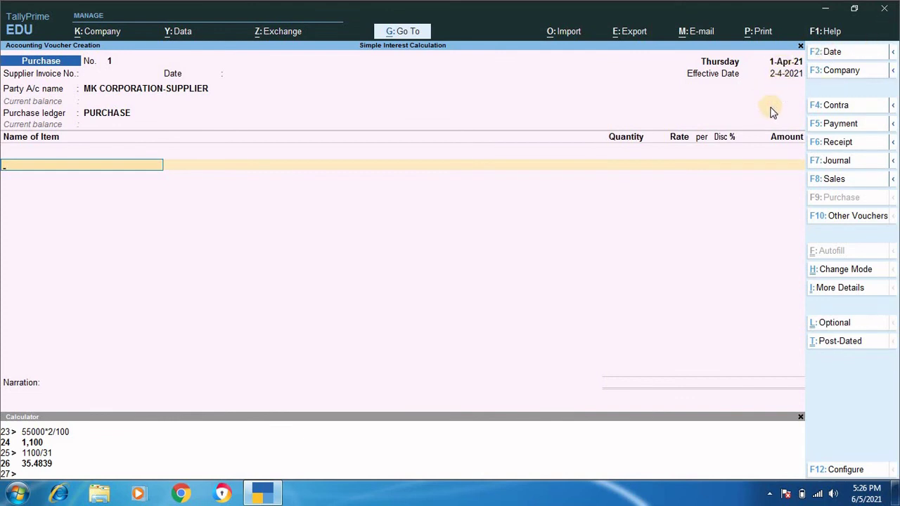
click(747, 182)
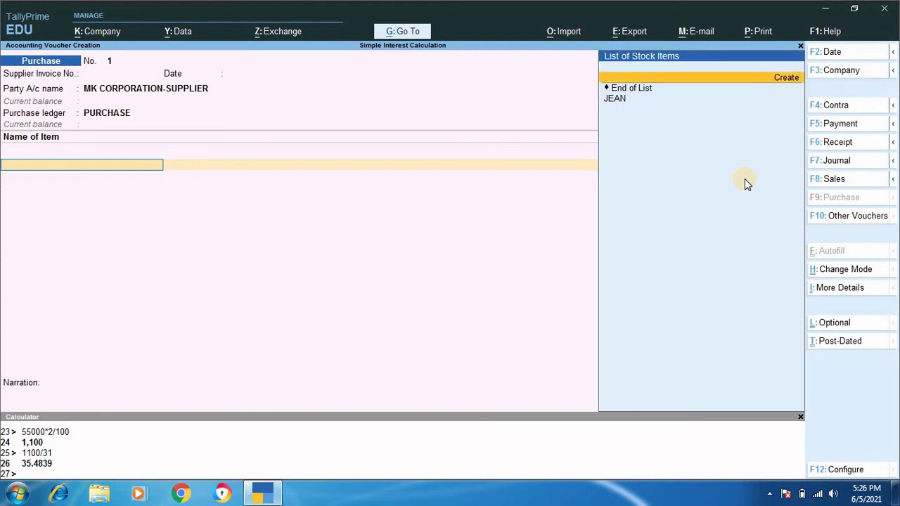
Add the stock item JEAN to the purchase voucher at location G1, quantity 50 NO, rate 1,000, without a discount.
key(Return)
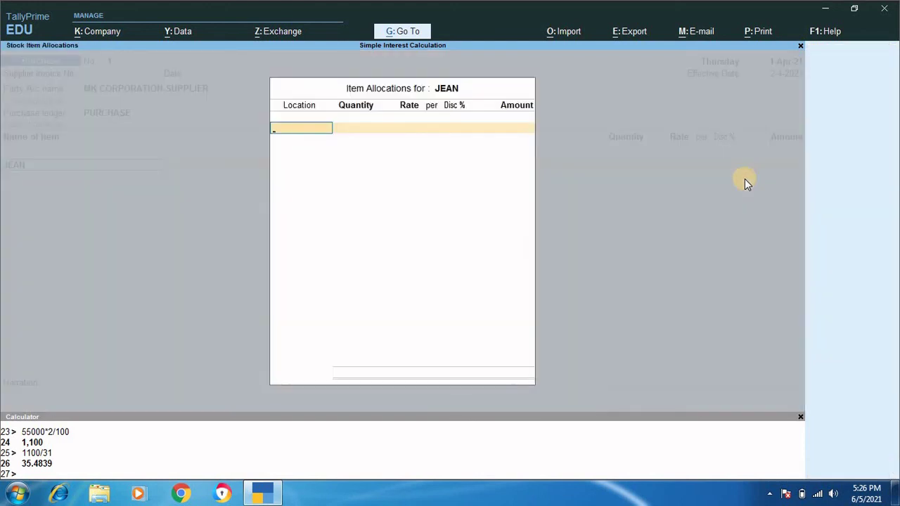
text(G1)
key(Return)
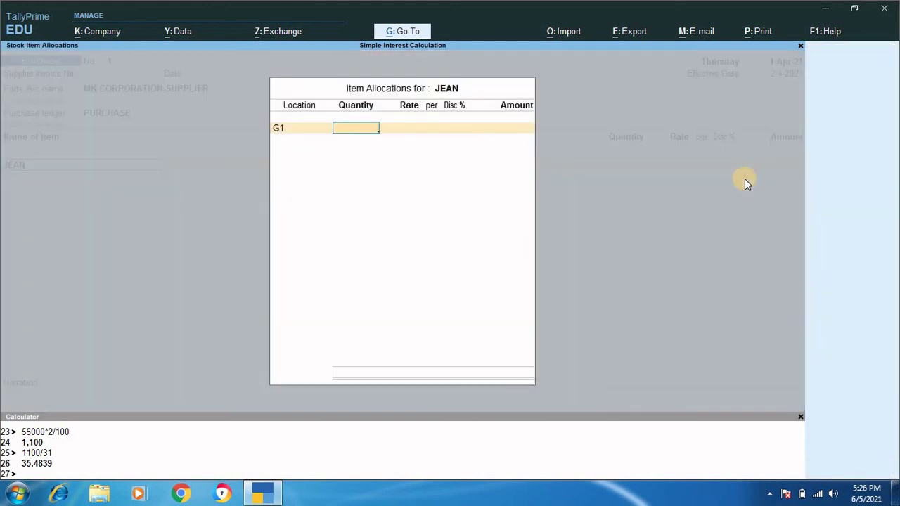
text(50)
key(Return)
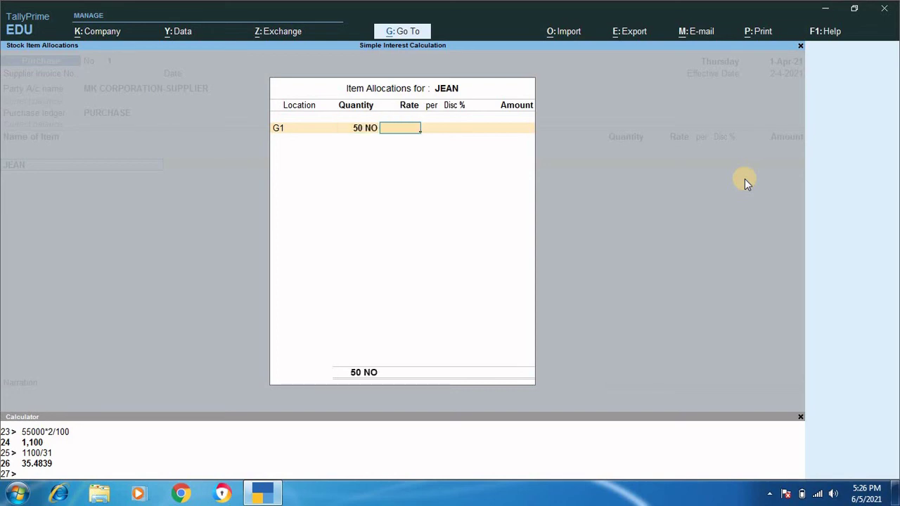
text(1,000)
key(Return)
key(Return)
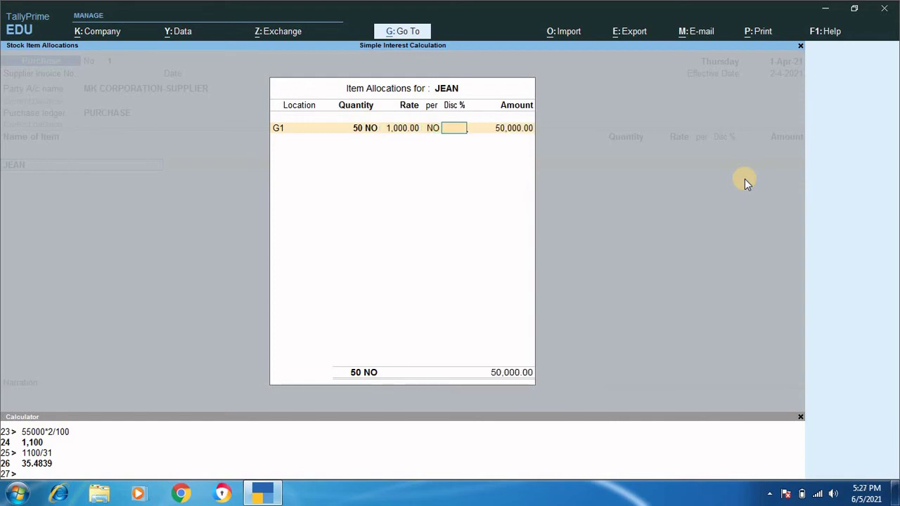
key(Return)
key(Return)
key(Return)
key(Return)
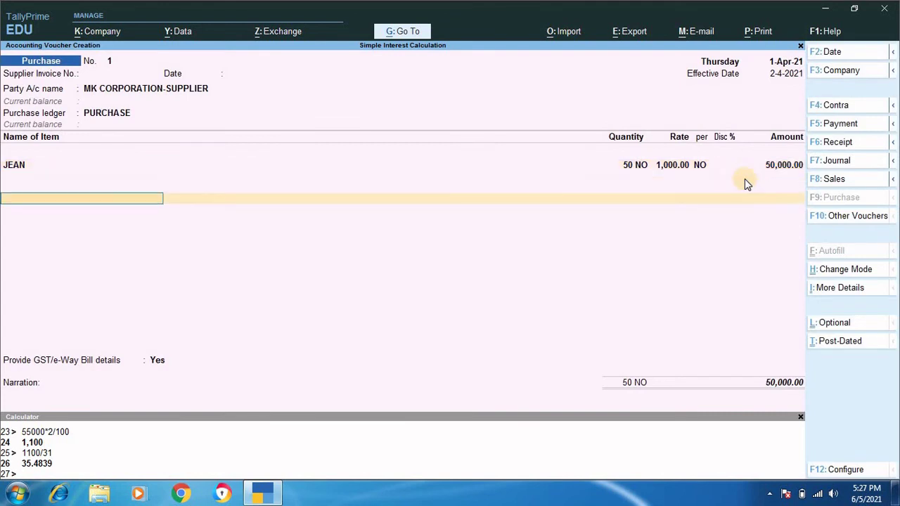
End the purchase voucher's item list and add the CGST ledger line at its default 5 %.
key(Return)
key(Down)
key(Down)
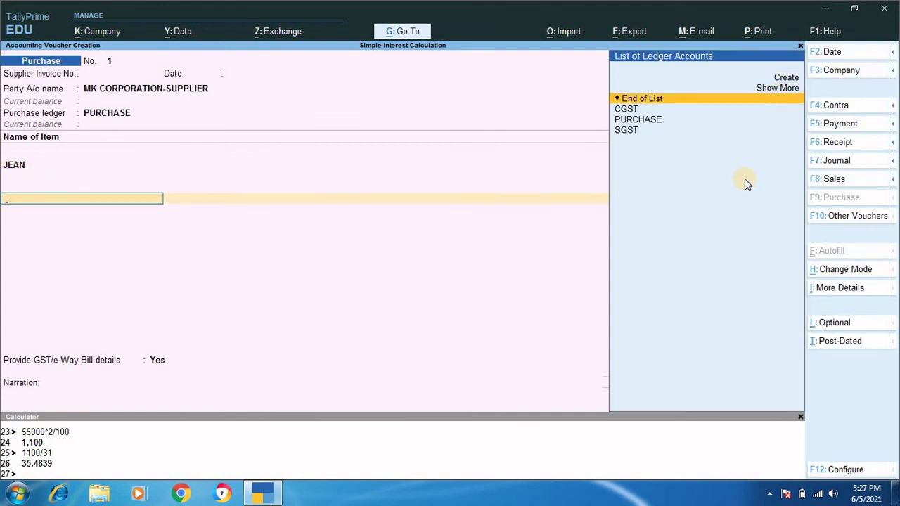
key(Return)
key(Return)
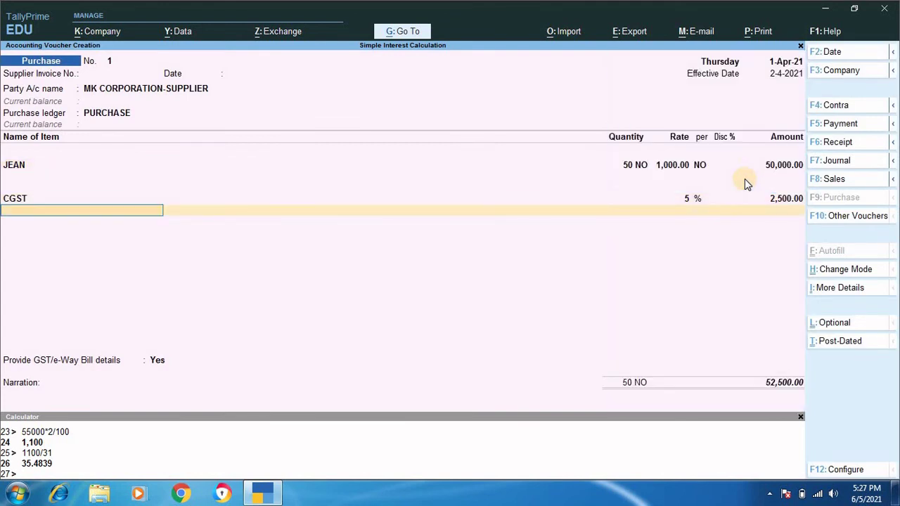
Add the SGST ledger line below CGST in the purchase voucher at its default 5 %.
key(Down)
key(Down)
key(Down)
key(Down)
key(Down)
key(Down)
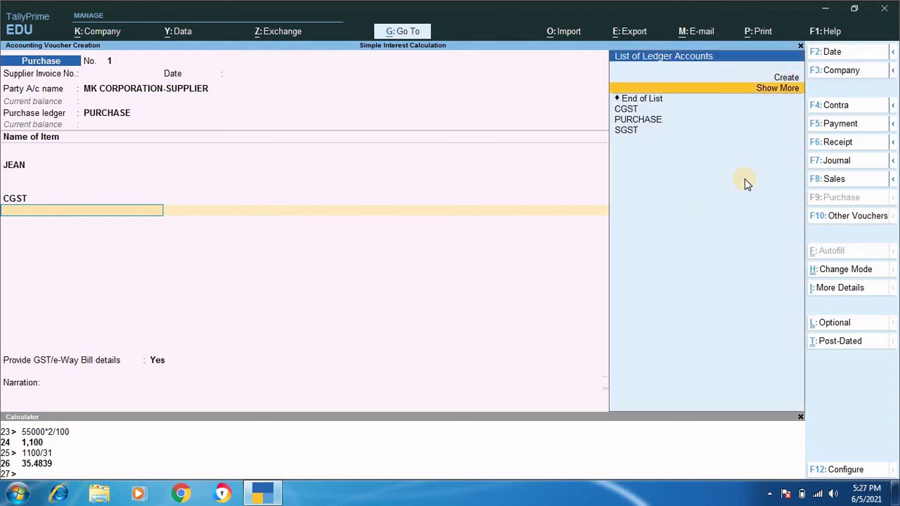
key(Return)
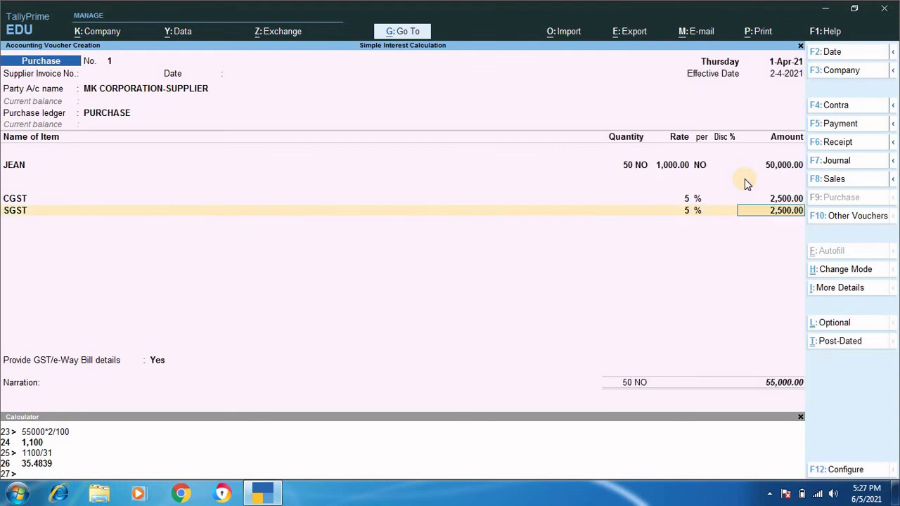
Provide GST/e-Way Bill details for the purchase, keeping every default consignor and transporter value and leaving the empty fields blank.
key(Return)
key(Return)
key(Return)
key(Return)
key(Return)
key(Return)
key(Return)
key(Return)
key(Return)
key(Return)
key(Return)
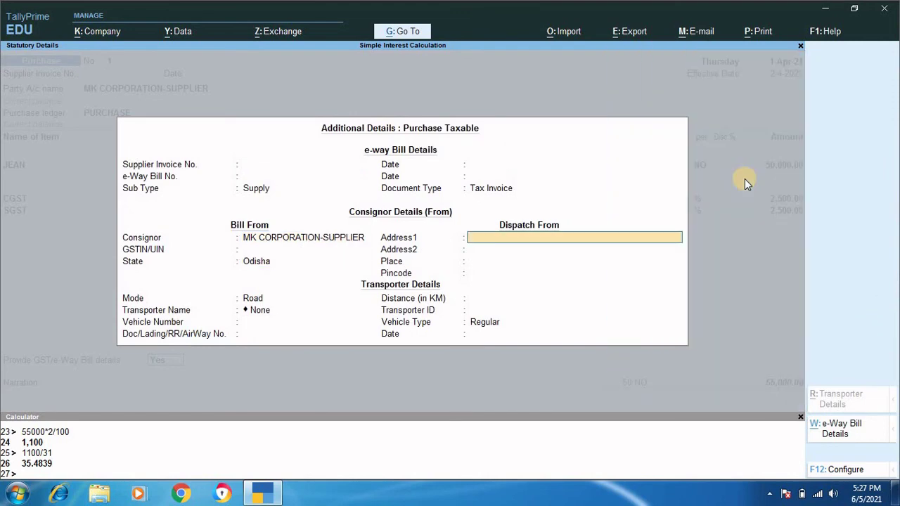
key(Return)
key(Return)
key(Return)
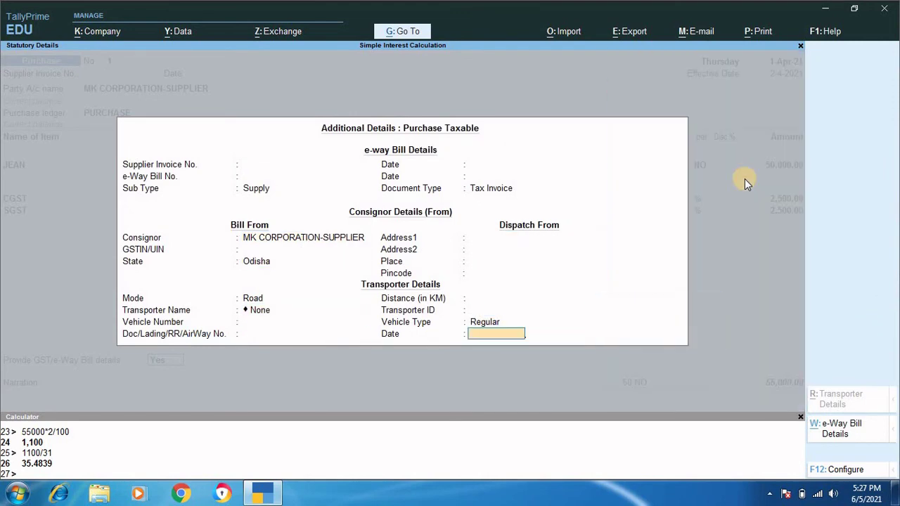
key(Return)
Record the supplier's bill as New Ref 1 without credit days, leave the narration blank, and save the purchase voucher.
key(Return)
key(Return)
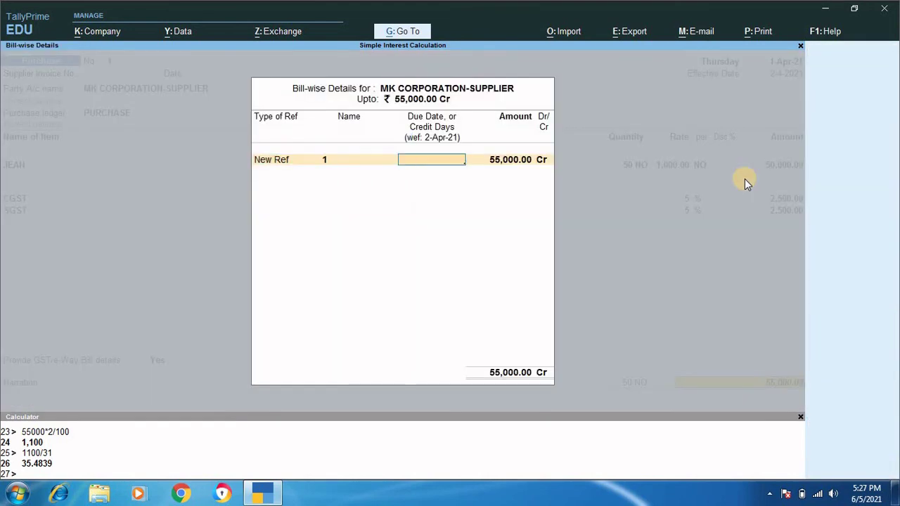
key(Return)
key(Return)
key(Return)
key(Return)
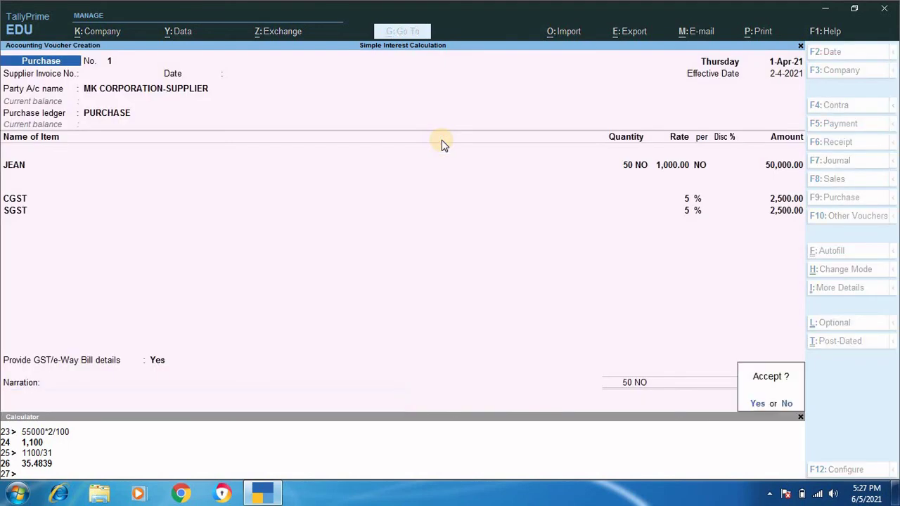
key(Return)
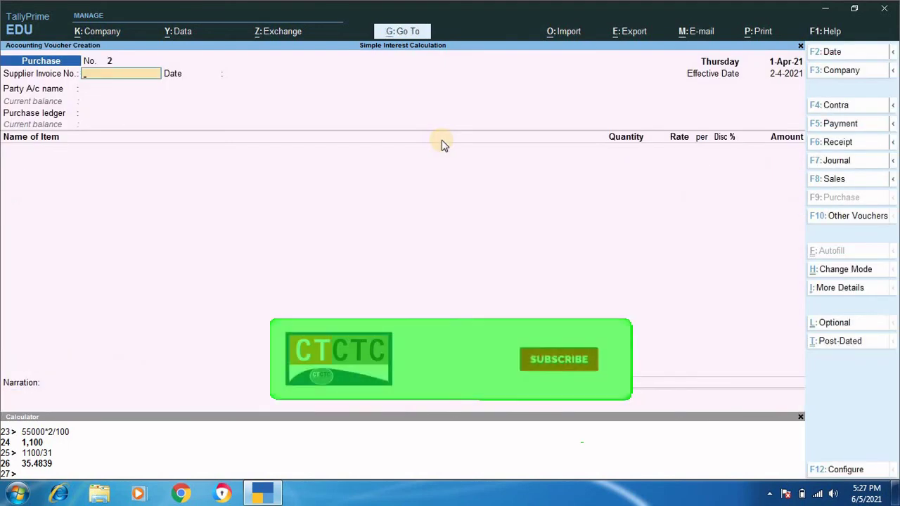
Start a sales voucher with NN AGENCY - CUSTOMER as the party account.
click(833, 184)
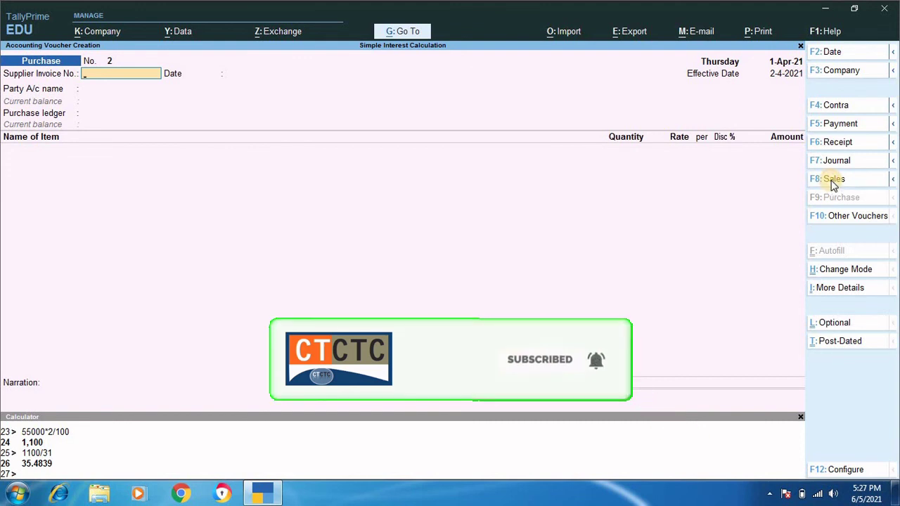
key(Down)
key(Down)
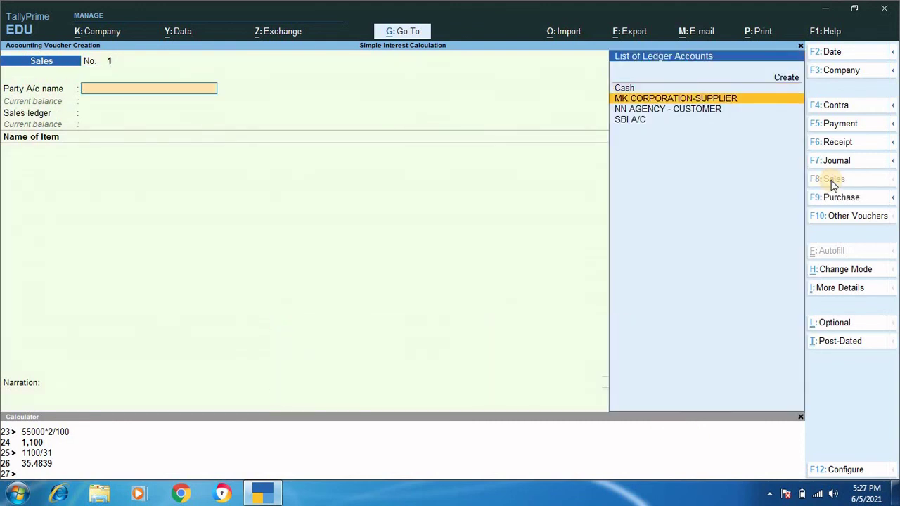
key(Return)
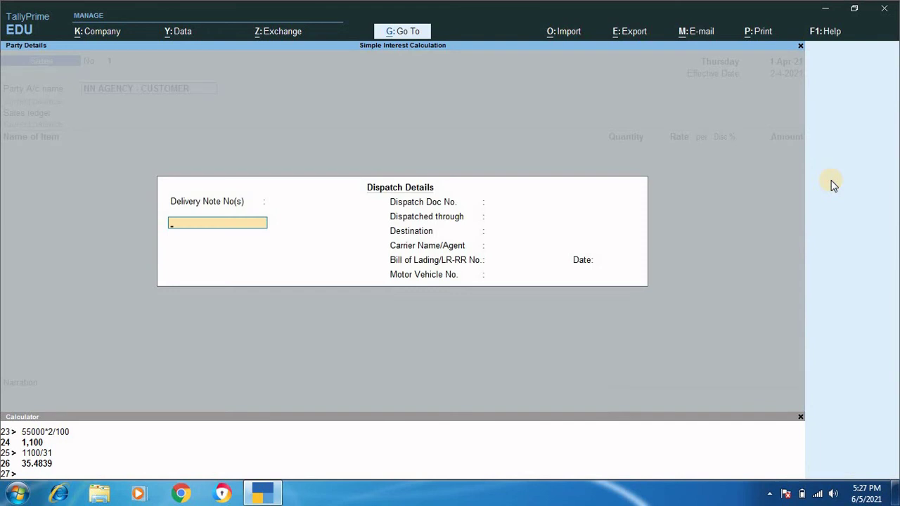
Leave all dispatch details for the sales voucher blank.
key(Return)
key(Return)
key(Return)
key(Return)
key(Return)
key(Return)
key(Return)
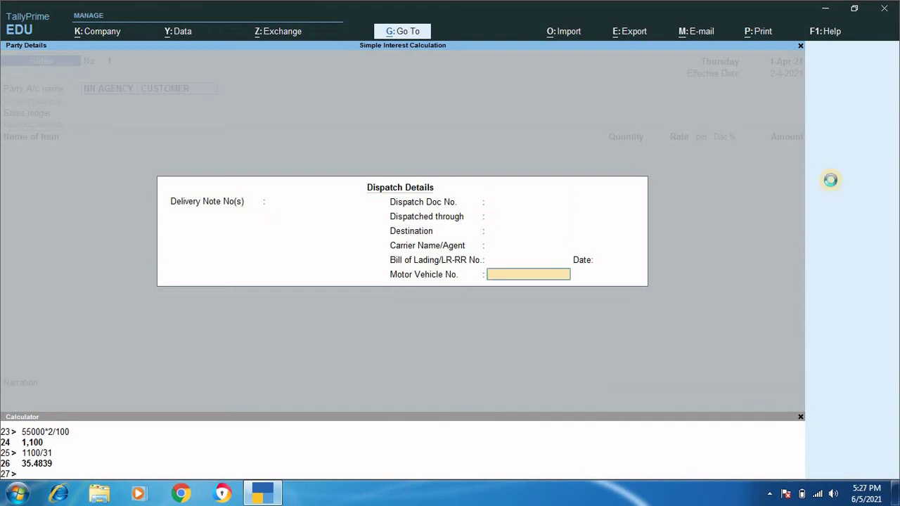
key(Return)
Accept NN AGENCY - CUSTOMER's party details with Odisha as both the state and the place of supply.
key(Return)
key(Return)
key(Return)
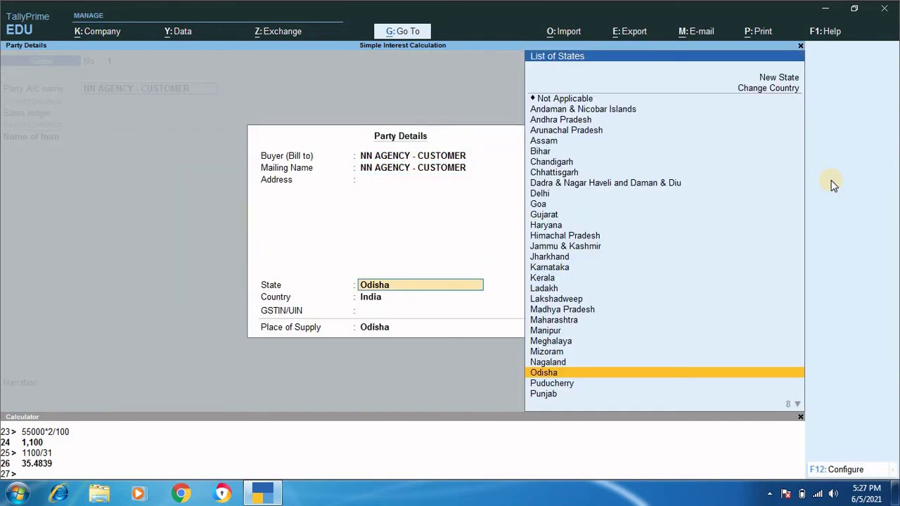
key(Return)
key(Return)
key(Return)
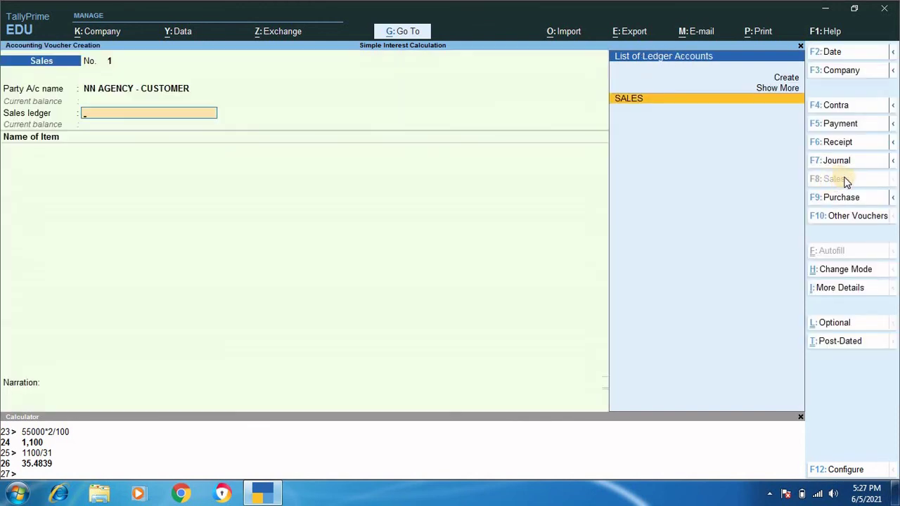
Set the sales voucher's date to 1-4-2021 and its effective date to 2-4-2021.
click(829, 53)
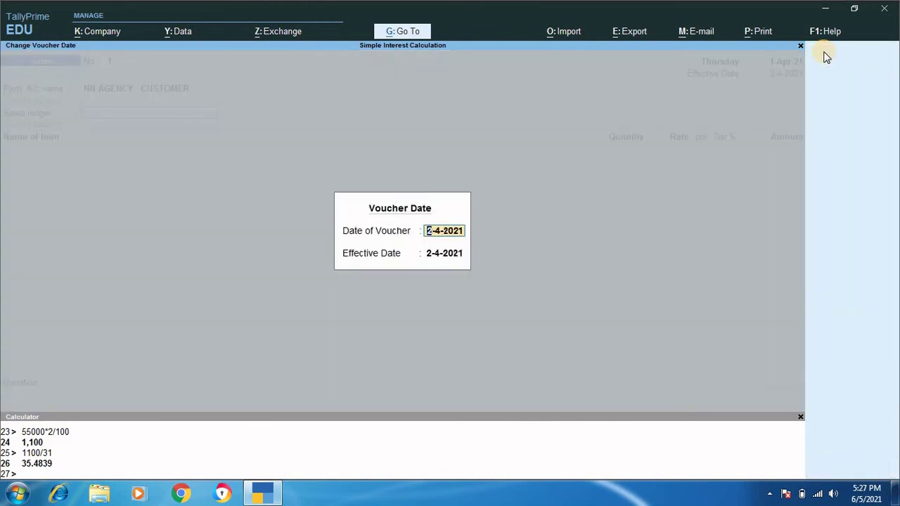
text(1/4/21)
key(Return)
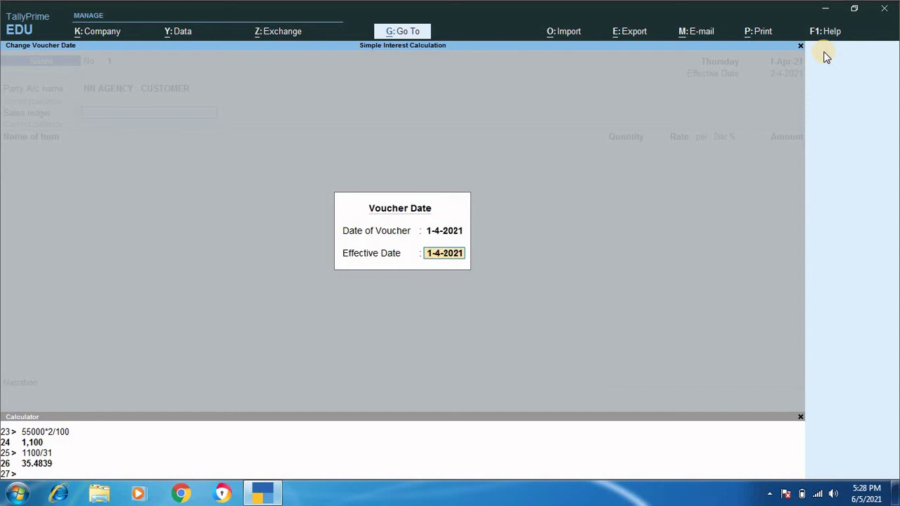
key(BackSpace)
text(2/4/21)
key(Return)
Use SALES as the sales ledger and choose the stock item JEAN from location G1.
key(Return)
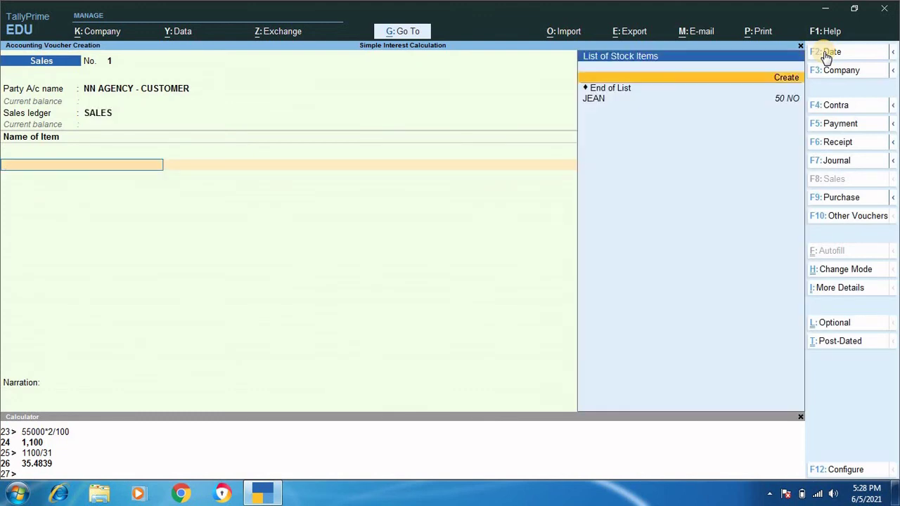
key(Down)
key(Return)
text(G1)
key(Return)
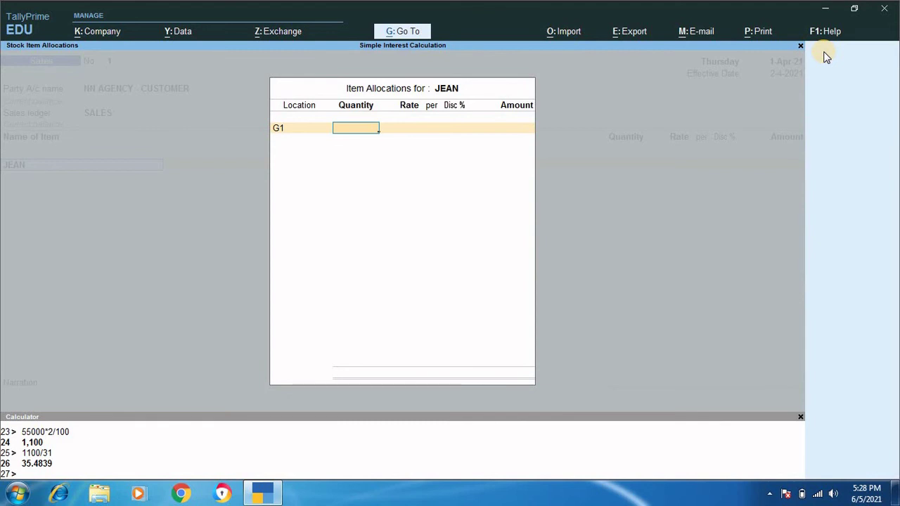
Allocate a quantity of 40 NO of JEAN at a rate of 2,000 without a discount.
text(40)
key(Return)
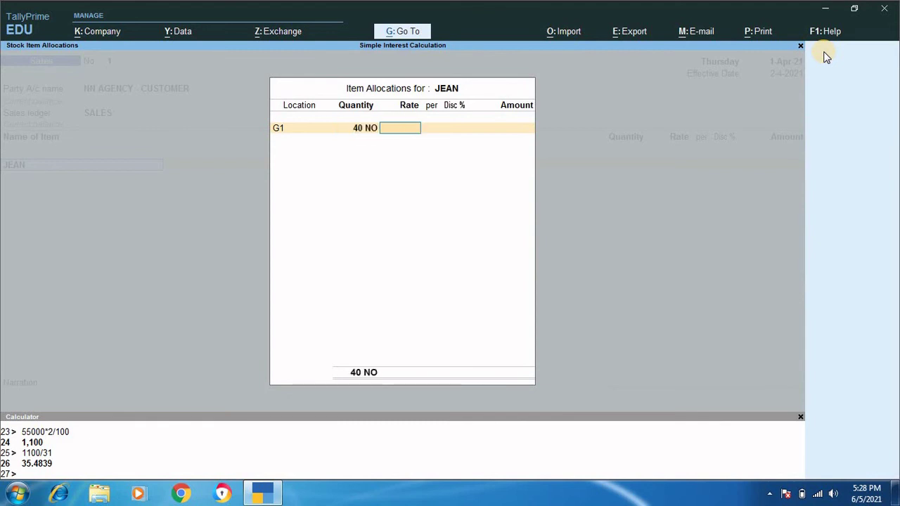
text(2000)
key(Return)
key(Return)
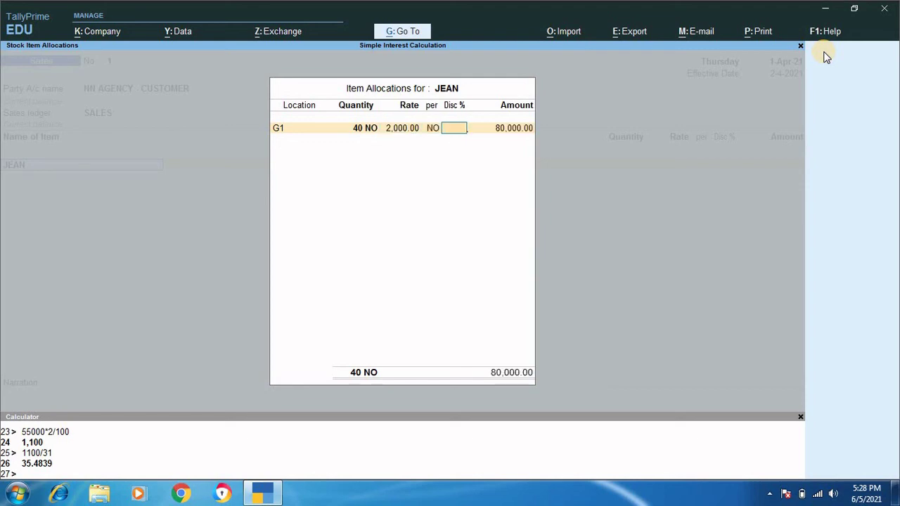
key(Return)
key(Return)
key(Return)
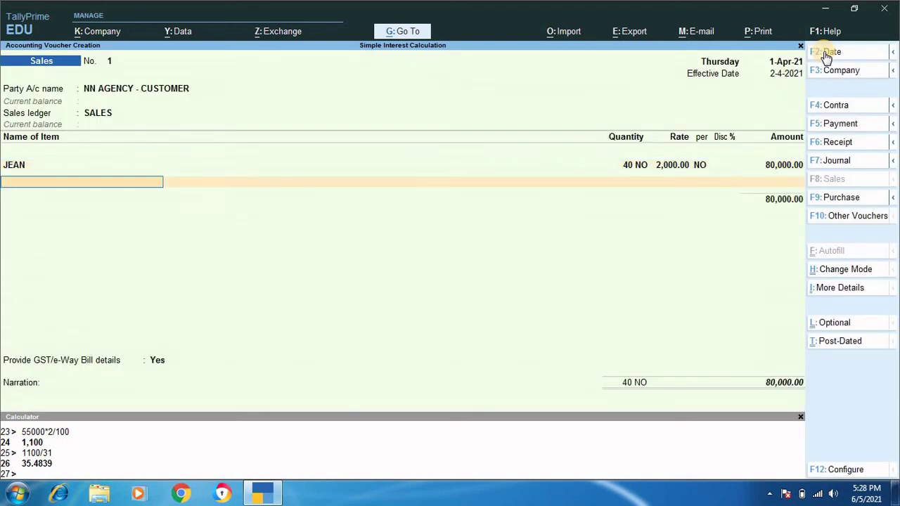
End the sales voucher's item list and add the CGST ledger line at its default 5 %.
key(Return)
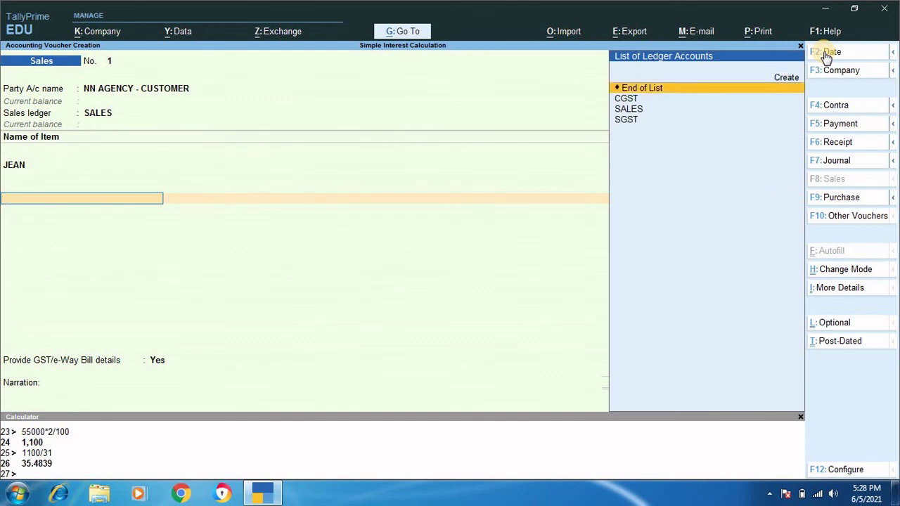
key(Down)
key(Return)
key(Return)
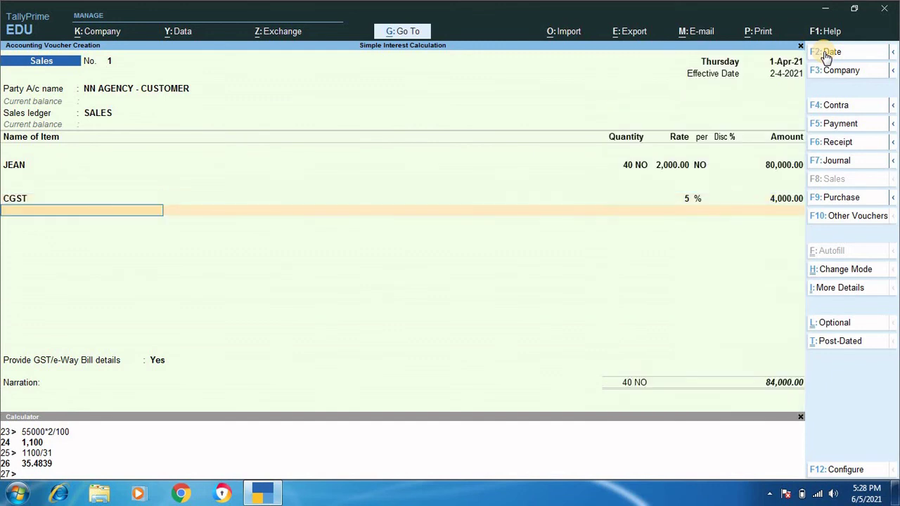
Add the SGST ledger line below CGST in the sales voucher at its default 5 %.
key(Down)
key(Down)
key(Down)
key(Down)
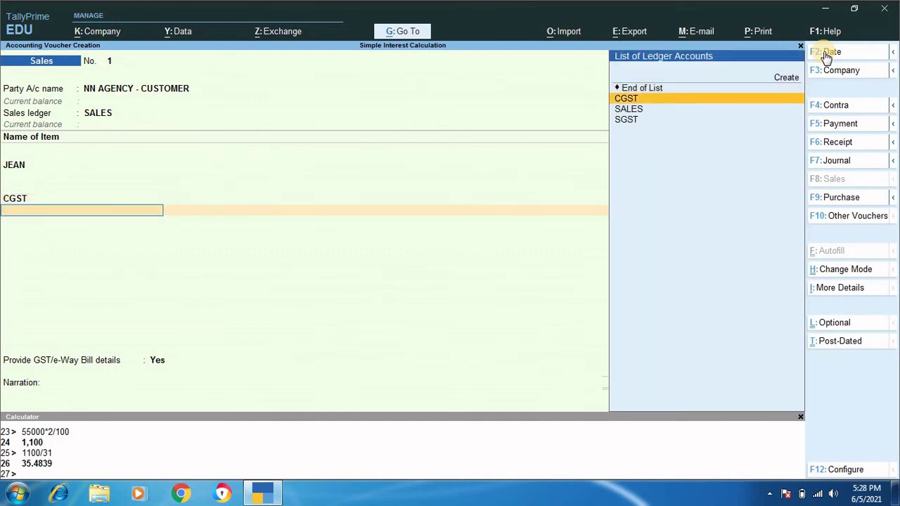
key(Return)
key(Return)
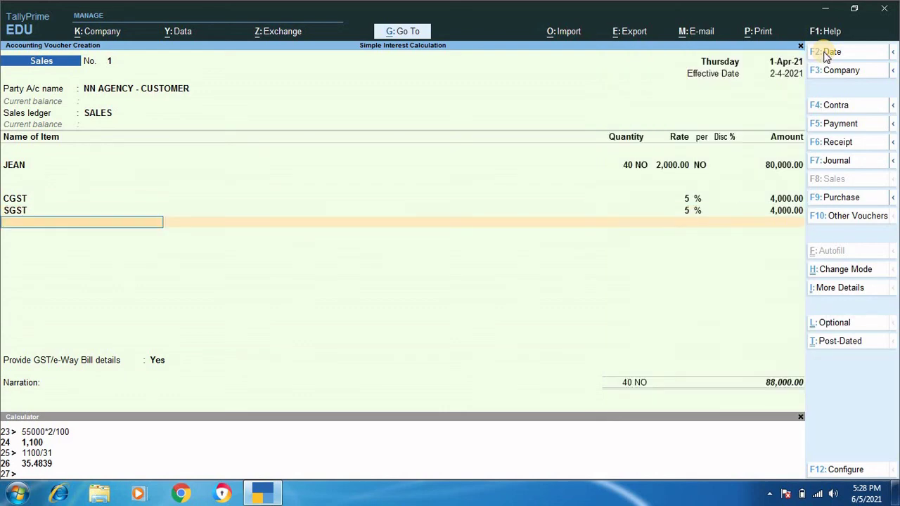
Provide GST/e-Way Bill details for the sale, keeping the default e-way bill and consignor values.
key(Return)
key(Return)
key(Return)
key(Return)
key(Return)
key(Return)
key(Return)
key(Return)
key(Return)
key(Return)
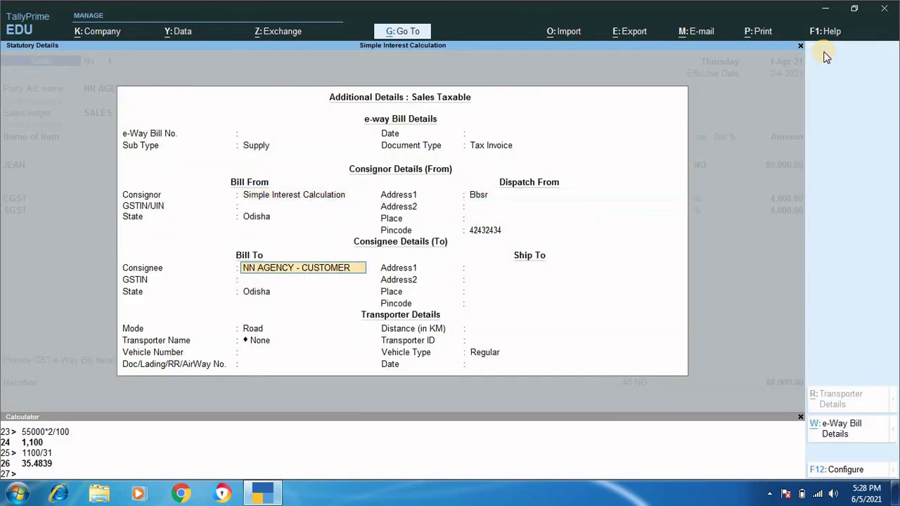
Keep the default consignee and transporter values in the sale's e-way bill details, with Regular as the vehicle type.
key(Return)
key(Return)
key(Return)
key(Return)
key(Return)
key(Return)
key(Return)
key(Return)
key(Return)
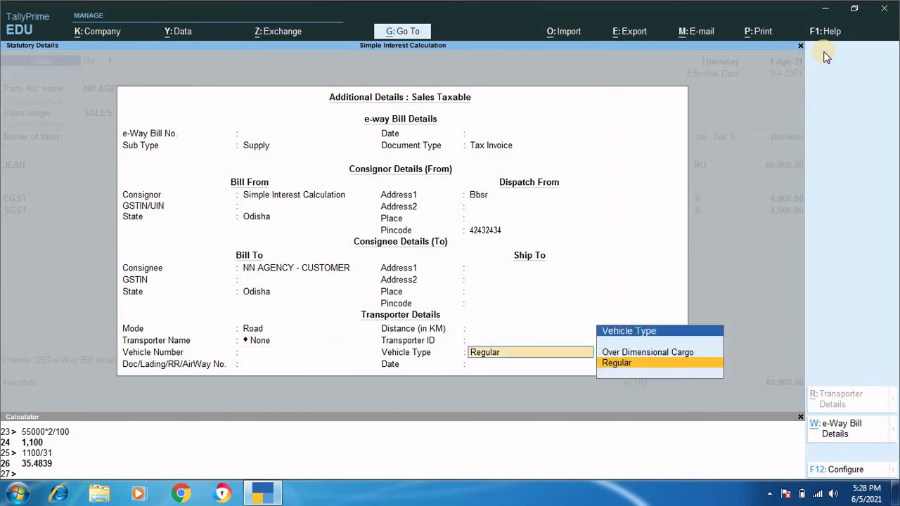
key(Return)
key(Return)
Finish the sale's e-way bill details with the Regular vehicle type and save the sales voucher without a narration.
key(Return)
key(Return)
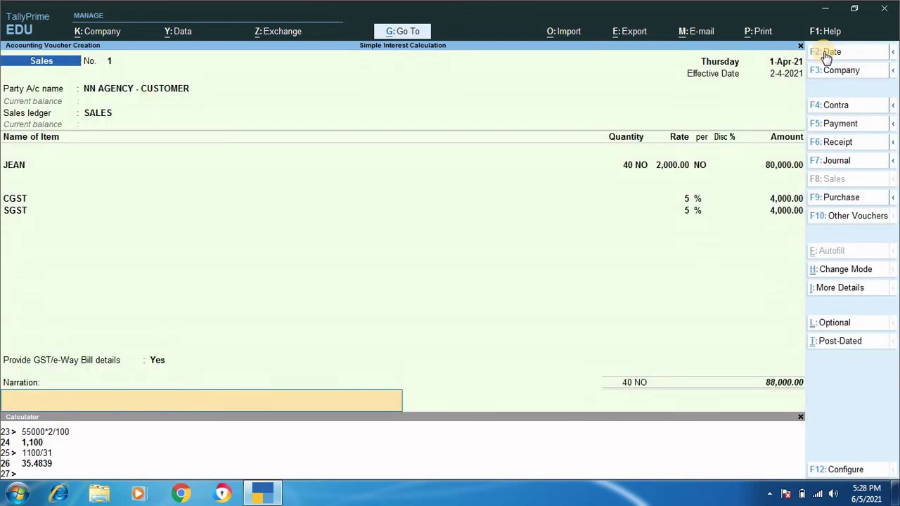
key(Return)
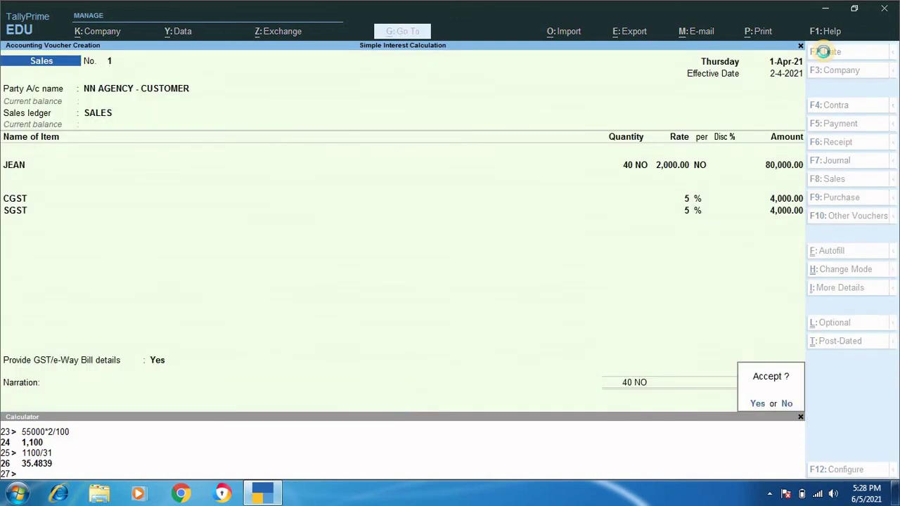
key(Return)
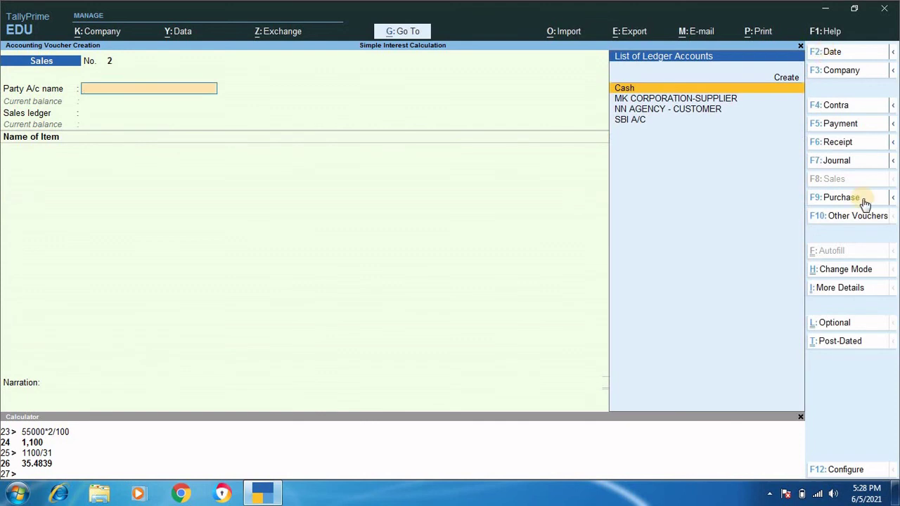
Start a receipt voucher and set both its voucher date and effective date to 2-5-2021.
click(835, 143)
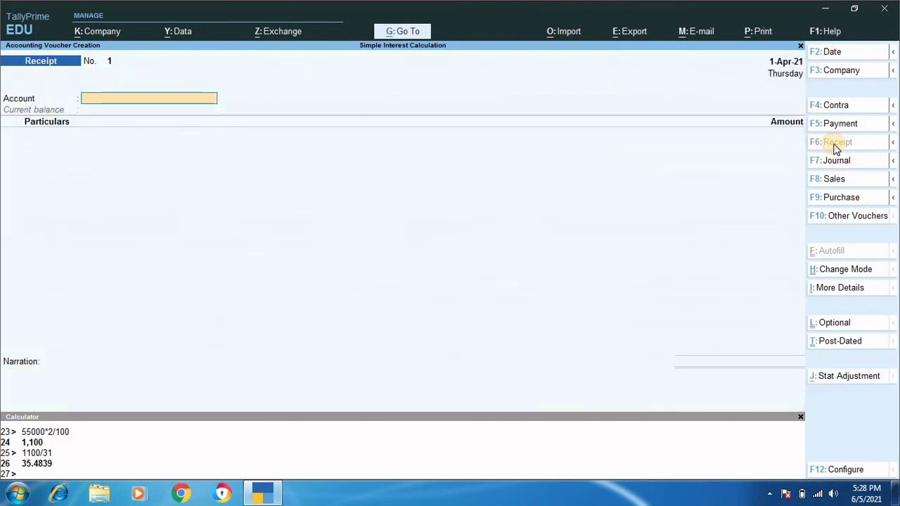
click(827, 59)
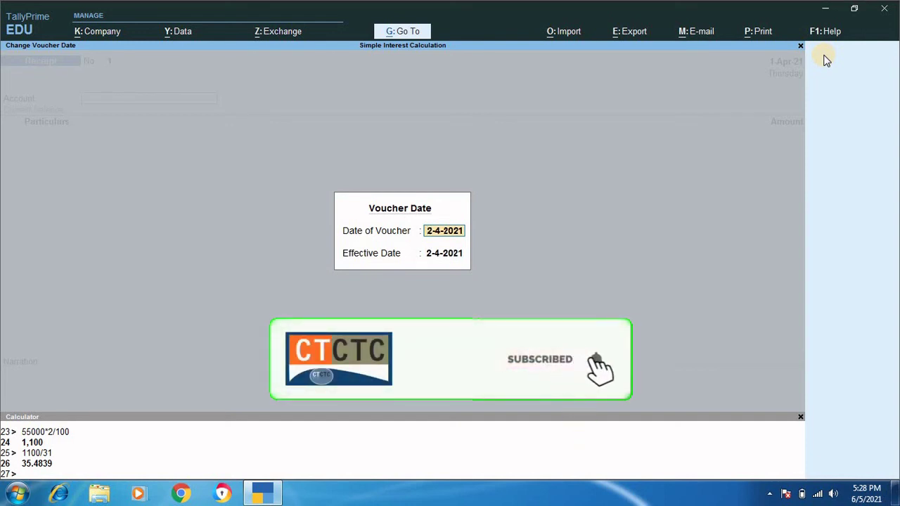
text(2)
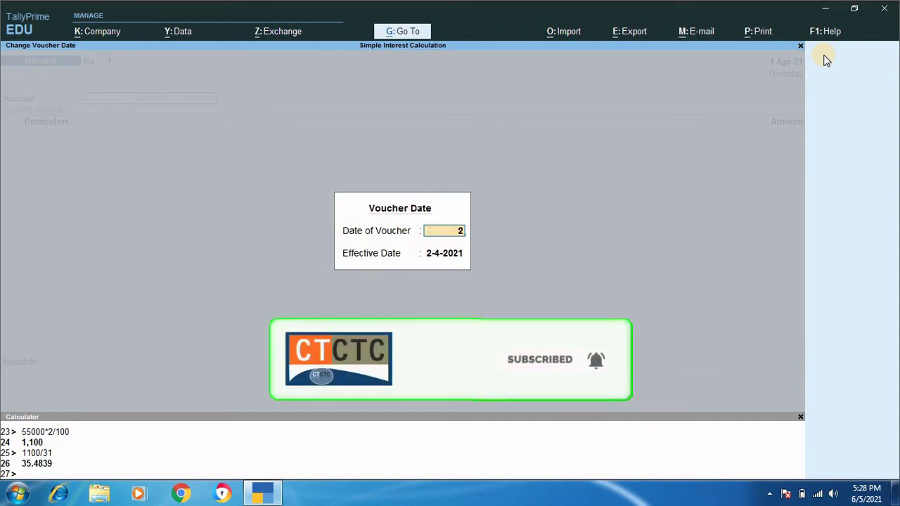
text(/5/)
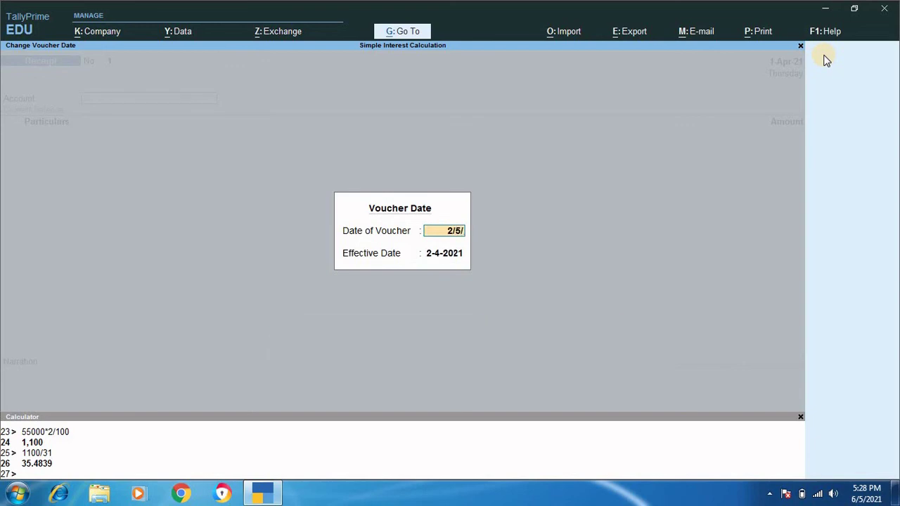
text(21)
key(Return)
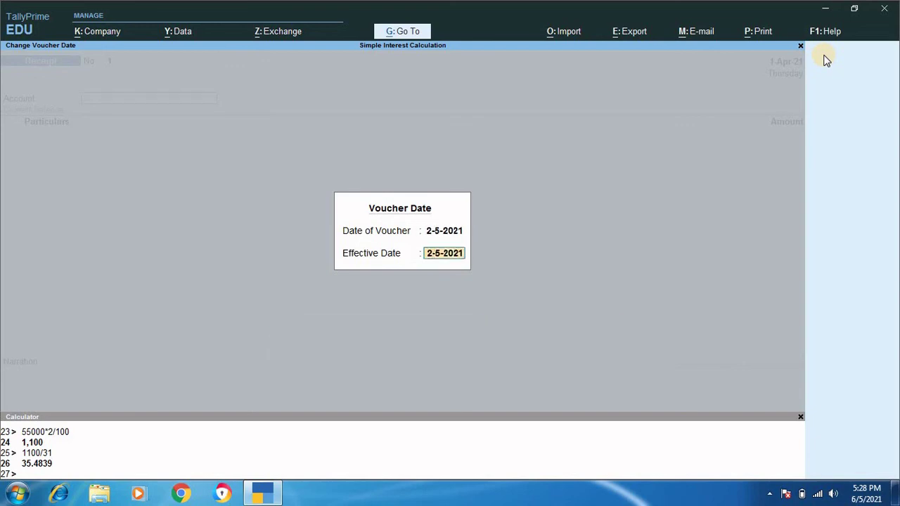
key(Return)
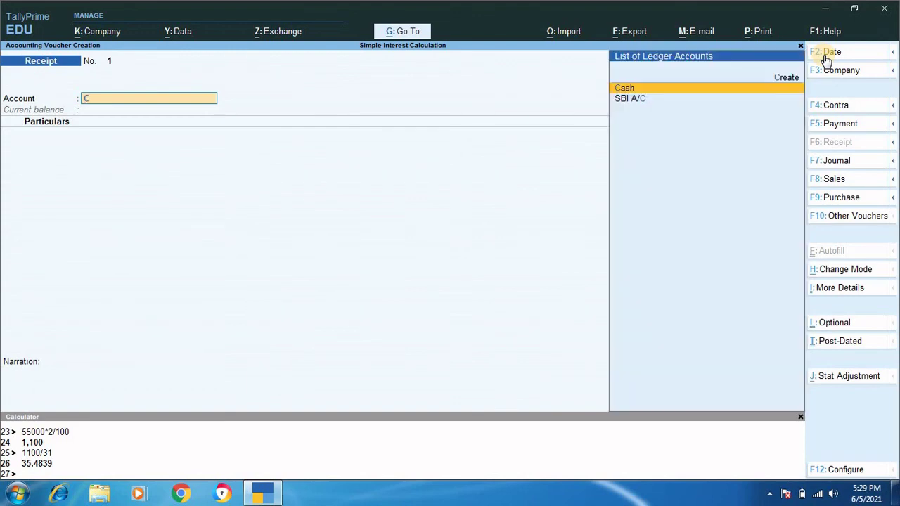
Set Cash as the receipt's account and choose NN AGENCY - CUSTOMER as the party ledger.
key(Return)
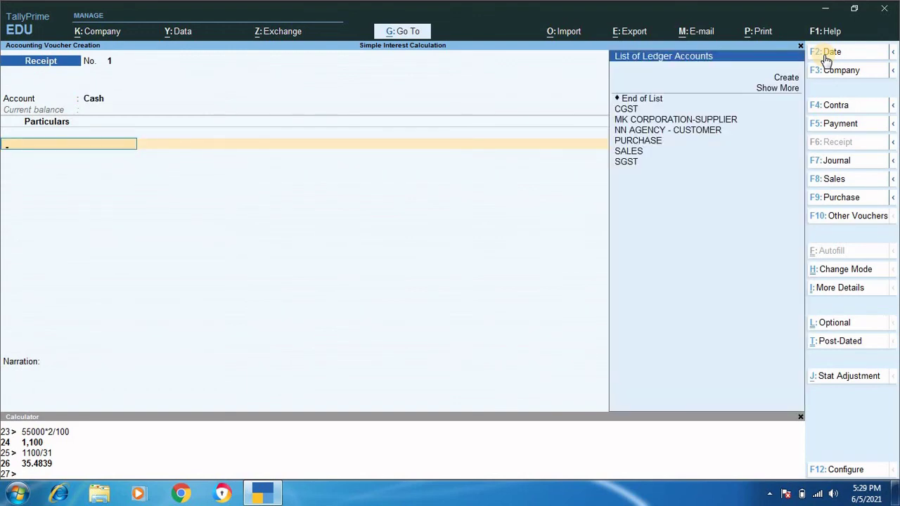
key(Down)
key(Down)
key(Down)
key(Down)
key(Down)
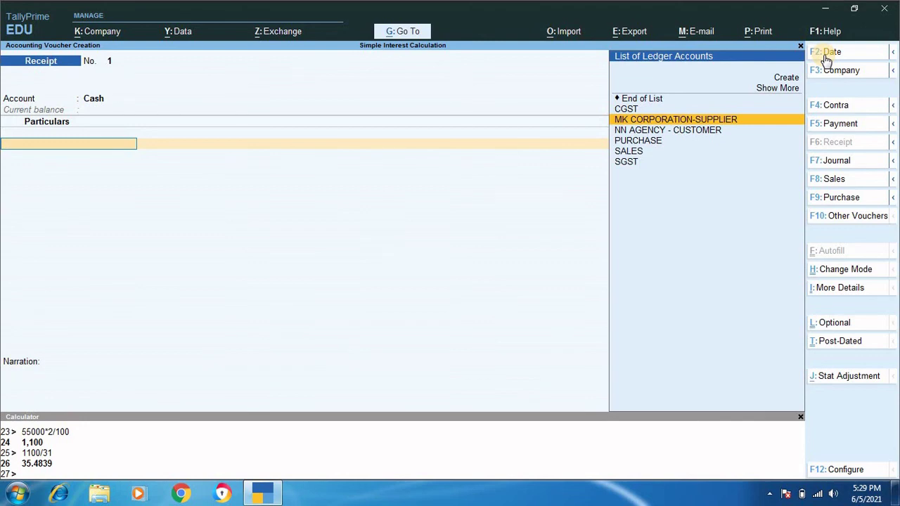
key(Down)
key(Return)
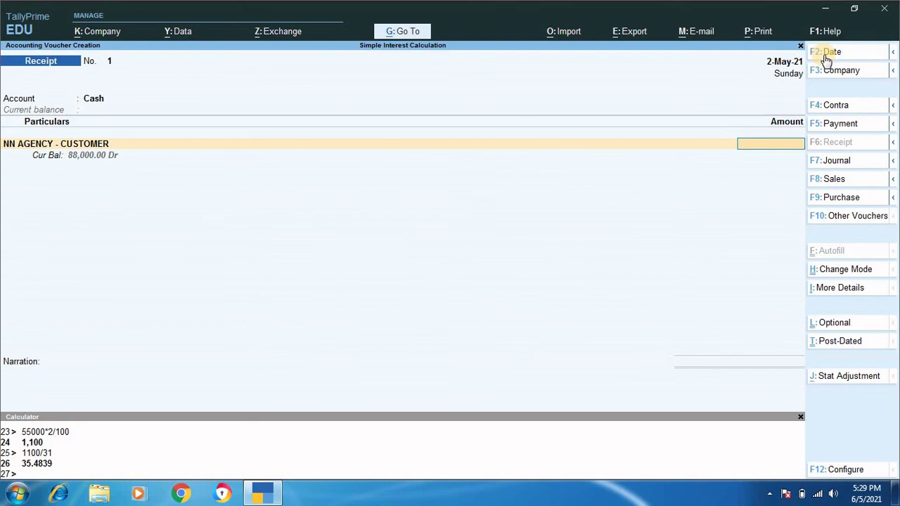
Enter a receipt of 88,000 against the customer's pending bill 1 and save the voucher without a narration.
text(88000)
key(Return)
key(Return)
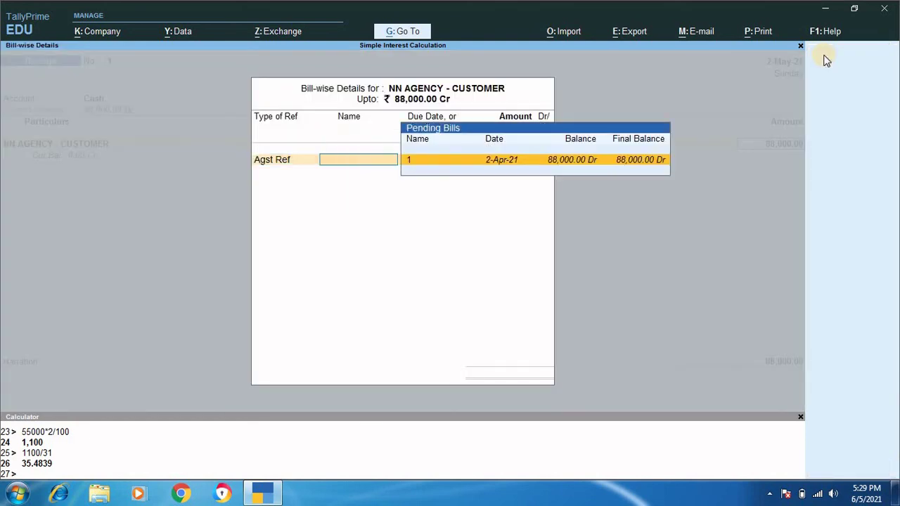
key(Return)
key(Return)
key(Return)
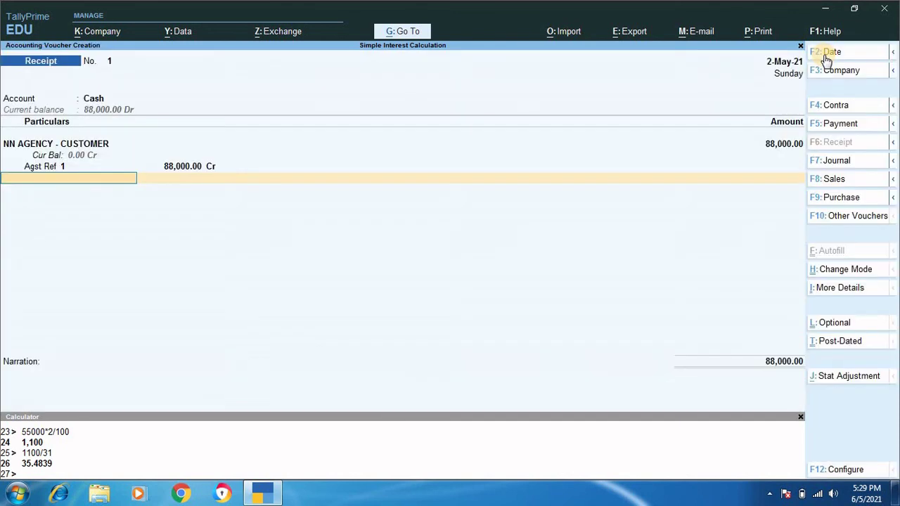
key(Return)
key(Return)
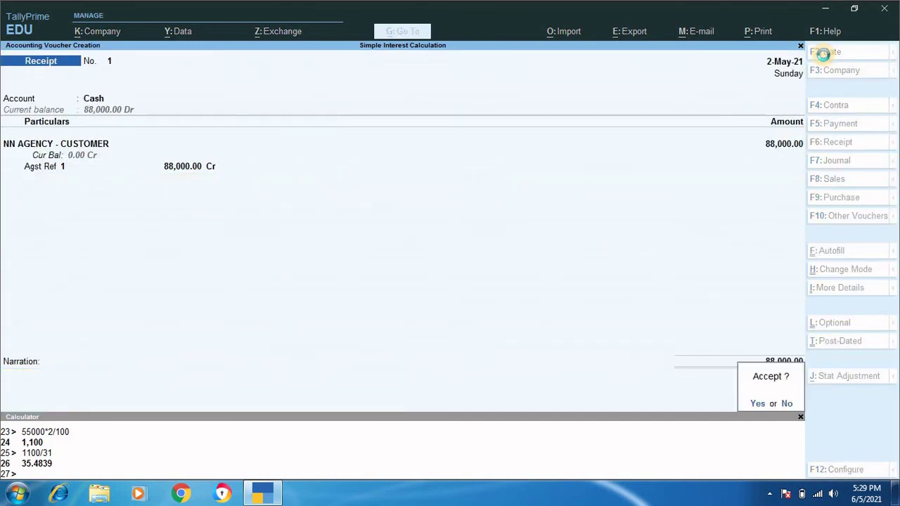
key(Return)
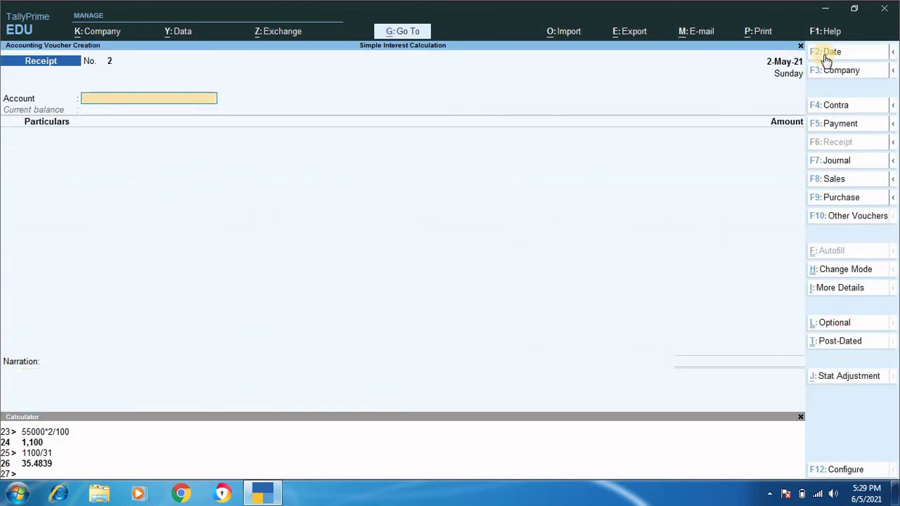
Start a payment voucher with Cash as the account and MK CORPORATION-SUPPLIER as the party ledger.
click(838, 124)
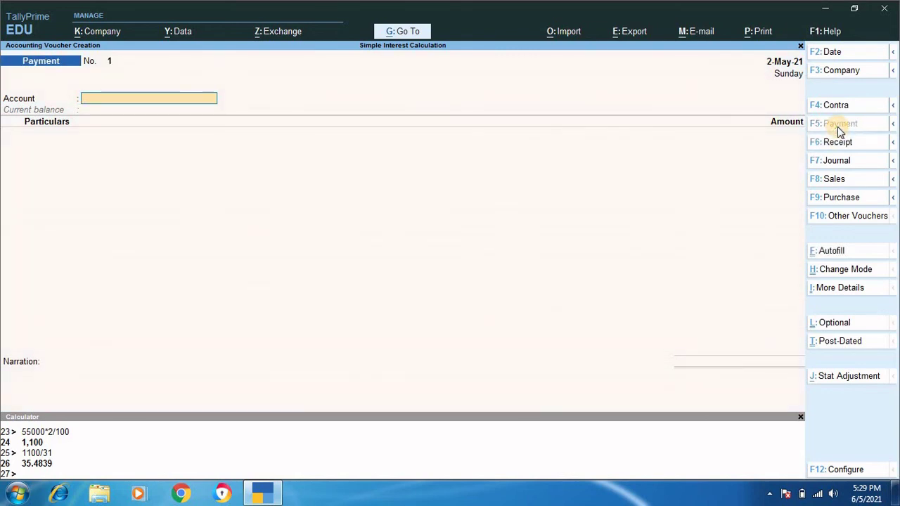
text(c)
key(Return)
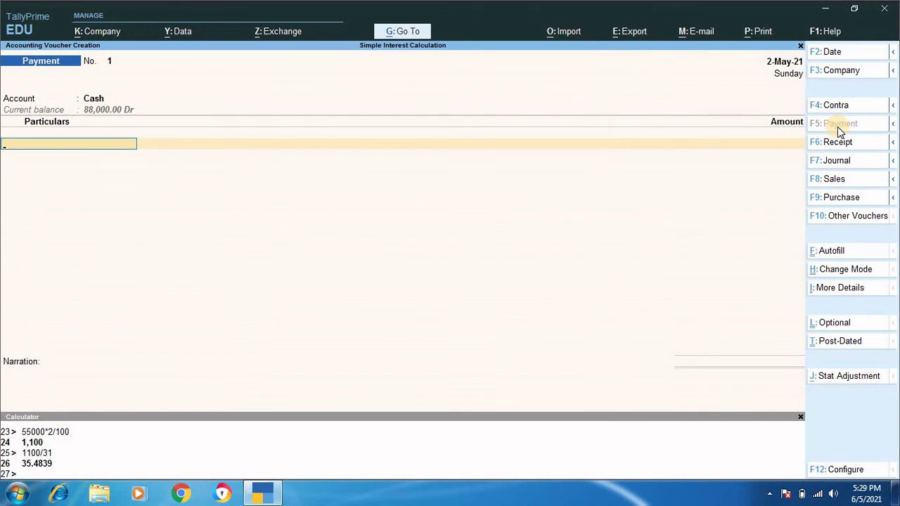
key(Down)
key(Down)
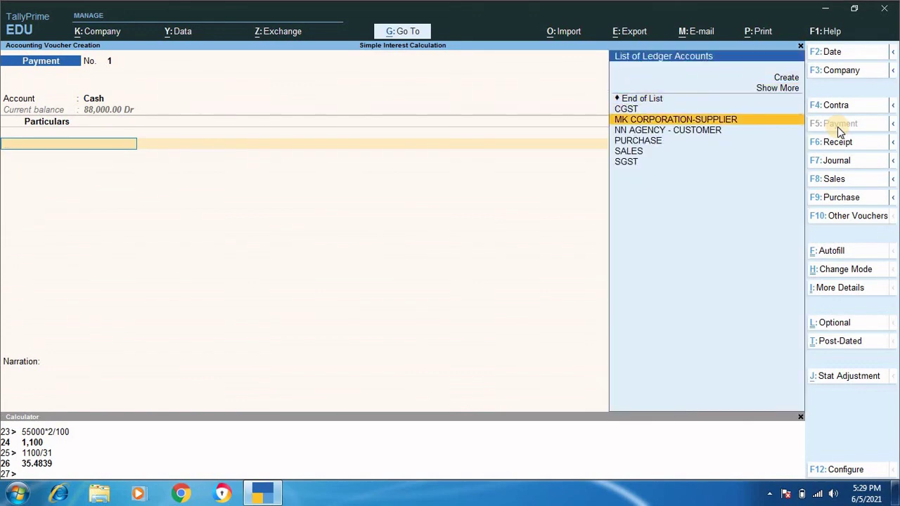
key(Return)
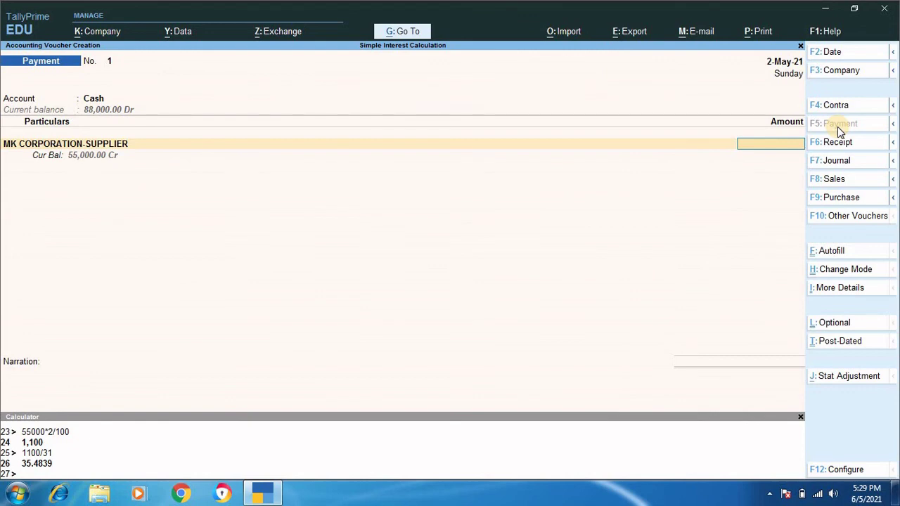
Enter a payment of 55,000 against the supplier's pending bill 1 and save the voucher without a narration.
text(55000)
key(Return)
key(Return)
key(Return)
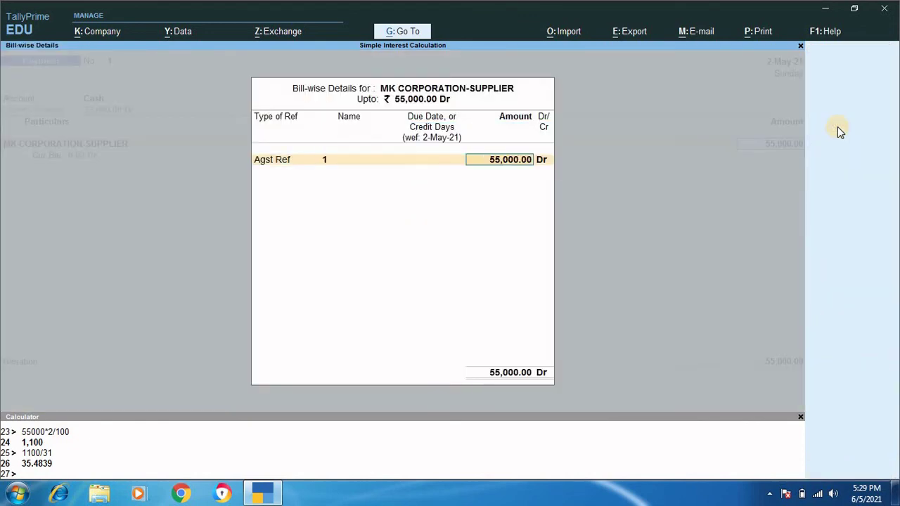
key(Return)
key(Return)
key(Return)
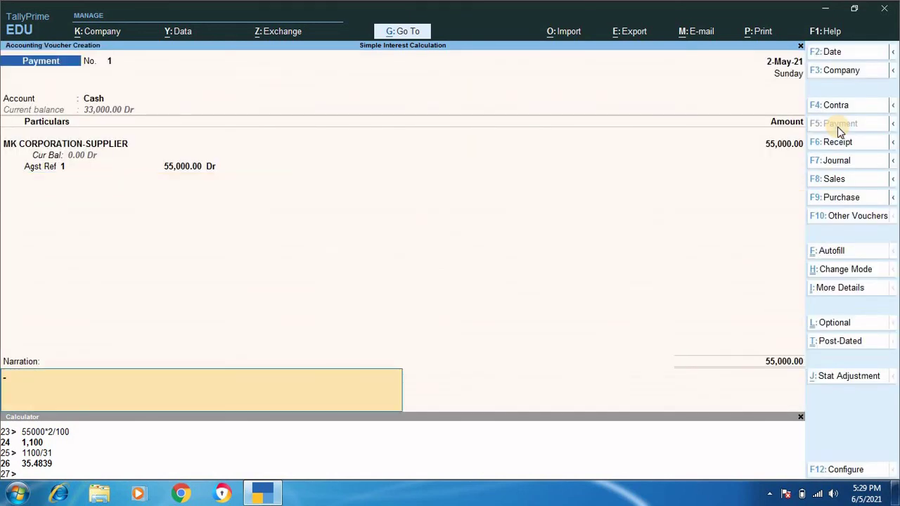
key(Return)
key(y)
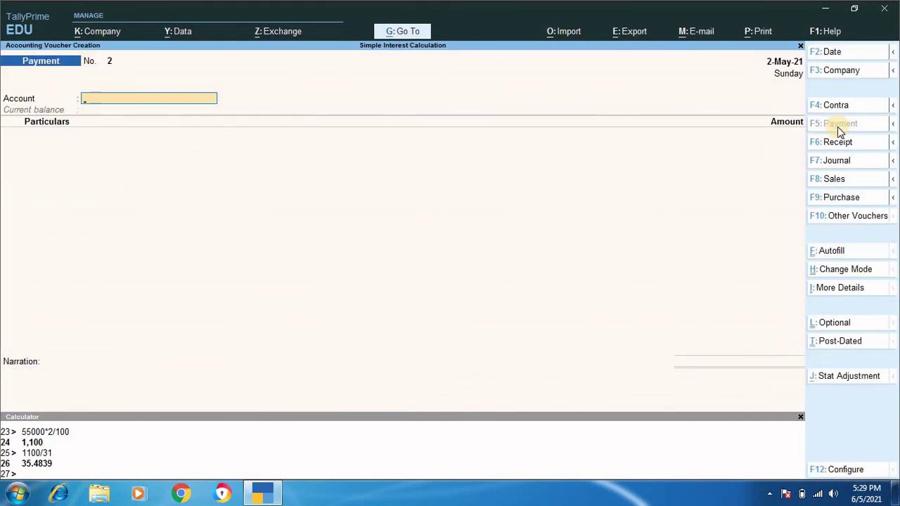
Leave voucher entry for the Gateway of Tally without quitting the program and open Display More Reports.
key(Escape)
key(Escape)
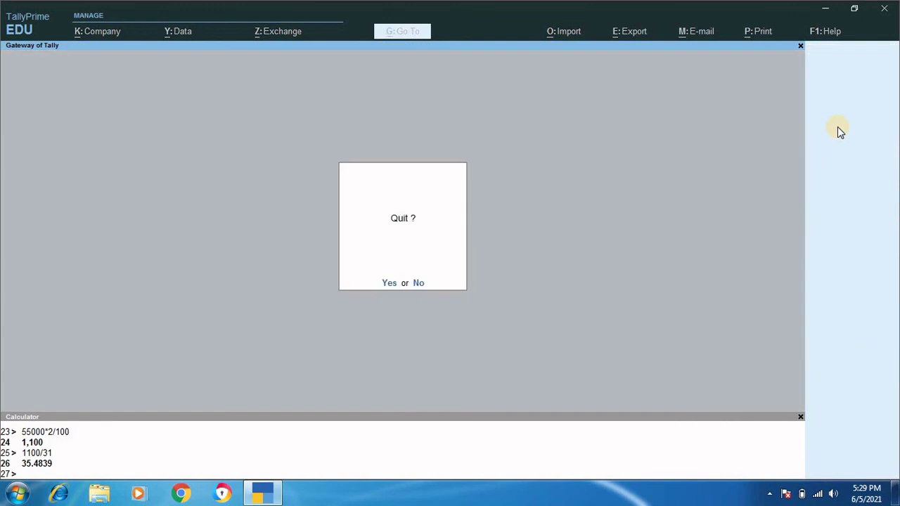
key(n)
key(Down)
key(Down)
key(Down)
key(Down)
key(Down)
key(Down)
key(Down)
key(Down)
key(Down)
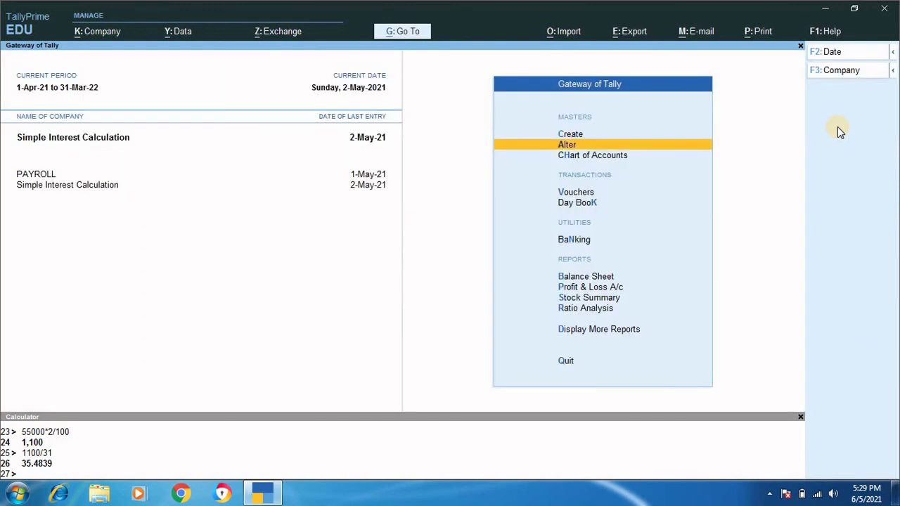
key(Down)
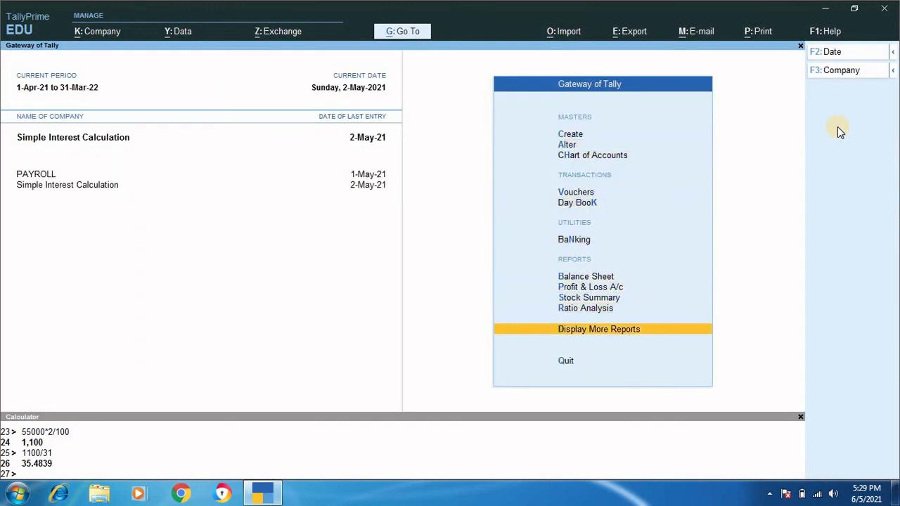
key(Return)
Open the Interest Receivable report from the interest calculations in Statements of Accounts.
key(Down)
key(Down)
key(Down)
key(Down)
key(Down)
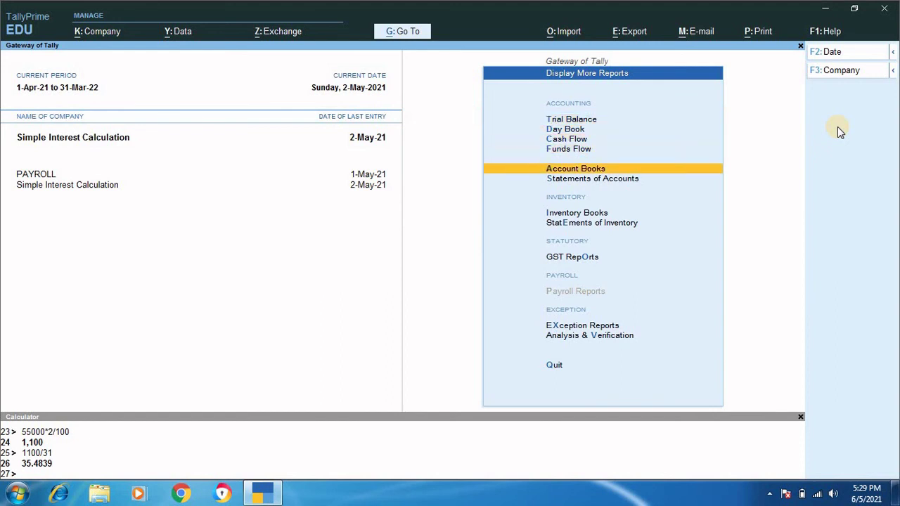
key(Return)
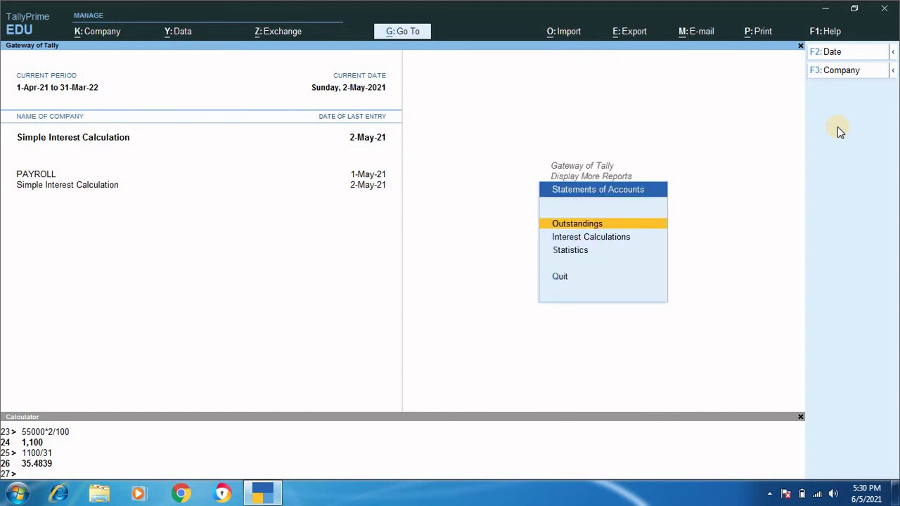
key(Down)
key(Return)
key(Return)
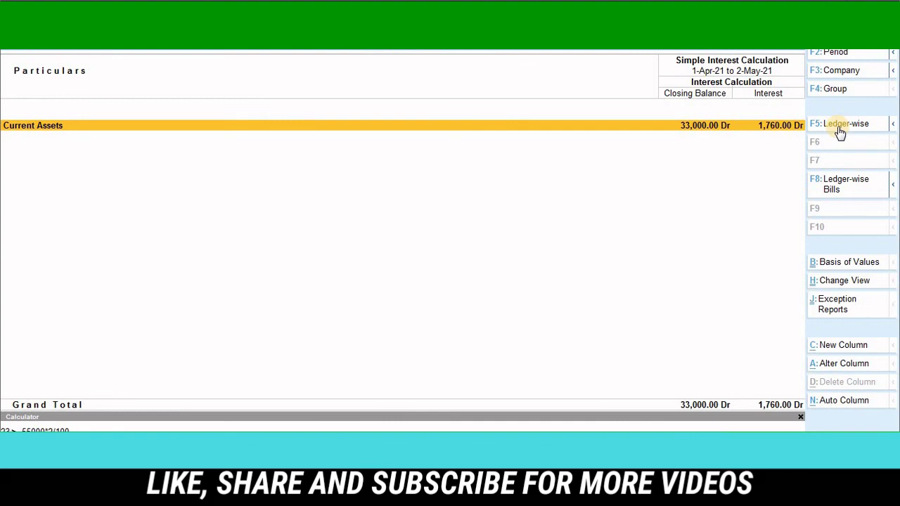
Drill down from Current Assets to NN AGENCY - CUSTOMER, examine the bill's detailed interest calculation, and return to Interest Calculations.
key(Return)
key(Return)
key(Return)
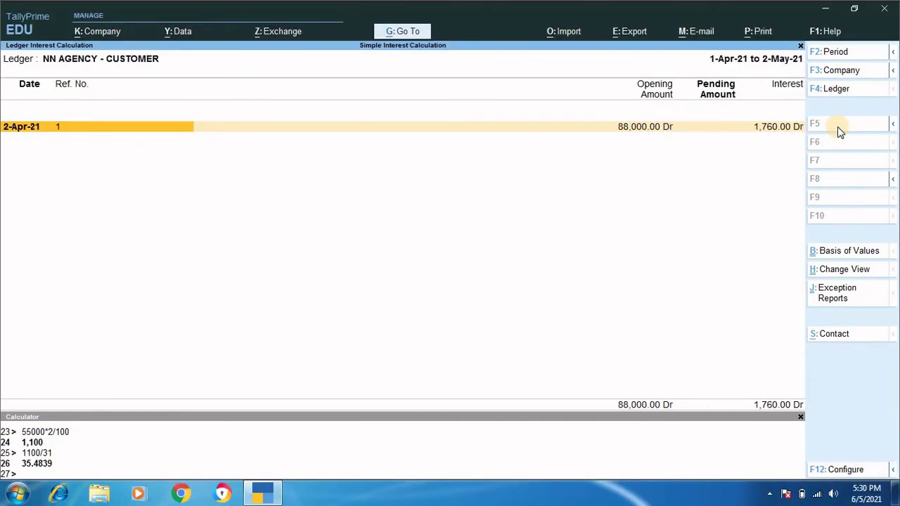
key(alt+F1)
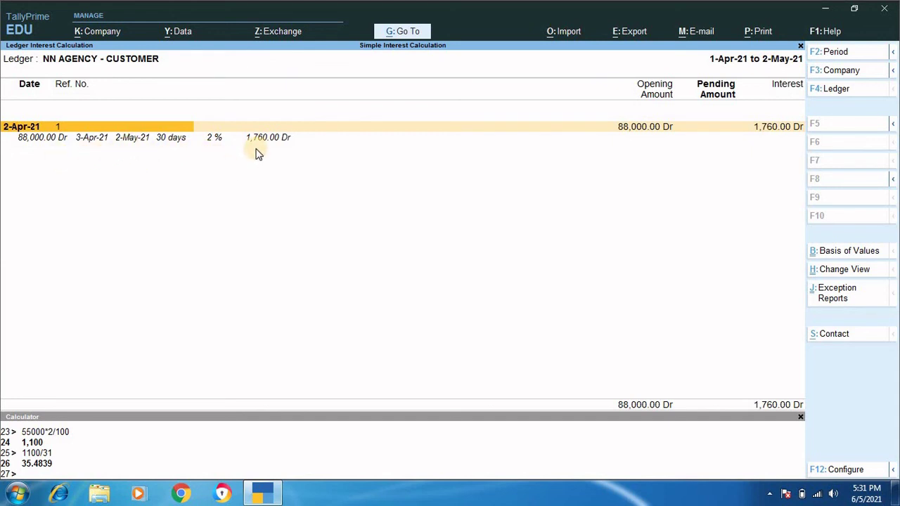
key(Escape)
key(Escape)
key(Escape)
key(Escape)
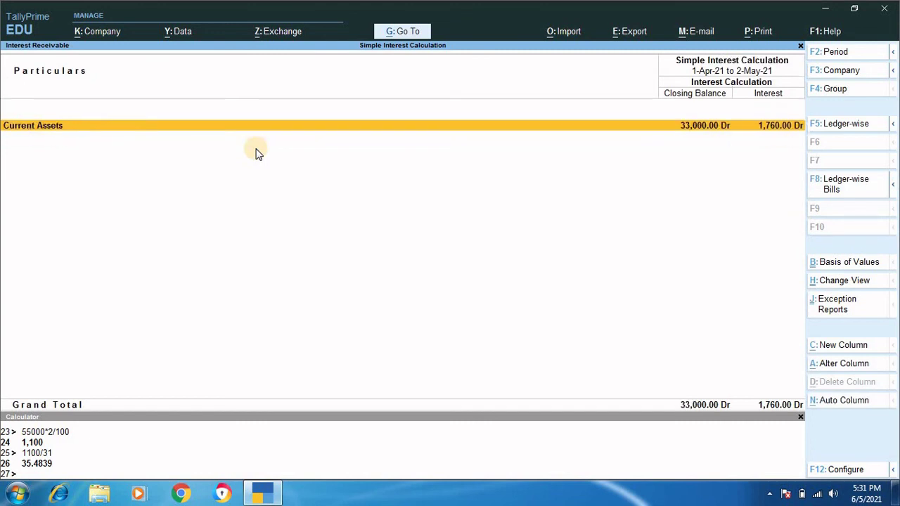
Examine the interest calculation for MK CORPORATION-SUPPLIER in the Interest Payable report and return to Display More Reports.
key(Down)
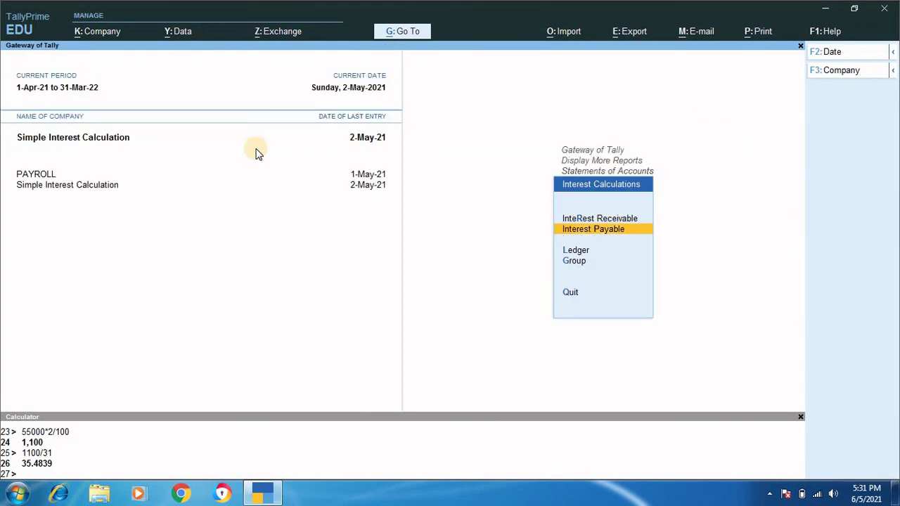
key(Return)
key(Return)
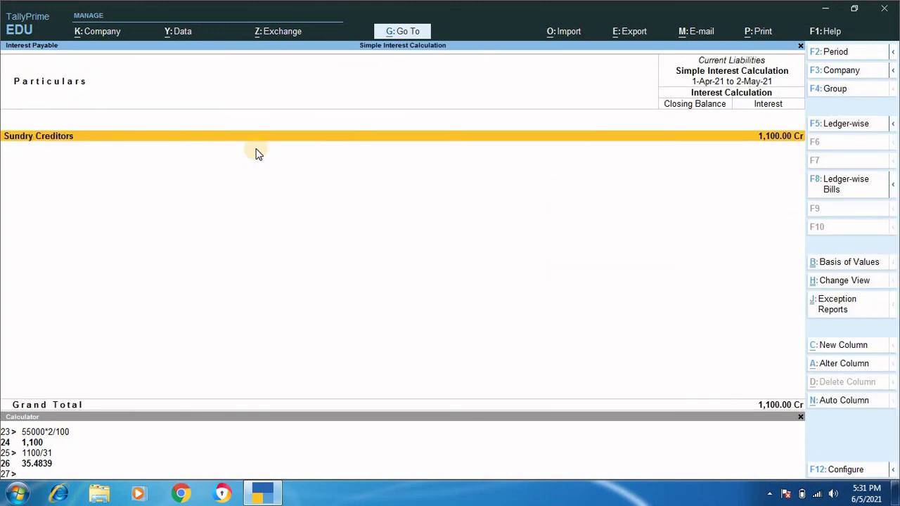
key(Return)
key(Return)
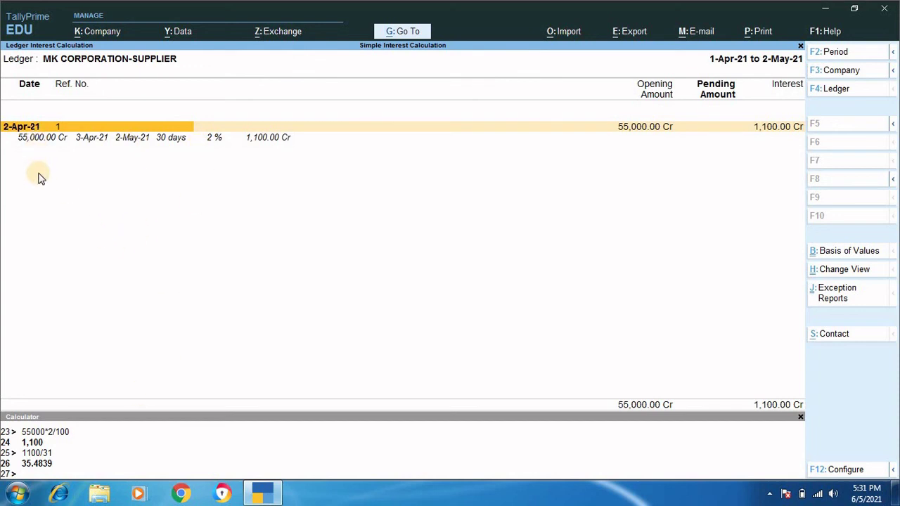
key(Escape)
key(Escape)
key(Escape)
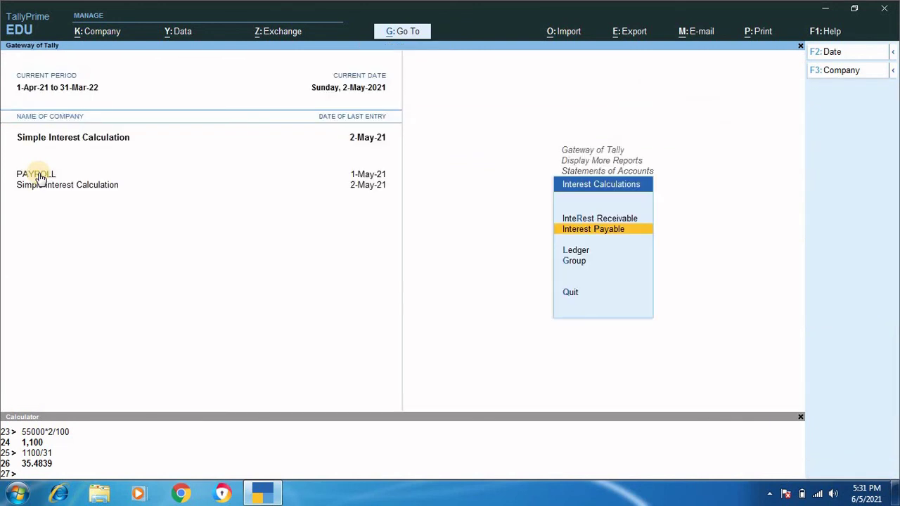
key(Escape)
key(Escape)
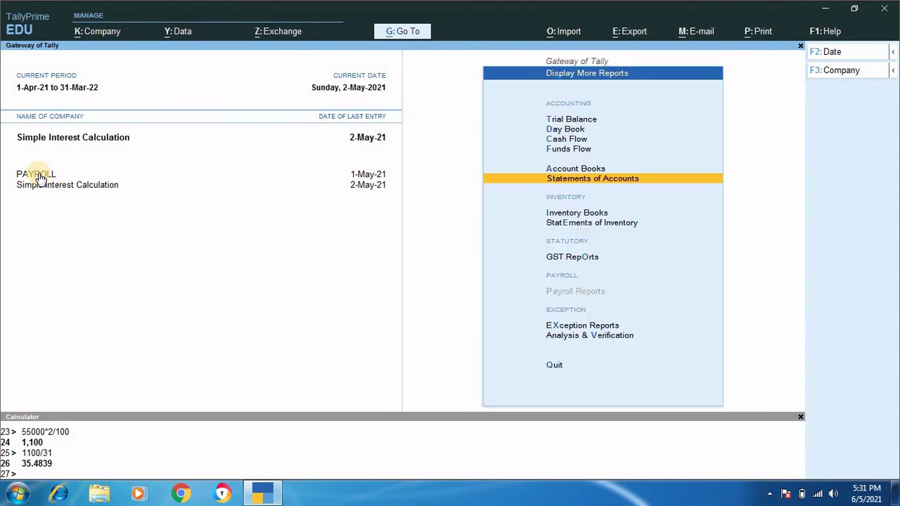